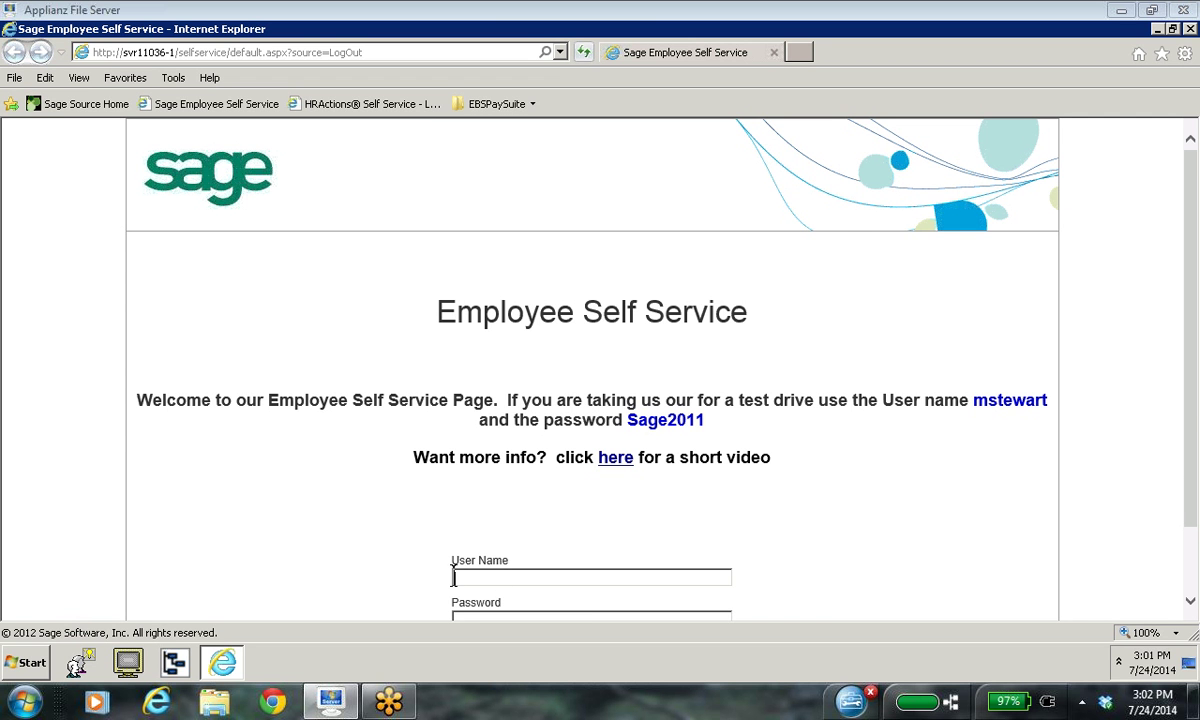
Step: Log on as the master system administrator with its user name and password
type("master")
scroll(1118, 580, "down", 1)
left_click(461, 537)
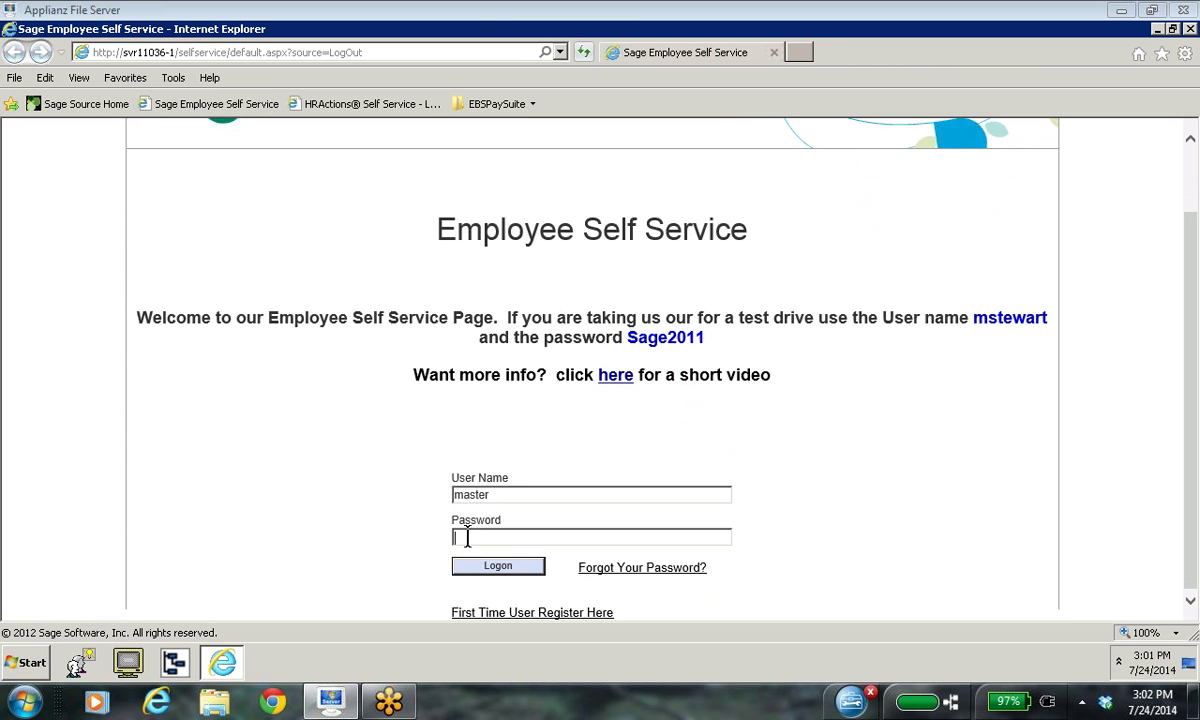
type("master")
left_click(520, 576)
left_click(502, 568)
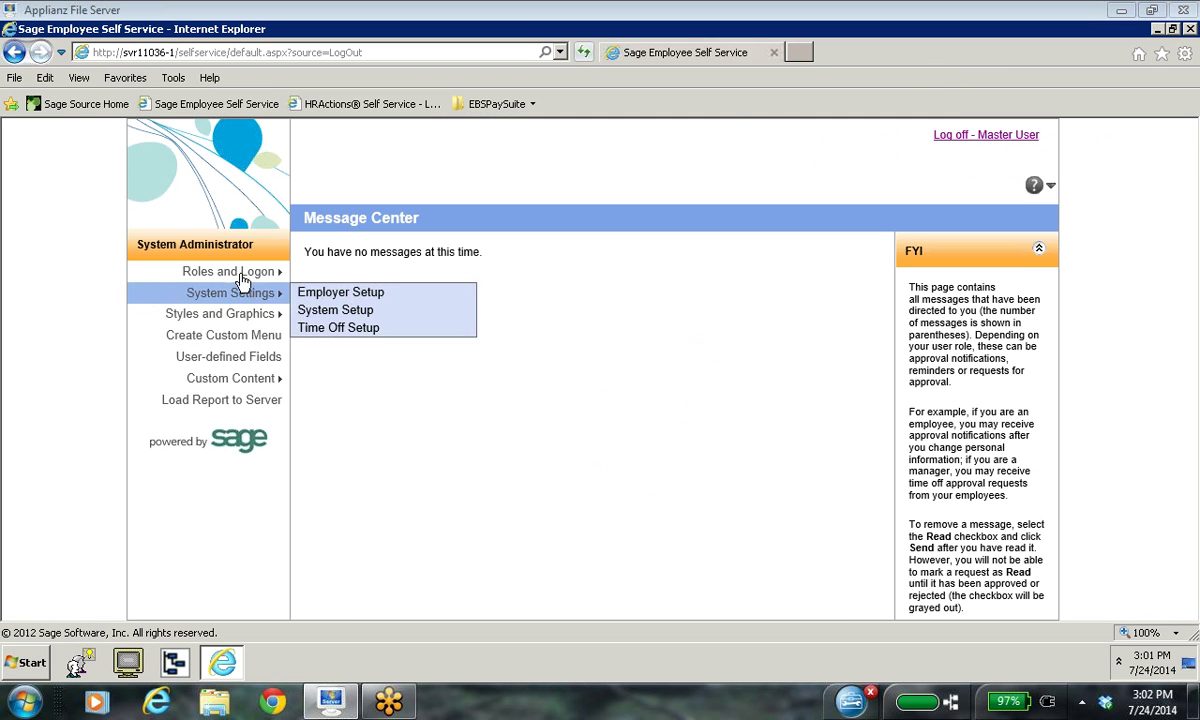
Step: Open Assign Admin Roles from the Roles and Logon menu
mouse_move(242, 281)
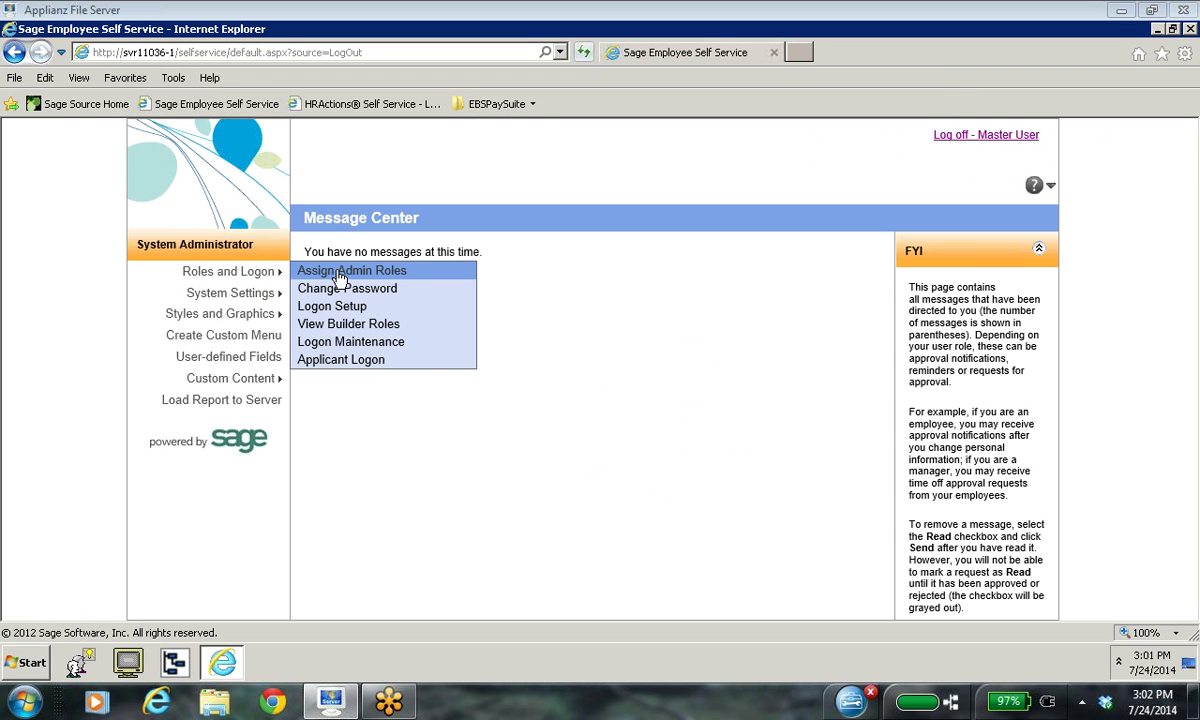
left_click(338, 272)
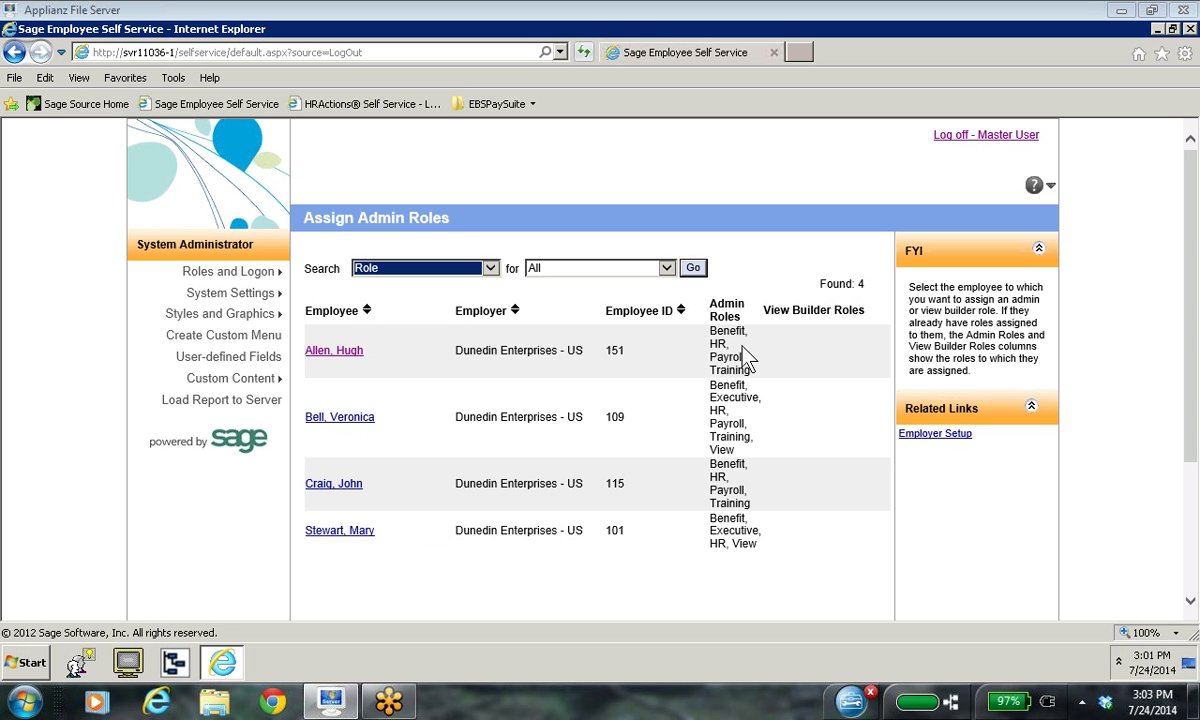
left_click(347, 350)
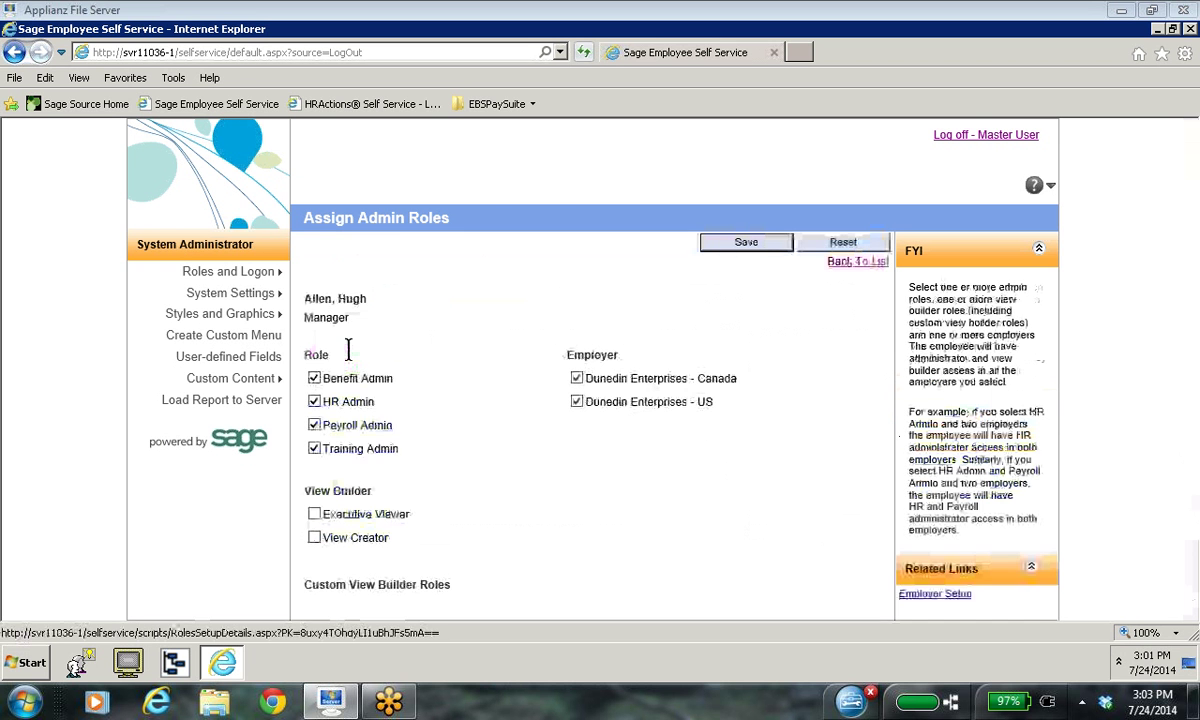
left_click(545, 357)
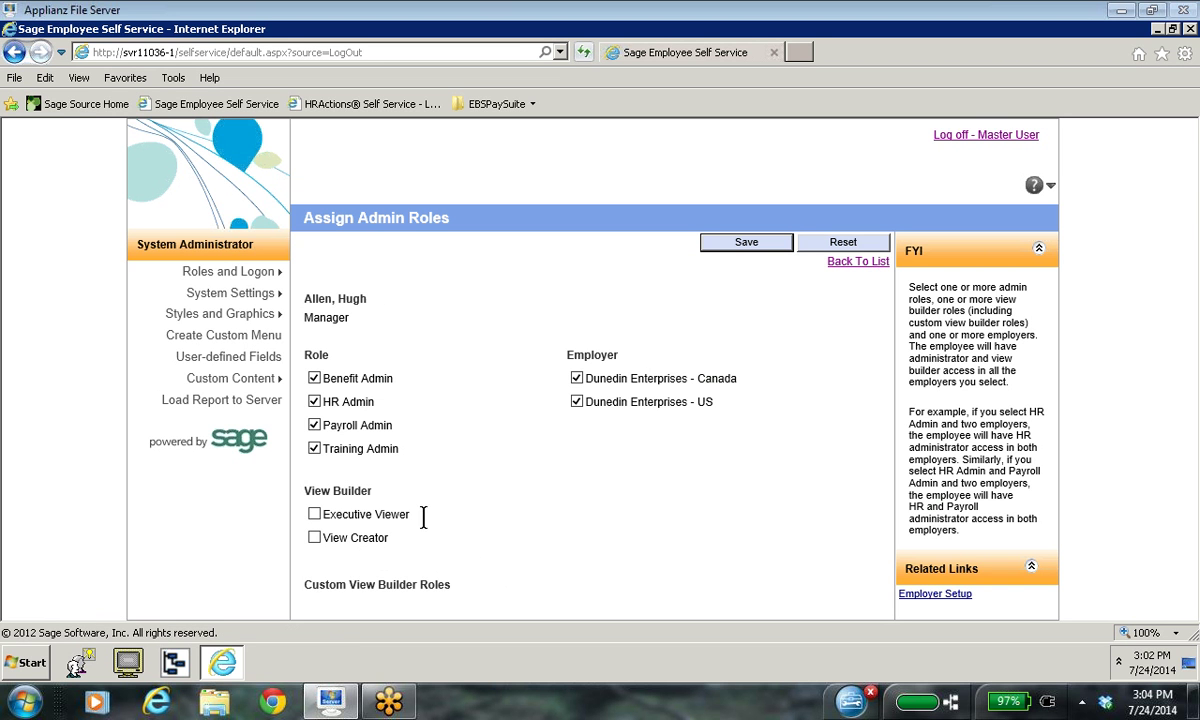
left_click(878, 265)
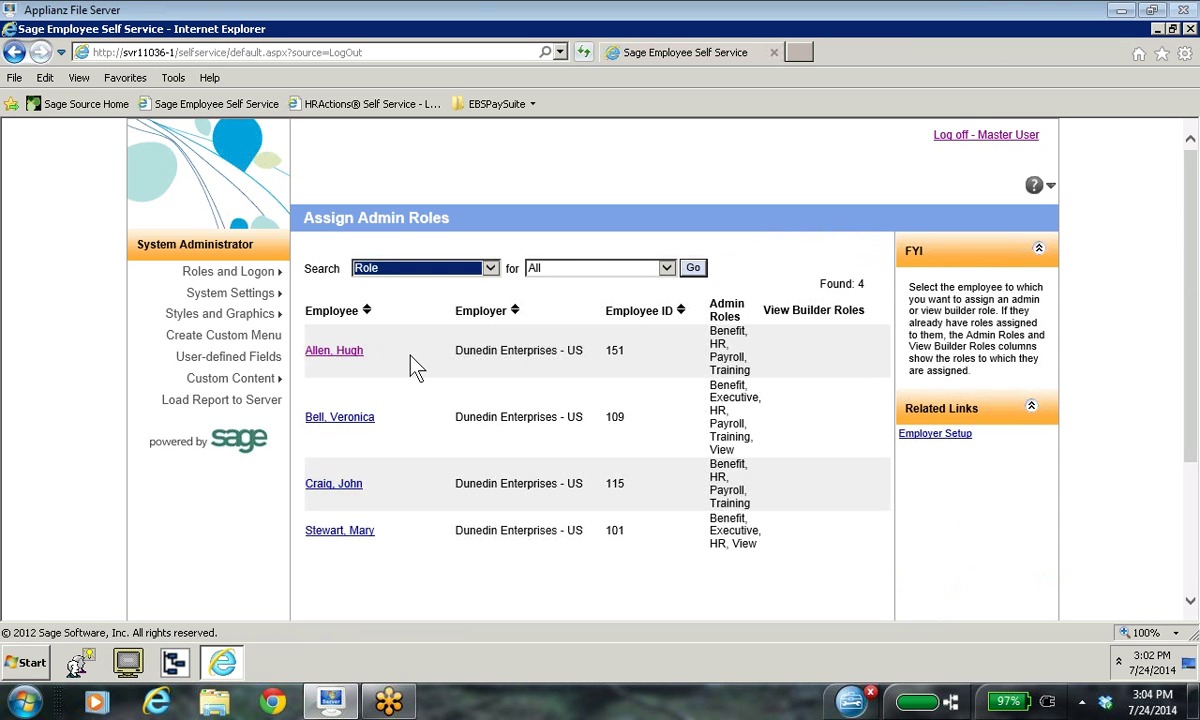
Step: Log off the Master User session
mouse_move(278, 272)
left_click(987, 137)
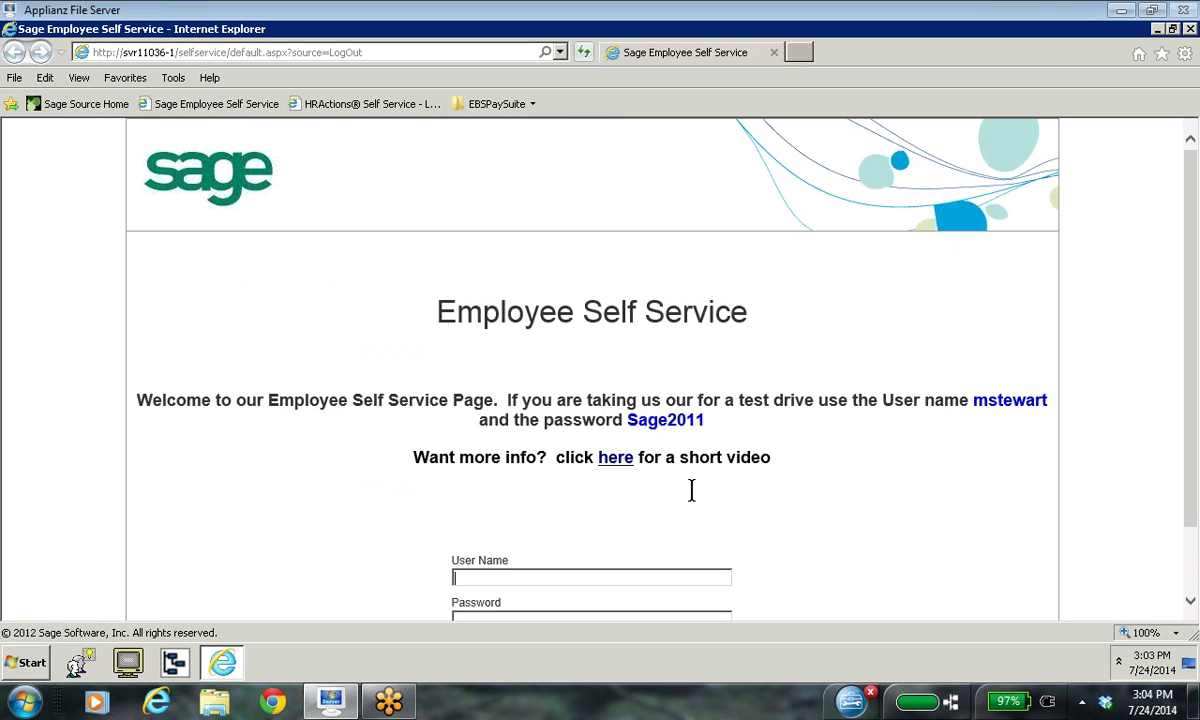
Step: Log on with the test-drive employee's user name and password
scroll(1121, 582, "down", 1)
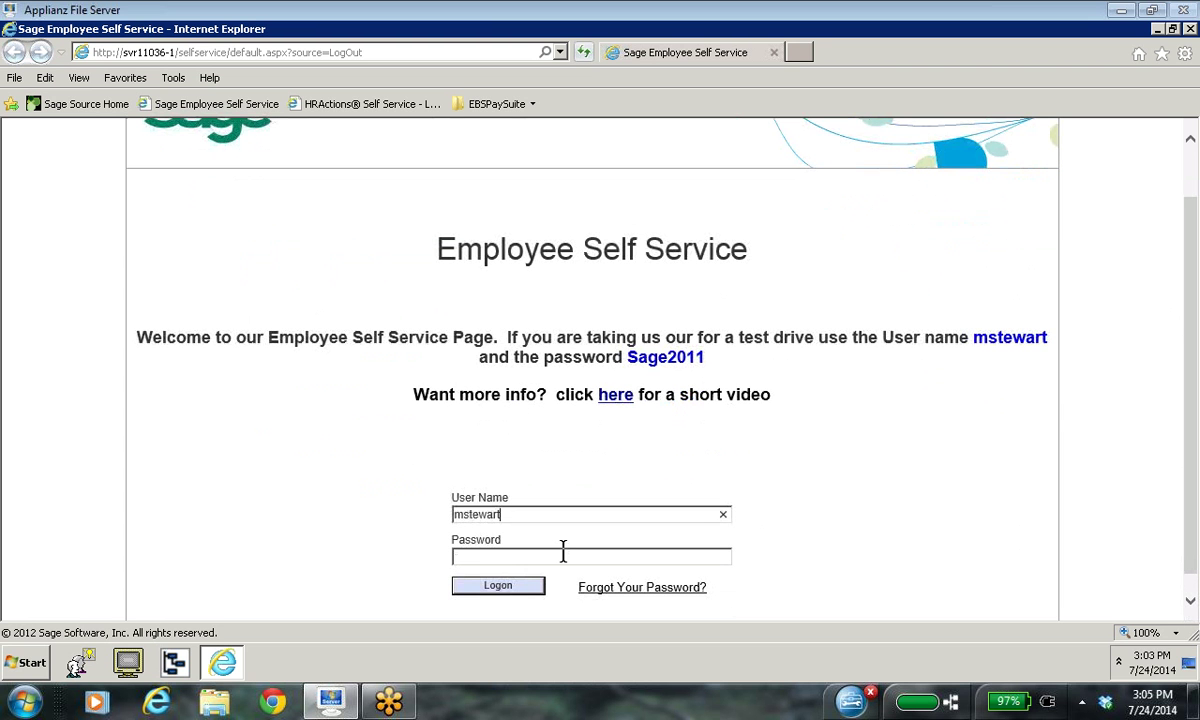
left_click(485, 557)
type("Sage2011")
left_click(520, 588)
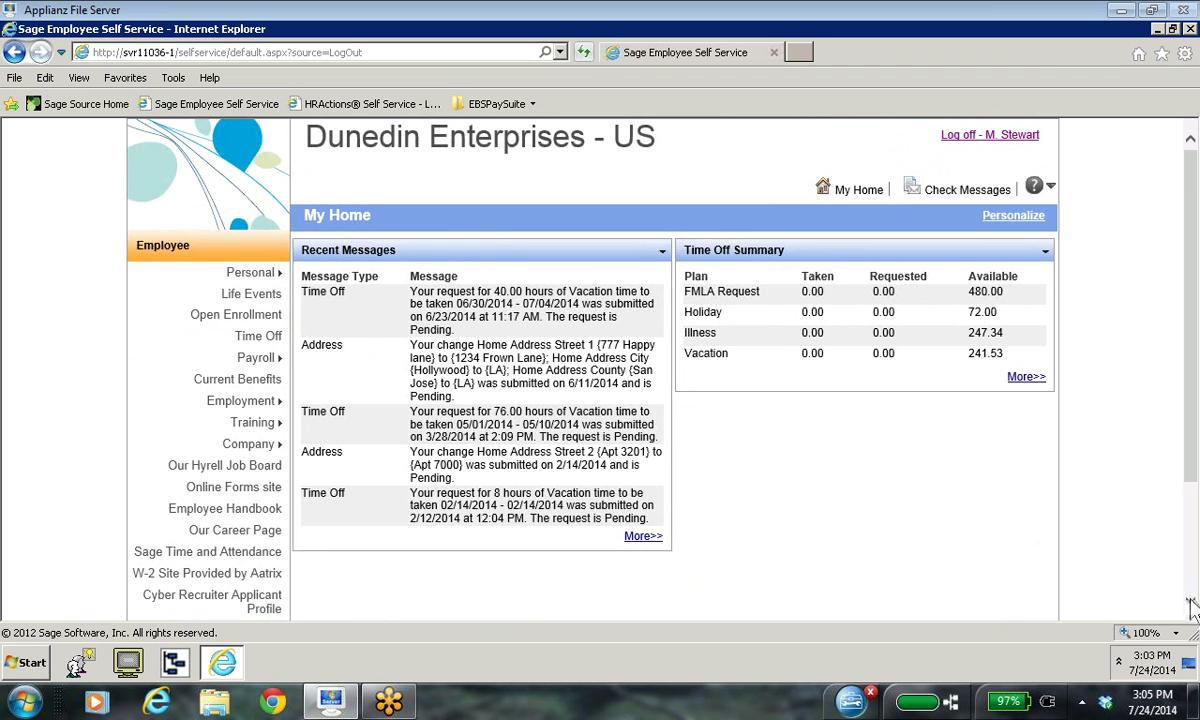
Step: Open View Builder from the System Administrator section of the left menu
scroll(1192, 608, "down", 3)
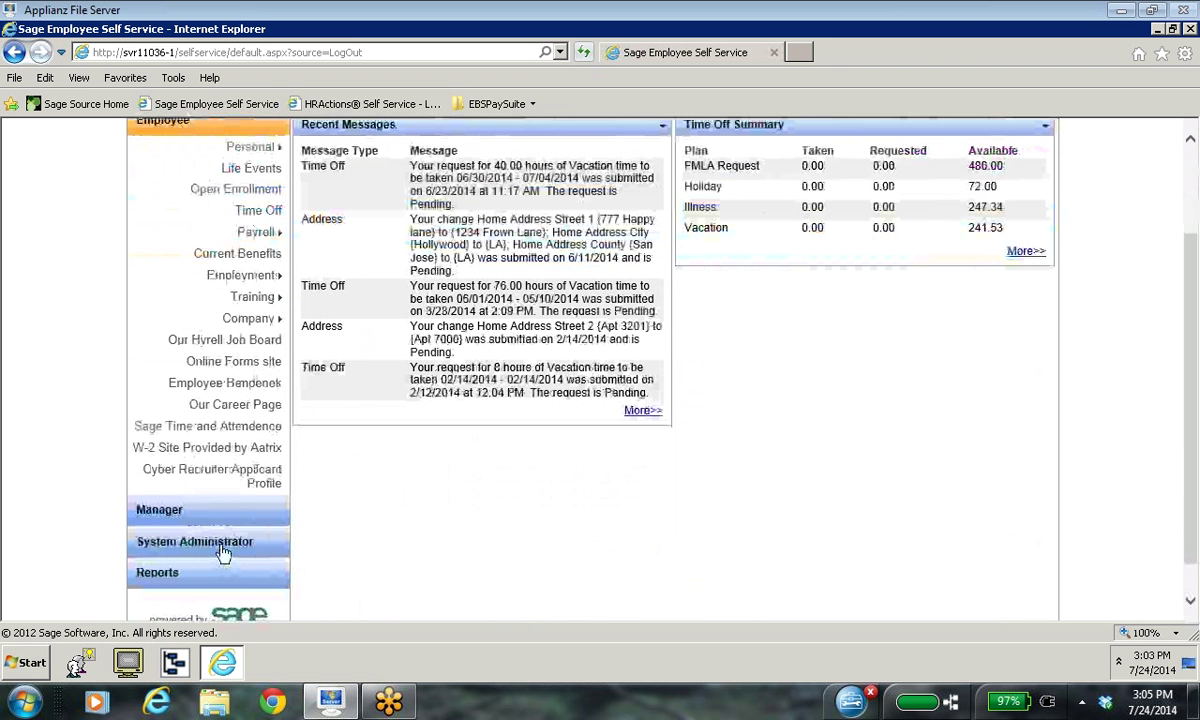
left_click(222, 553)
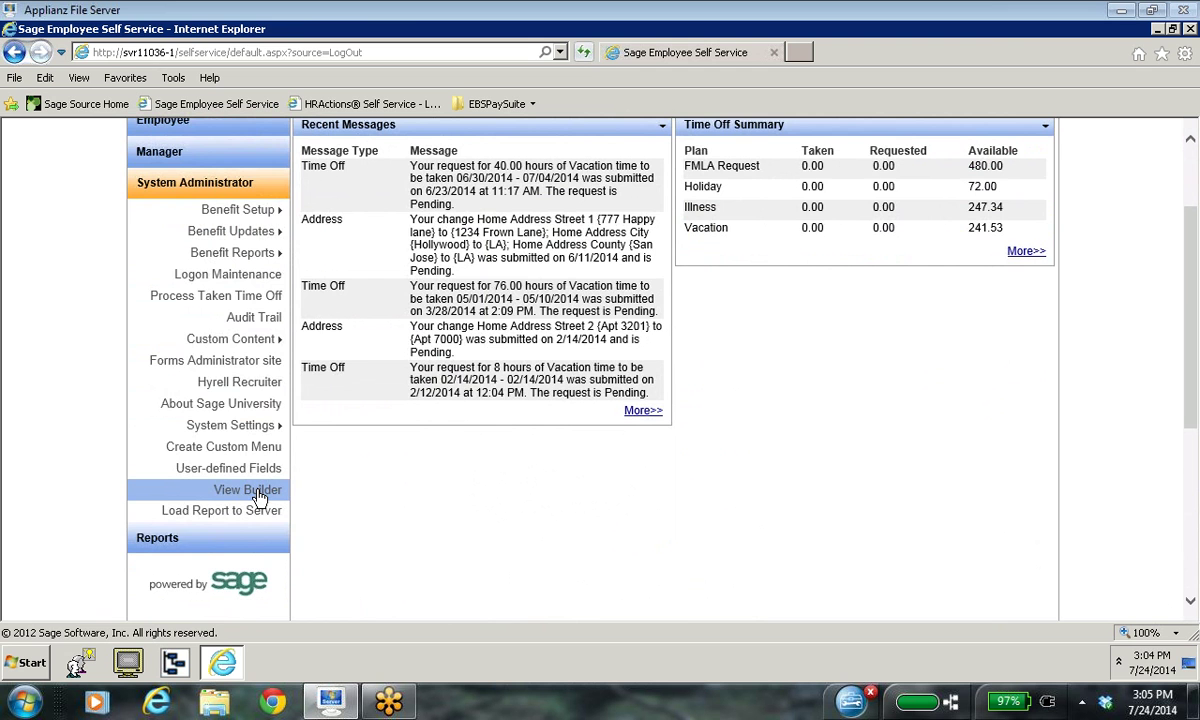
left_click(256, 491)
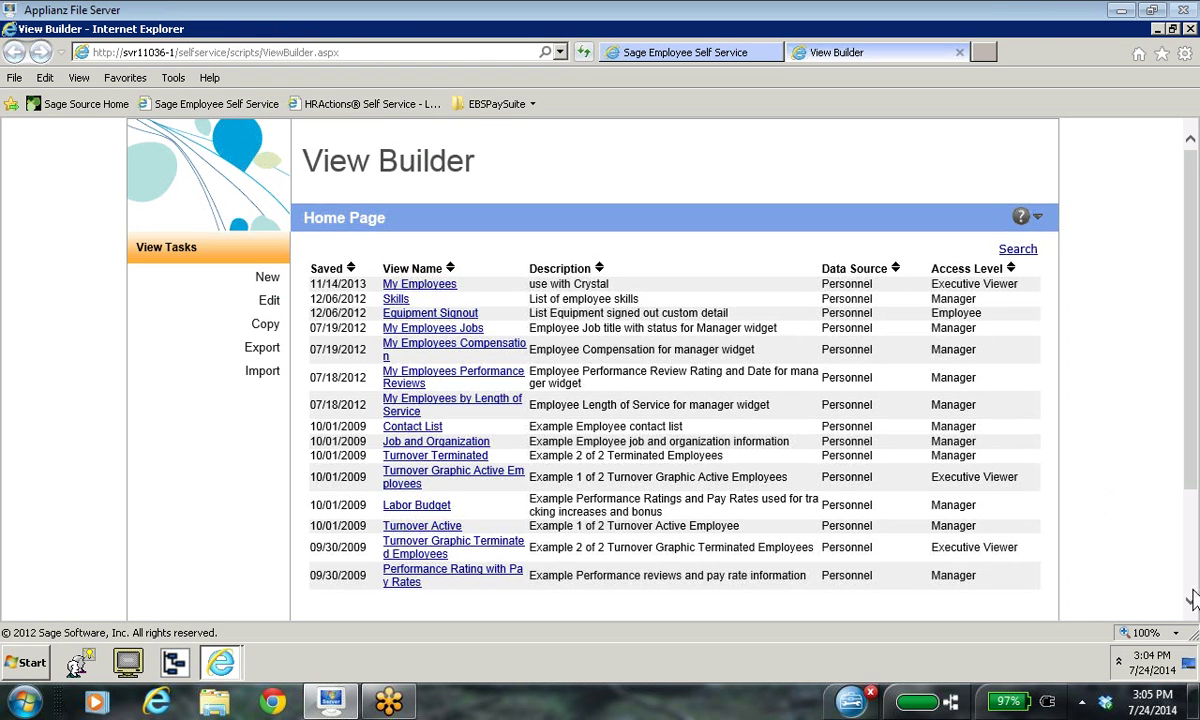
Step: Open the Contact List example view at the bottom of the saved views list
left_click(1190, 601)
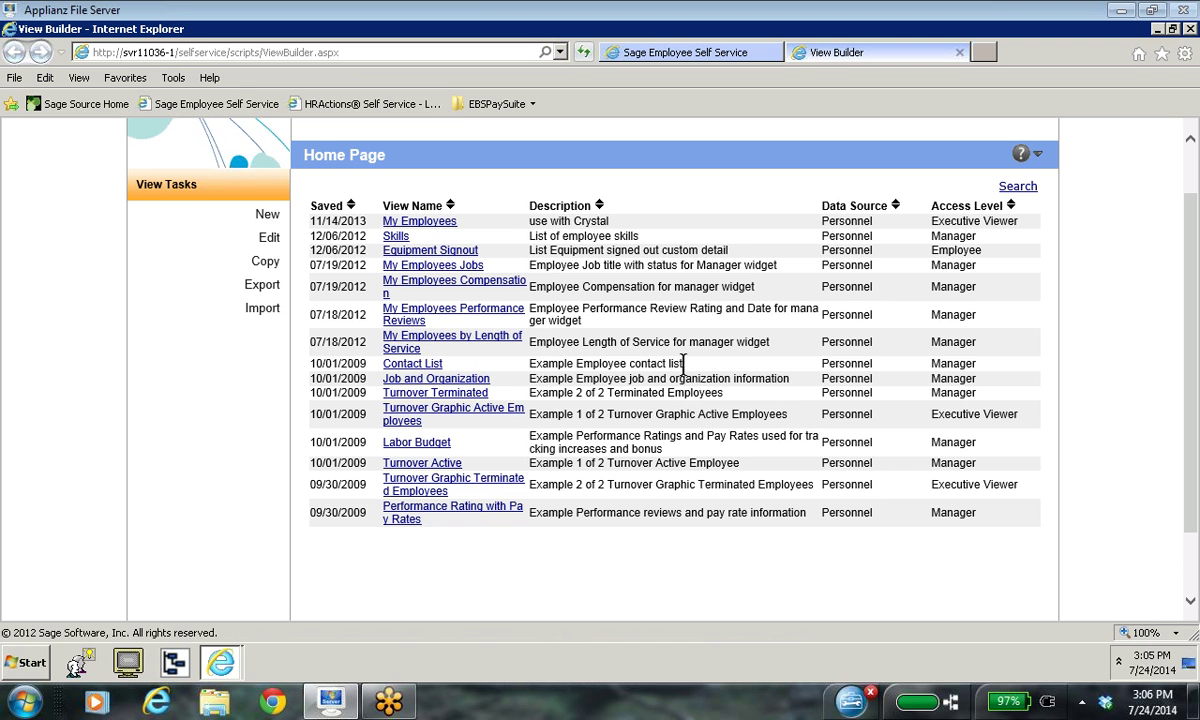
left_click(420, 368)
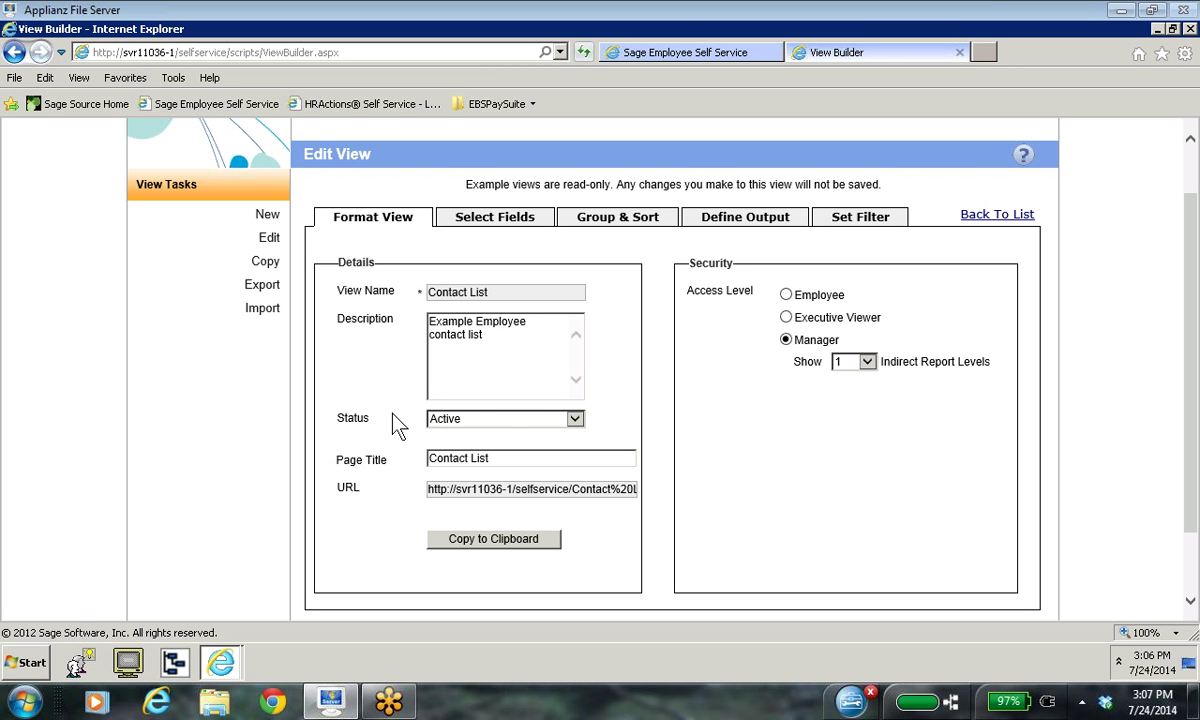
Step: Check the view's status and indirect report levels, leaving them Active and 1
left_click(575, 419)
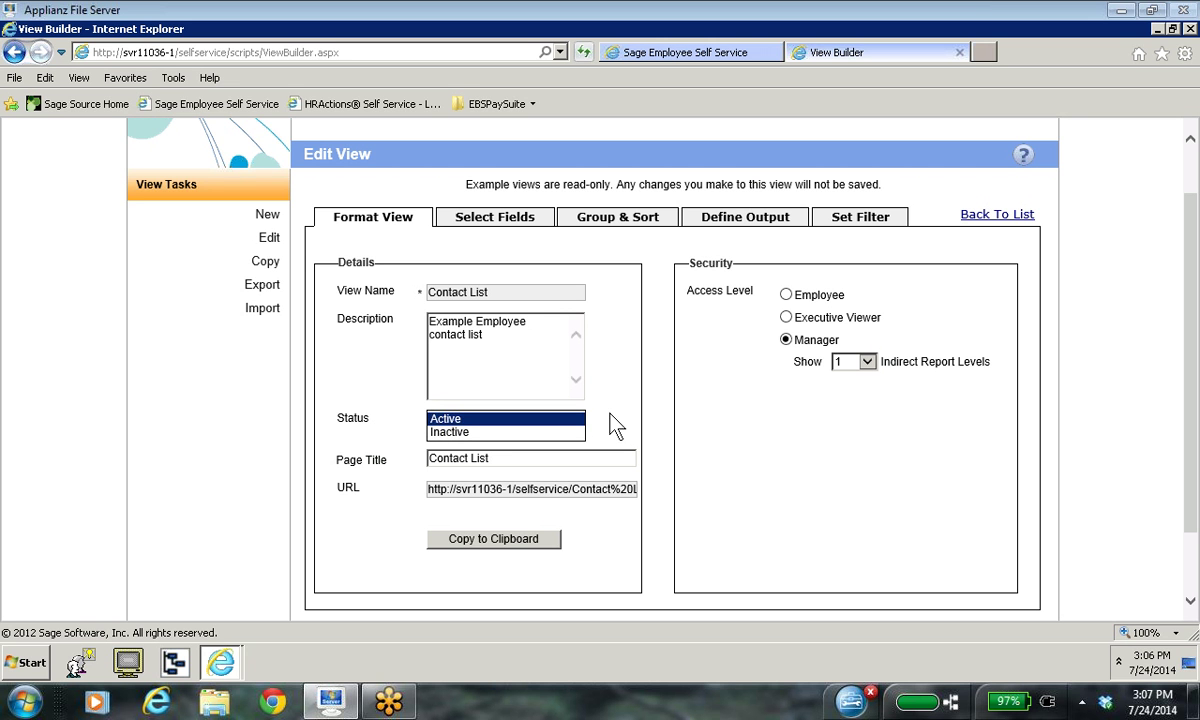
left_click(600, 415)
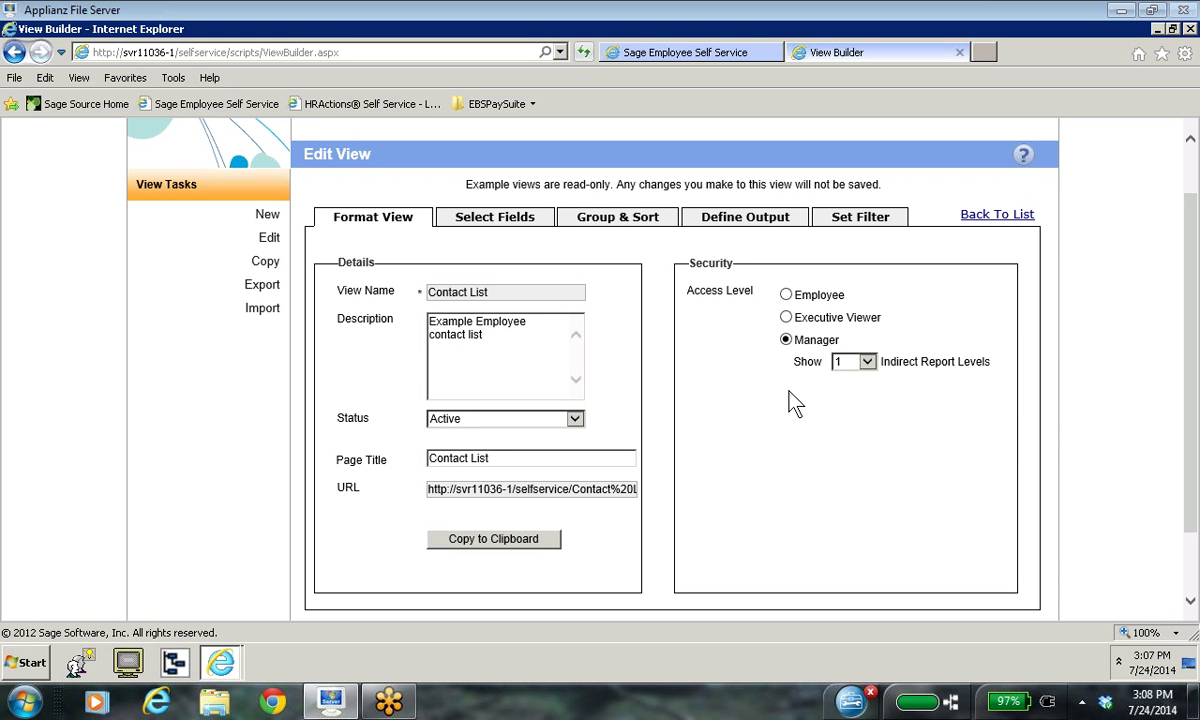
left_click(867, 362)
left_click(910, 392)
left_click(867, 364)
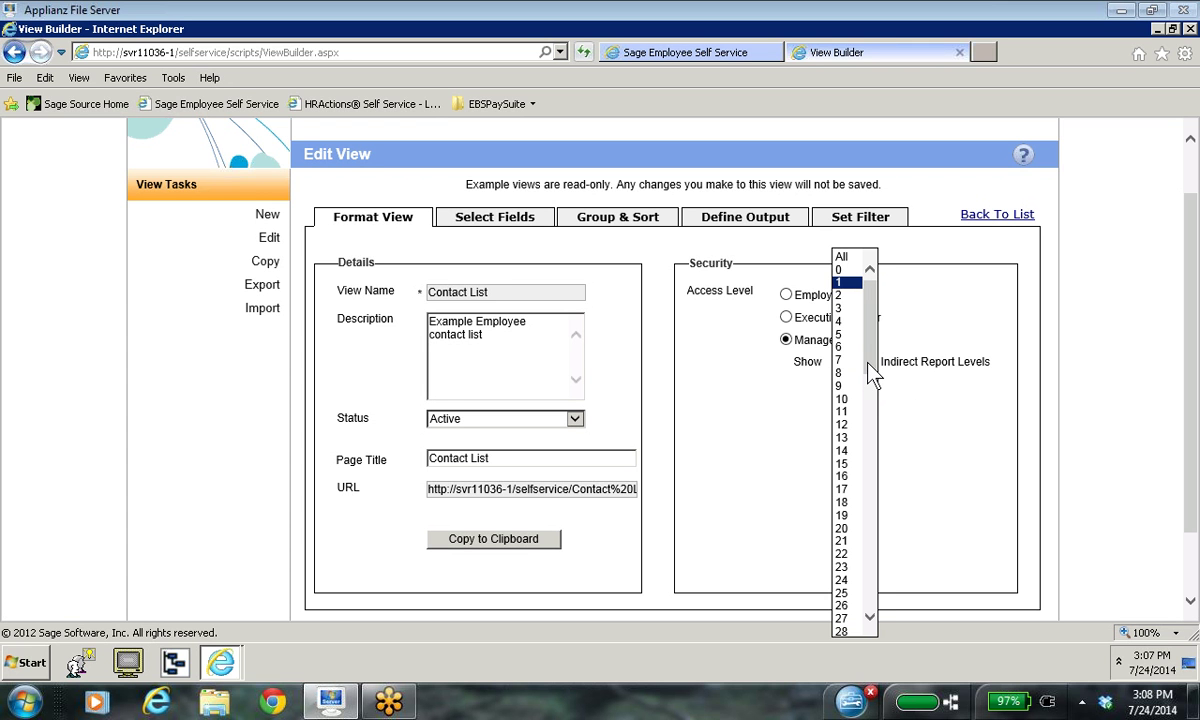
left_click(932, 415)
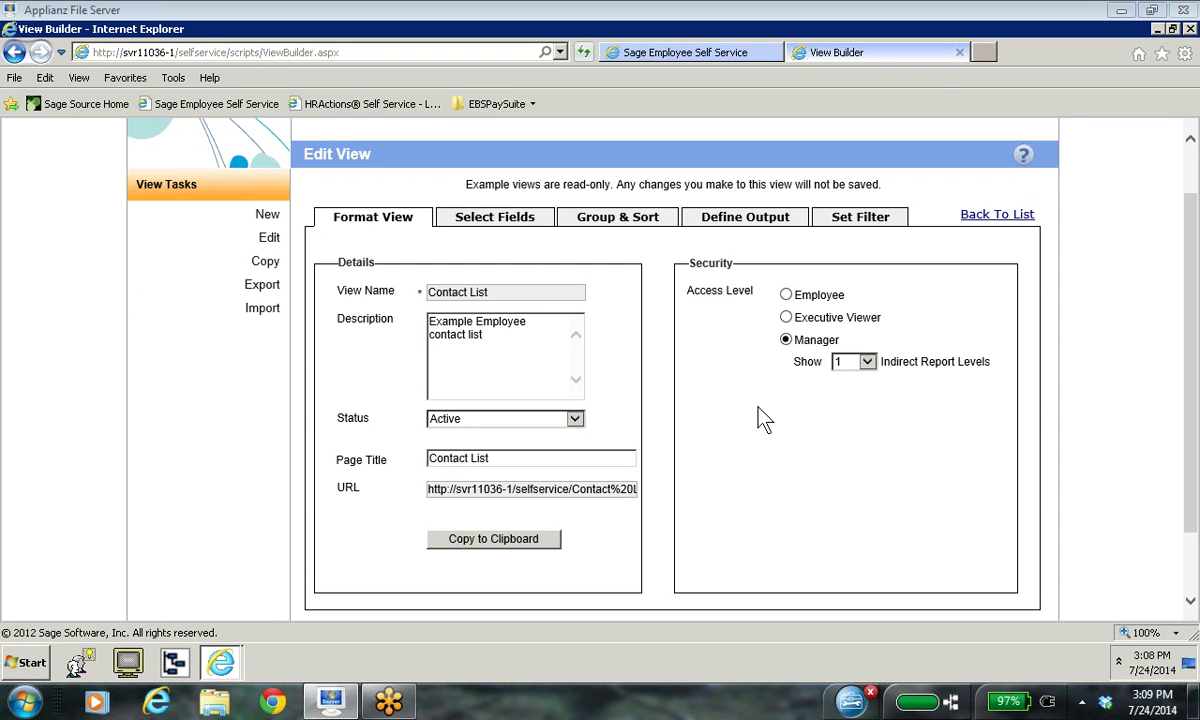
left_click(505, 224)
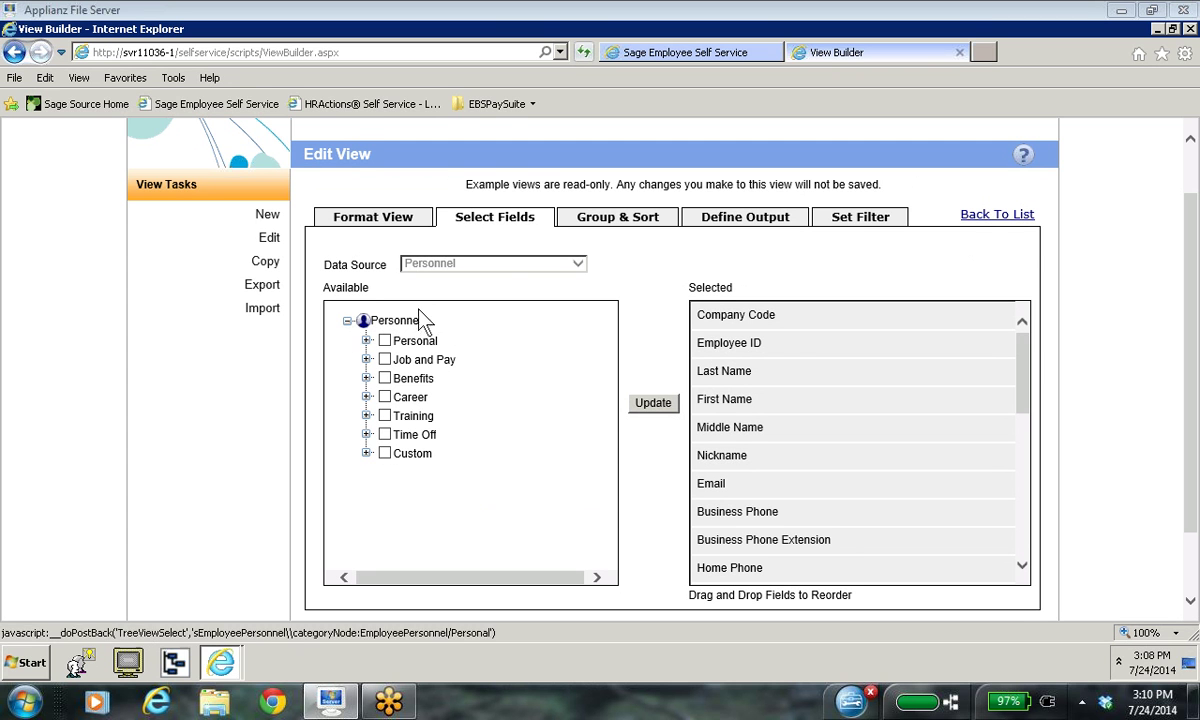
left_click(366, 341)
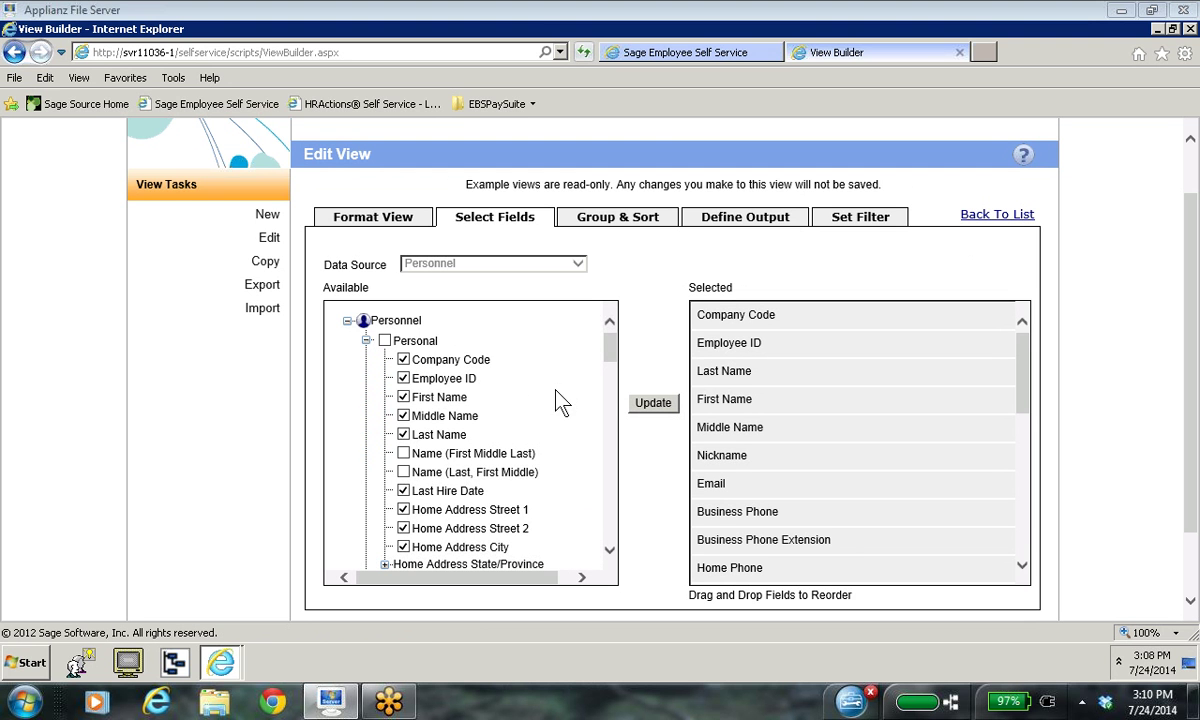
left_click_drag(613, 347, 613, 368)
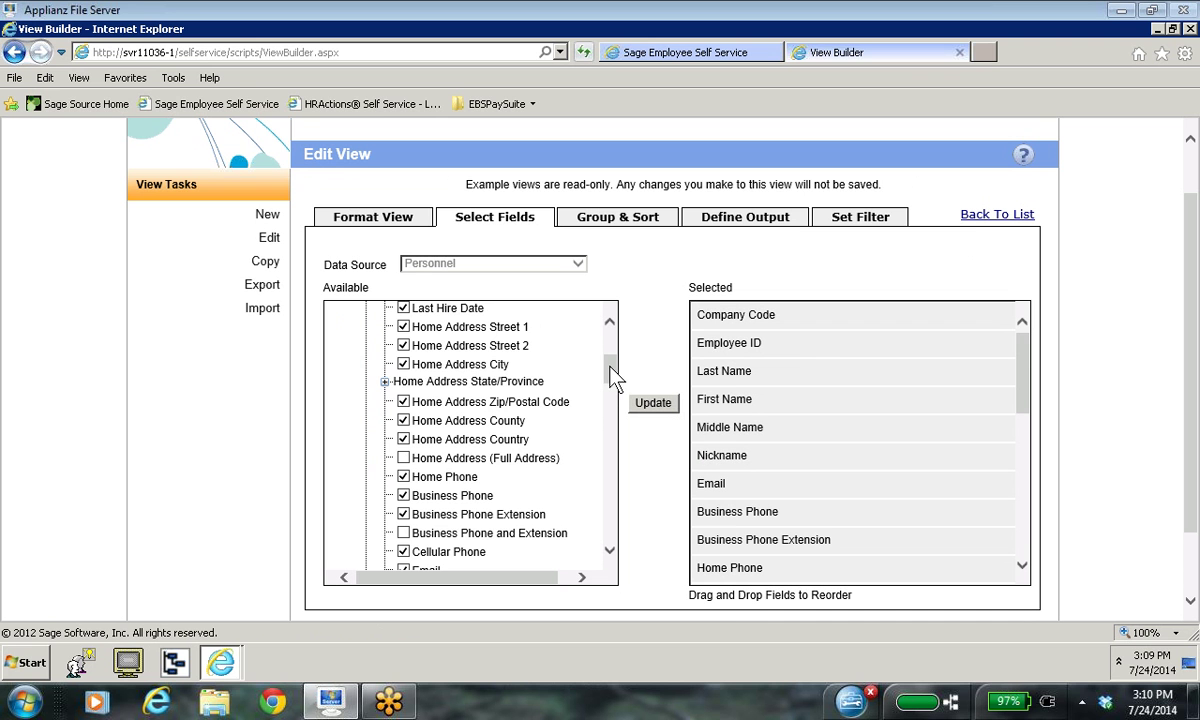
left_click_drag(610, 378, 604, 409)
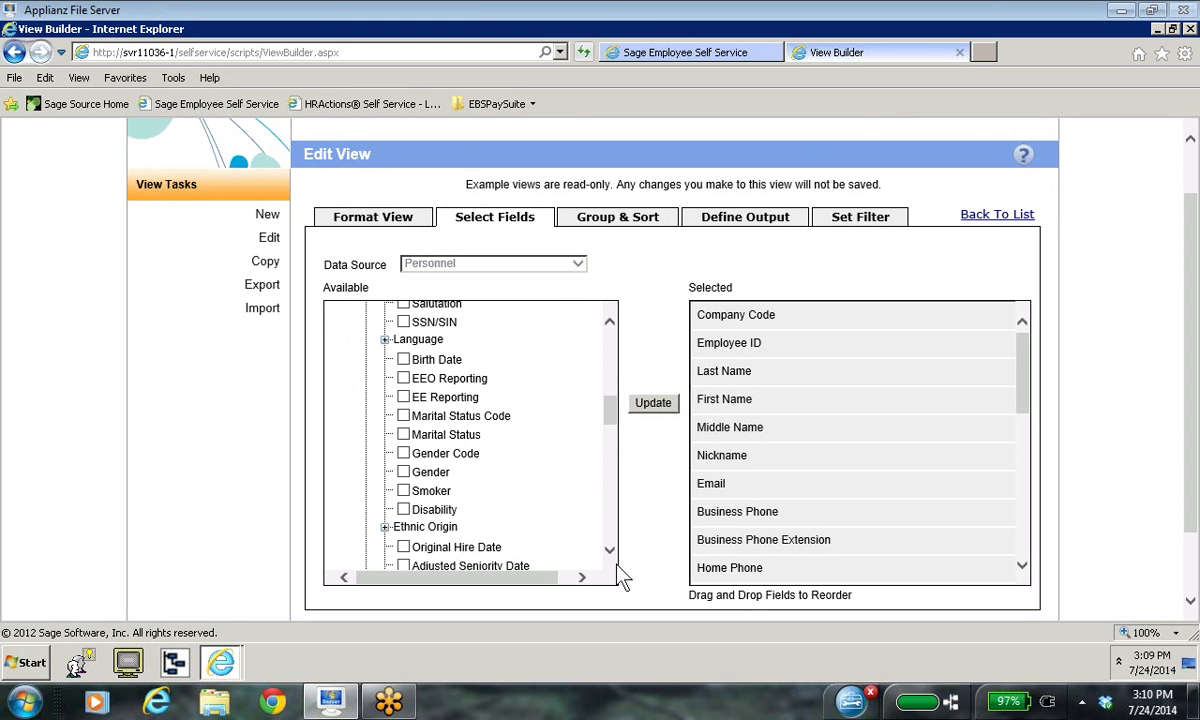
scroll(608, 552, "down", 2)
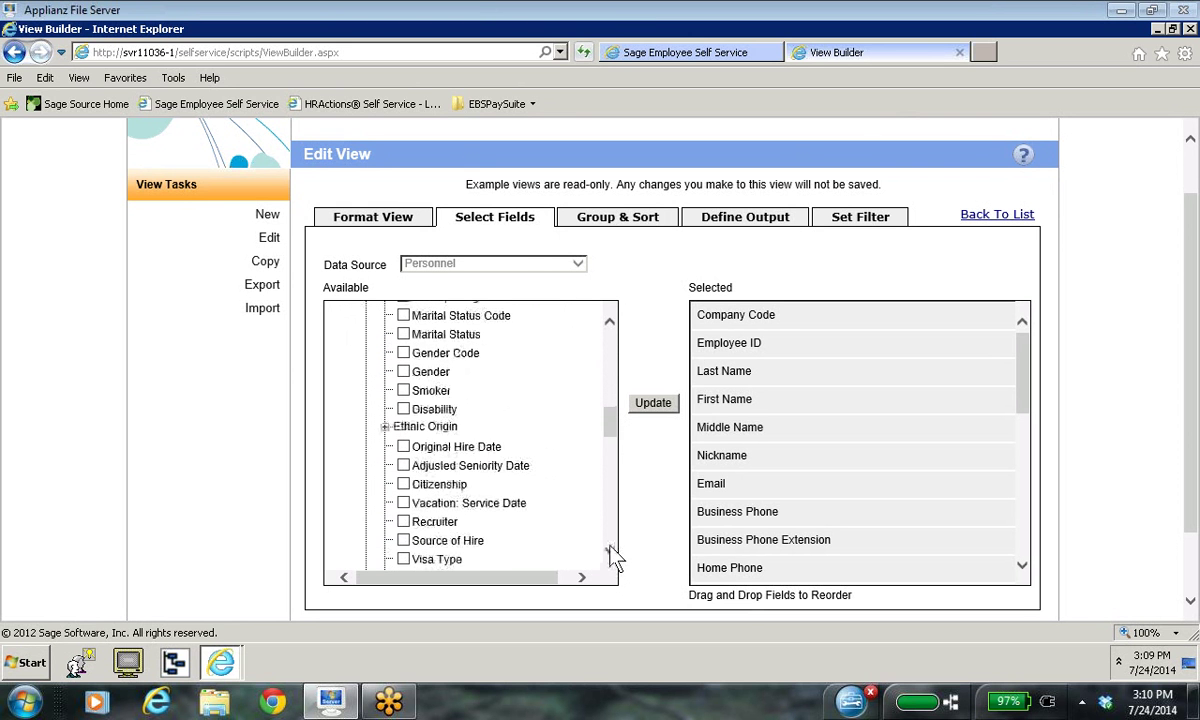
scroll(608, 552, "down", 1)
scroll(610, 552, "down", 4)
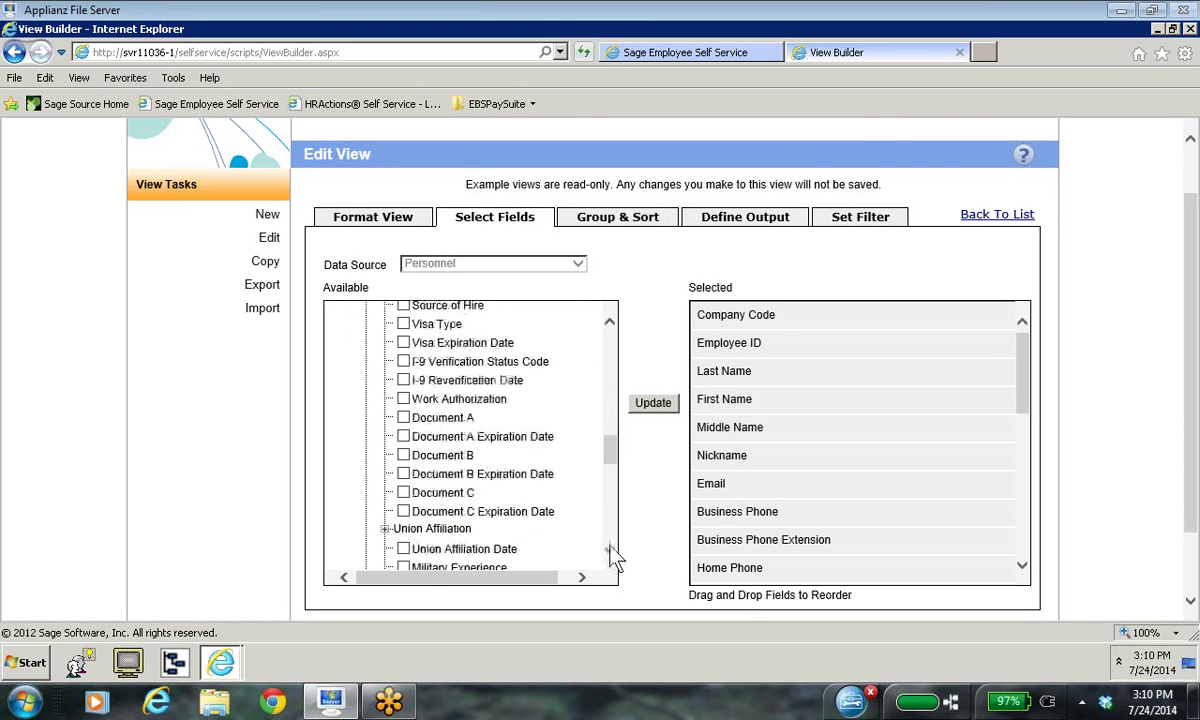
scroll(612, 555, "down", 1)
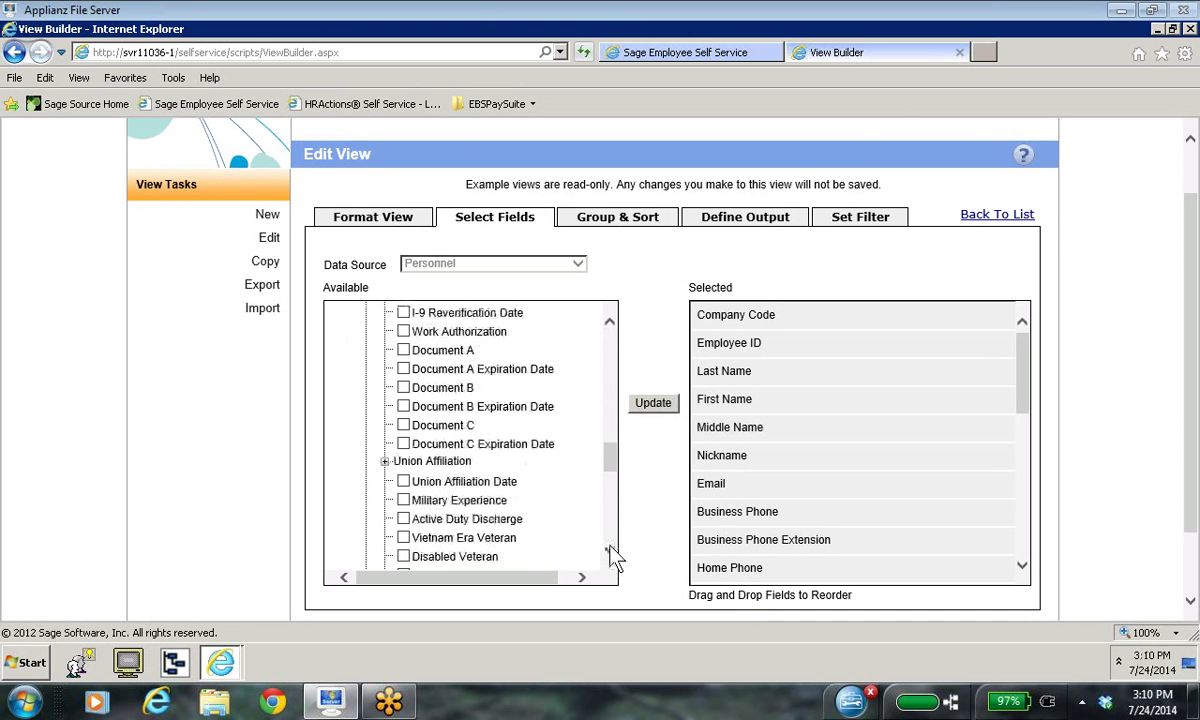
scroll(612, 555, "down", 3)
scroll(612, 555, "down", 2)
scroll(612, 555, "down", 2)
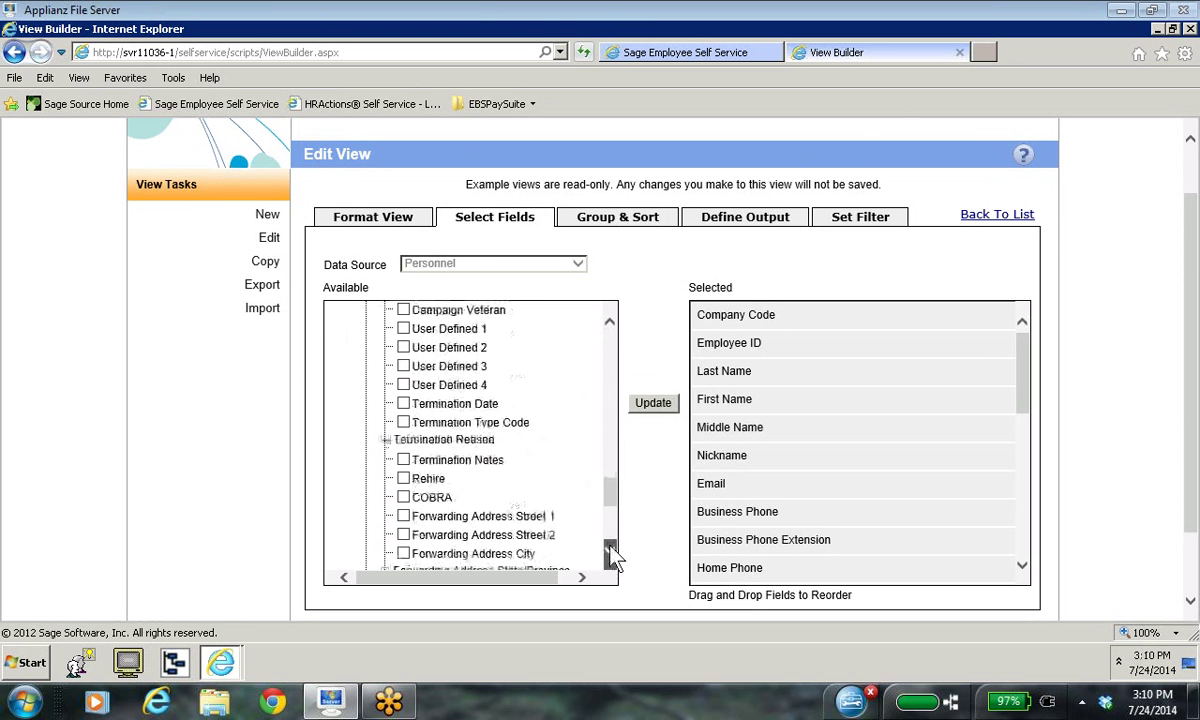
scroll(612, 555, "down", 5)
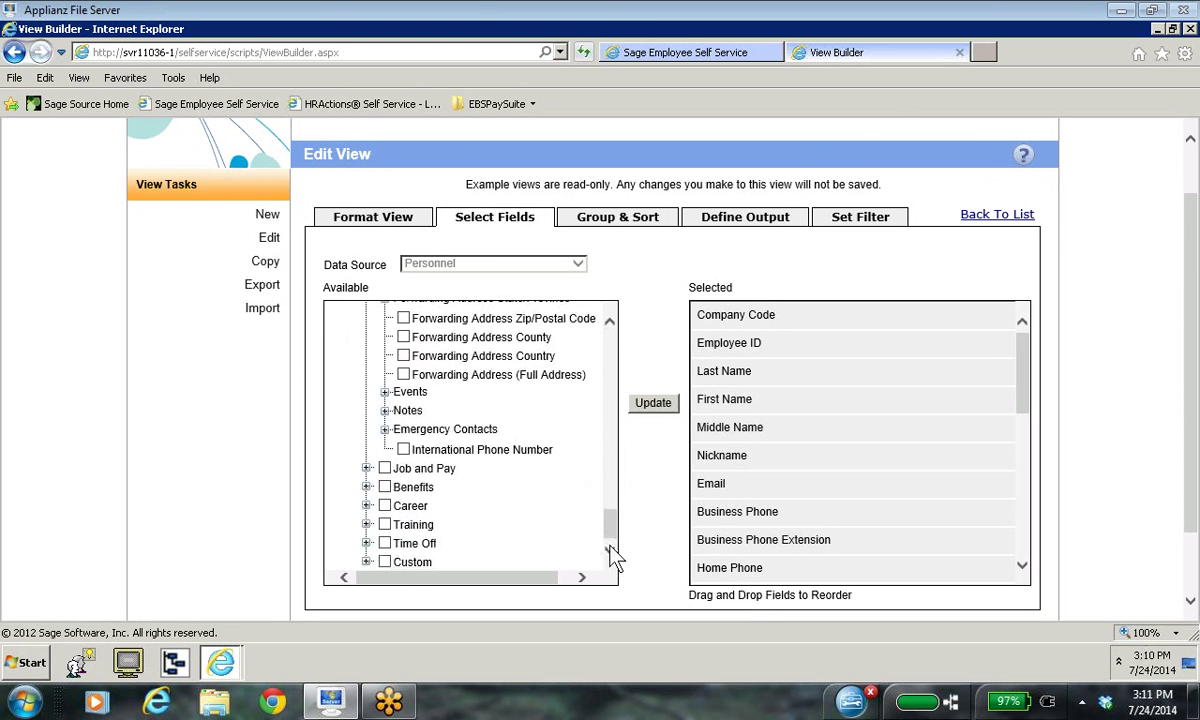
Step: Expand the Custom category of available fields and scroll through its custom fields
mouse_move(609, 519)
left_mouse_down()
mouse_move(612, 315)
mouse_move(604, 348)
mouse_move(594, 320)
mouse_move(611, 367)
mouse_move(610, 538)
left_mouse_up()
left_click(368, 565)
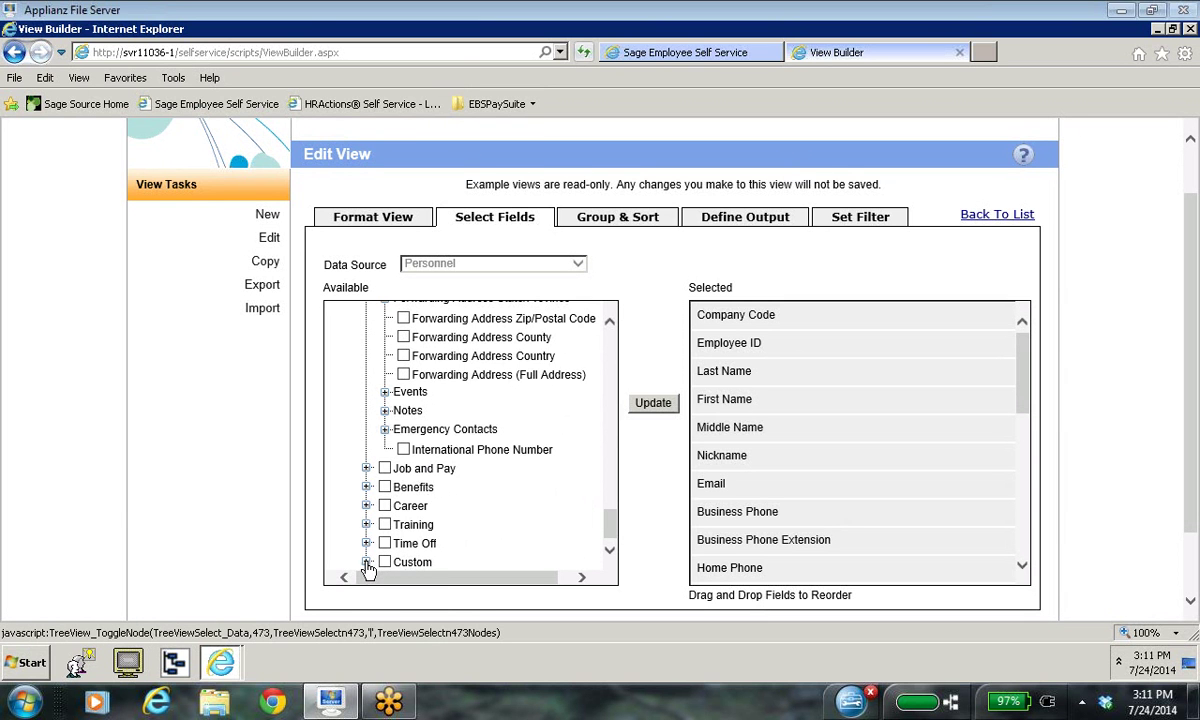
left_click(610, 551)
left_click(610, 551)
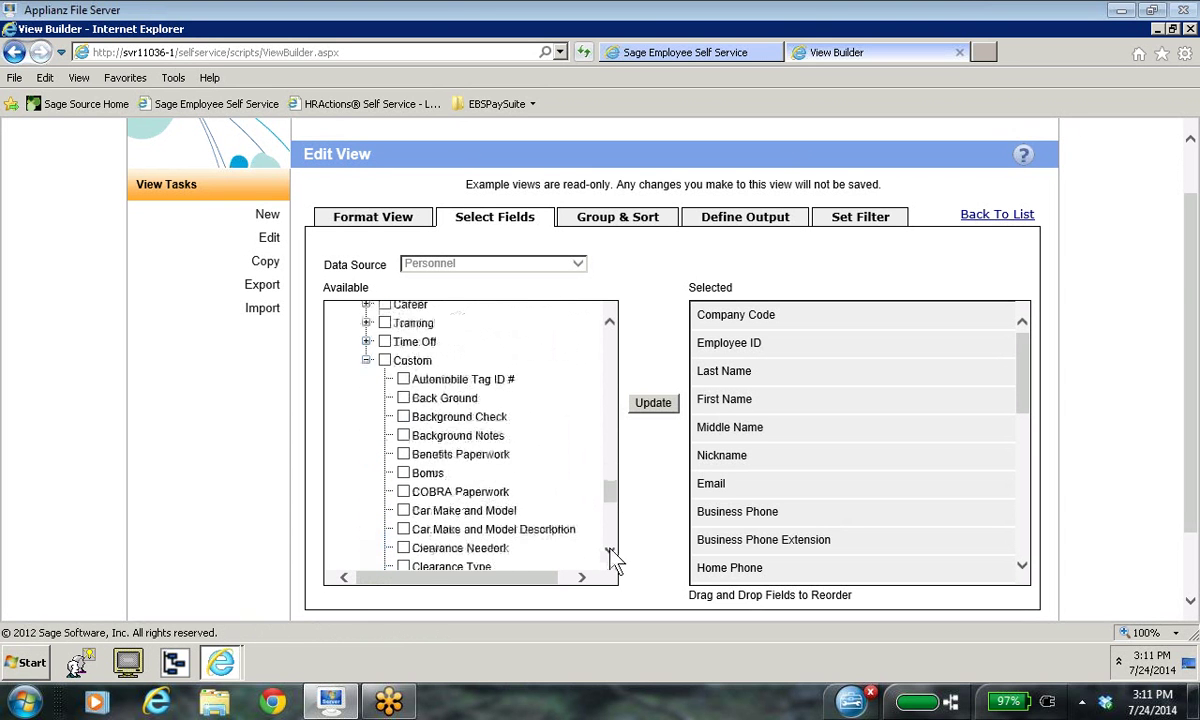
left_click(610, 551)
left_click(610, 551)
left_click(610, 551)
left_click(610, 551)
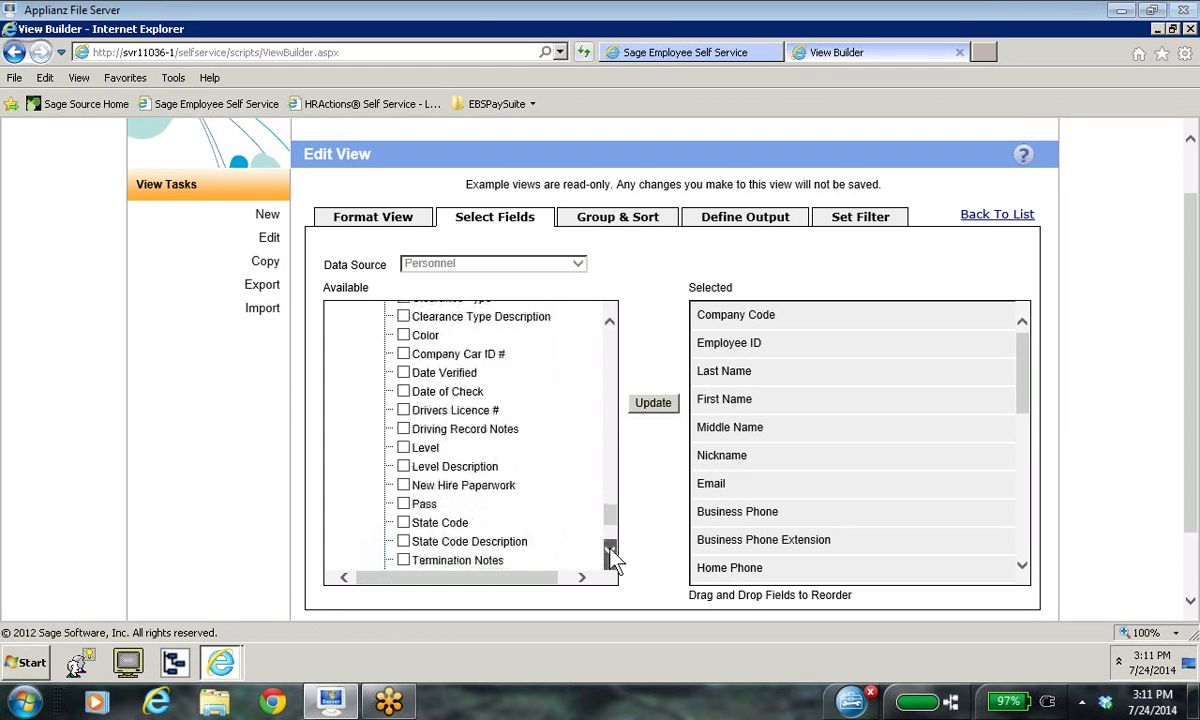
left_click(610, 551)
Step: Scroll to the Clearances and Company Property groups, then expand and collapse Clearances
left_click(610, 551)
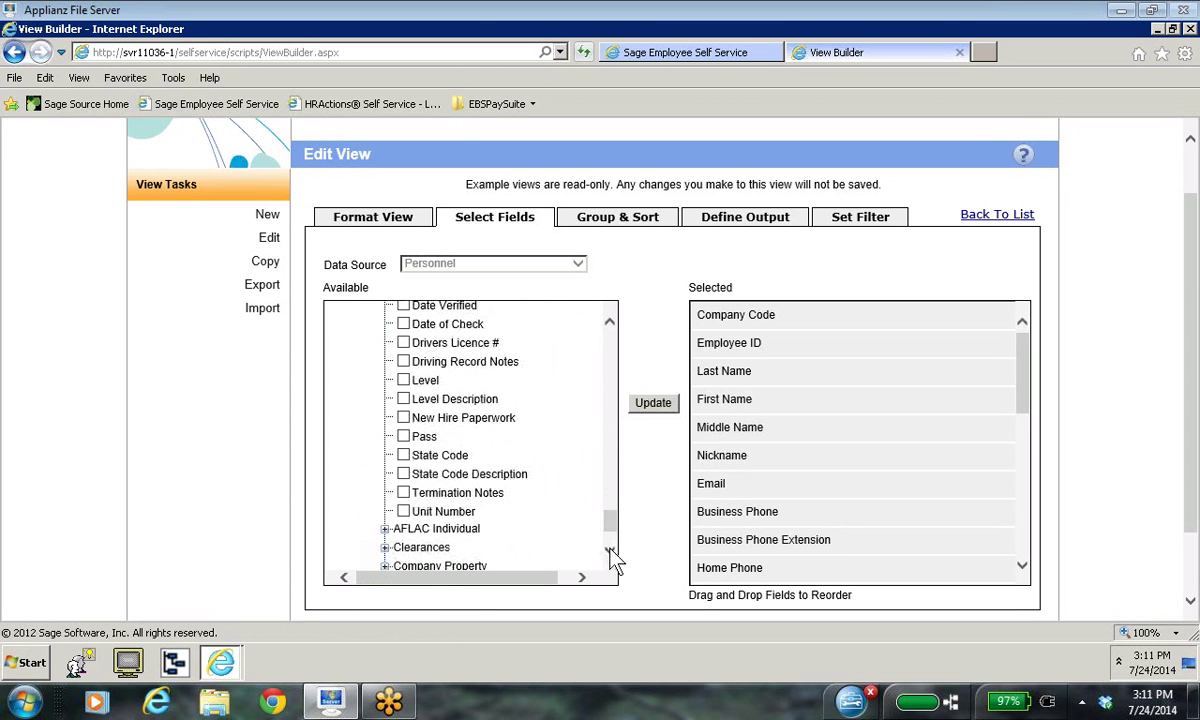
left_click(610, 551)
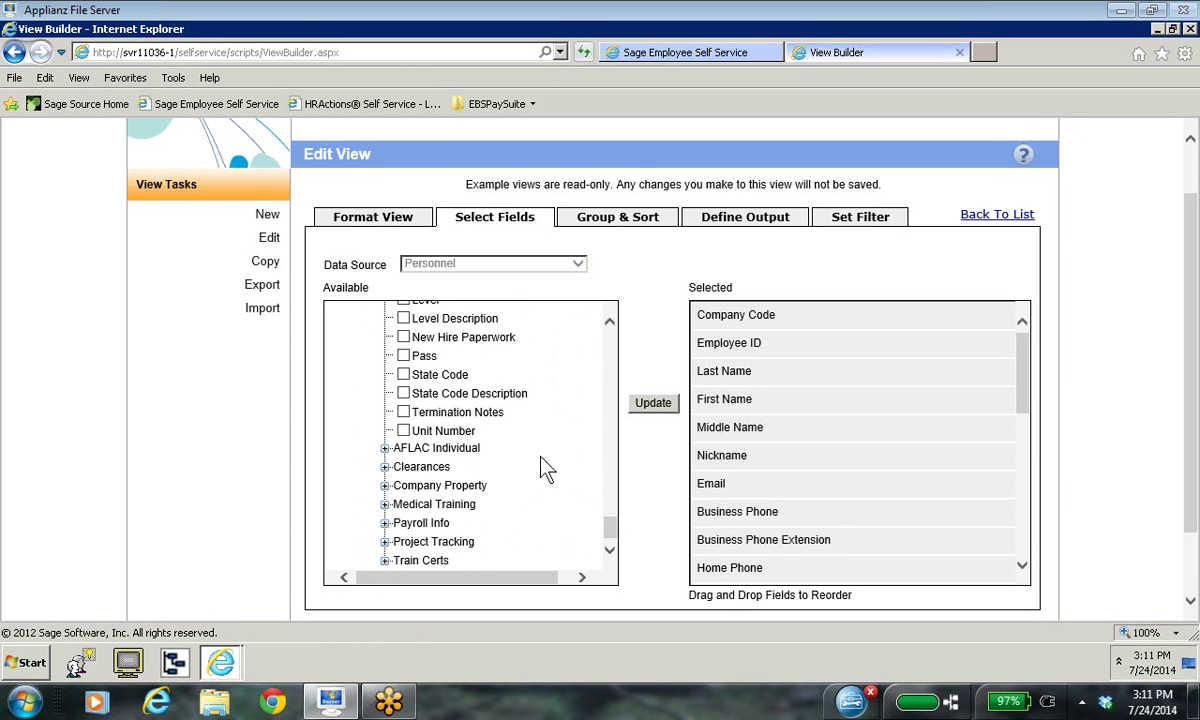
left_click(385, 467)
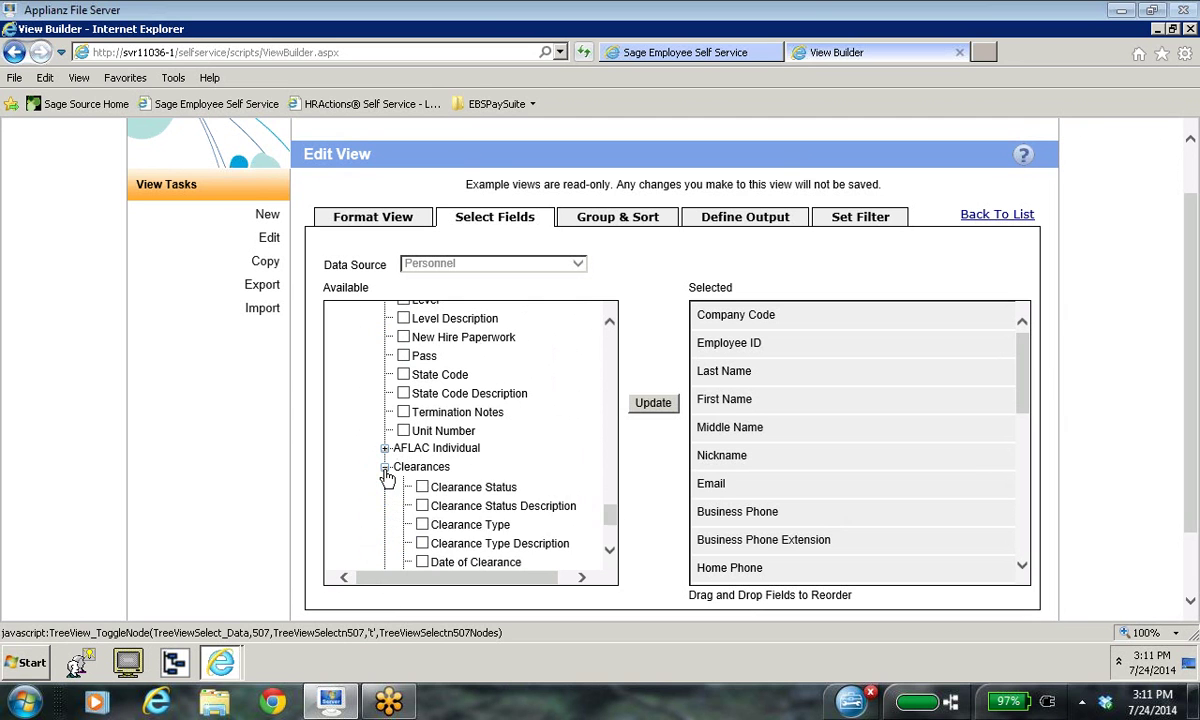
left_click(385, 467)
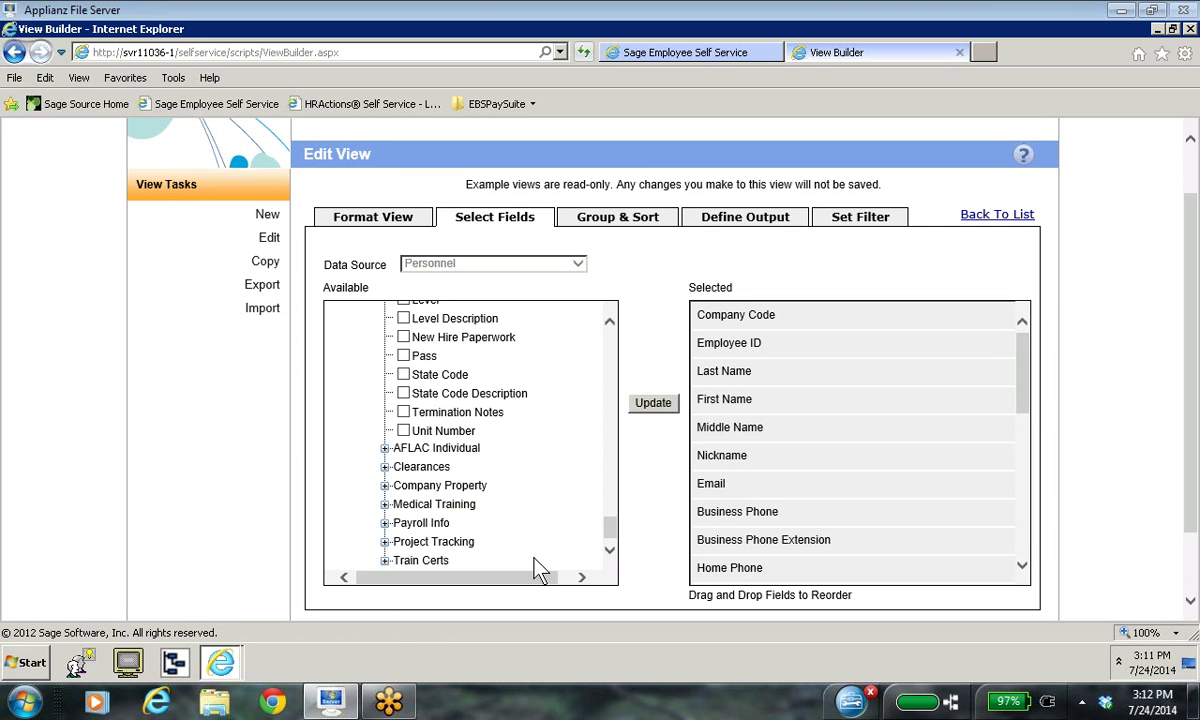
left_click_drag(607, 520, 603, 318)
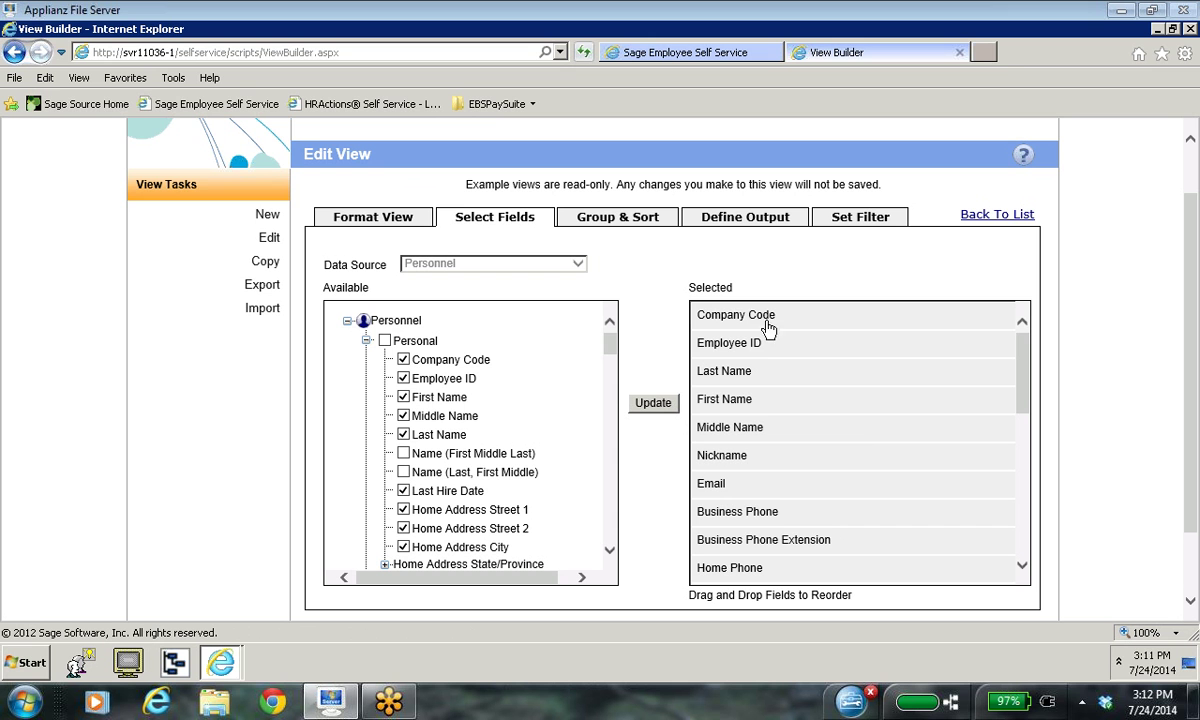
left_click(1022, 567)
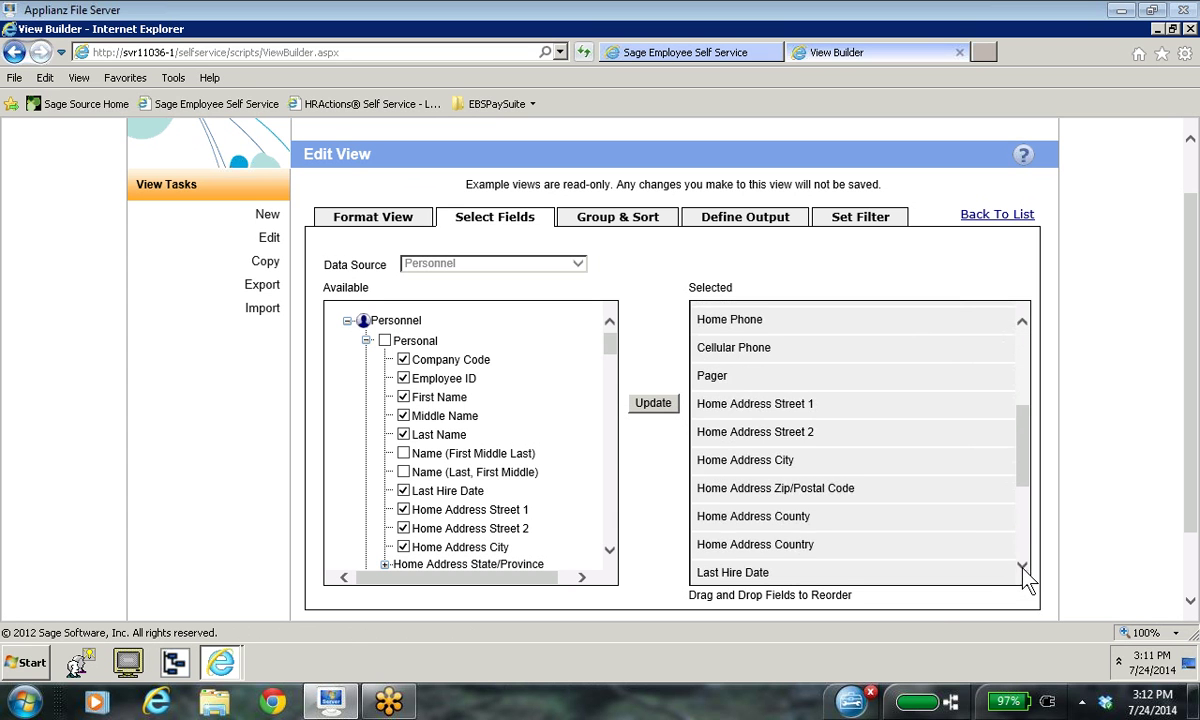
left_click(1022, 567)
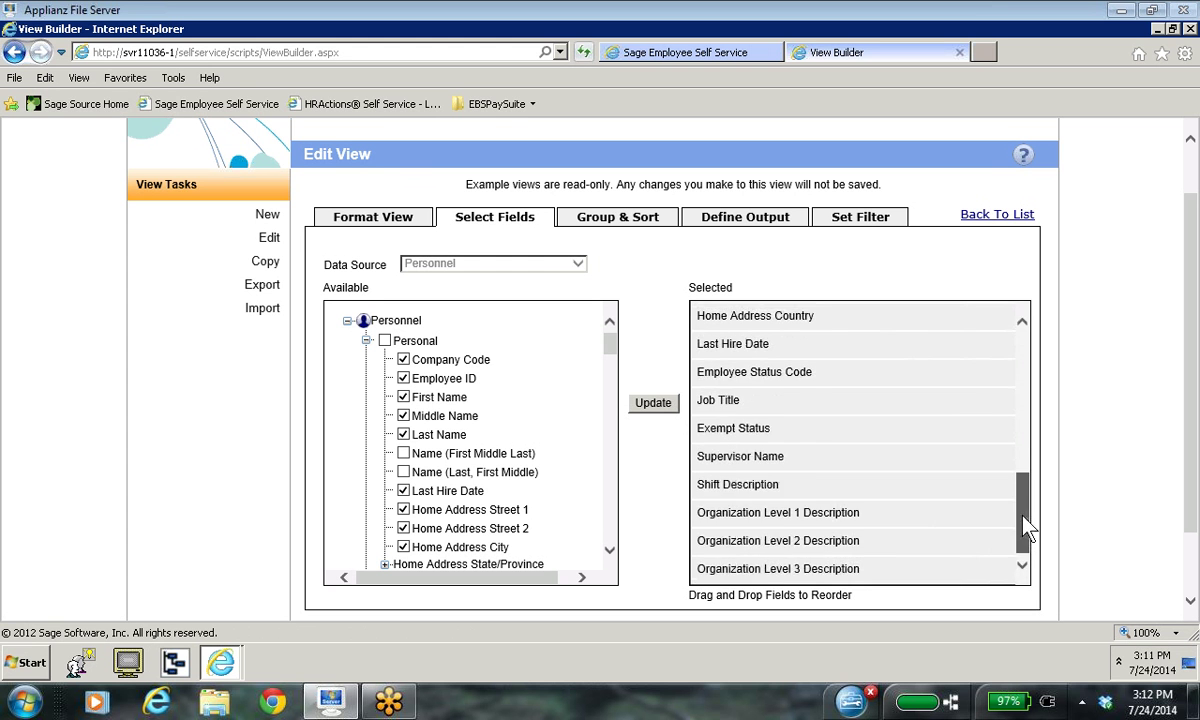
left_click_drag(1026, 525, 1012, 340)
left_click_drag(1018, 416, 1021, 553)
Step: Review the Group & Sort order (Last, First, Middle Name), then the output definitions
left_click(620, 225)
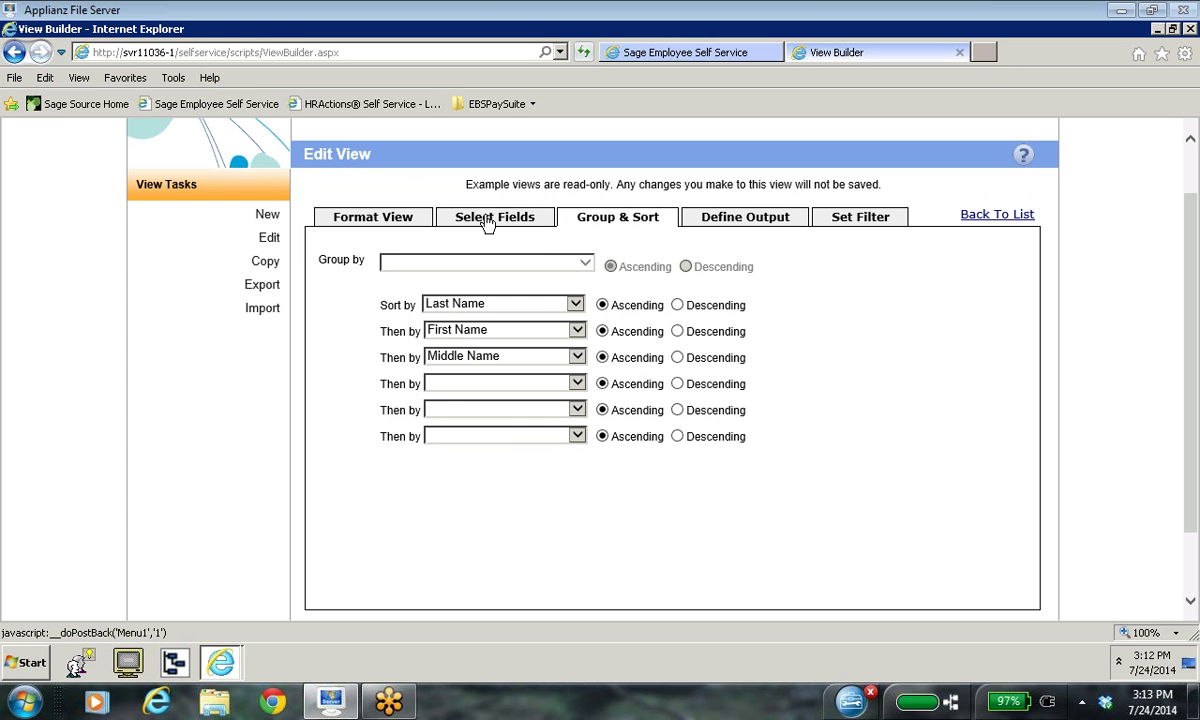
left_click(757, 227)
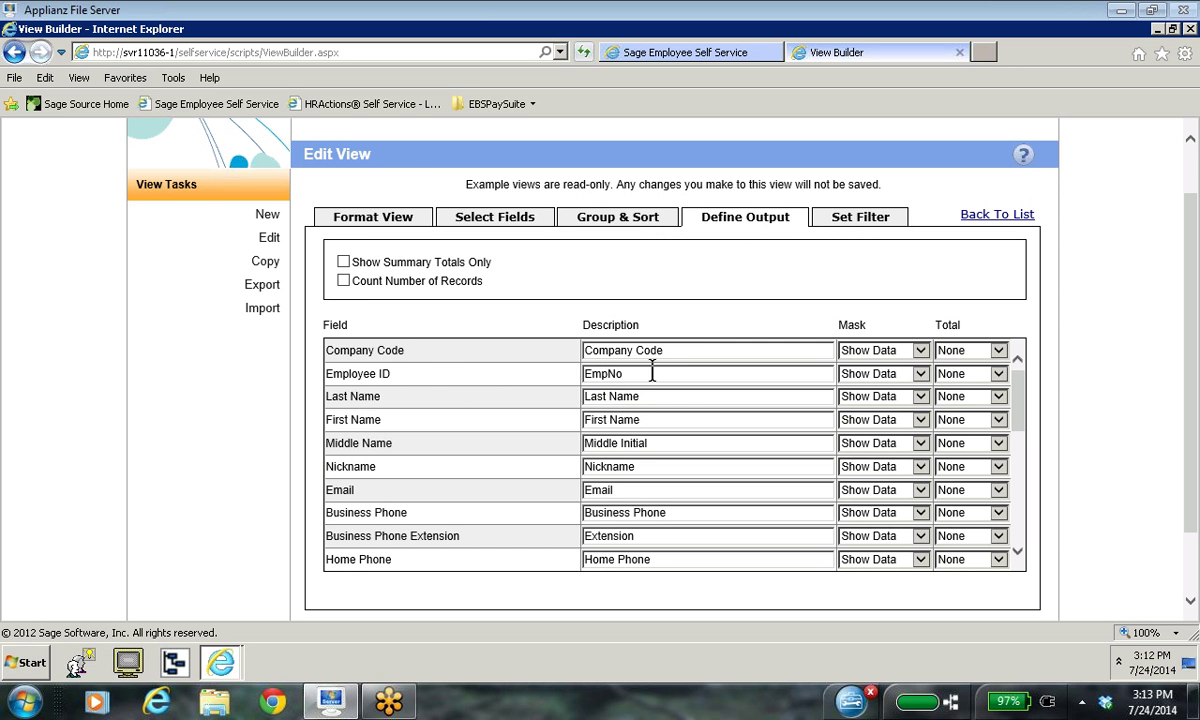
Step: Inspect Company Code's description and Total box, then view the filter excluding status T
left_click(679, 351)
left_click_drag(679, 351, 586, 350)
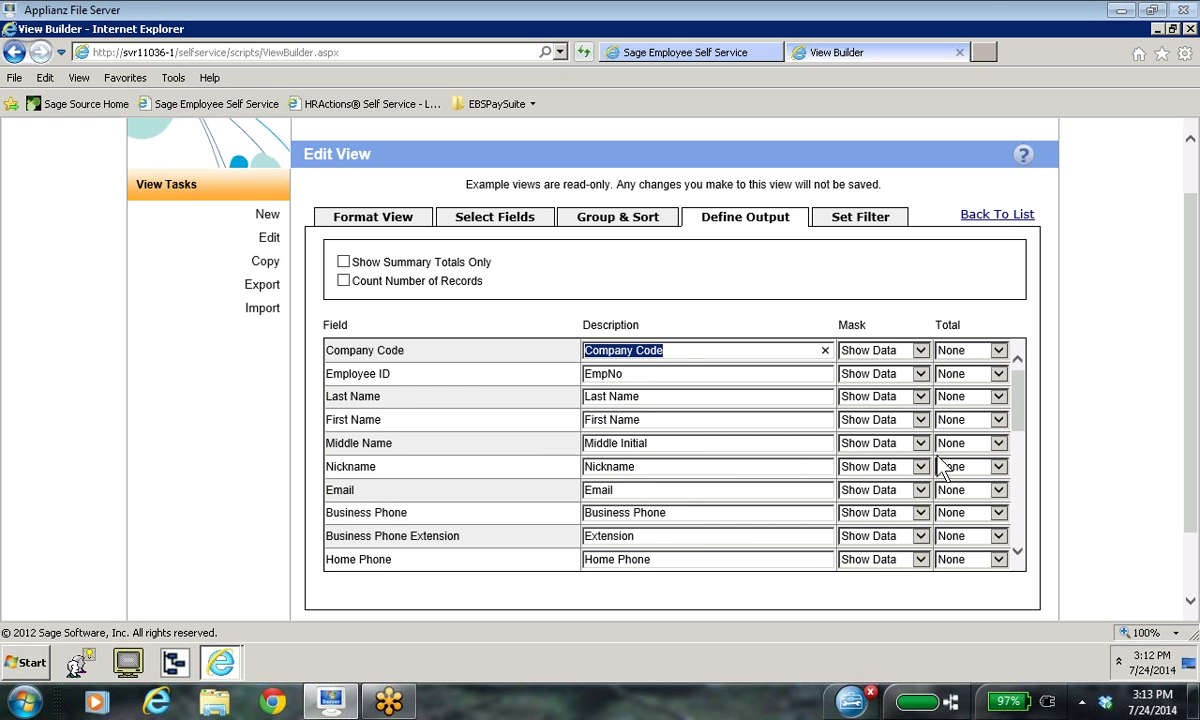
left_click(998, 351)
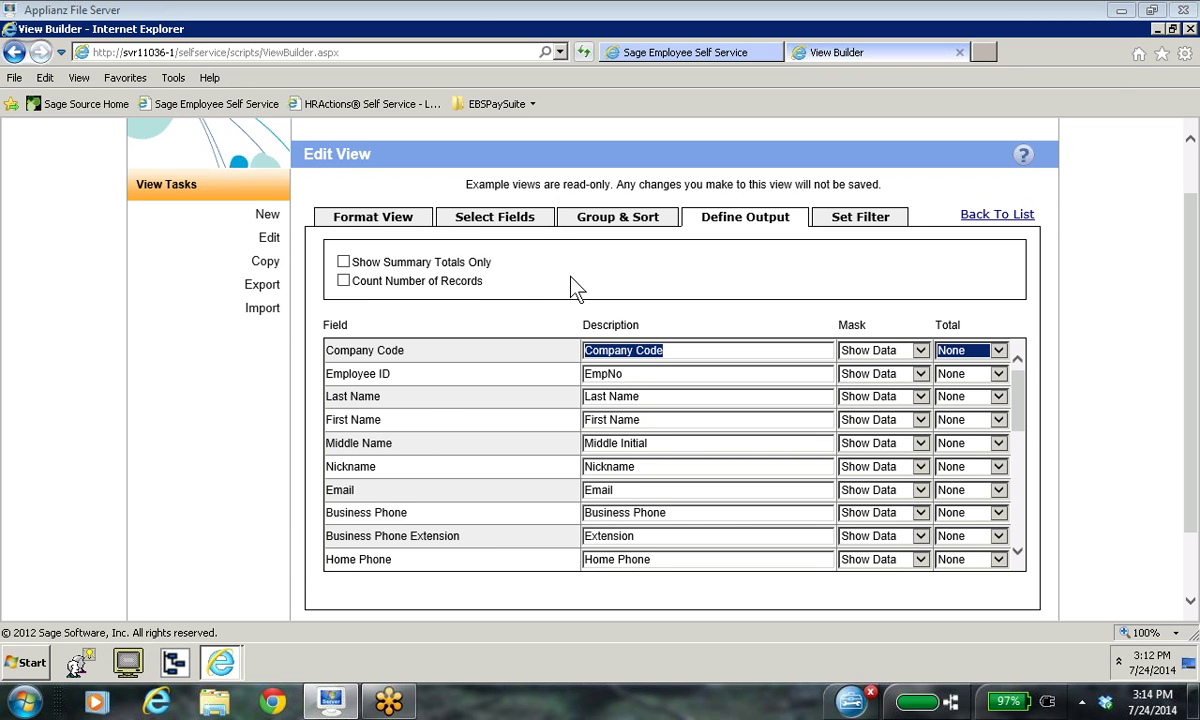
left_click(869, 220)
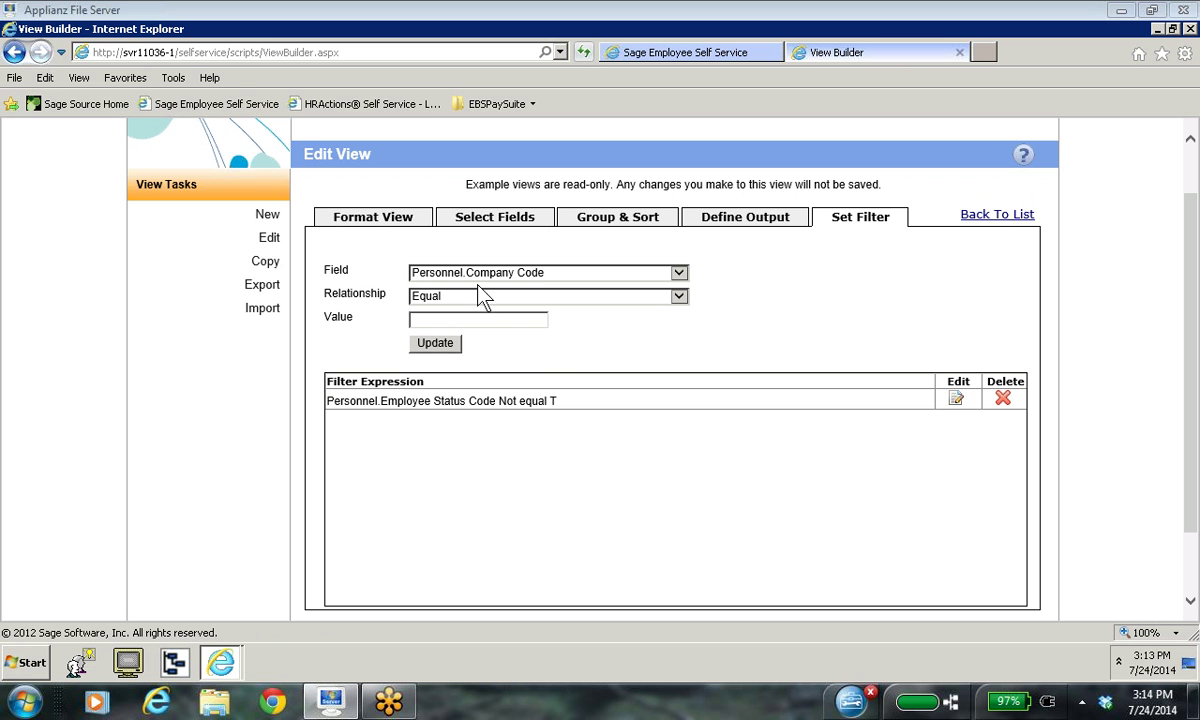
Step: Look through the example view's filter field list without changing it, then return to its details
left_click(681, 275)
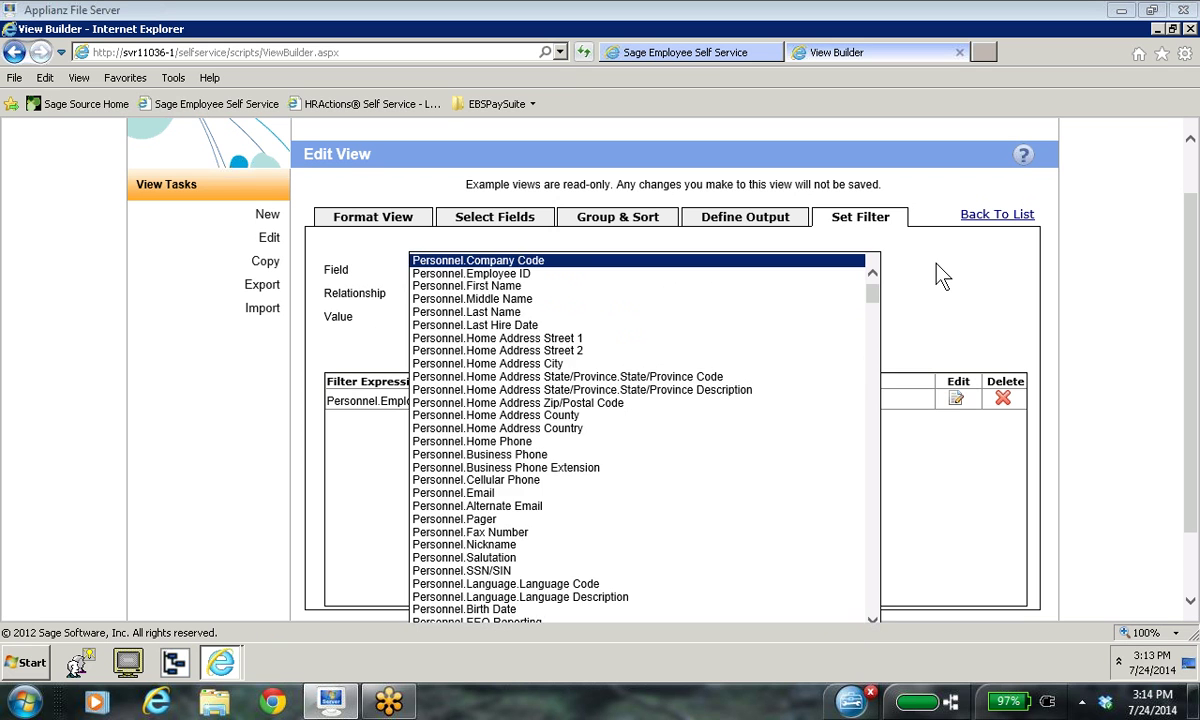
left_click(937, 265)
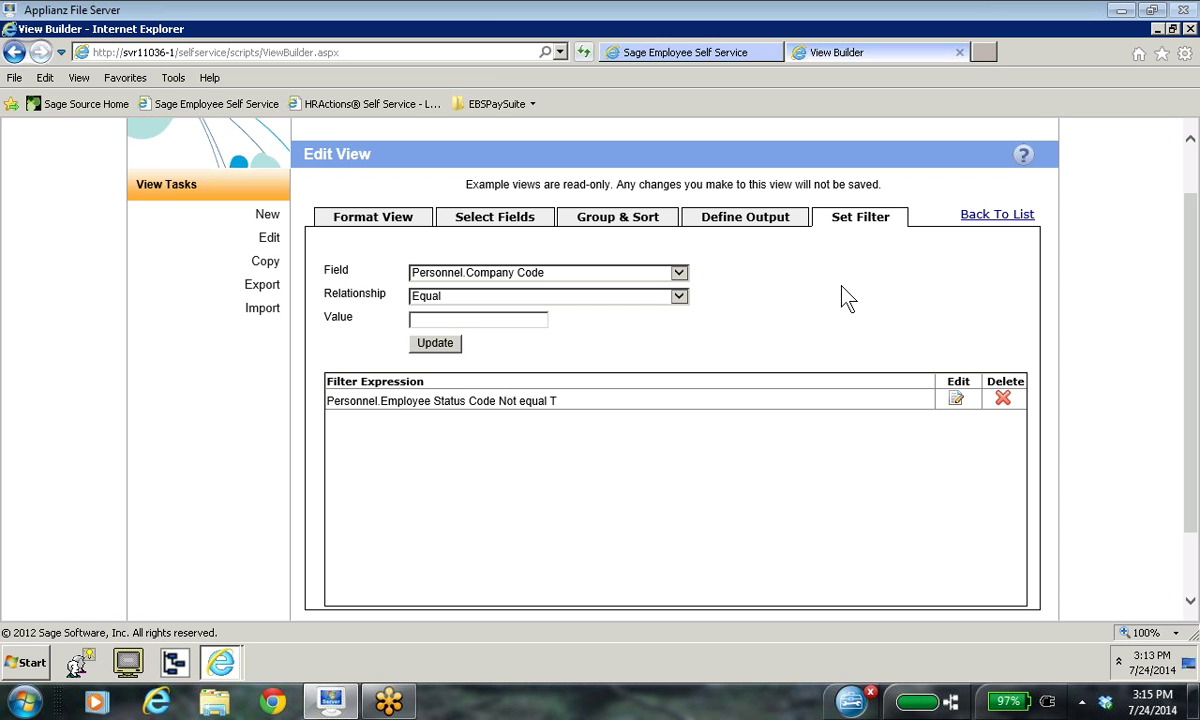
left_click(371, 218)
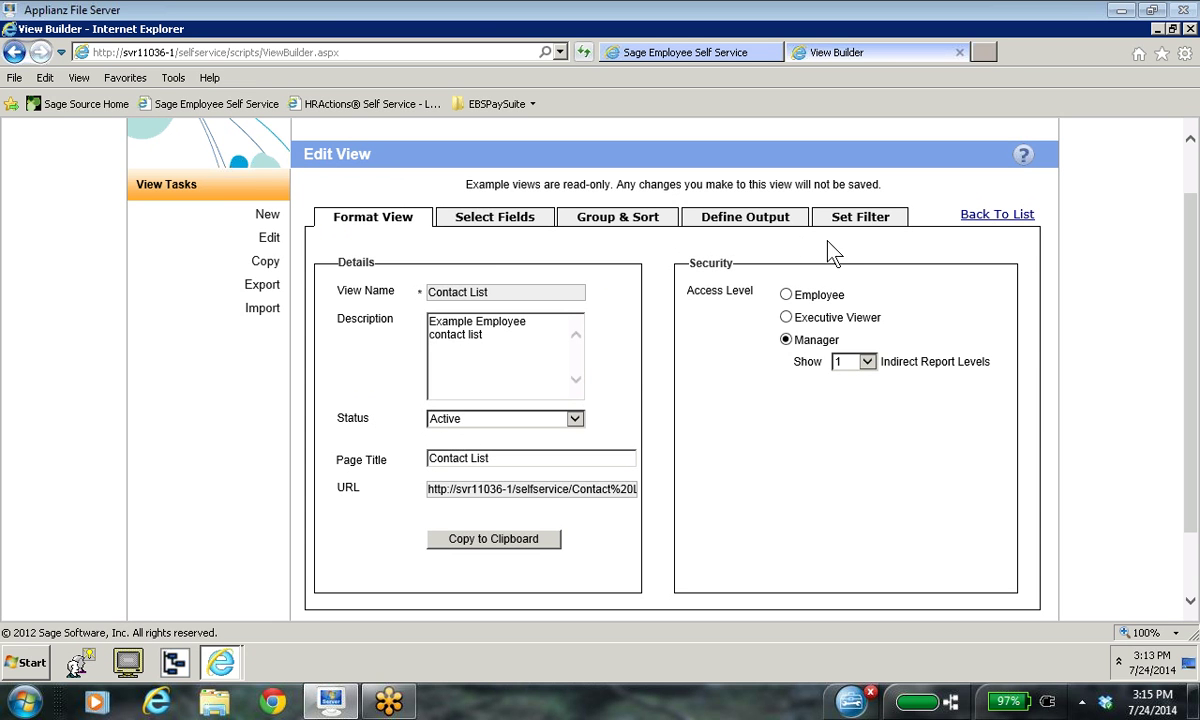
left_click(860, 219)
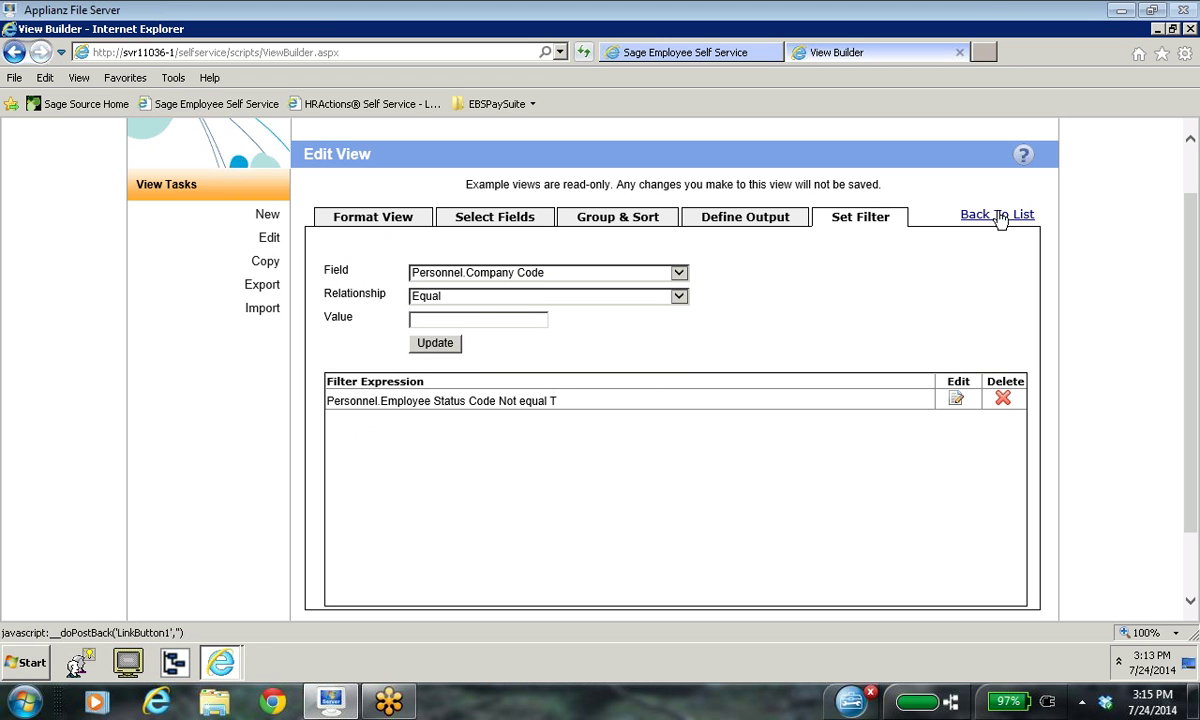
Step: Discard changes to the example view and return to the 15 saved views
left_click(999, 216)
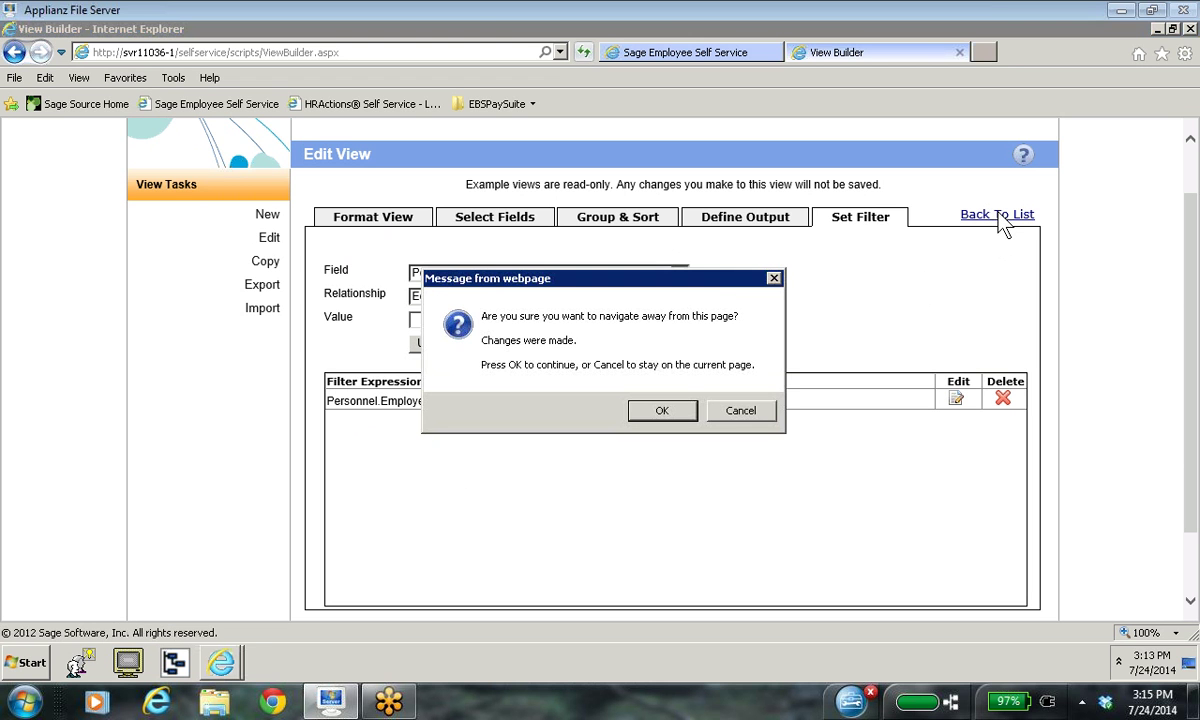
left_click(662, 412)
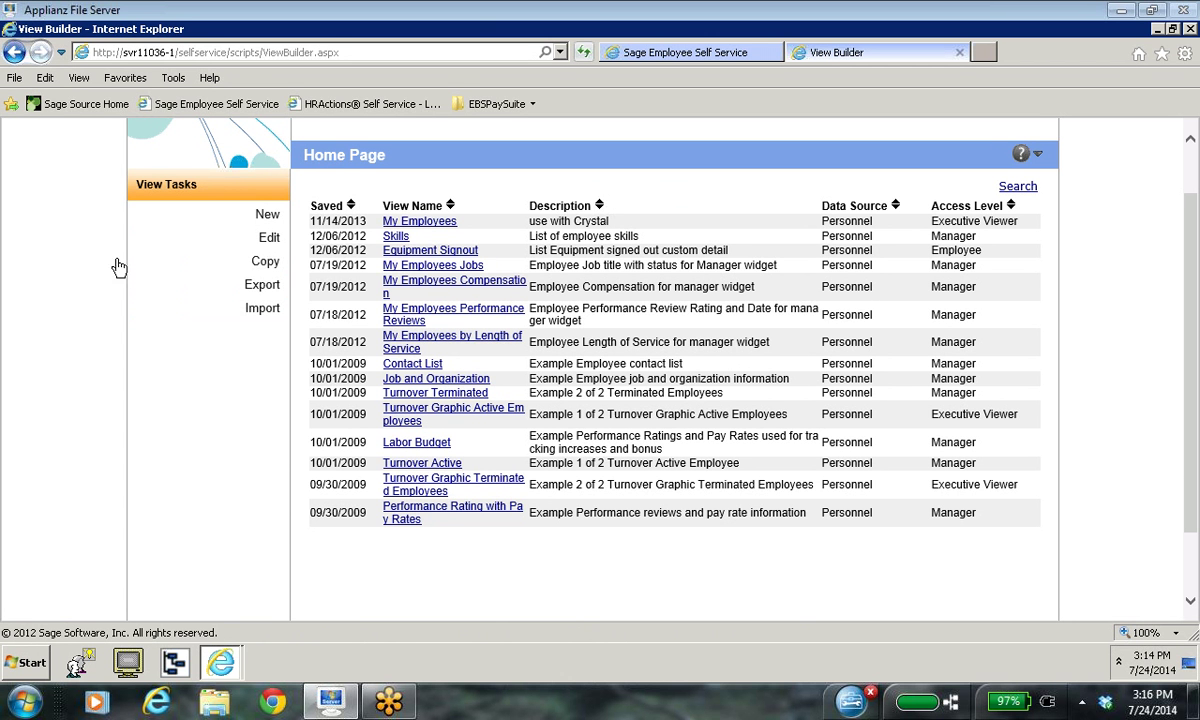
Step: Start a new view named 'Sample Employee'
left_click(264, 216)
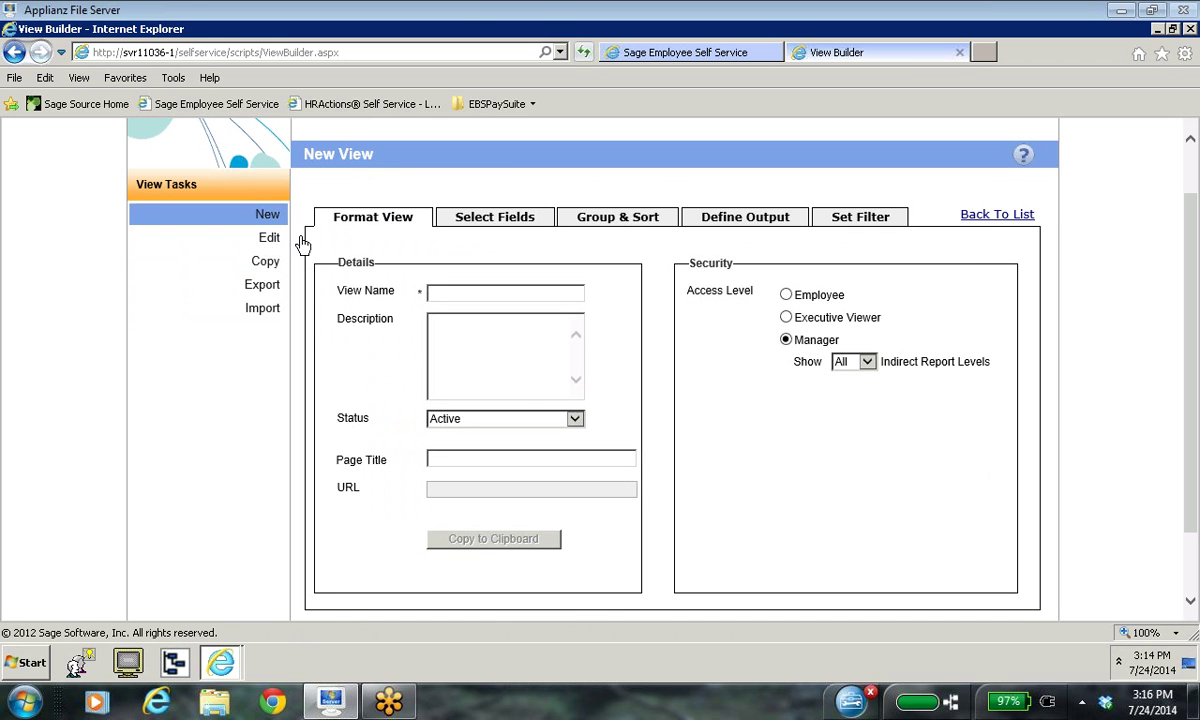
left_click(444, 293)
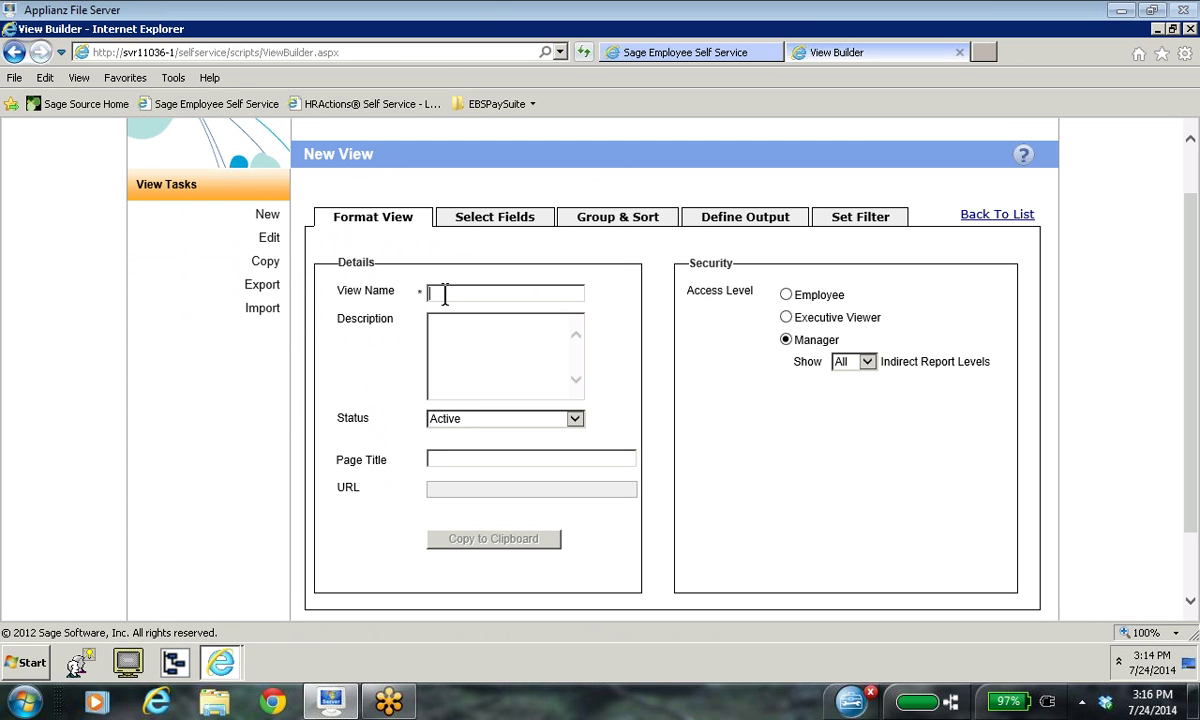
type("Sample Employee")
Step: Describe it as 'Sample of Employee Information for the Employee' with Employee access level
left_click(445, 324)
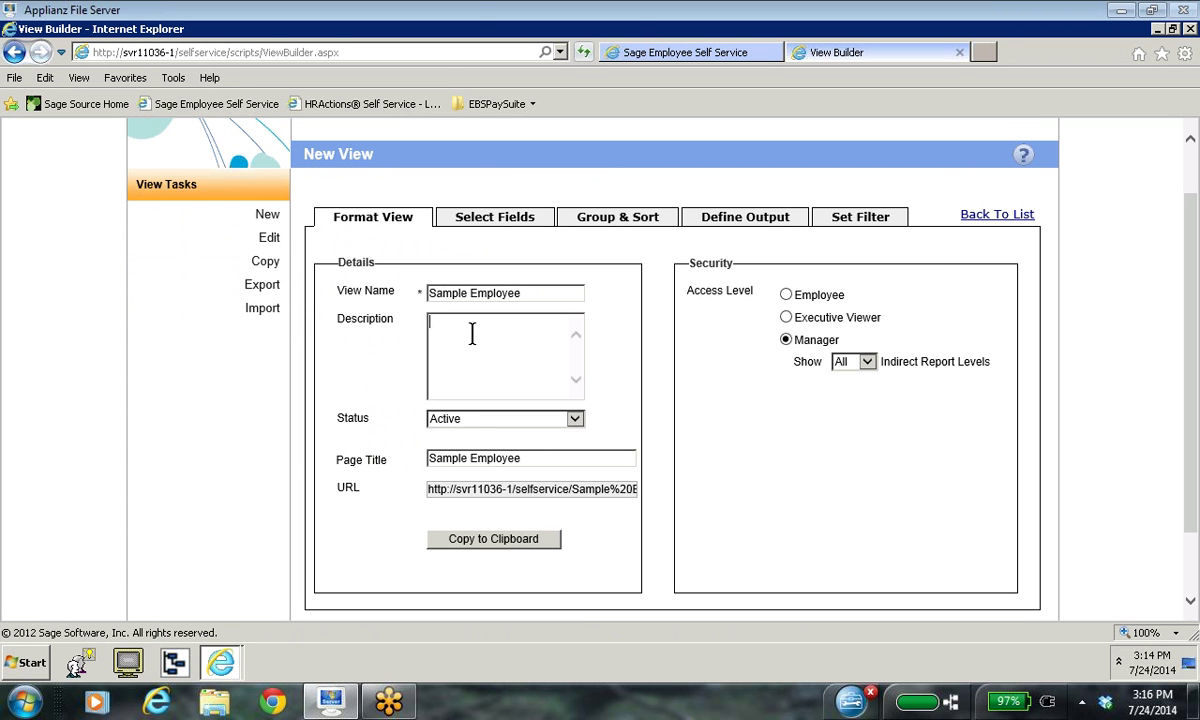
type("Sample of Employee Information for the Employee")
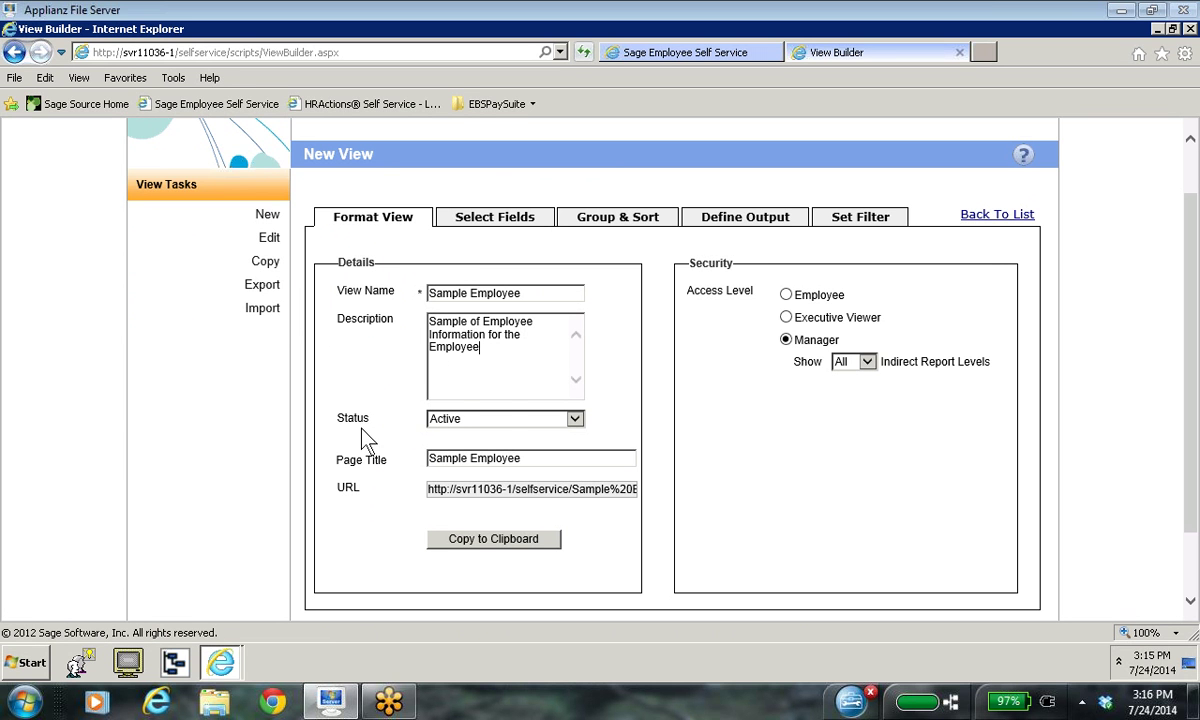
left_click(786, 294)
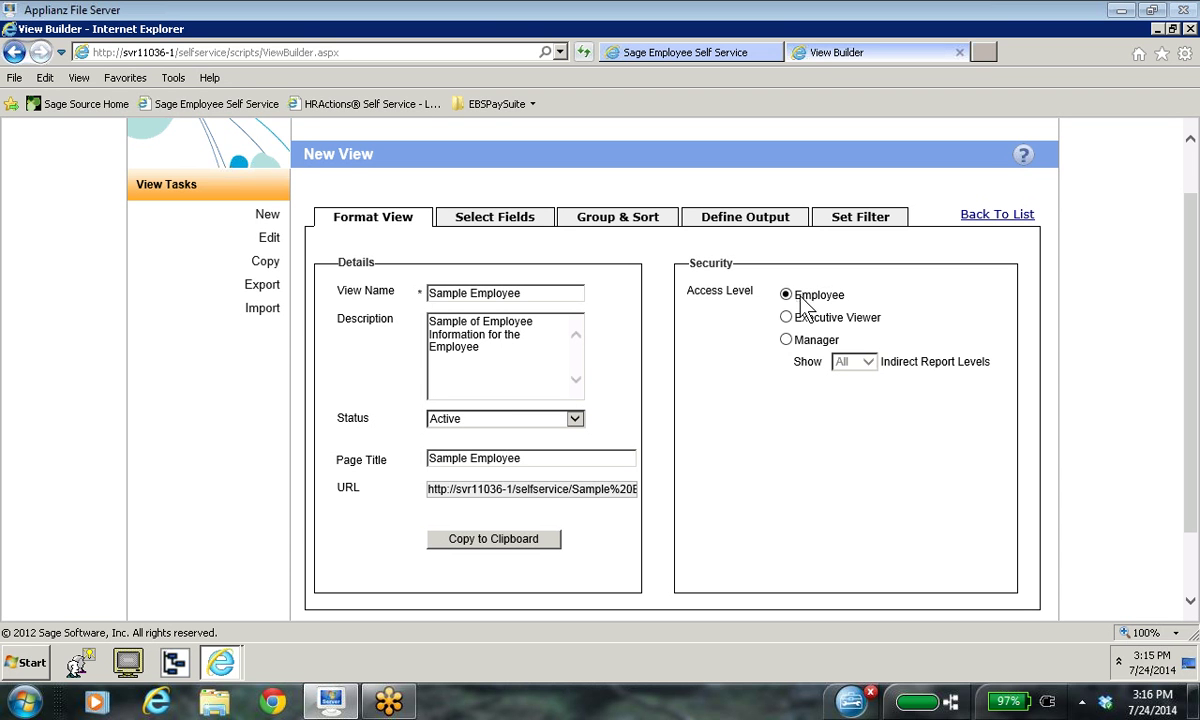
Step: Go to the Select Fields tab and open the Data Source list
left_click(505, 222)
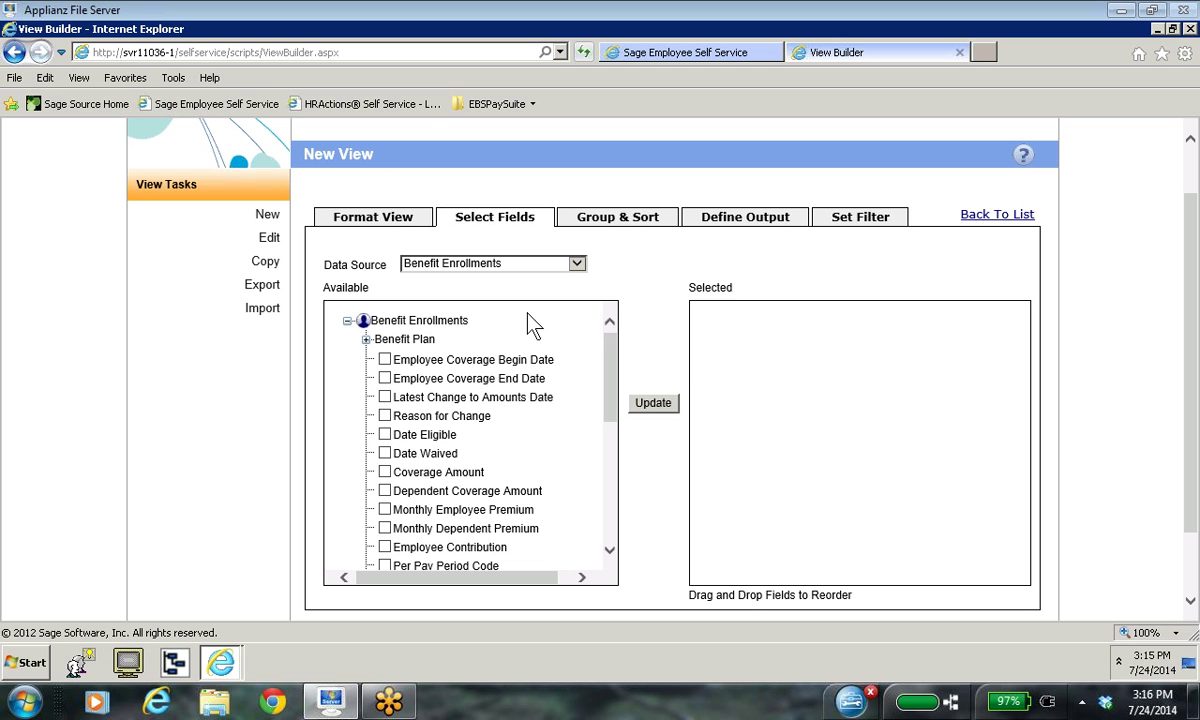
left_click(577, 264)
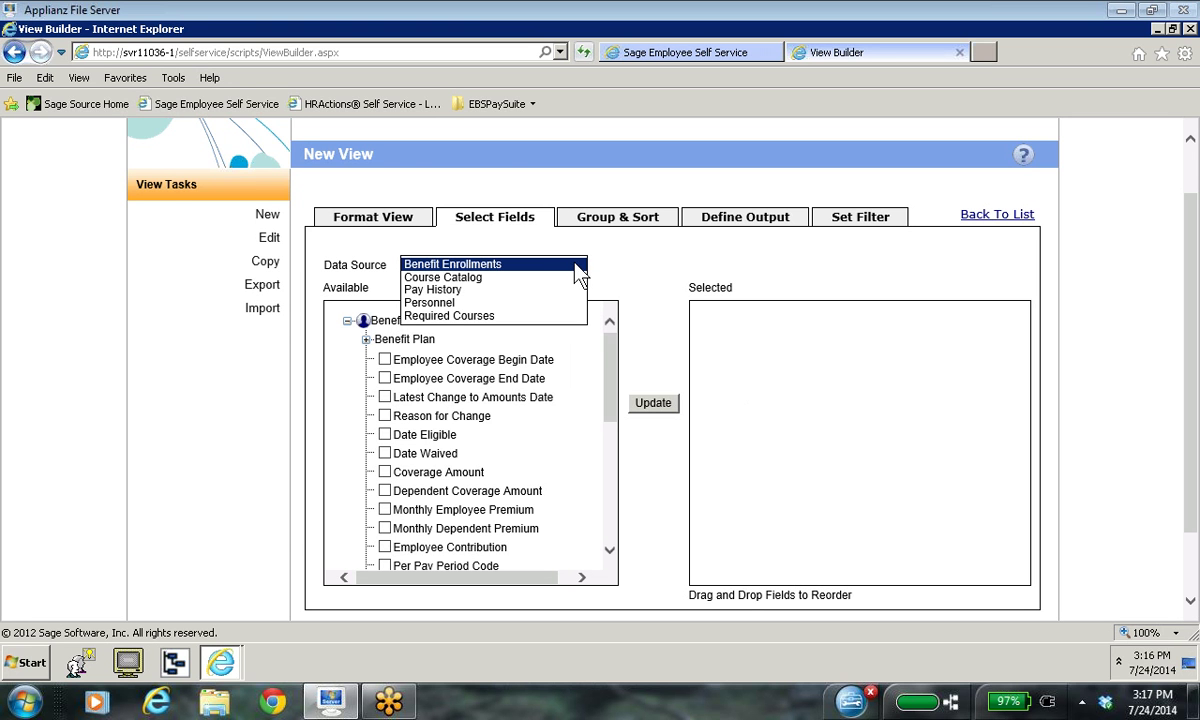
Step: Choose Personnel as the data source and check Nickname, Alternate Email and Gender
left_click(437, 303)
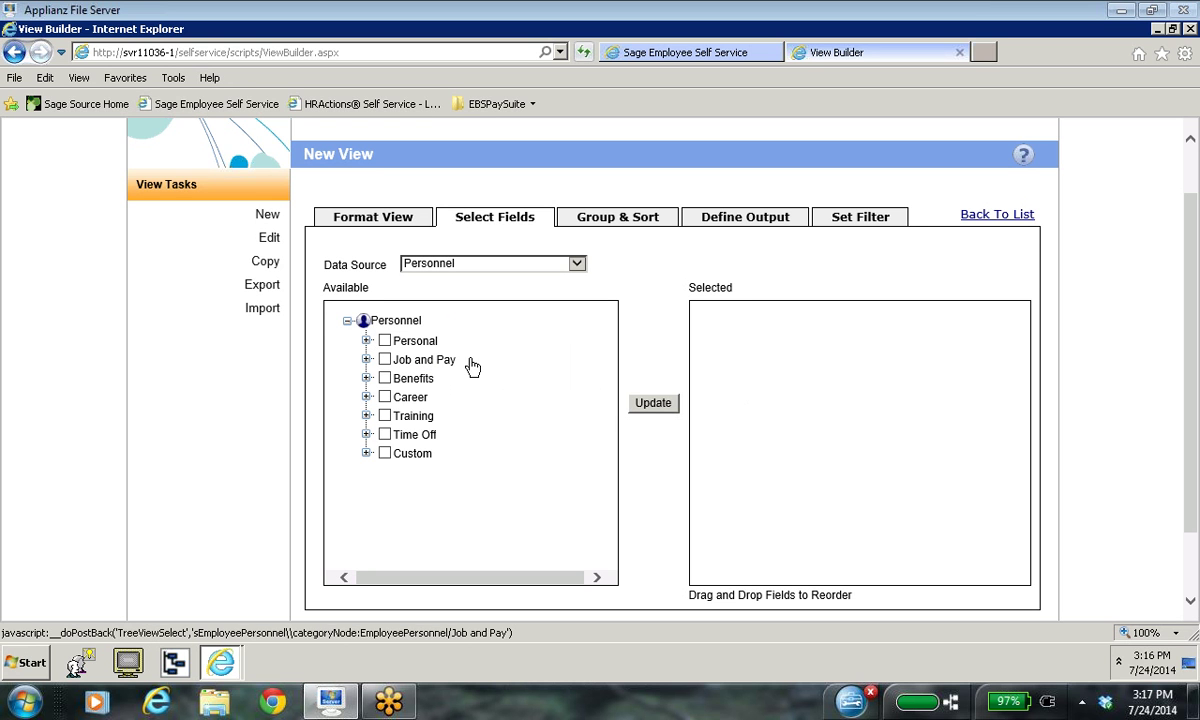
left_click(367, 341)
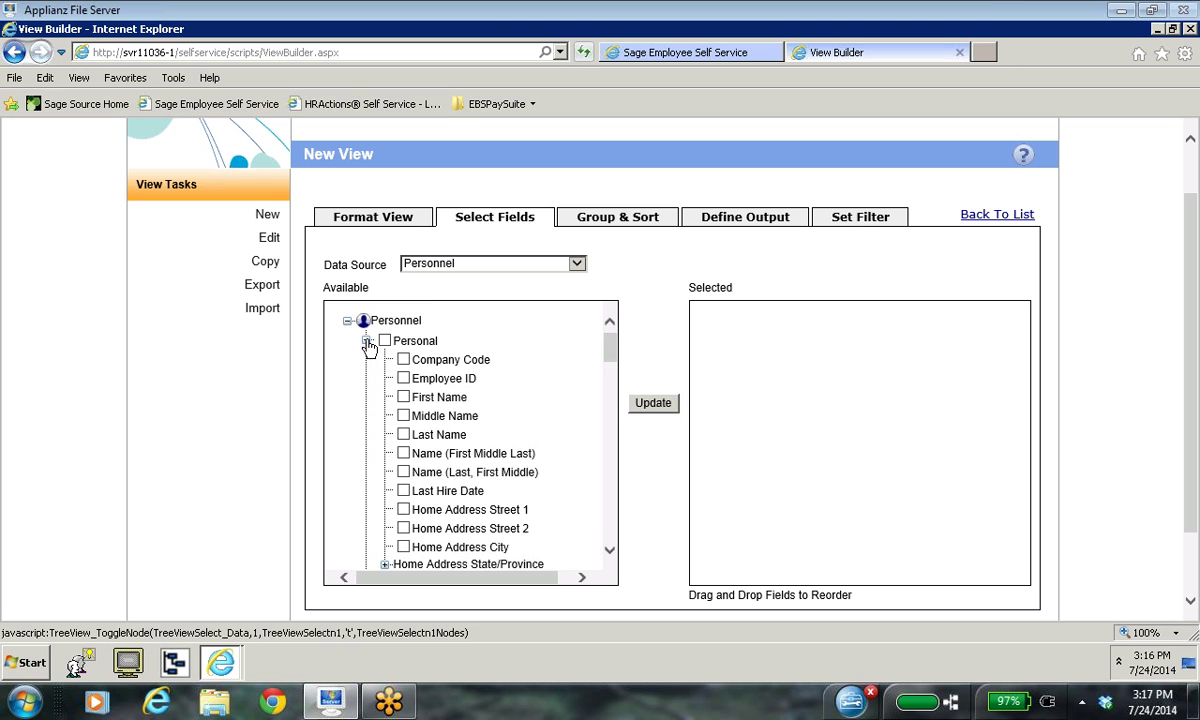
scroll(560, 430, "down", 1)
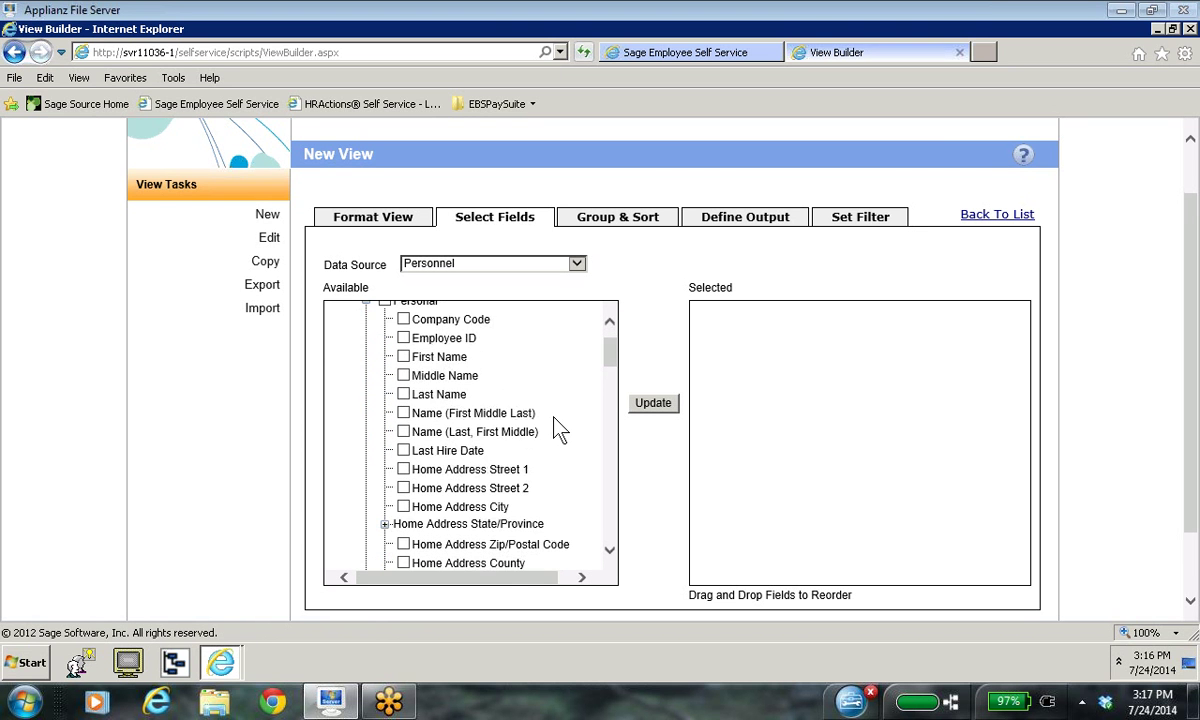
scroll(560, 430, "down", 1)
scroll(560, 430, "down", 1)
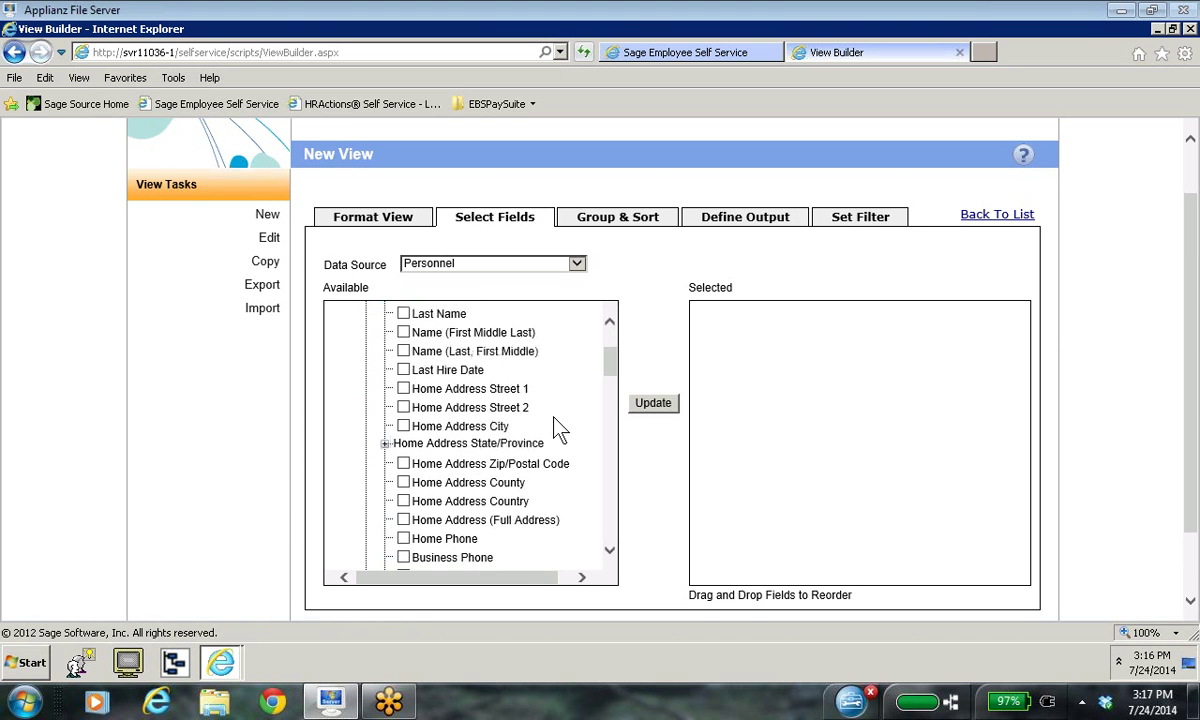
scroll(560, 430, "down", 1)
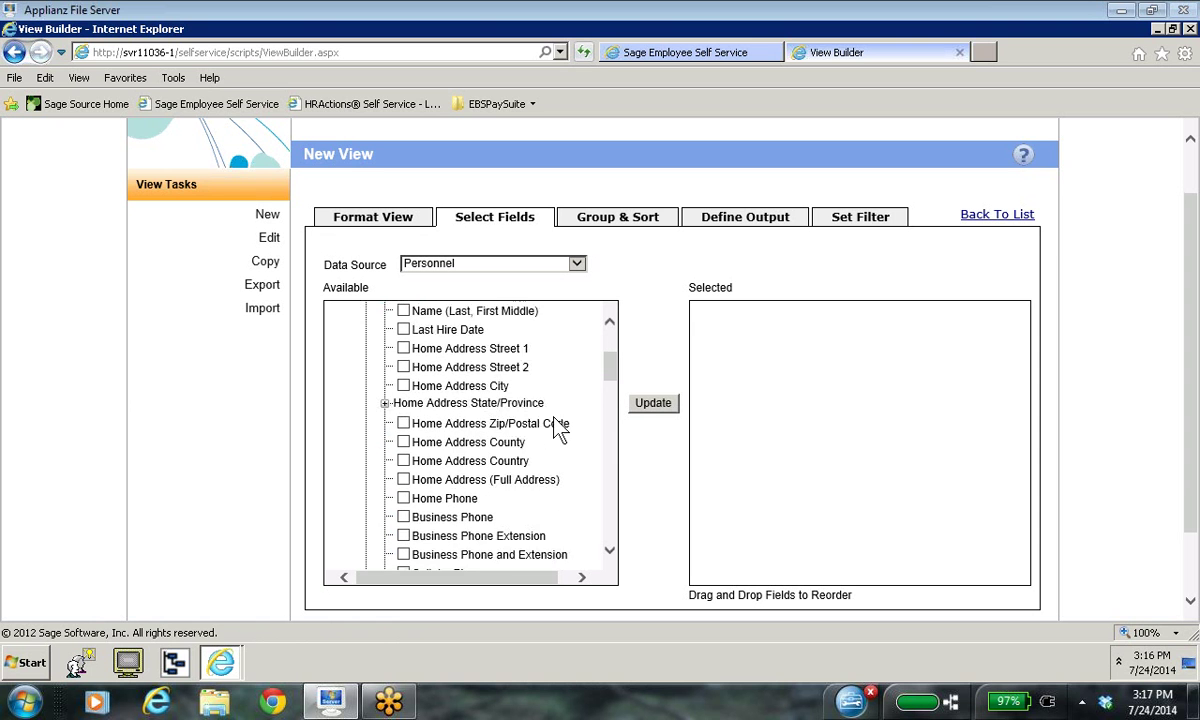
scroll(560, 430, "down", 1)
scroll(560, 430, "down", 3)
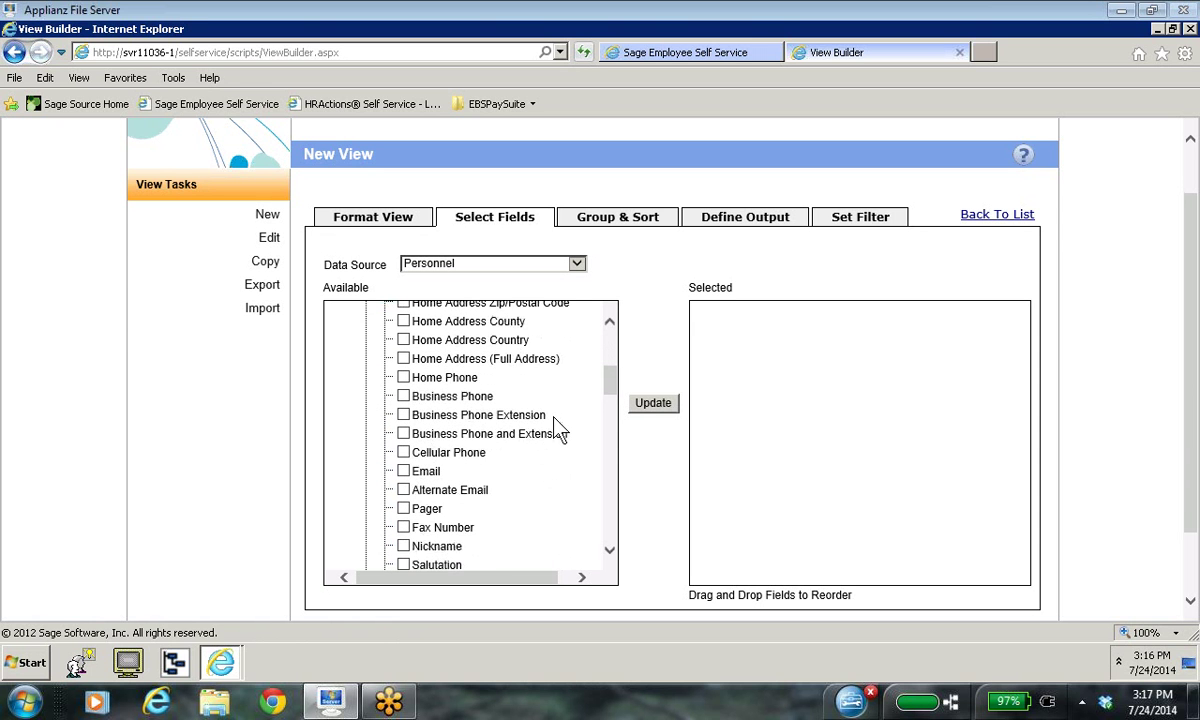
scroll(560, 430, "down", 1)
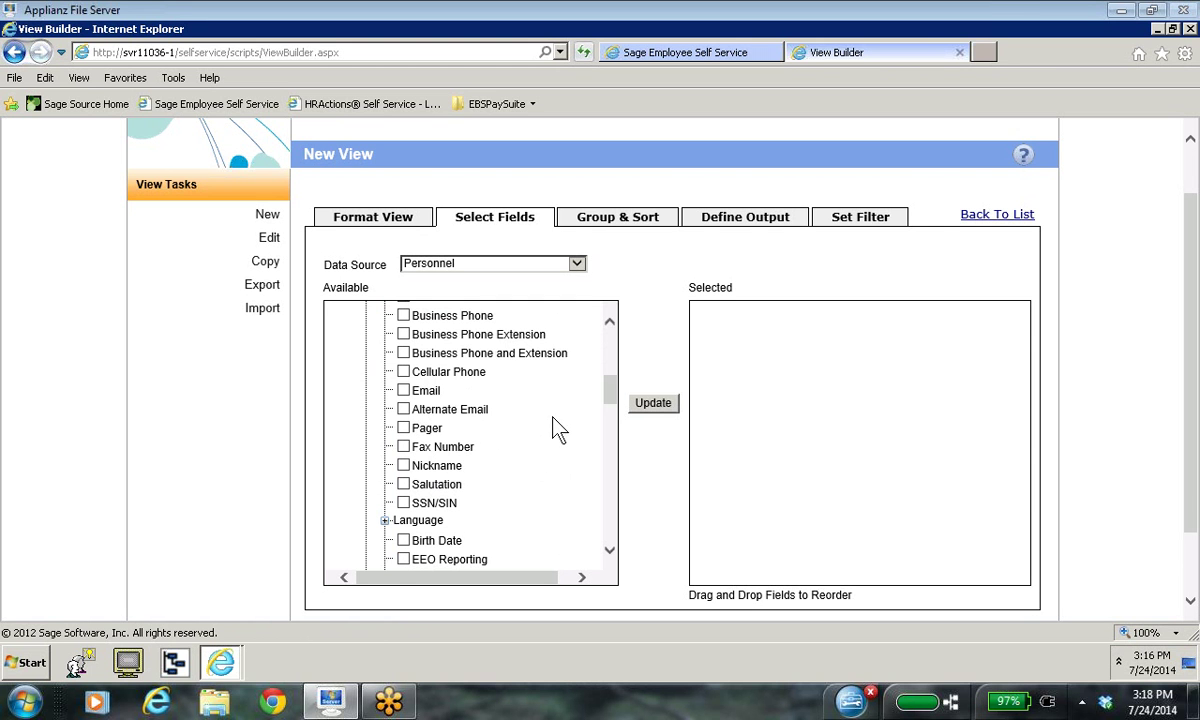
scroll(555, 425, "down", 2)
scroll(555, 425, "up", 1)
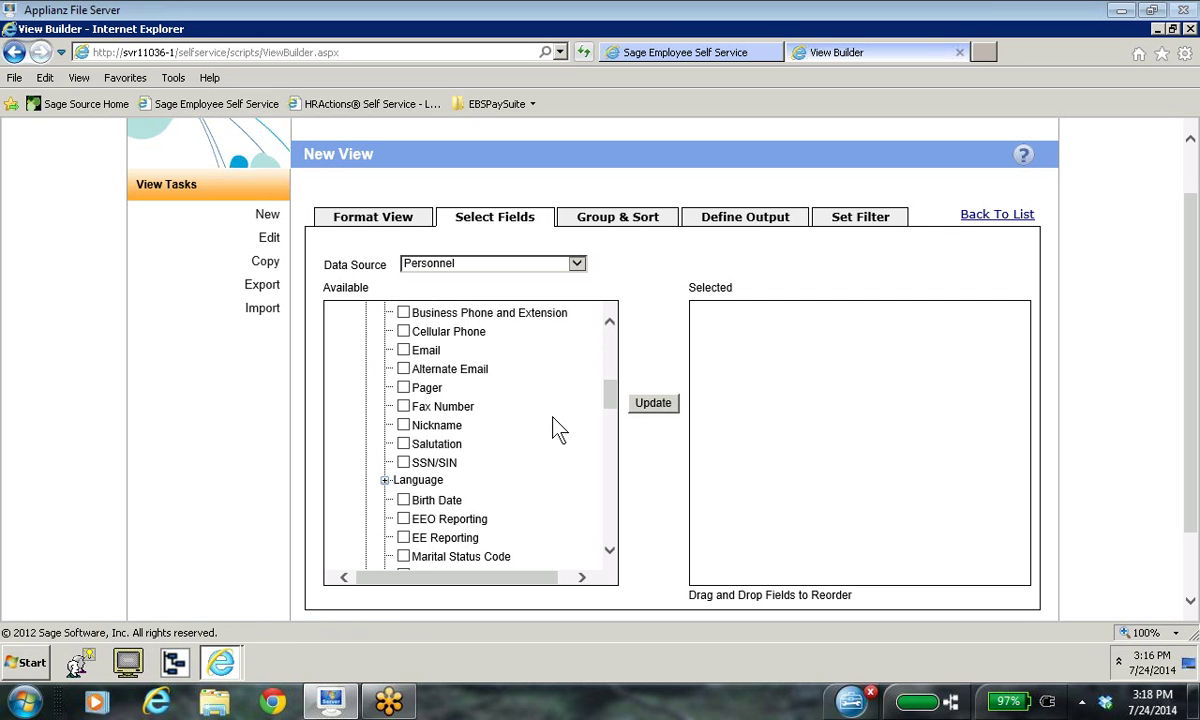
left_click(403, 425)
scroll(525, 405, "up", 1)
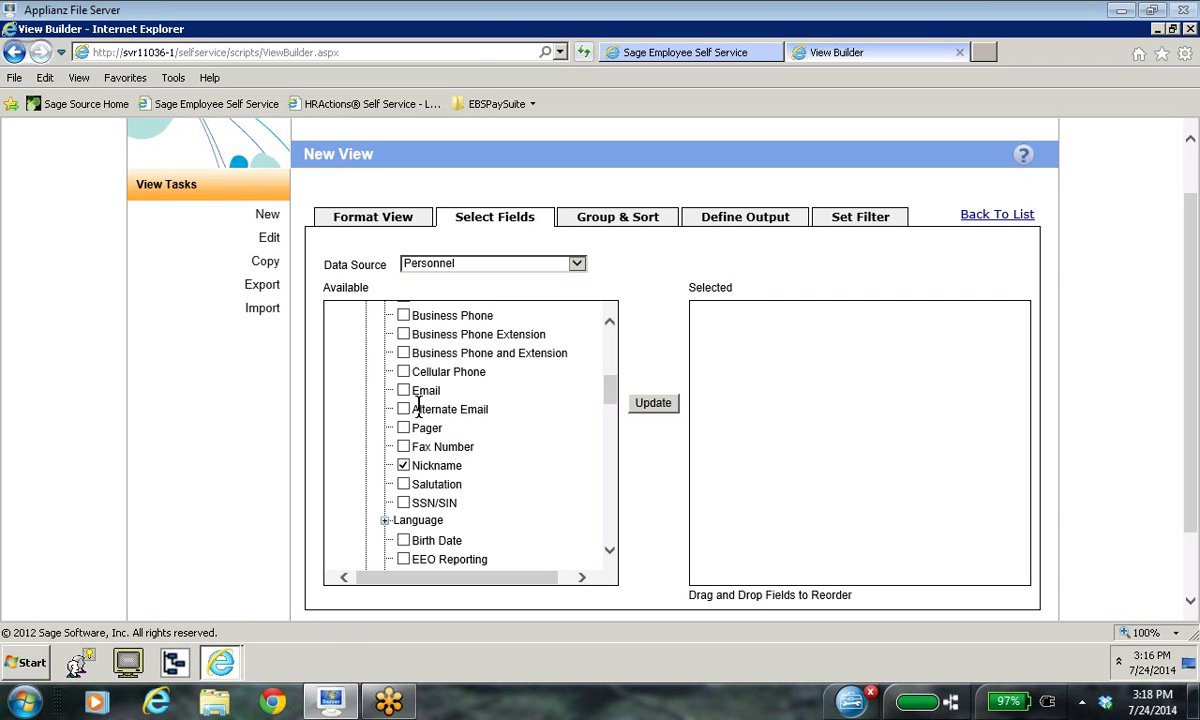
left_click(404, 410)
scroll(550, 445, "down", 1)
scroll(550, 445, "down", 1)
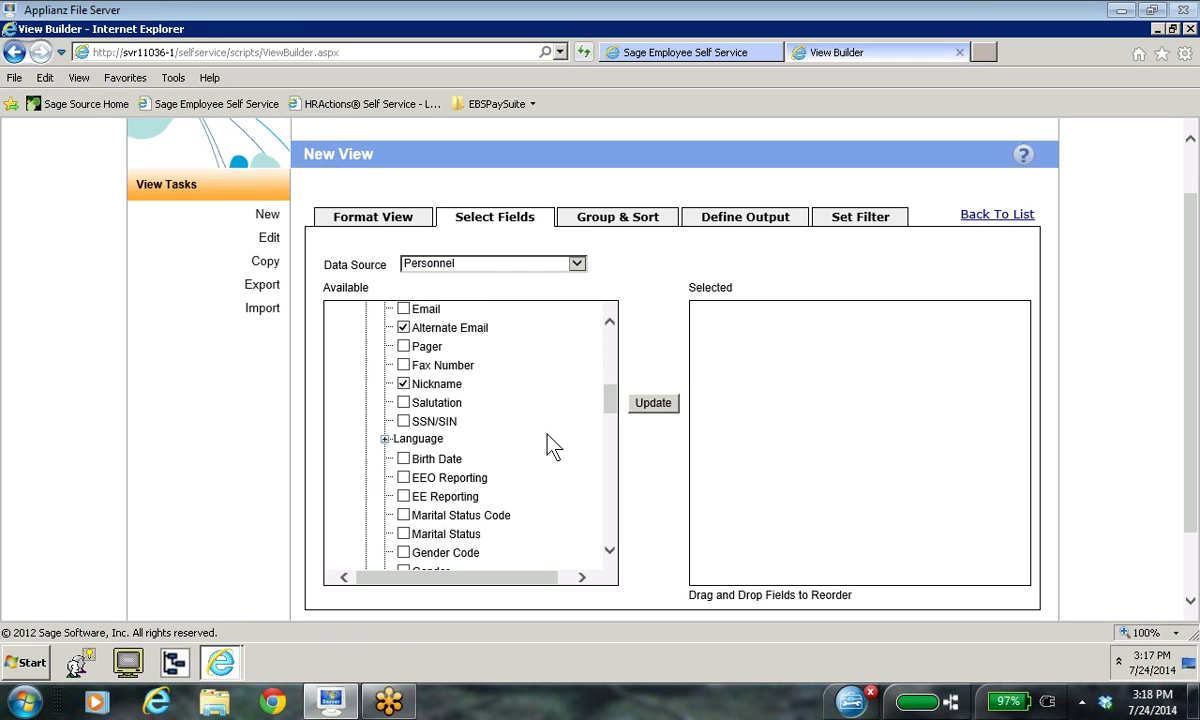
scroll(553, 447, "down", 1)
scroll(553, 447, "down", 1)
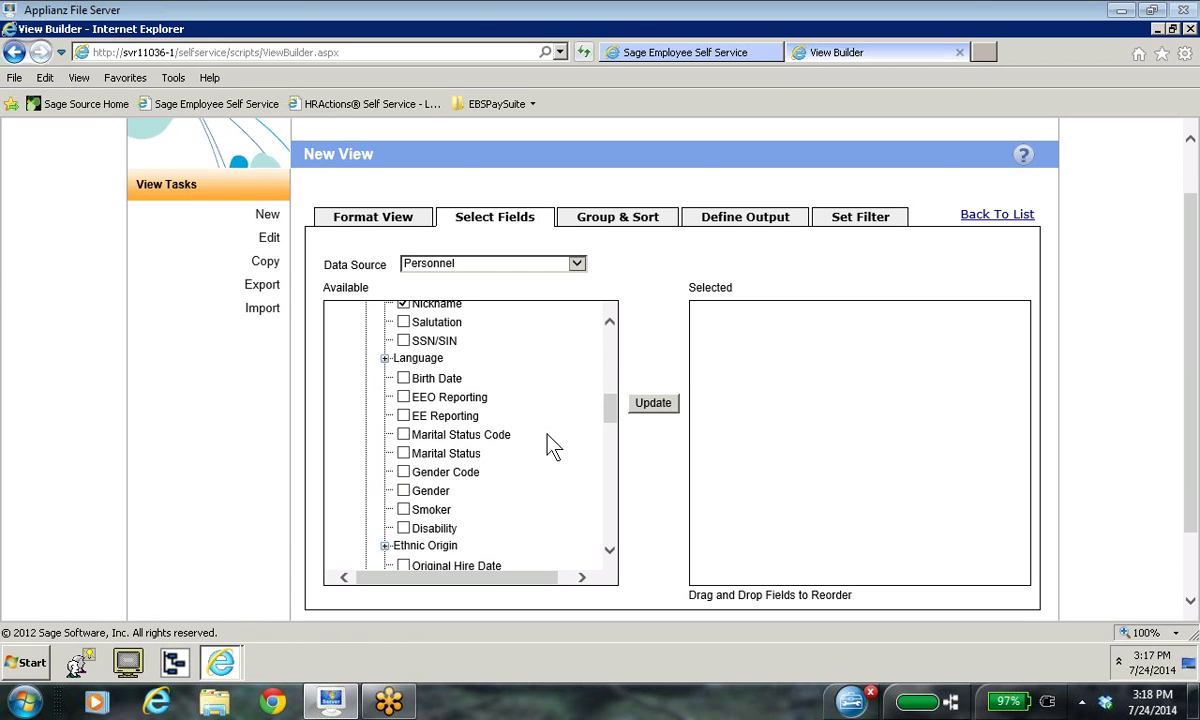
left_click(403, 490)
Step: Add Job Title from the Job and Pay group and update the selected fields
scroll(553, 470, "down", 3)
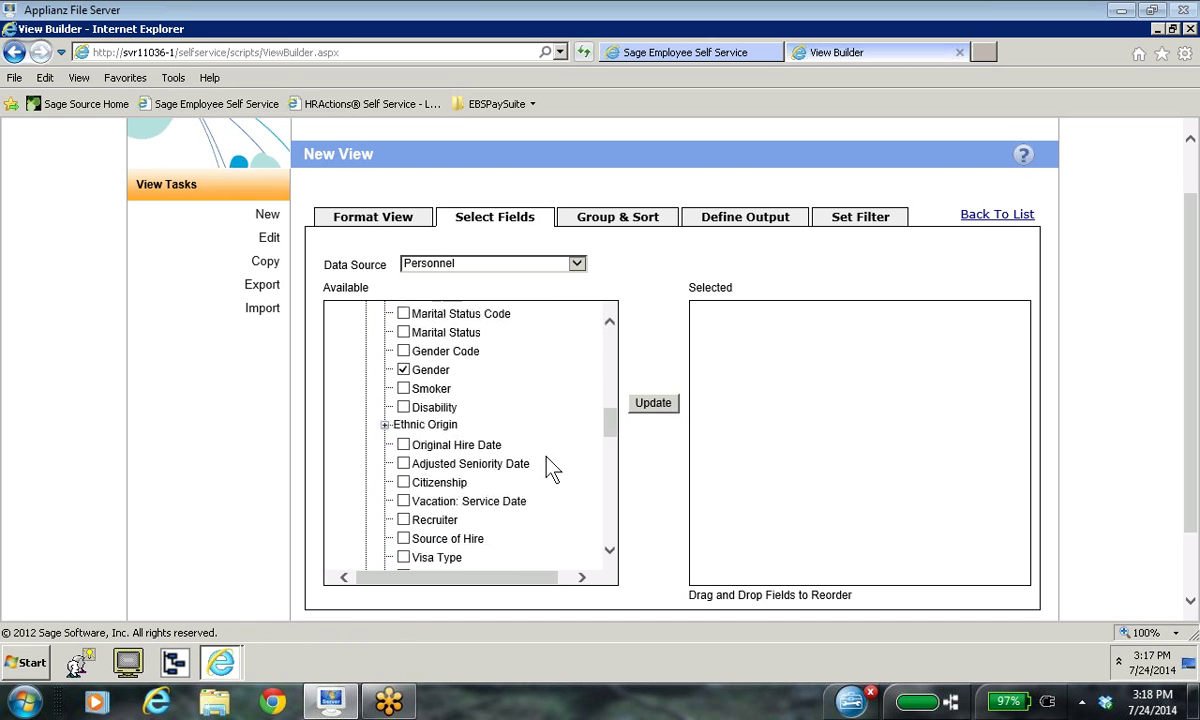
scroll(553, 470, "down", 1)
scroll(553, 470, "down", 1)
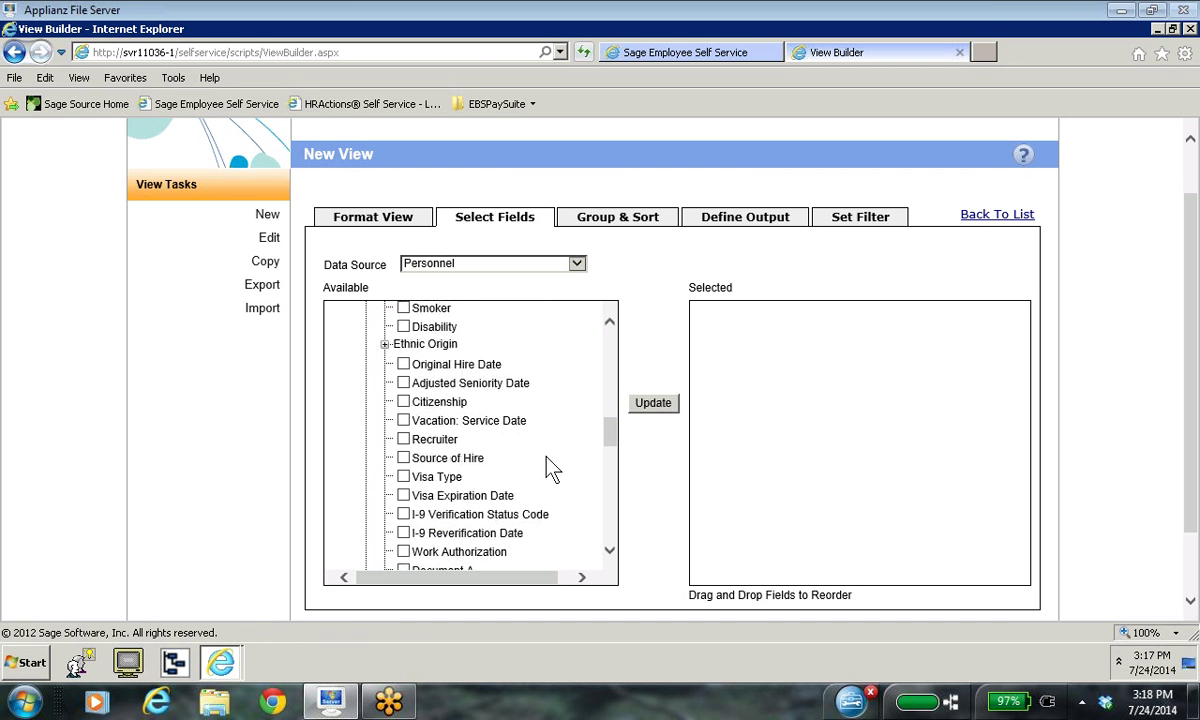
scroll(553, 470, "down", 1)
scroll(553, 470, "down", 2)
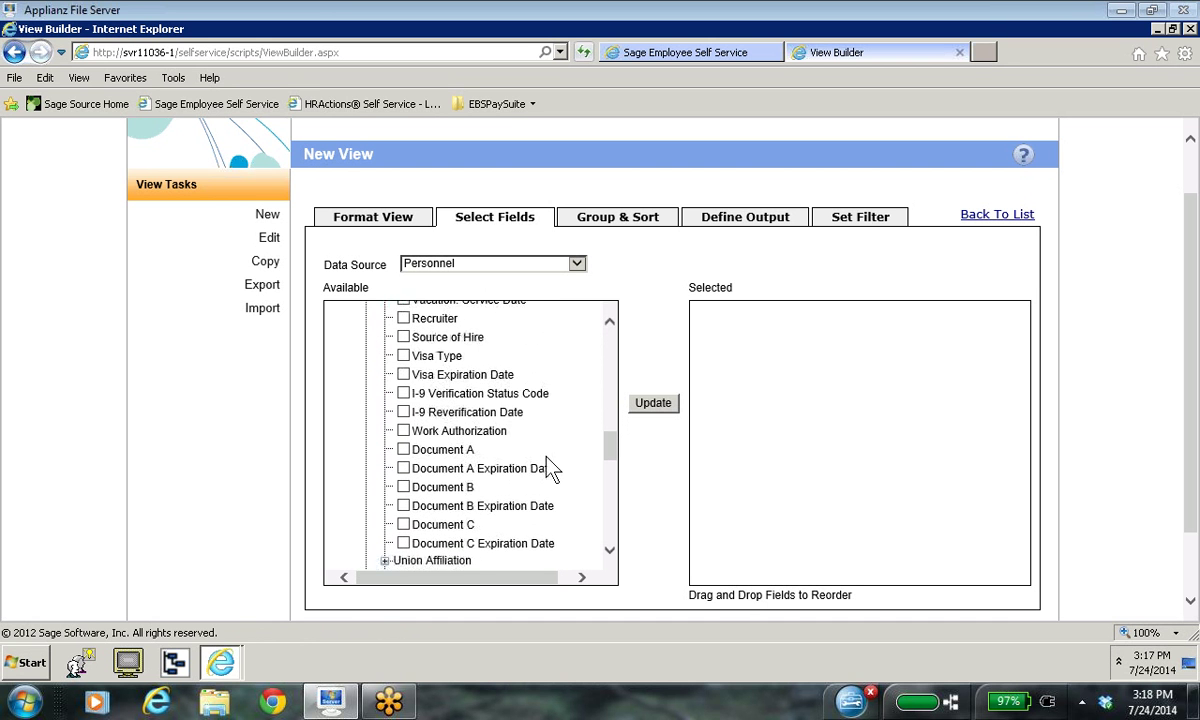
scroll(553, 470, "down", 1)
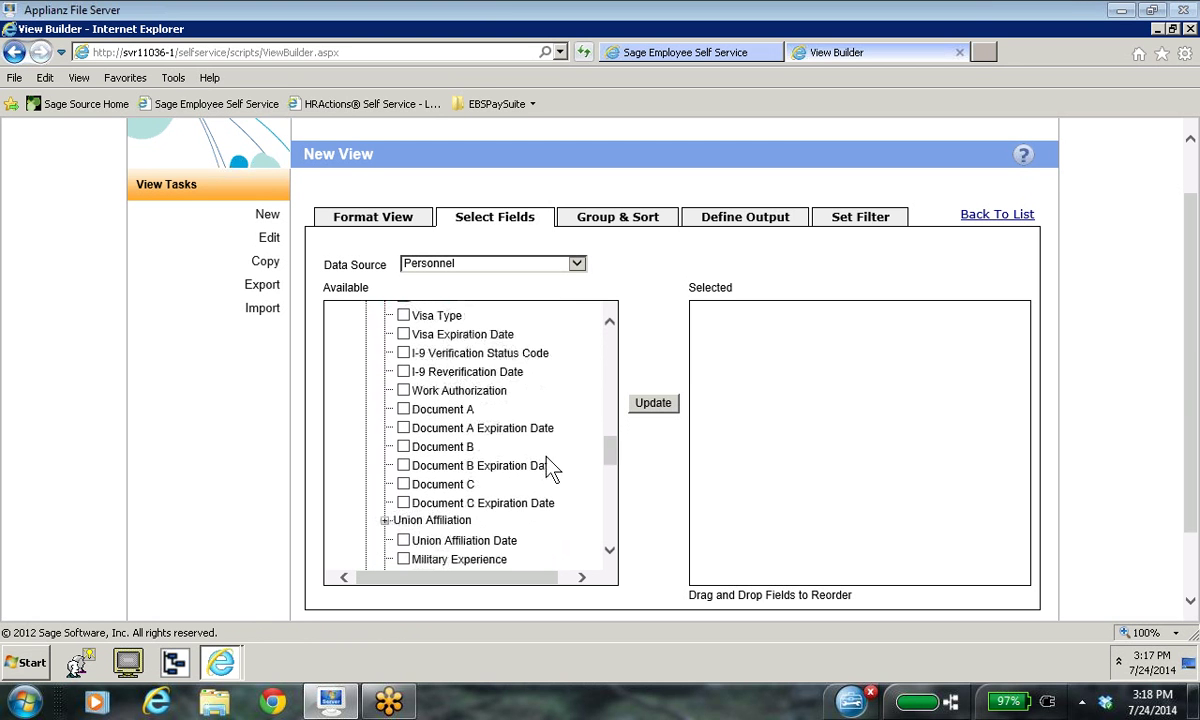
scroll(547, 458, "up", 3)
scroll(547, 458, "down", 3)
scroll(553, 470, "down", 6)
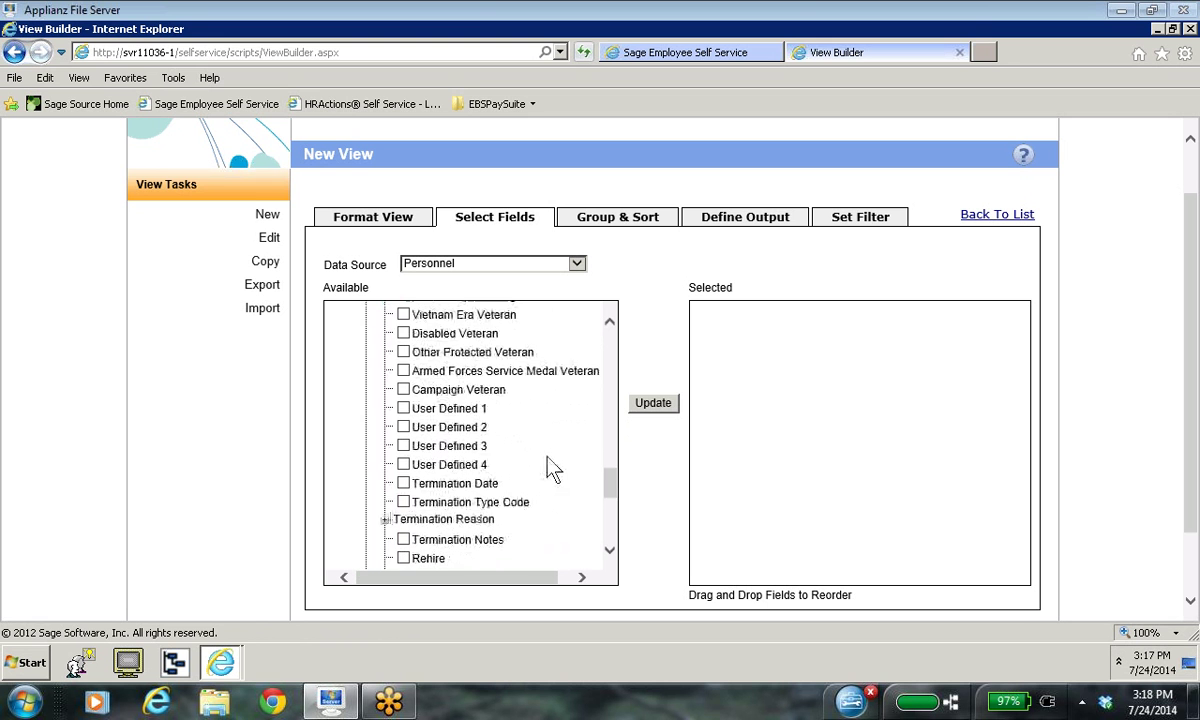
scroll(553, 470, "down", 4)
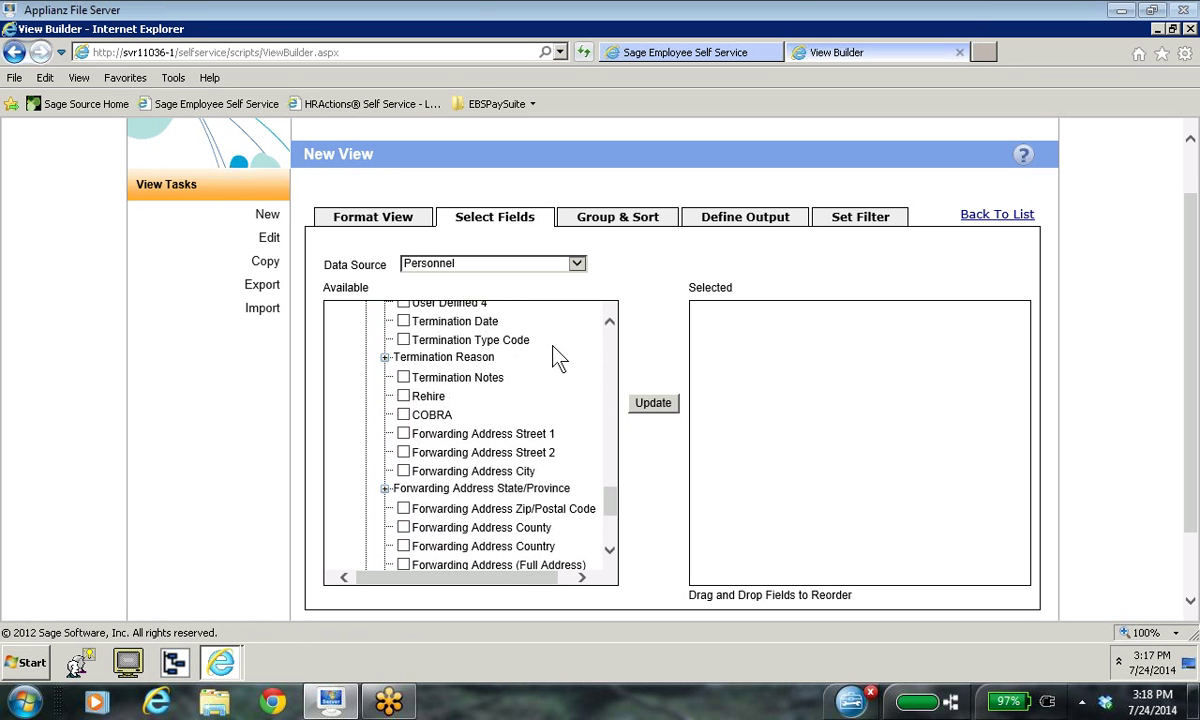
scroll(585, 450, "down", 2)
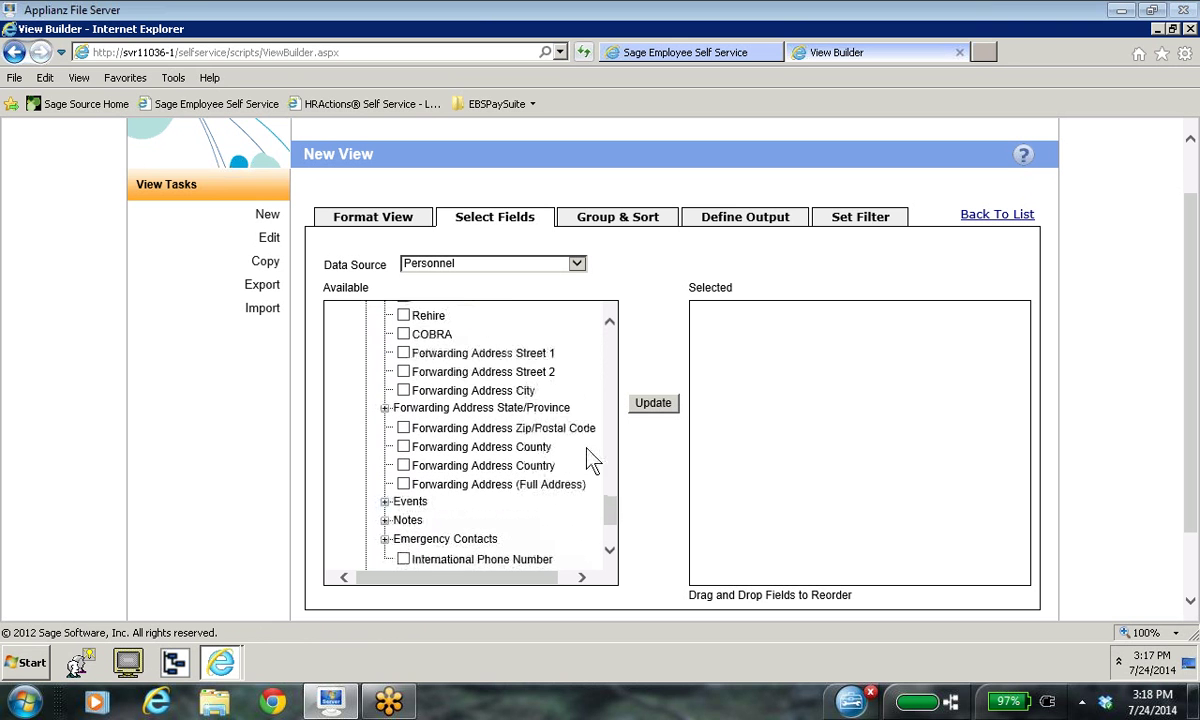
scroll(585, 450, "down", 1)
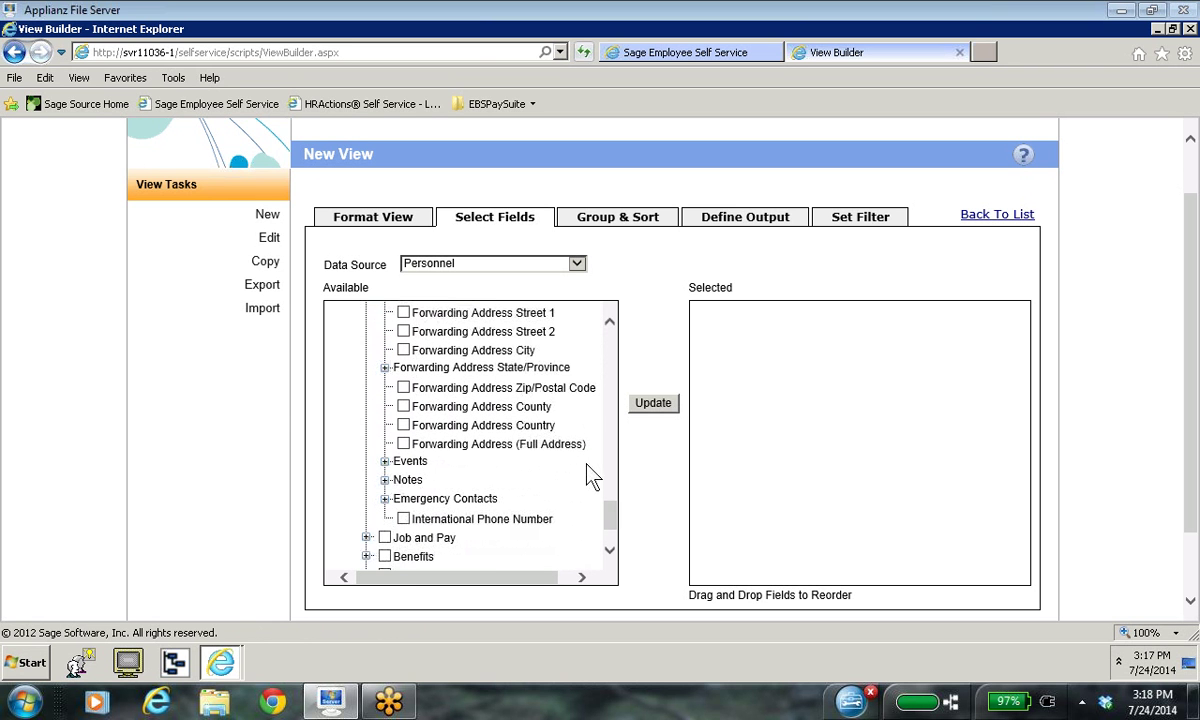
scroll(590, 505, "down", 1)
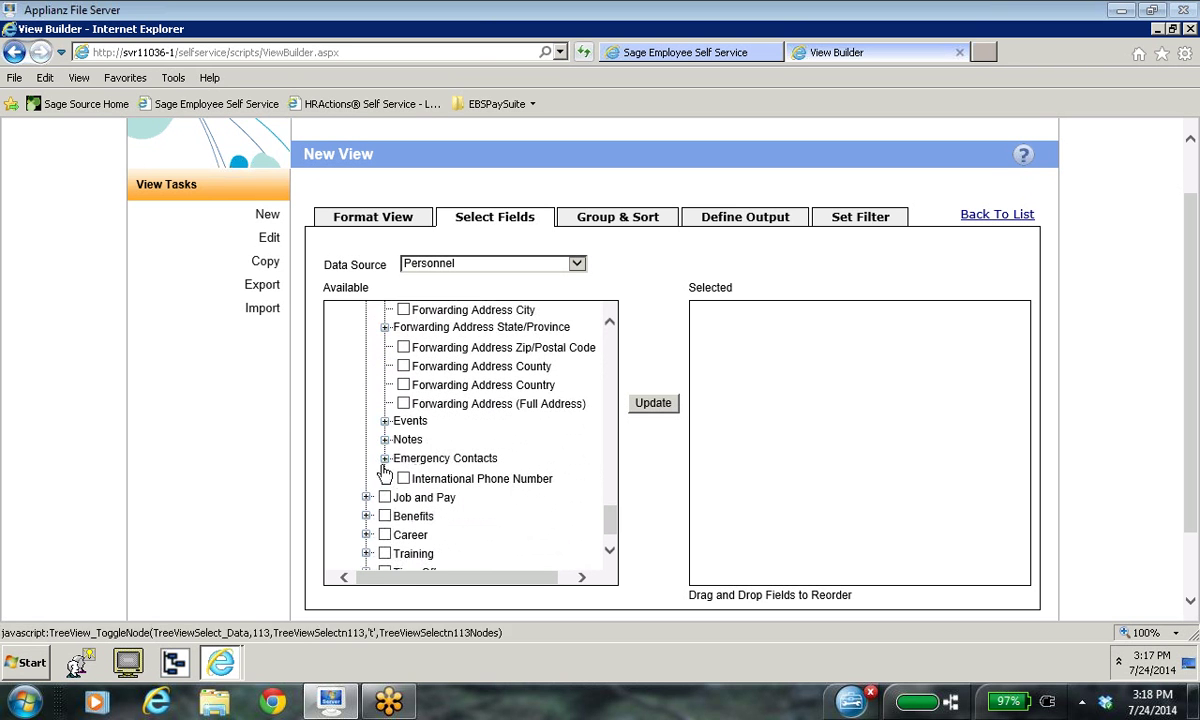
scroll(577, 462, "down", 1)
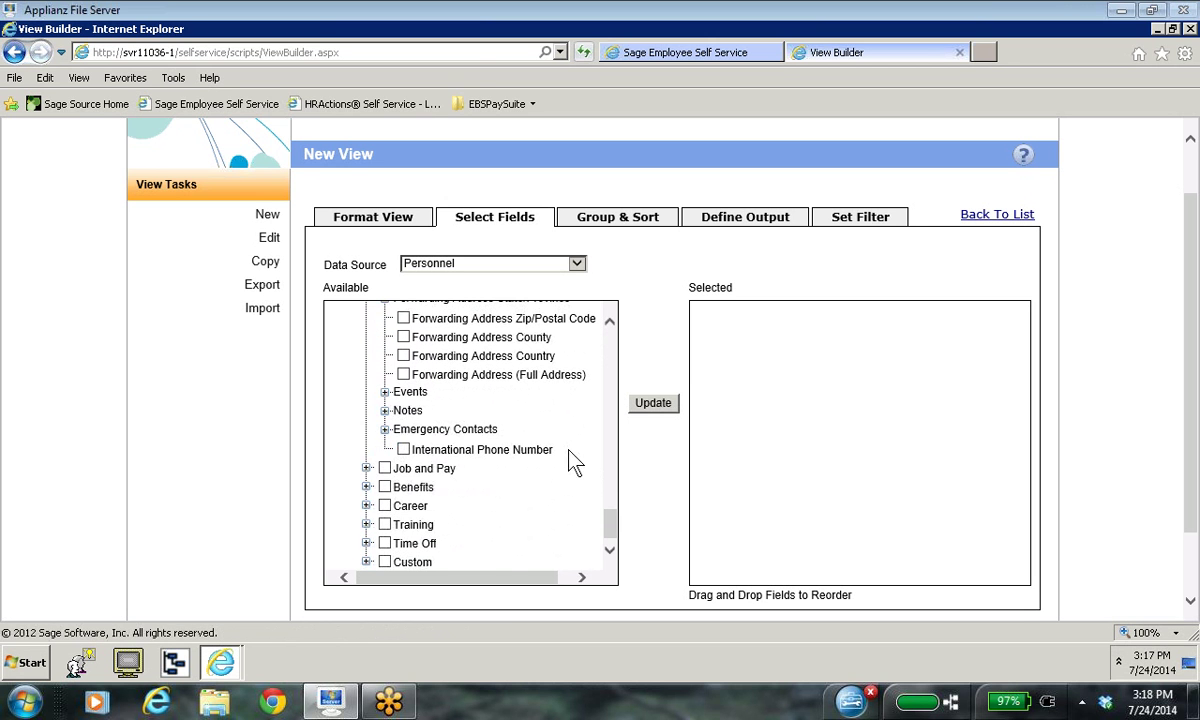
left_click(366, 469)
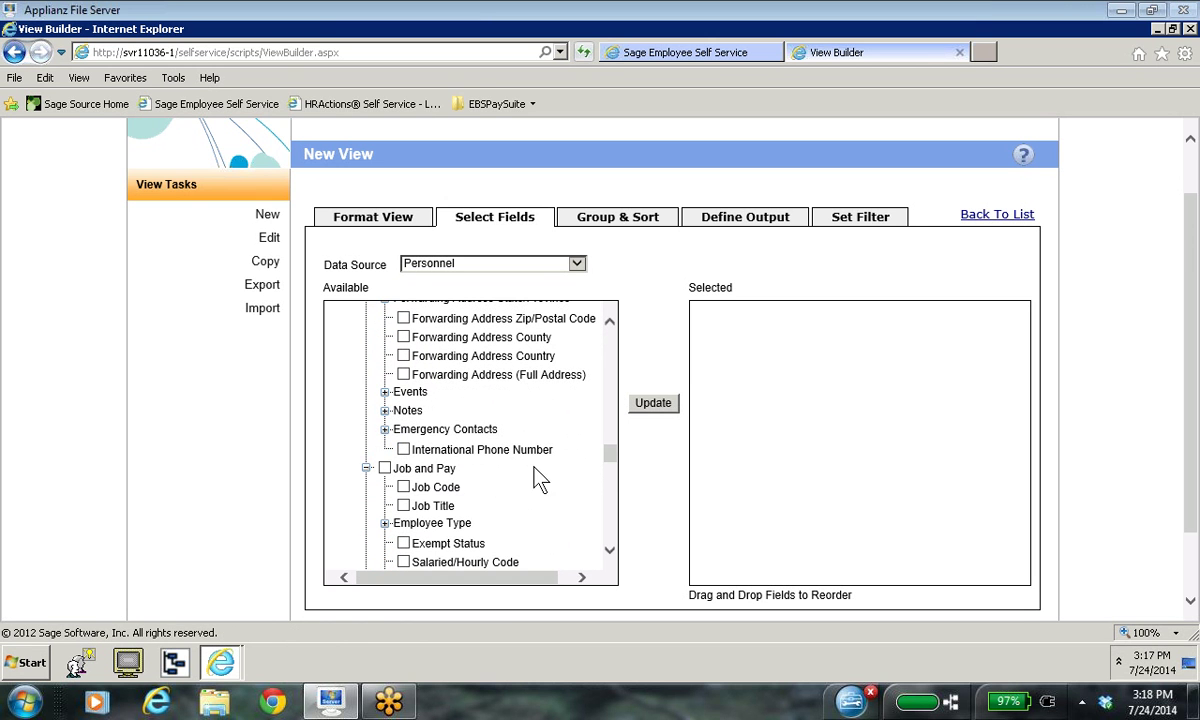
left_click(404, 506)
left_click(657, 408)
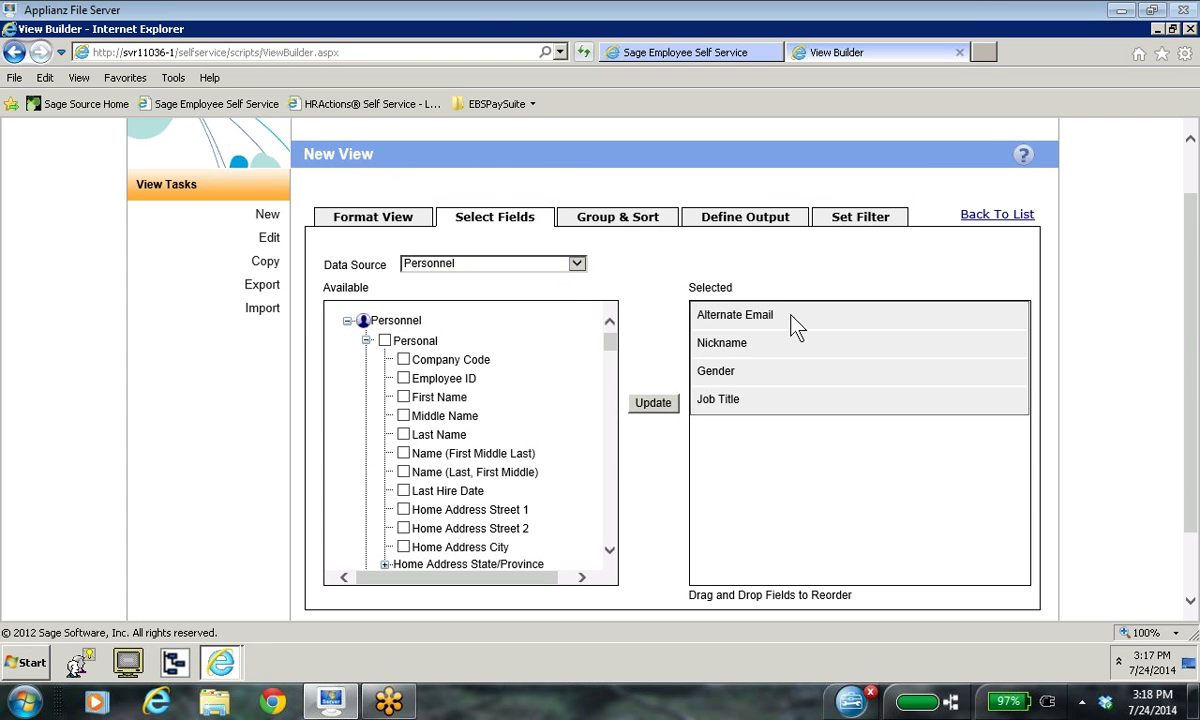
Step: Drag Job Title, then Nickname, to the top of the selected fields list
left_click_drag(743, 415, 721, 313)
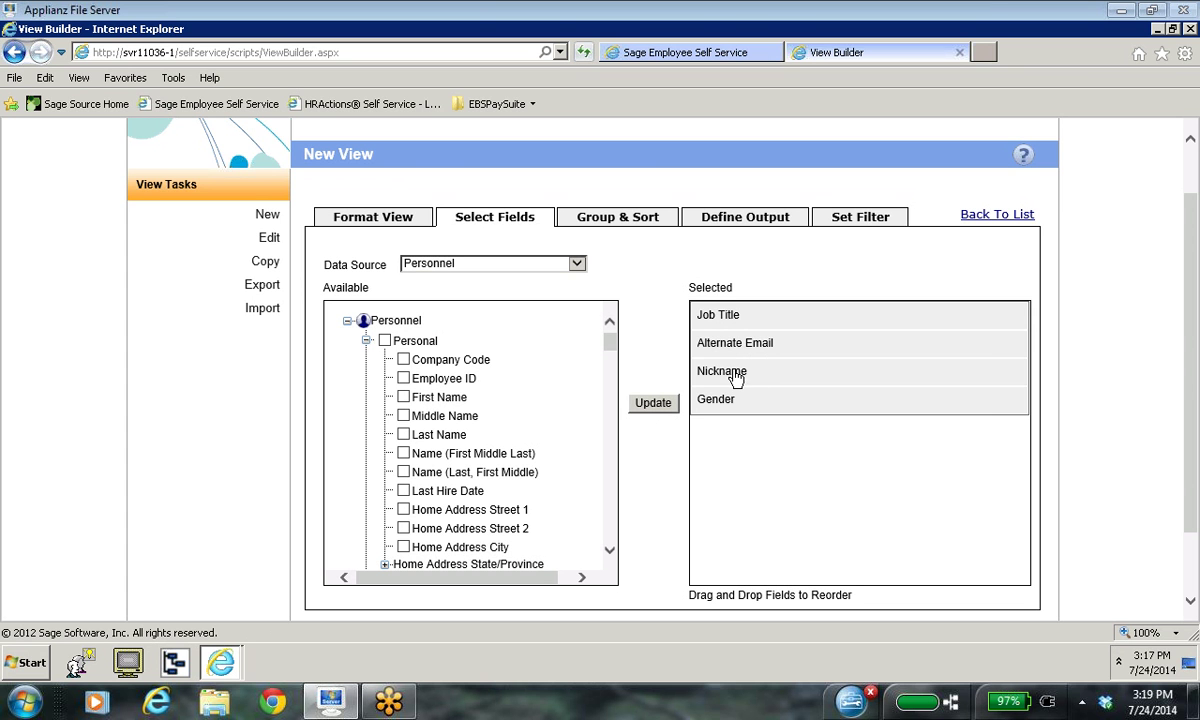
left_click_drag(734, 377, 726, 313)
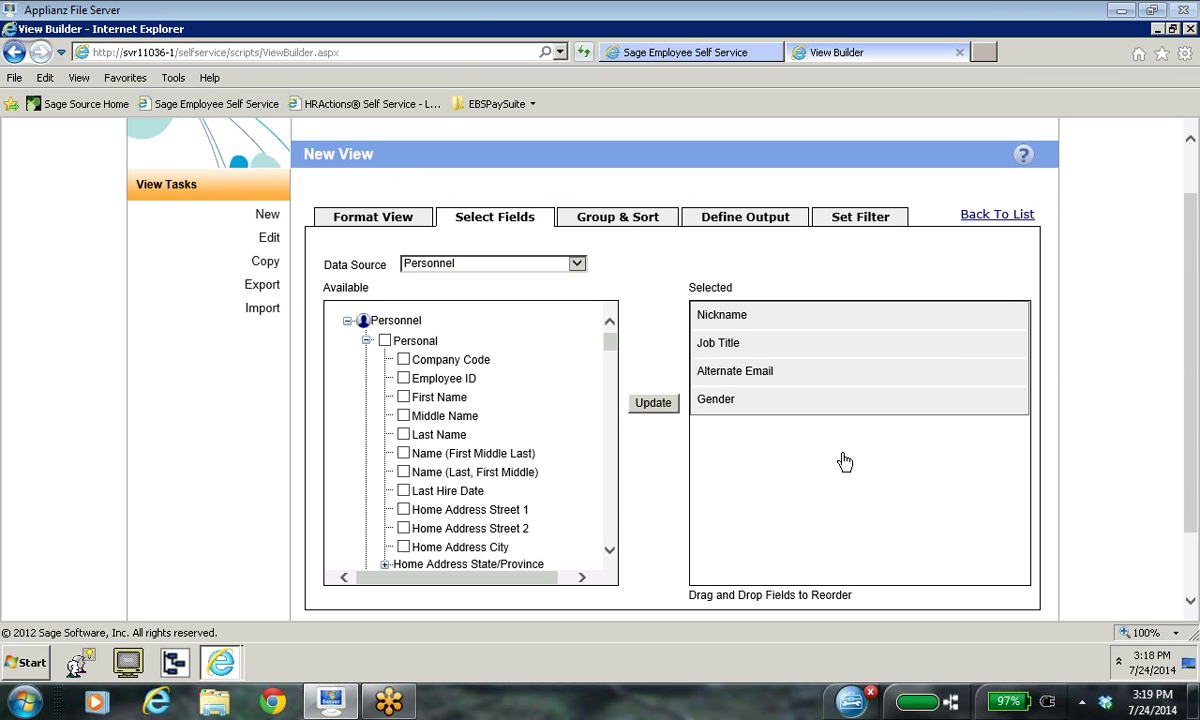
left_click(616, 222)
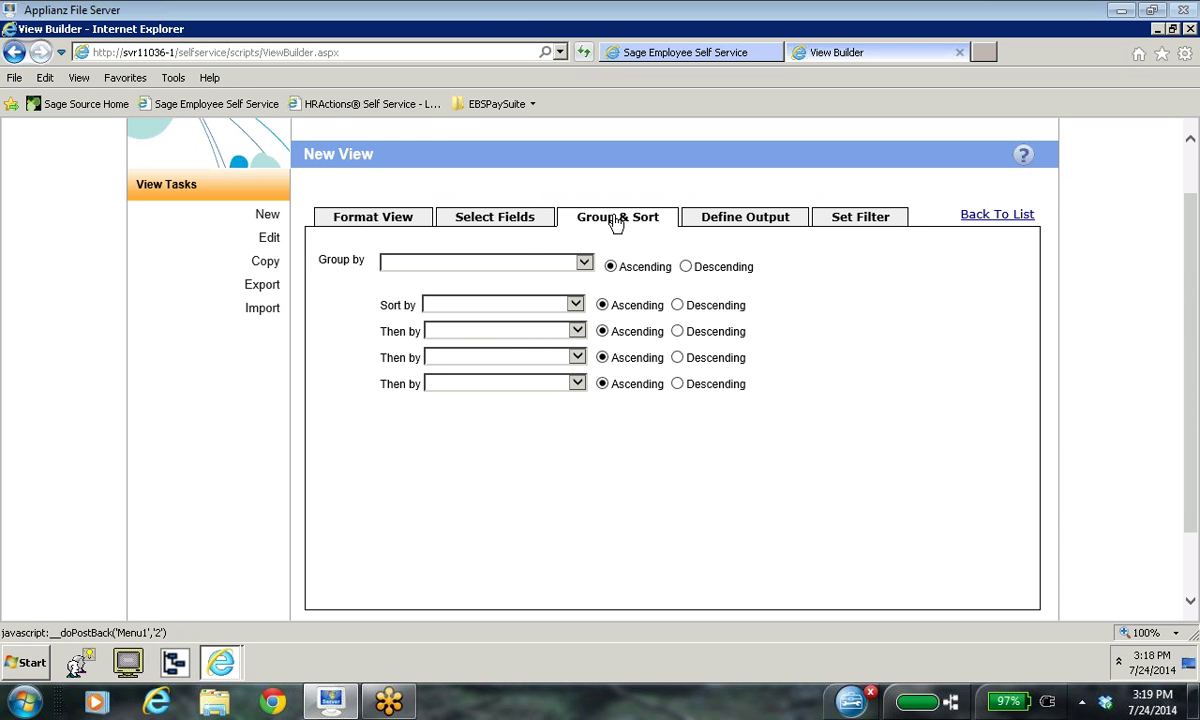
Step: Show the Define Output settings for Nickname, Job Title, Alternate Email and Gender
left_click(530, 222)
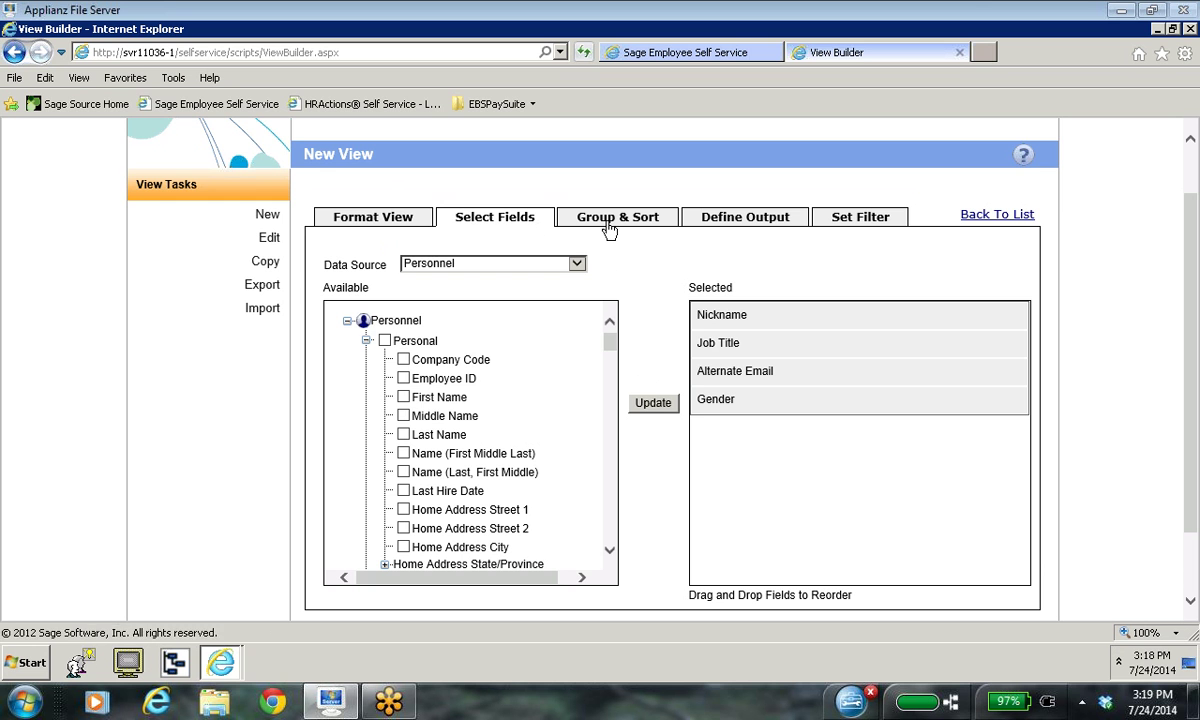
left_click(607, 225)
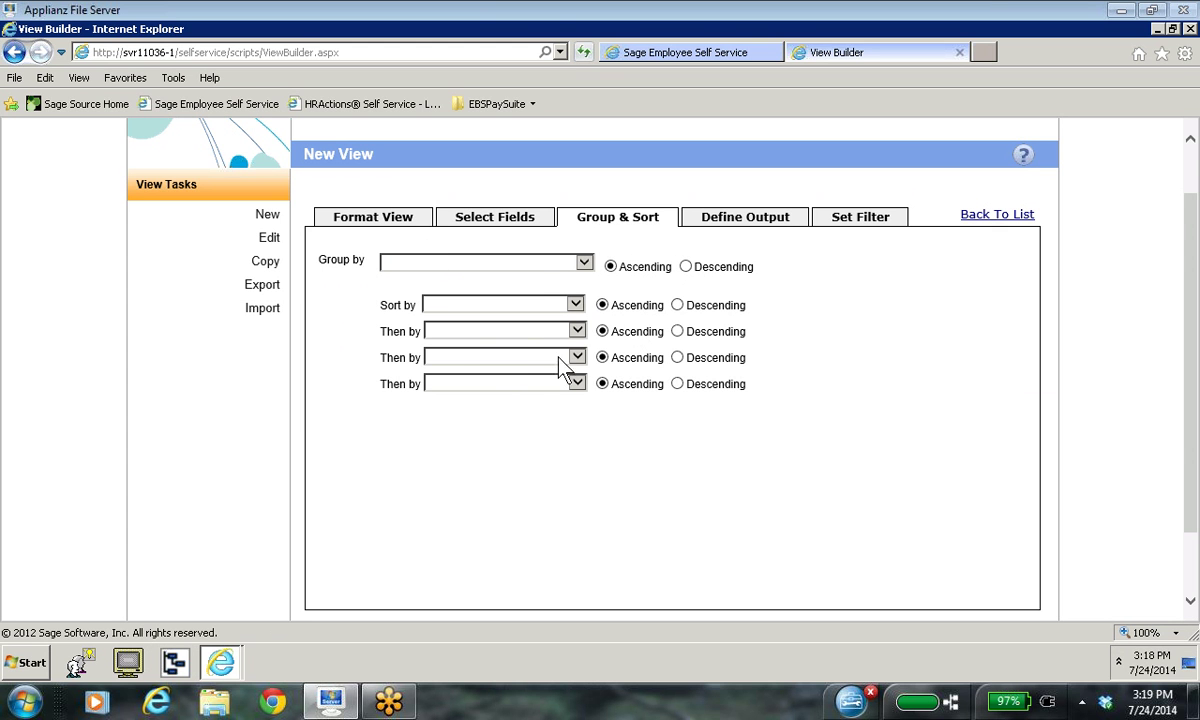
left_click(779, 222)
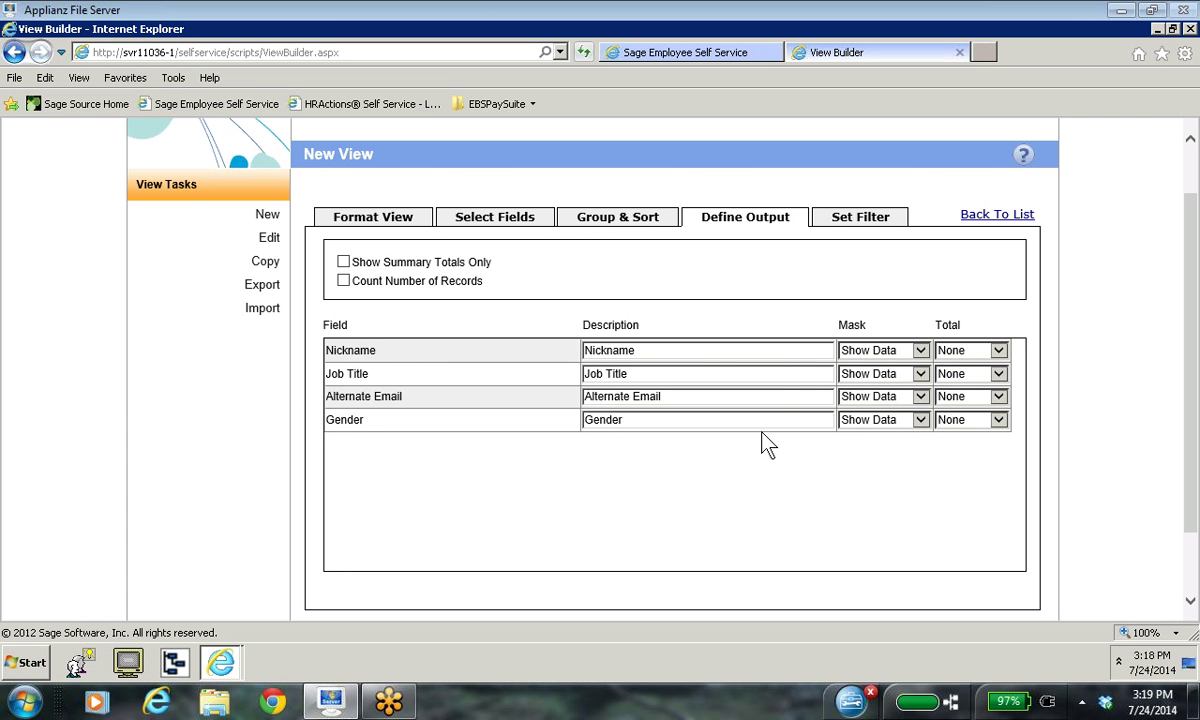
Step: On Set Filter, pick Personnel.Employee Status Code as the filter field, keeping Equal
left_click(856, 218)
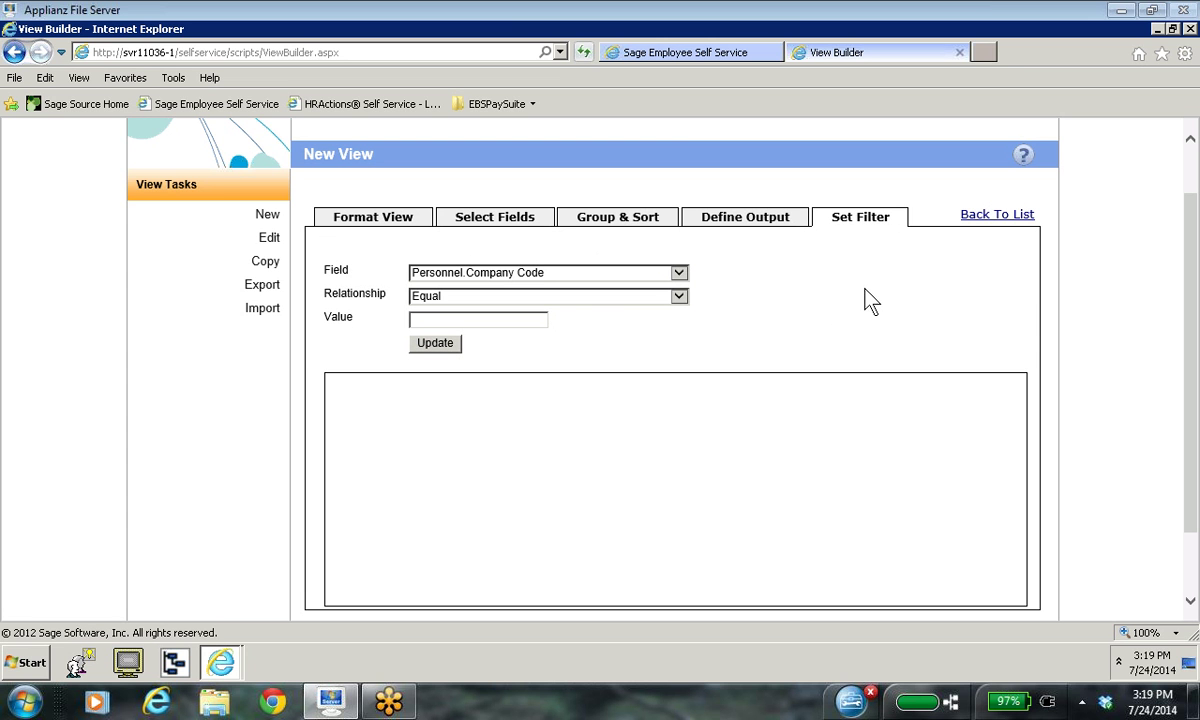
left_click(680, 274)
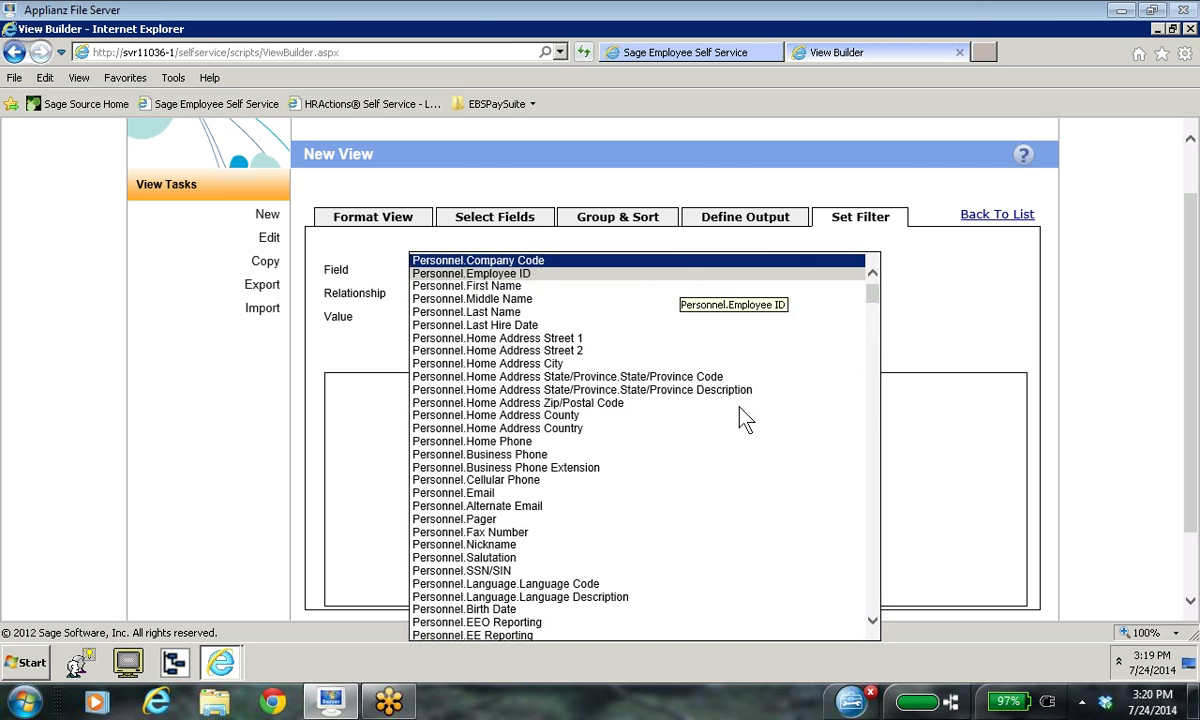
left_click(871, 620)
left_click(873, 622)
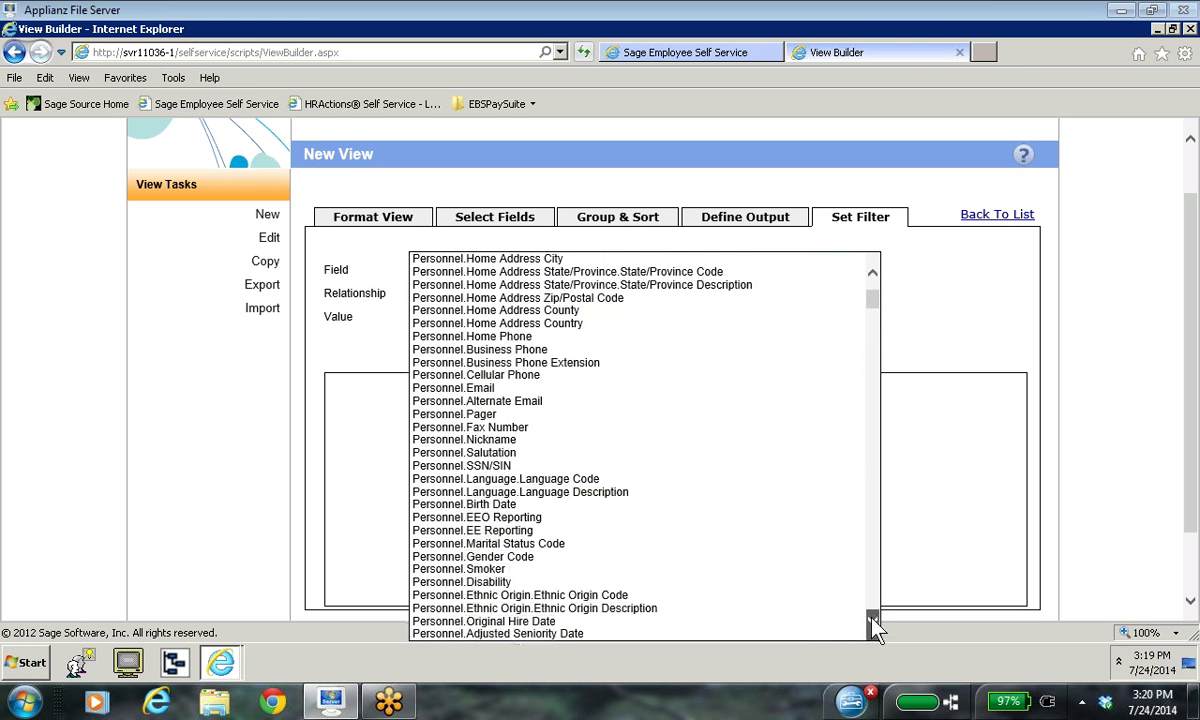
left_click(873, 622)
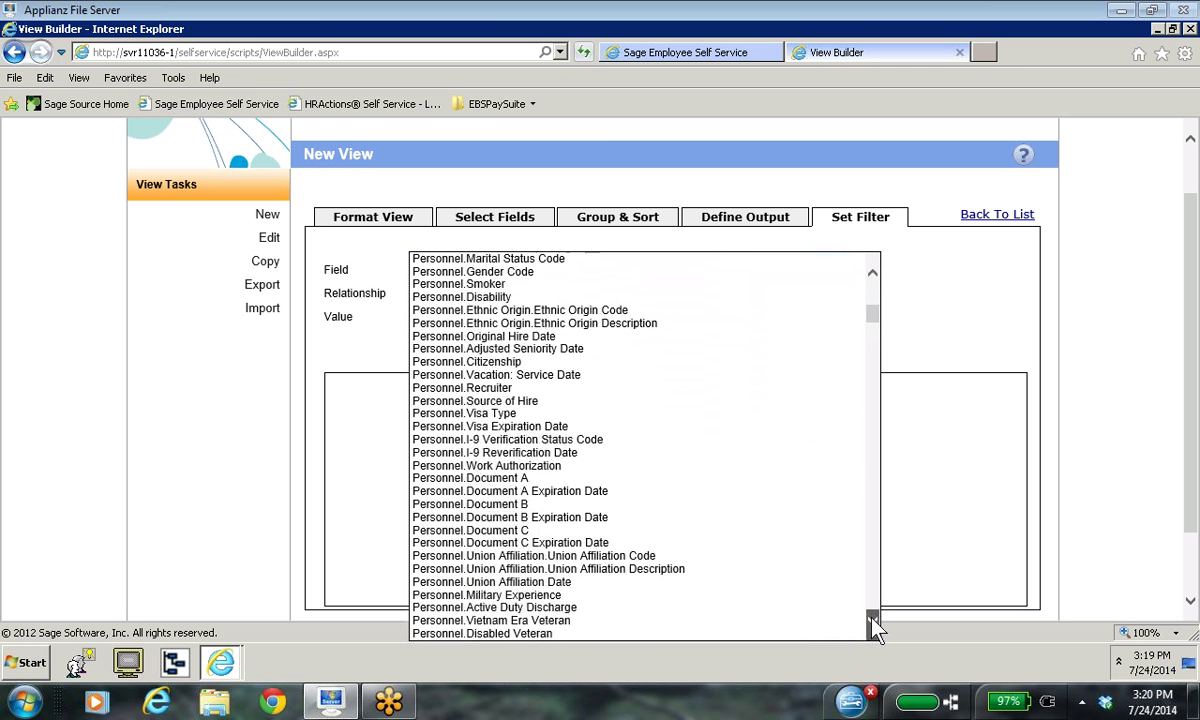
left_click(872, 618)
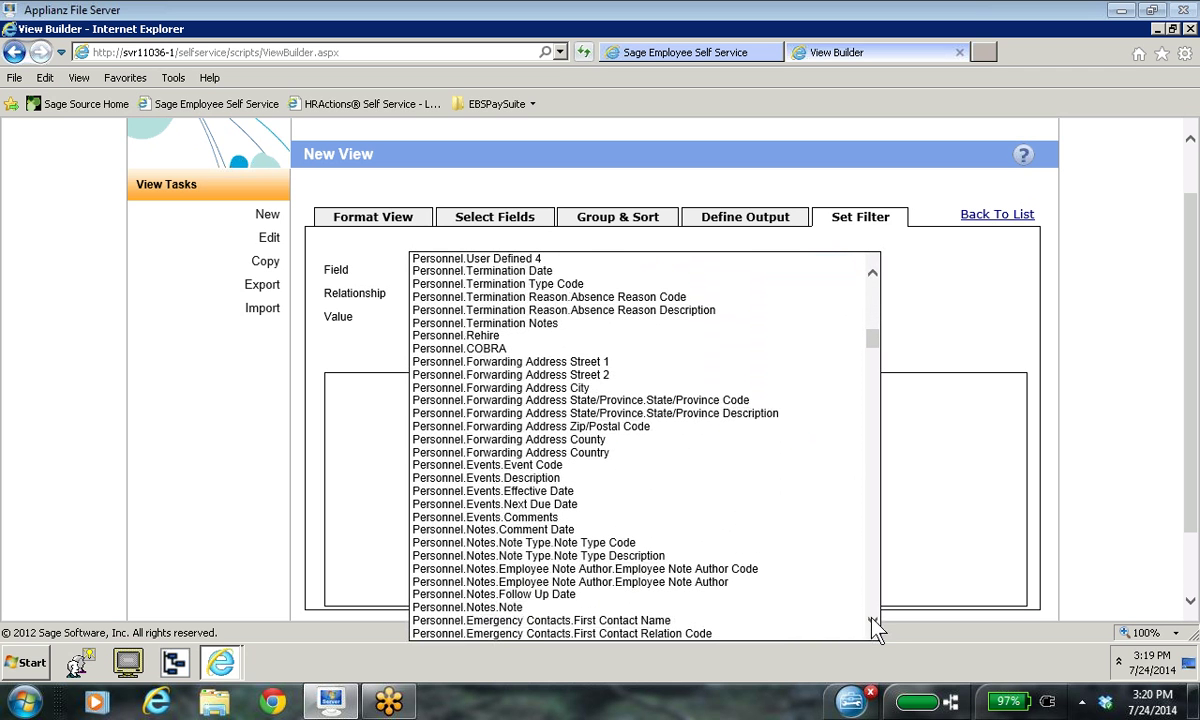
left_click(873, 622)
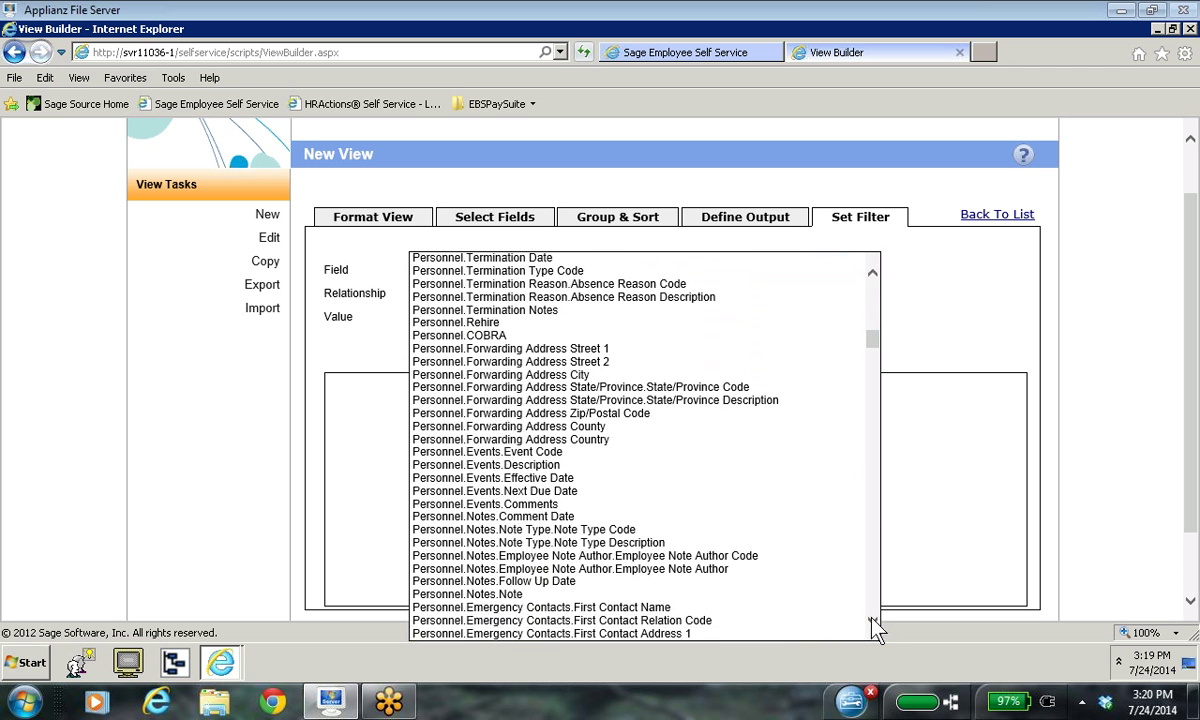
left_click(873, 280)
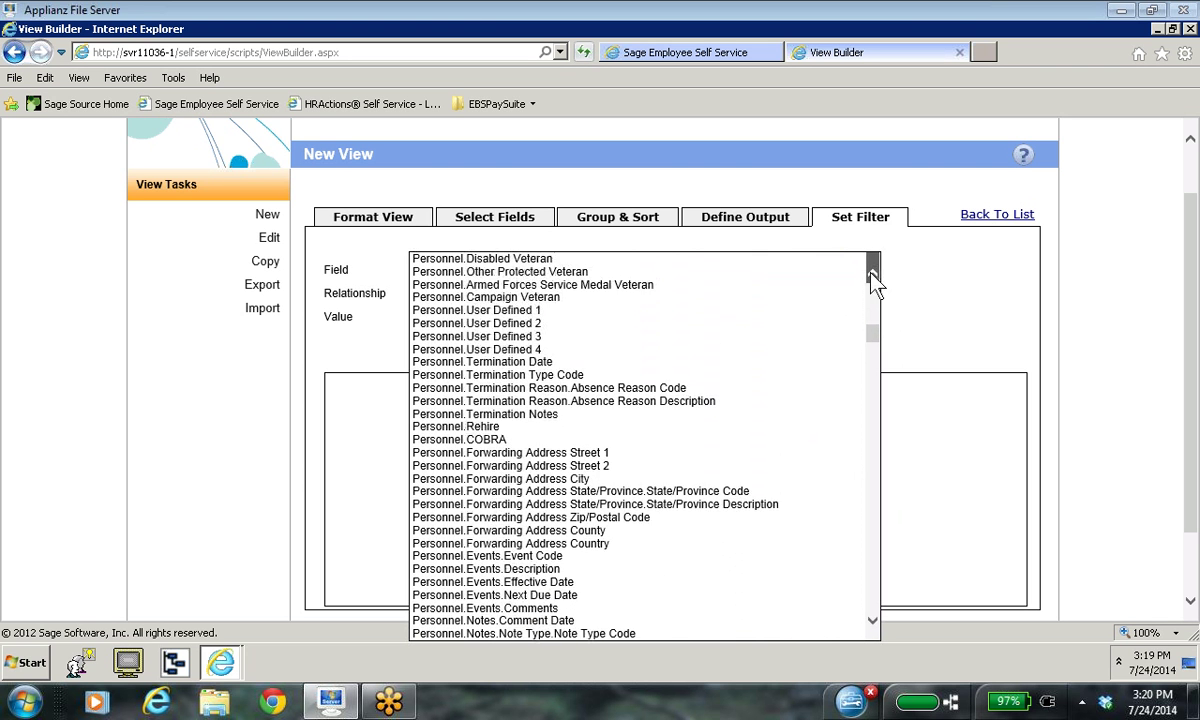
left_click(870, 272)
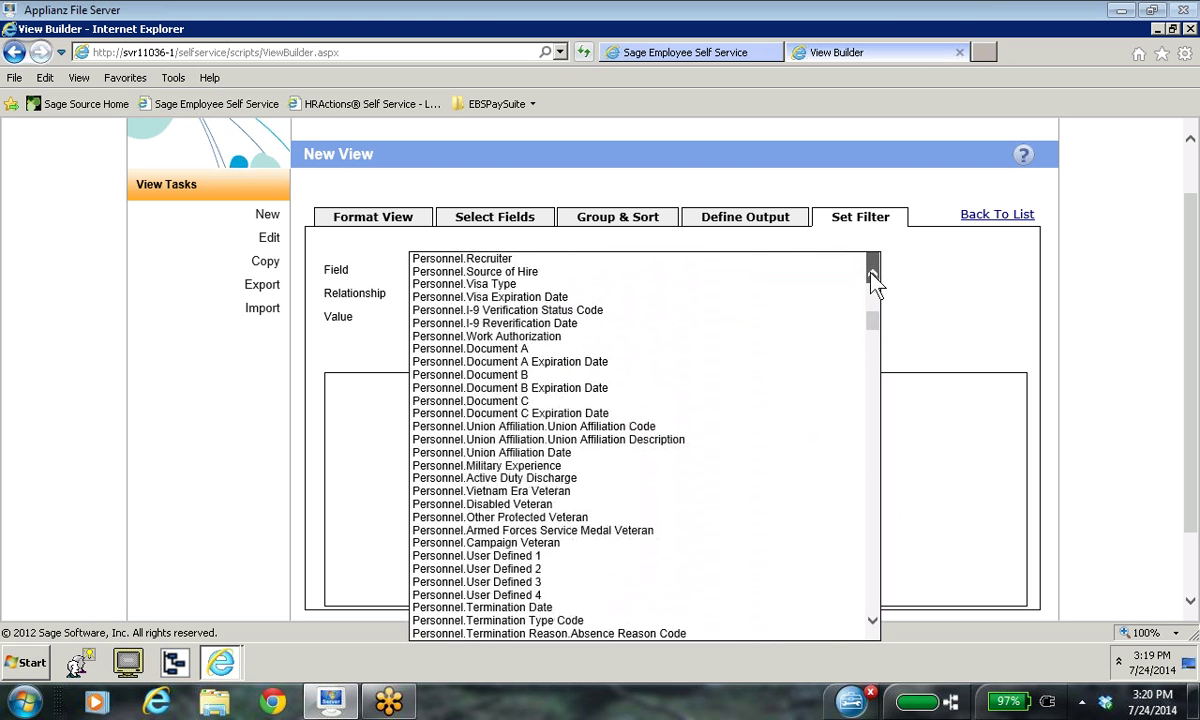
left_click(871, 271)
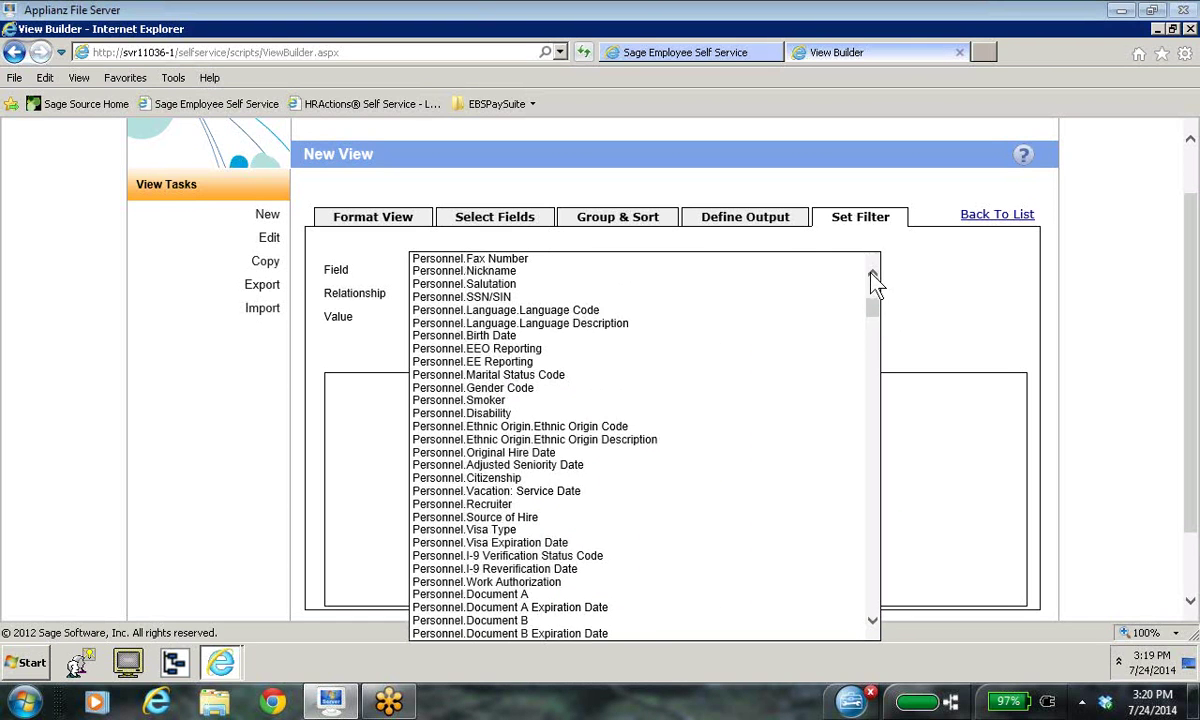
left_click(872, 274)
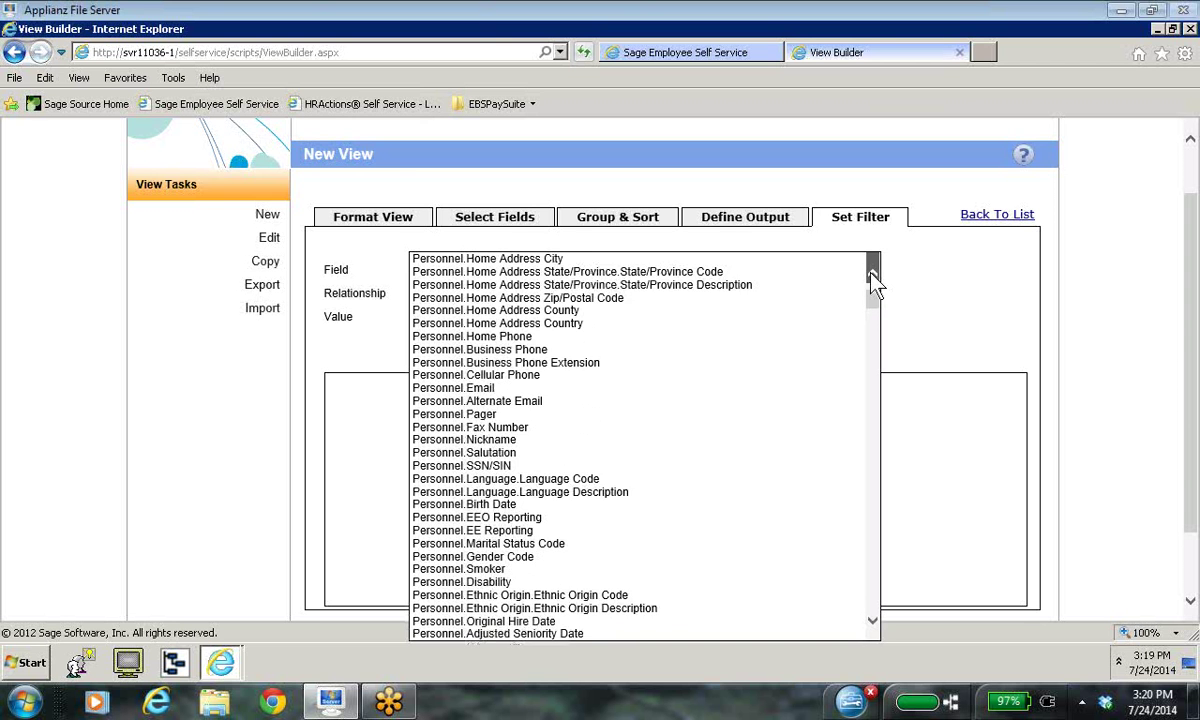
left_click(870, 272)
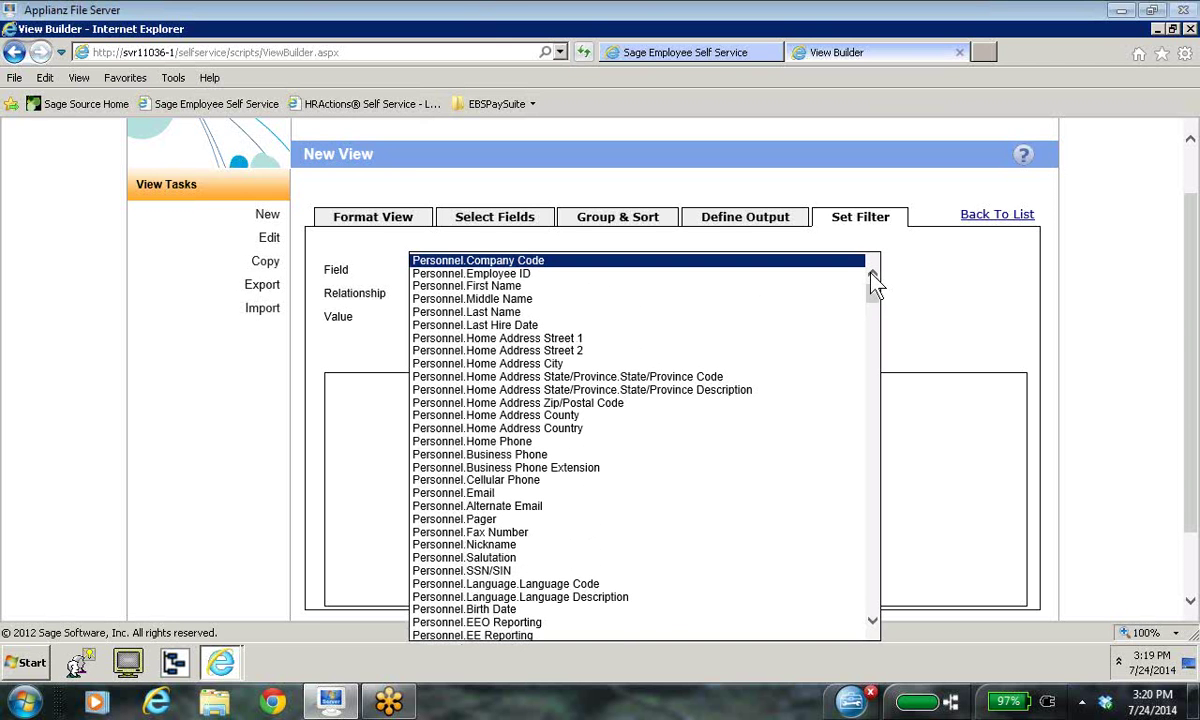
scroll(828, 371, "down", 1)
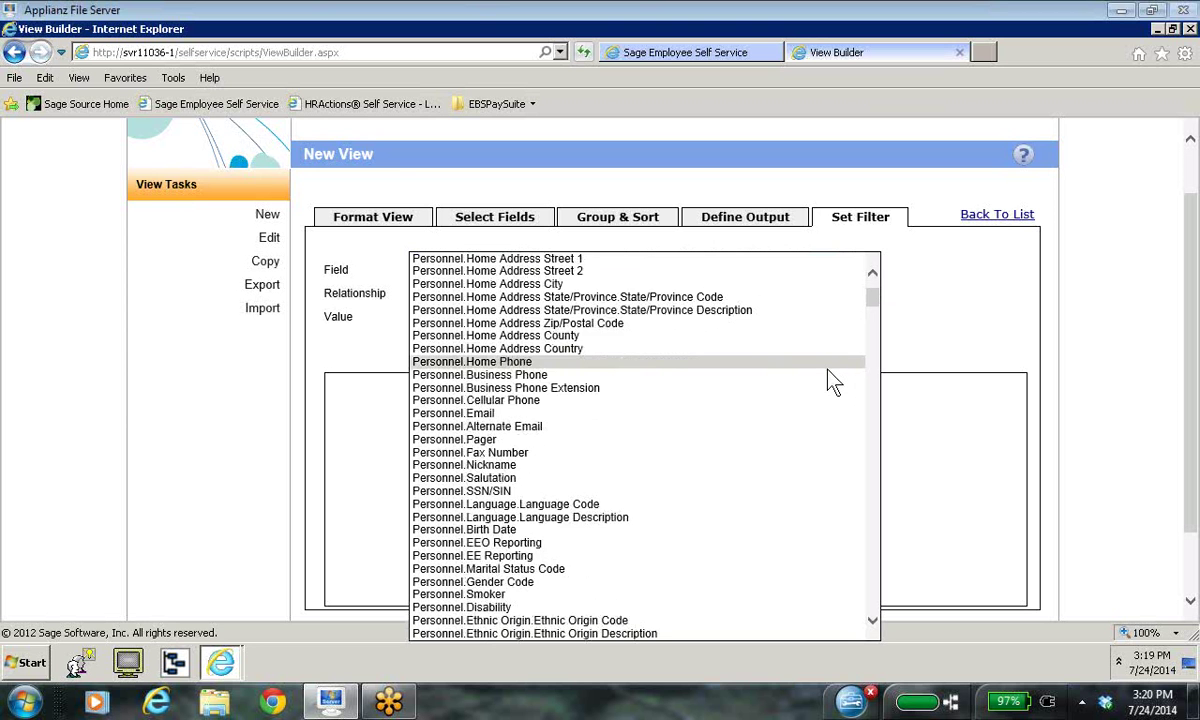
scroll(828, 371, "down", 4)
scroll(833, 380, "down", 2)
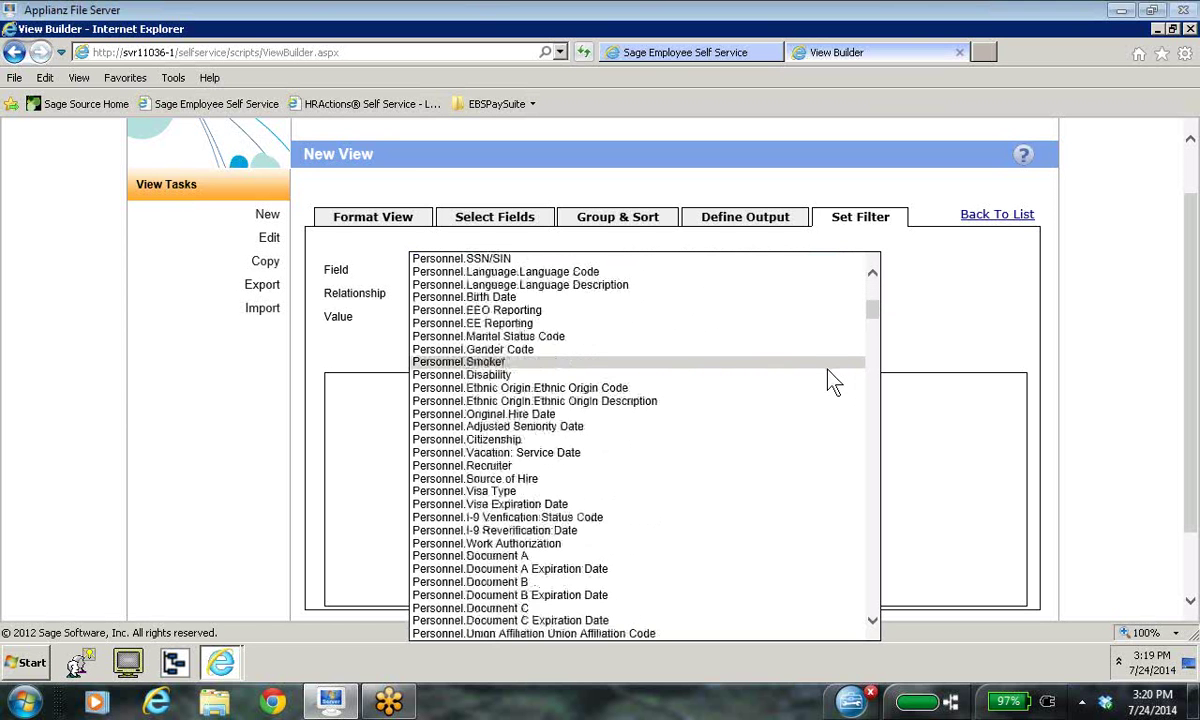
scroll(833, 380, "down", 6)
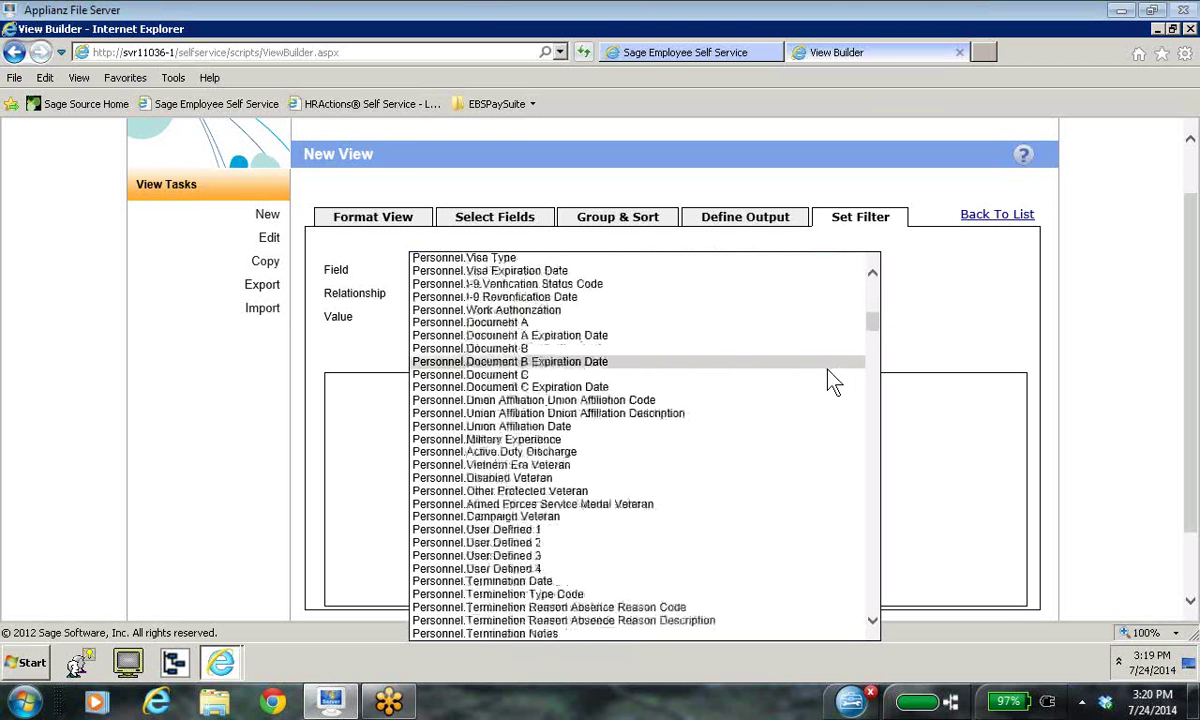
scroll(833, 380, "down", 4)
scroll(833, 380, "down", 7)
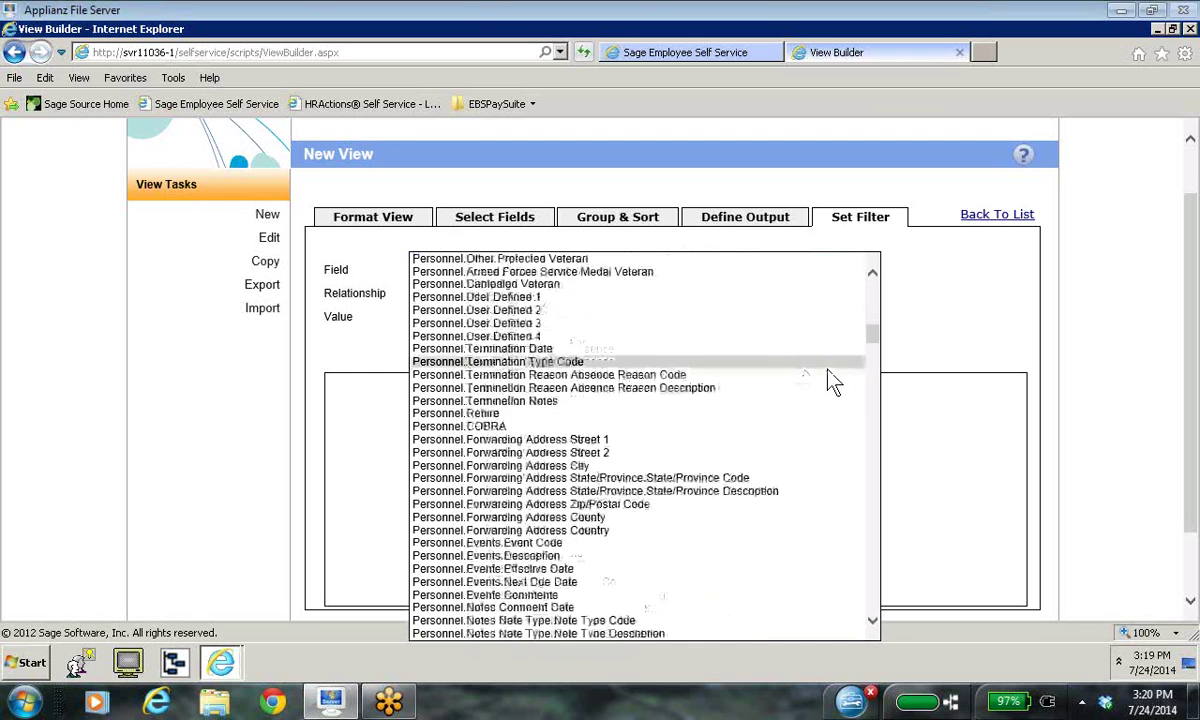
scroll(833, 380, "down", 11)
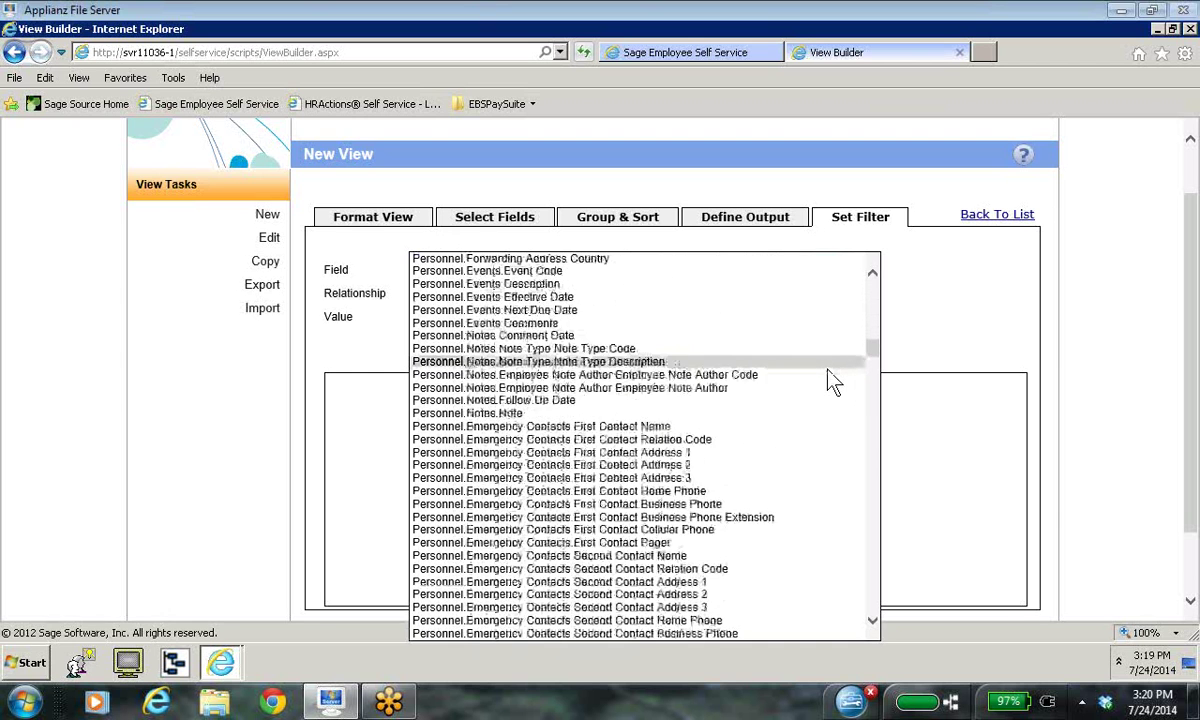
scroll(833, 380, "down", 8)
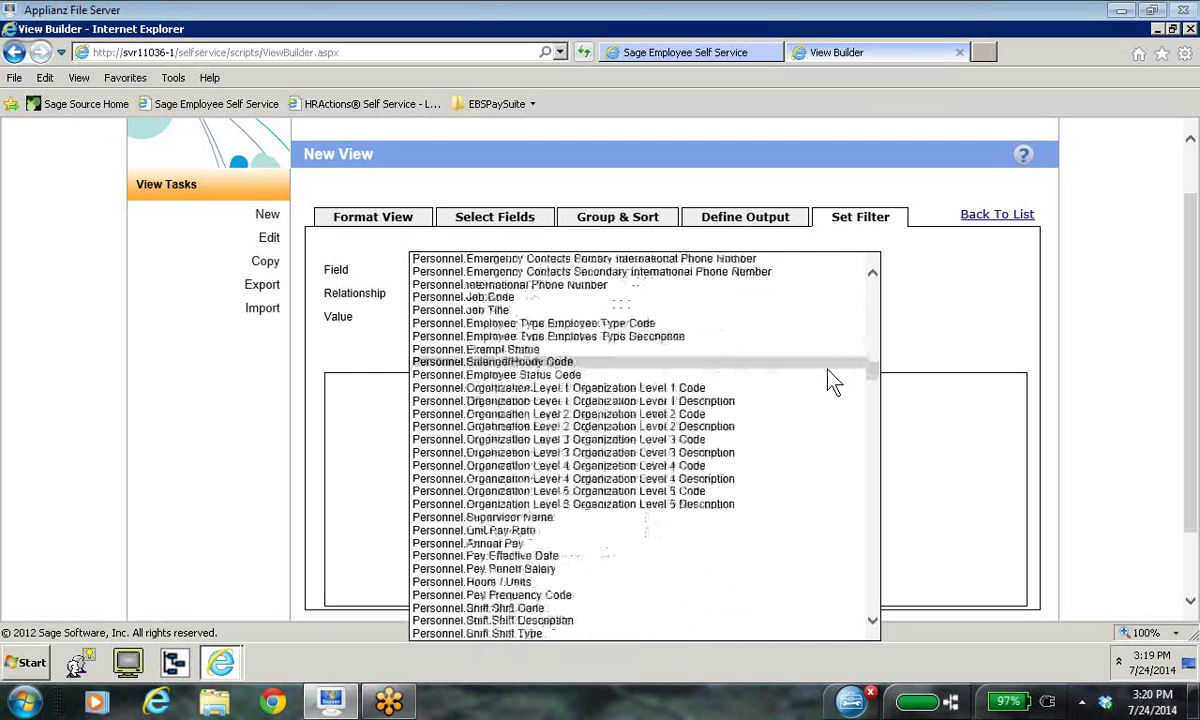
scroll(833, 380, "down", 8)
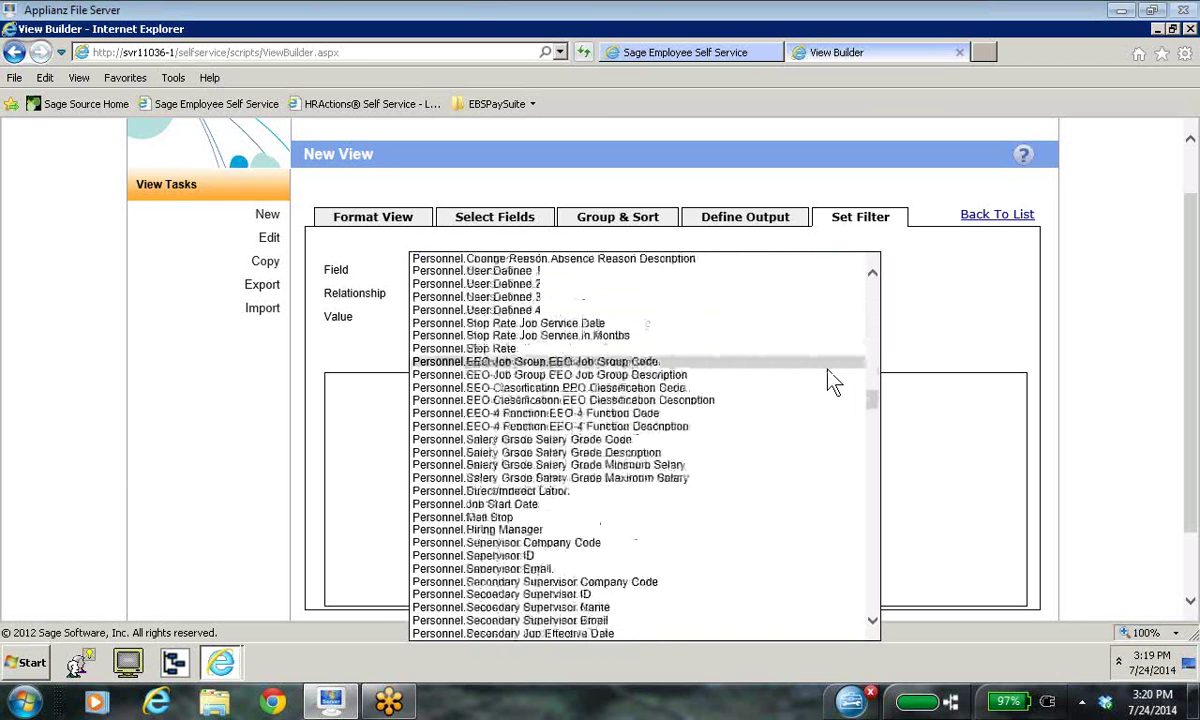
scroll(833, 380, "down", 4)
scroll(833, 380, "down", 3)
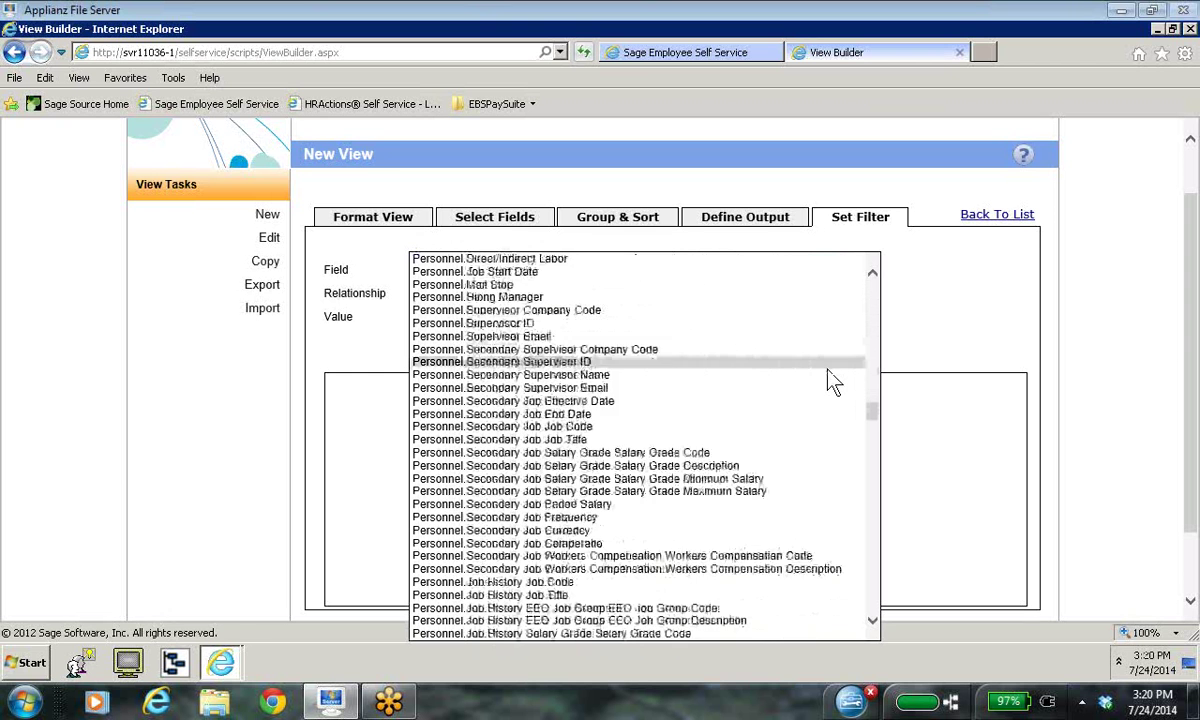
scroll(833, 380, "up", 19)
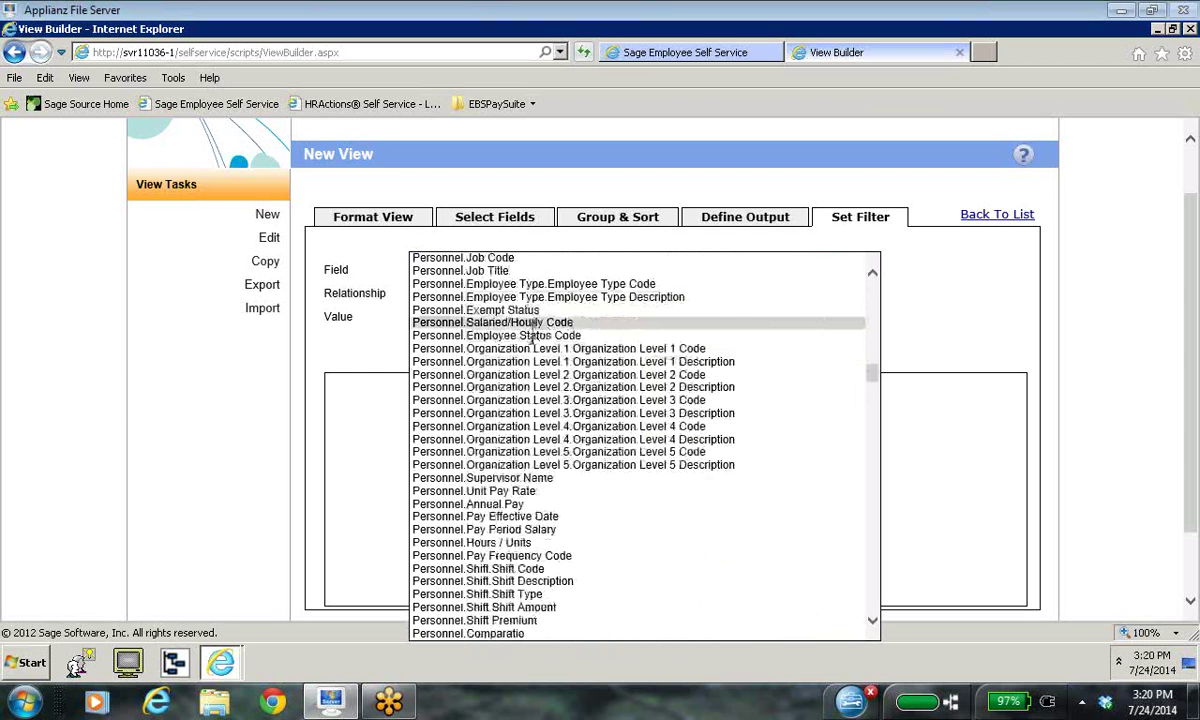
left_click(510, 336)
left_click(454, 319)
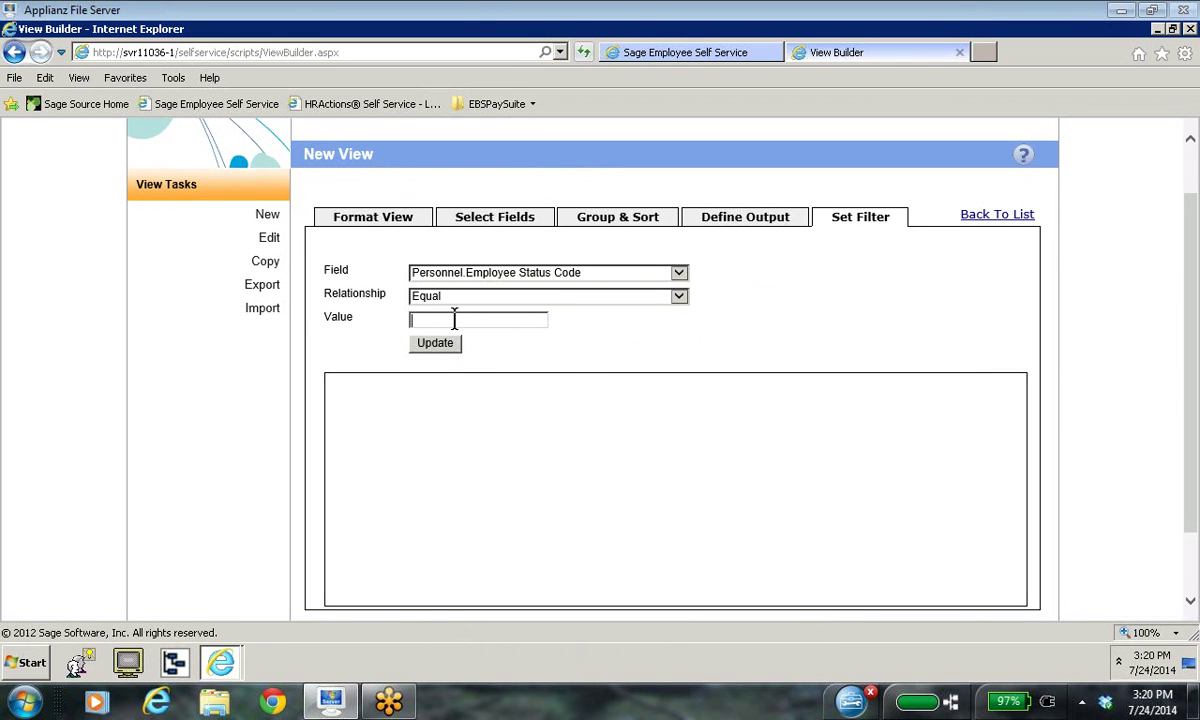
Step: Add the filter expression Personnel.Employee Status Code Equal A
type("A")
left_click(434, 347)
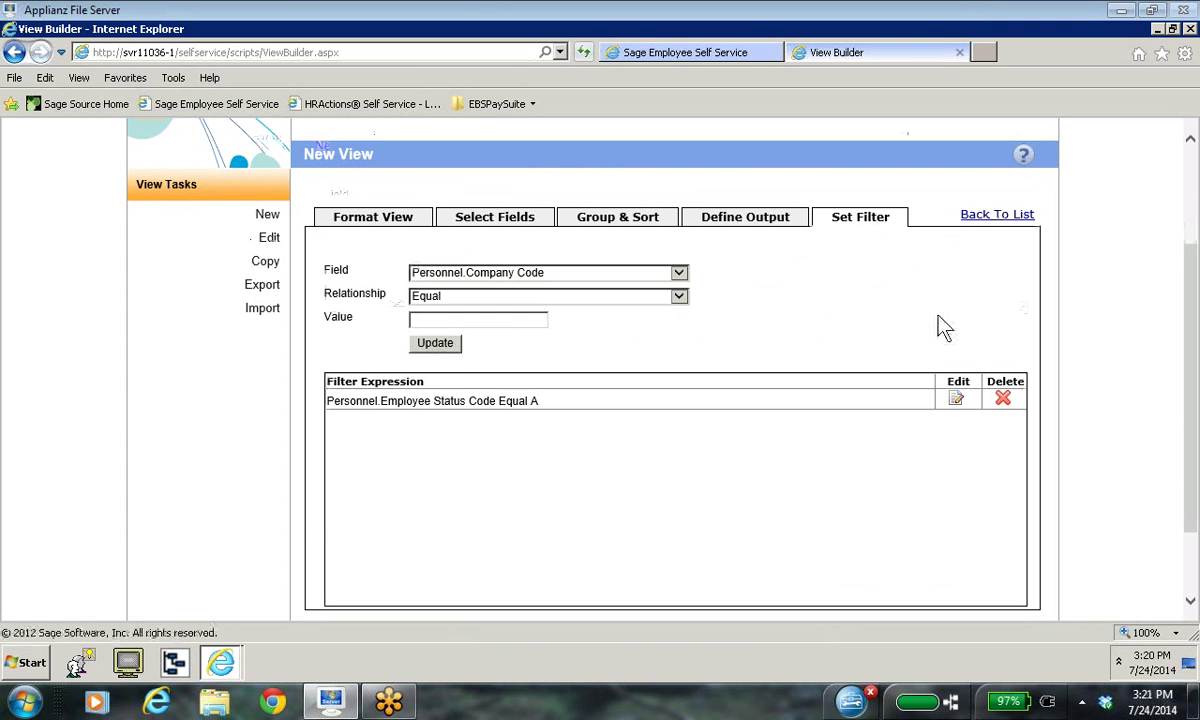
scroll(940, 326, "down", 1)
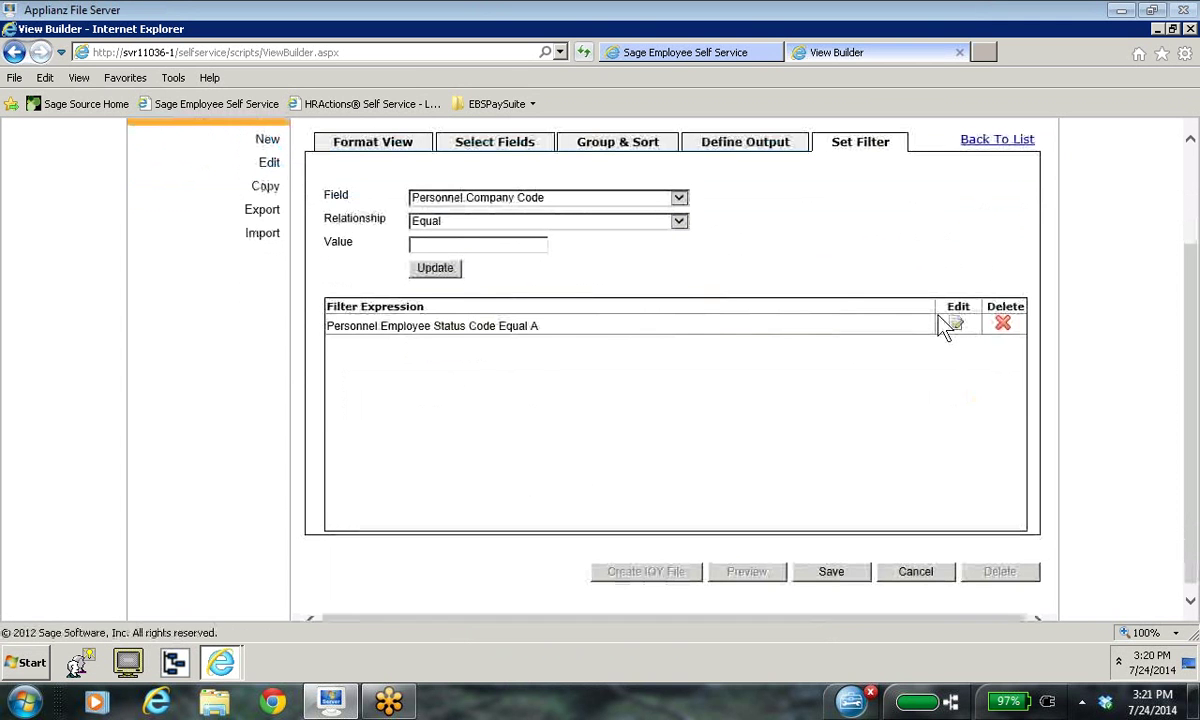
Step: Save the Sample Employee view and preview it, which shows Found: 0
left_click(828, 578)
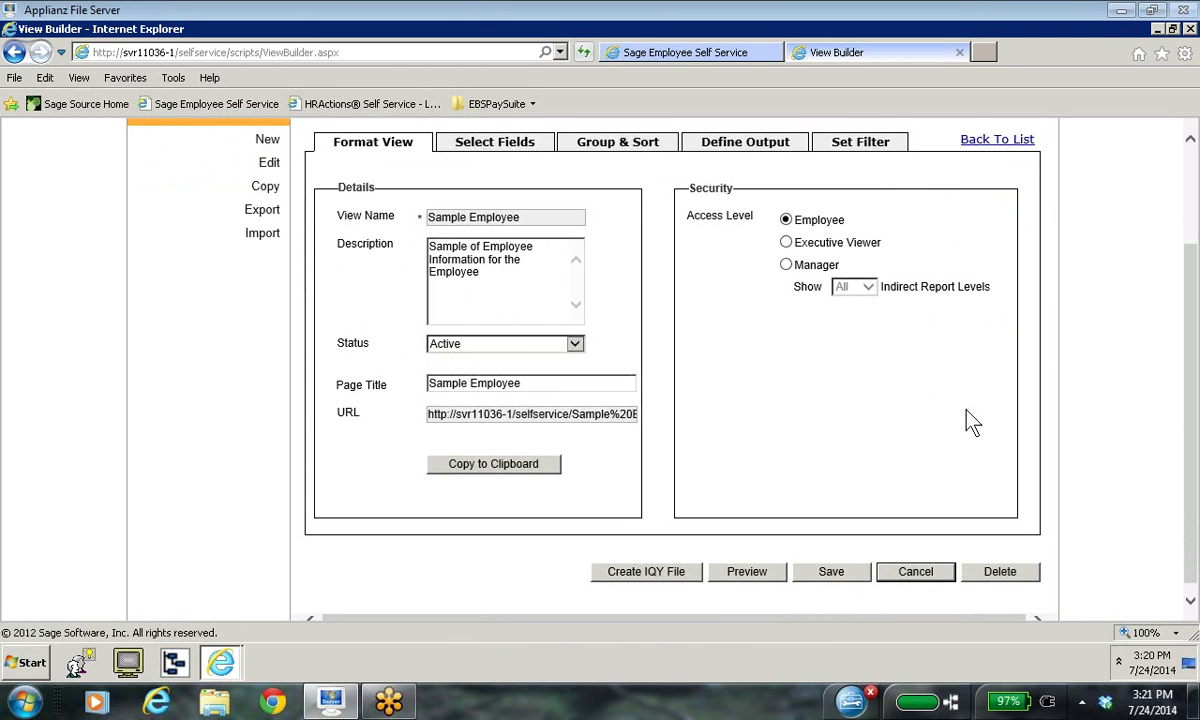
left_click(752, 578)
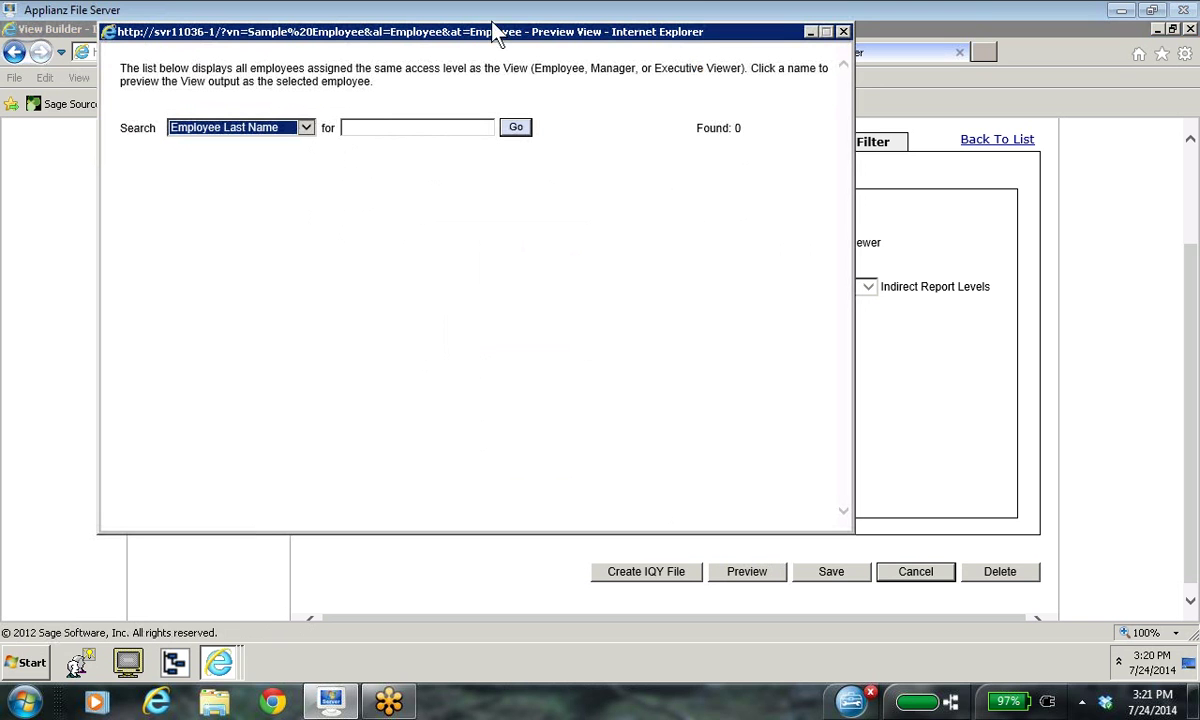
Step: Search by an employee's last name and preview the view as that employee
left_click(372, 130)
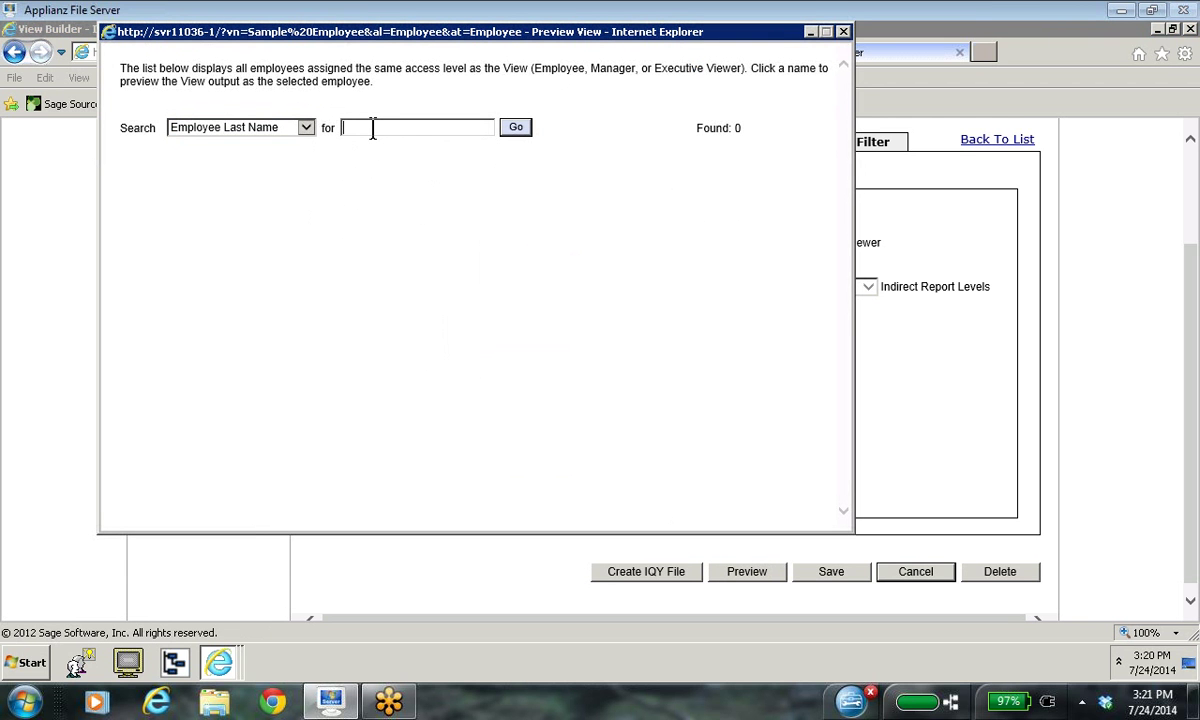
type("Stewart")
left_click(515, 130)
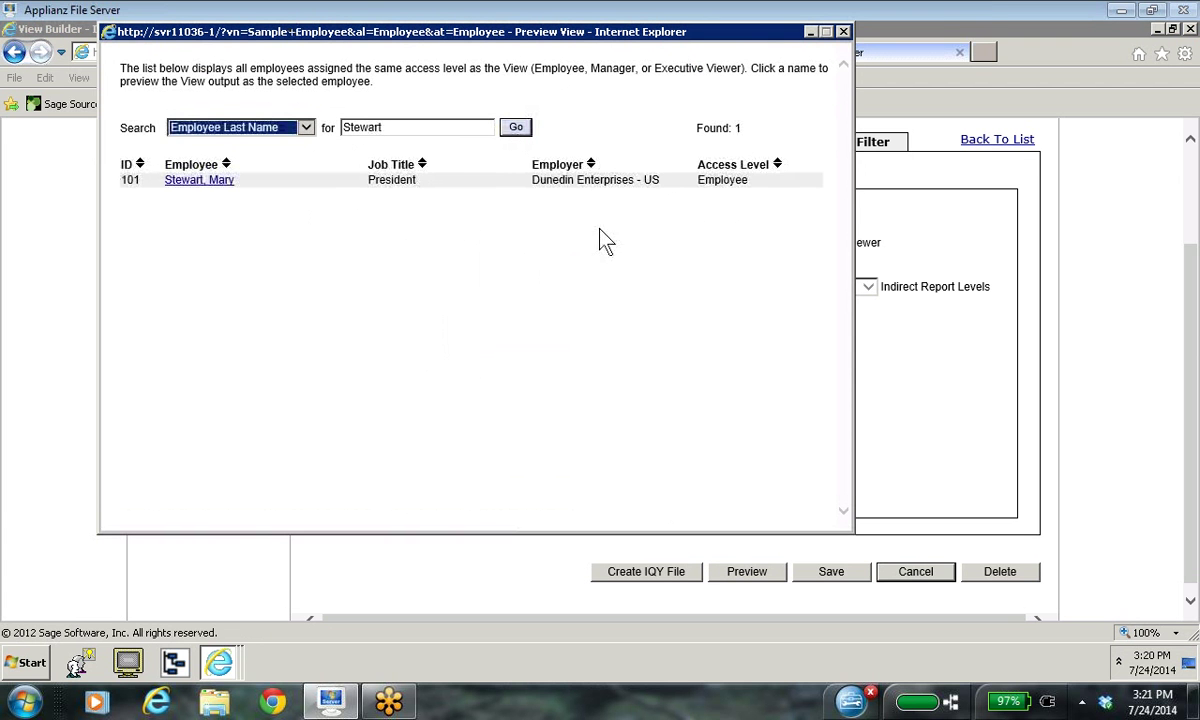
left_click(205, 180)
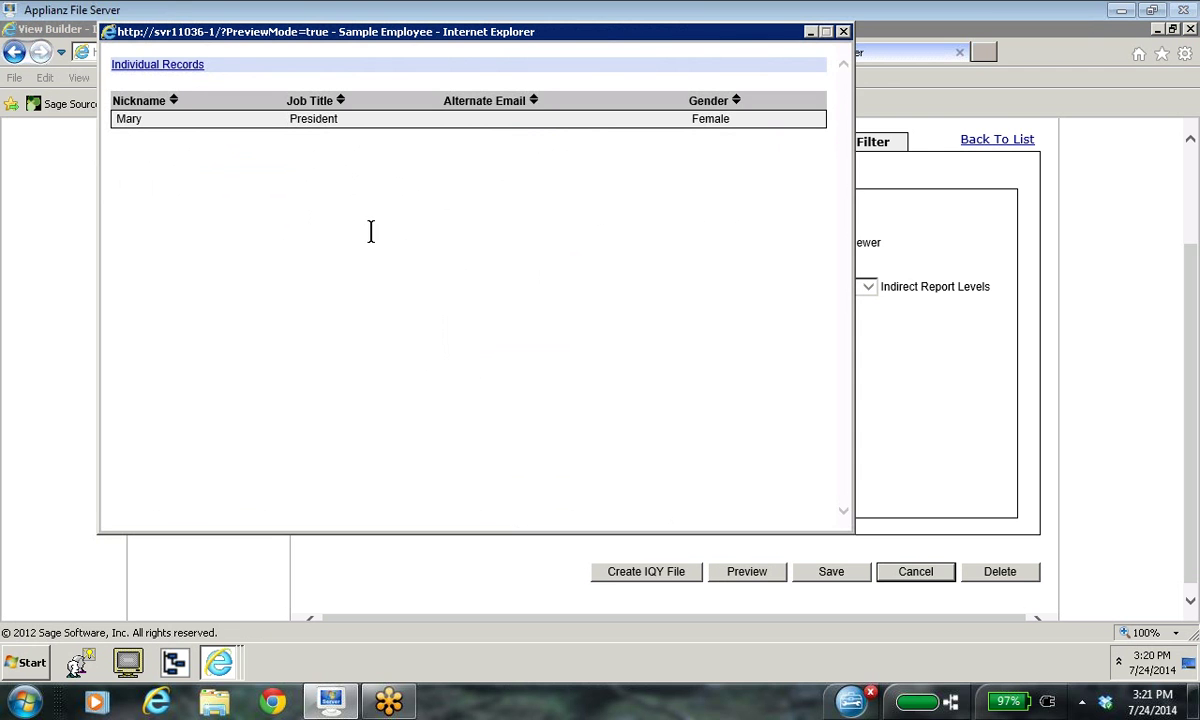
Step: Toggle the preview between individual record and table layouts, ending in table view
left_click(147, 66)
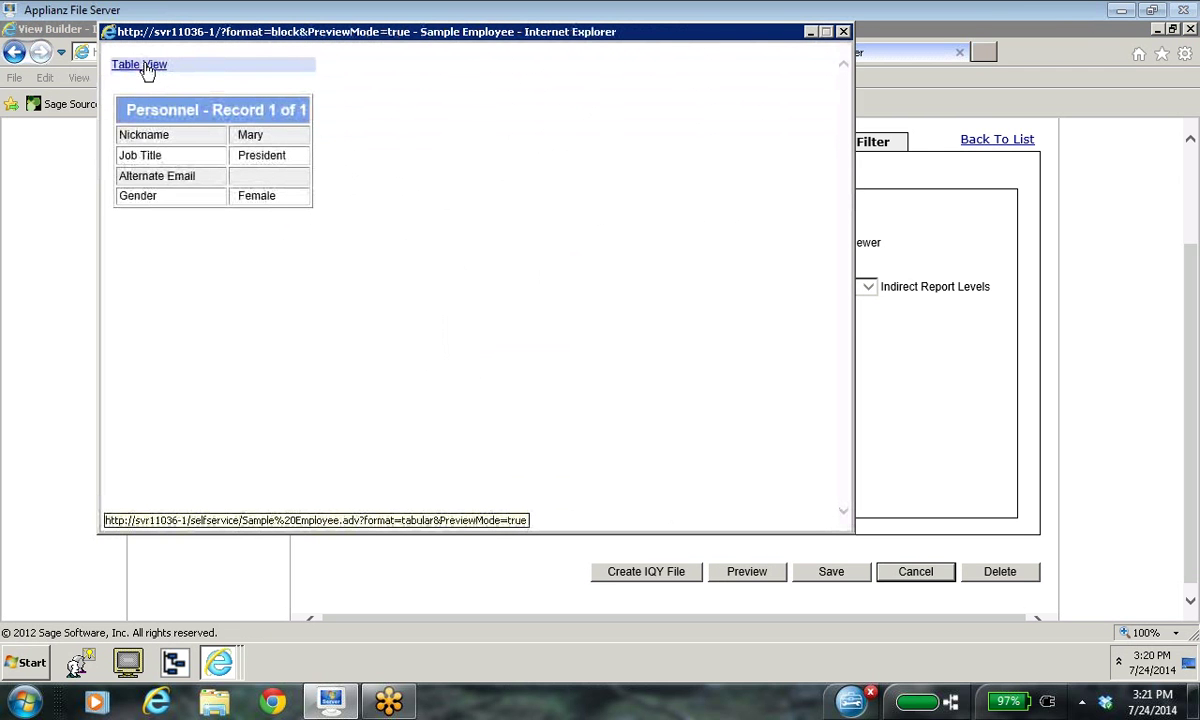
left_click(147, 66)
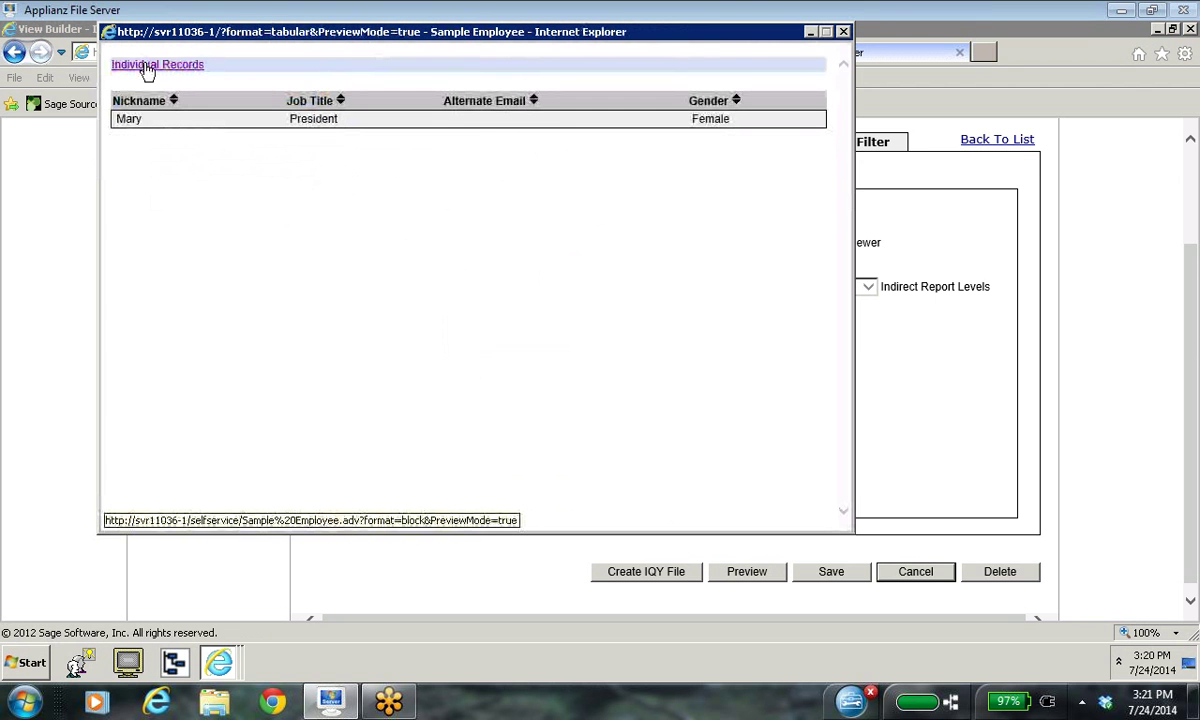
left_click(147, 66)
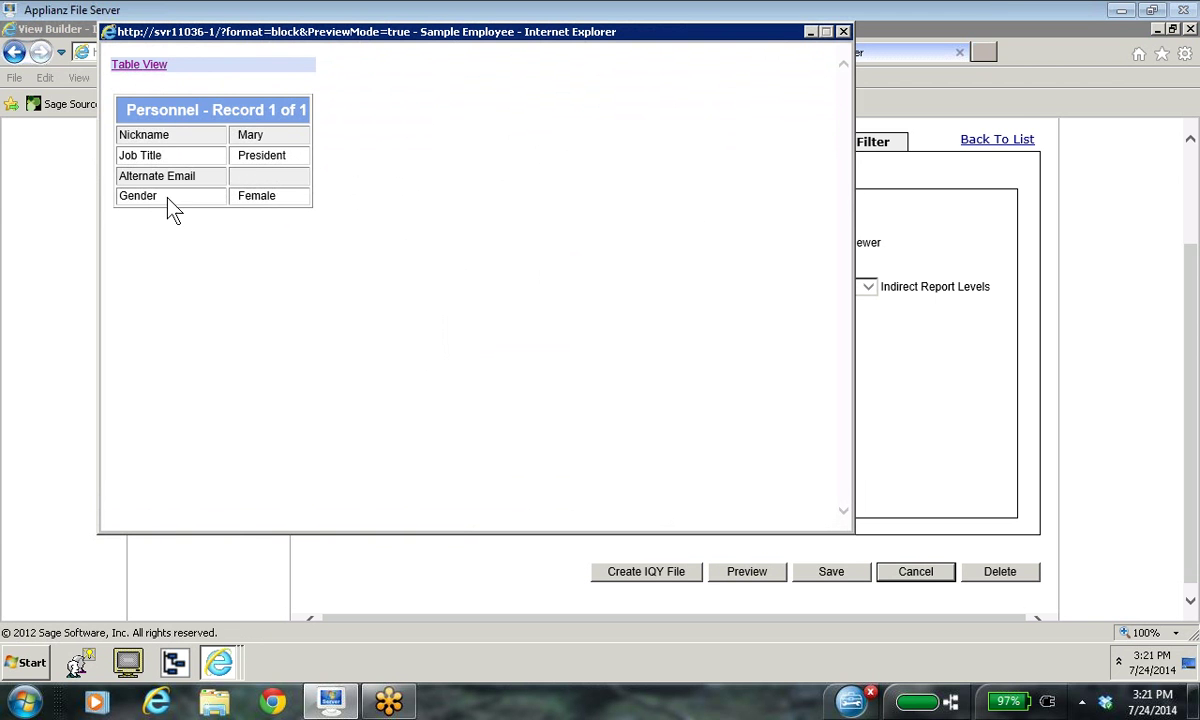
left_click(145, 66)
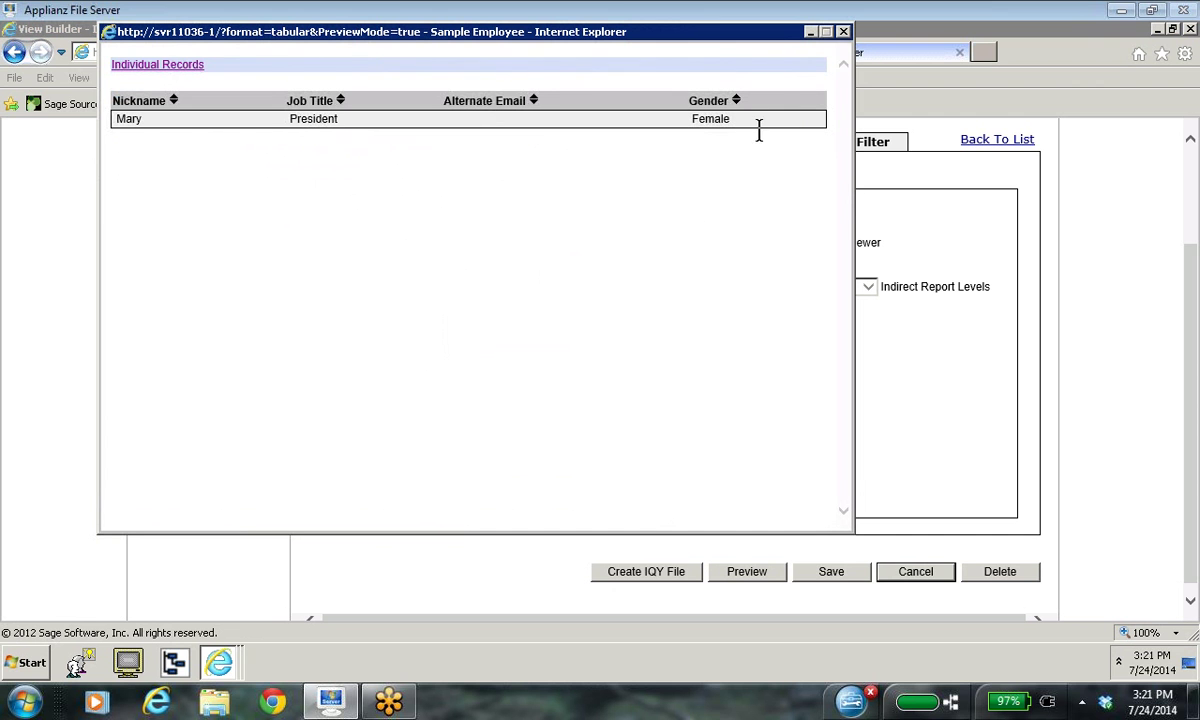
Step: Close the preview, then create, save and open the Sample Employee.iqy web query file
left_click(844, 33)
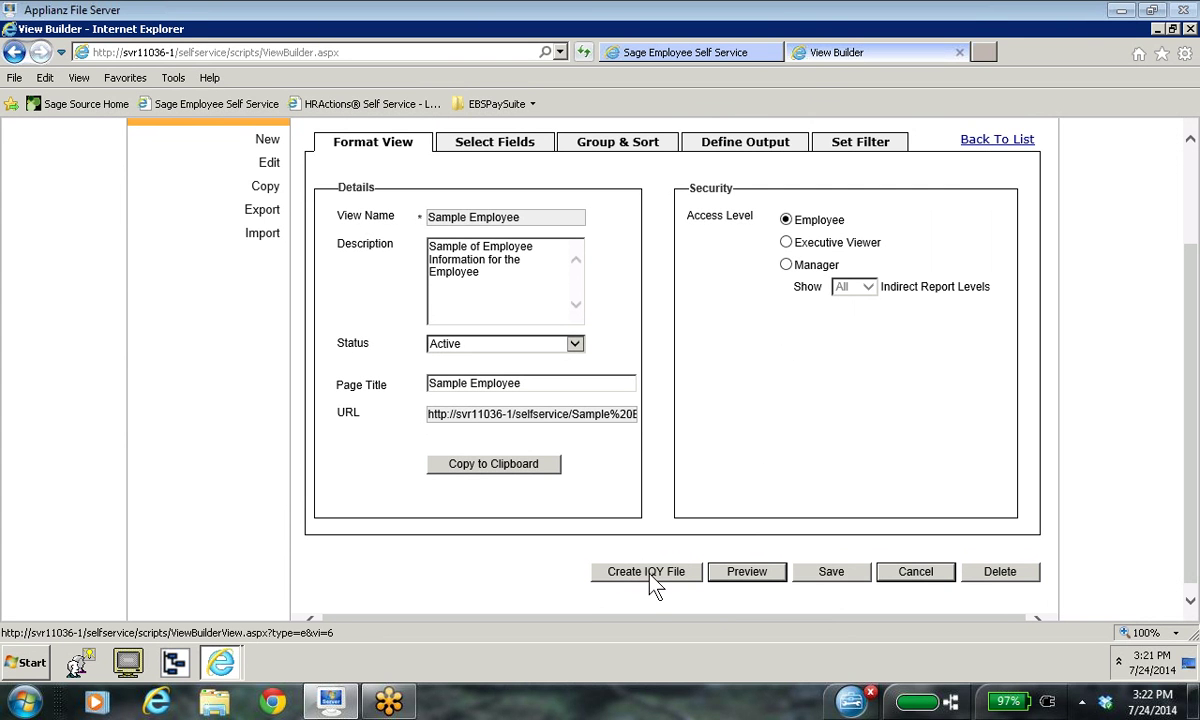
left_click(652, 572)
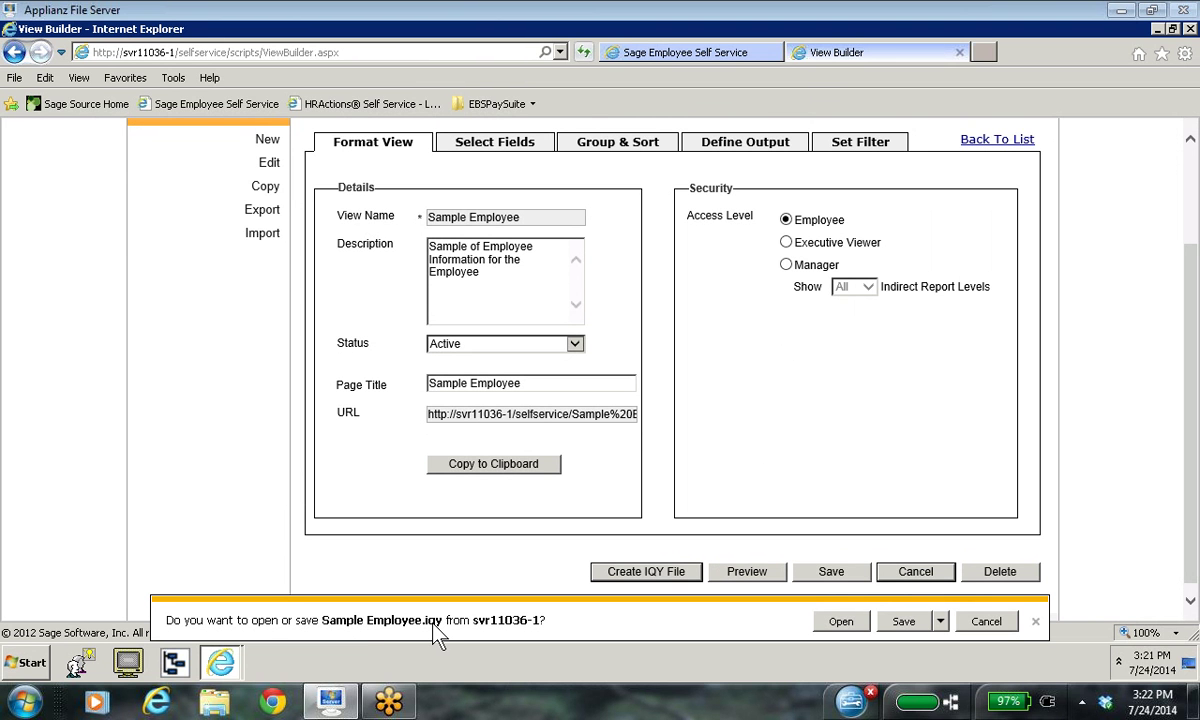
left_click(892, 622)
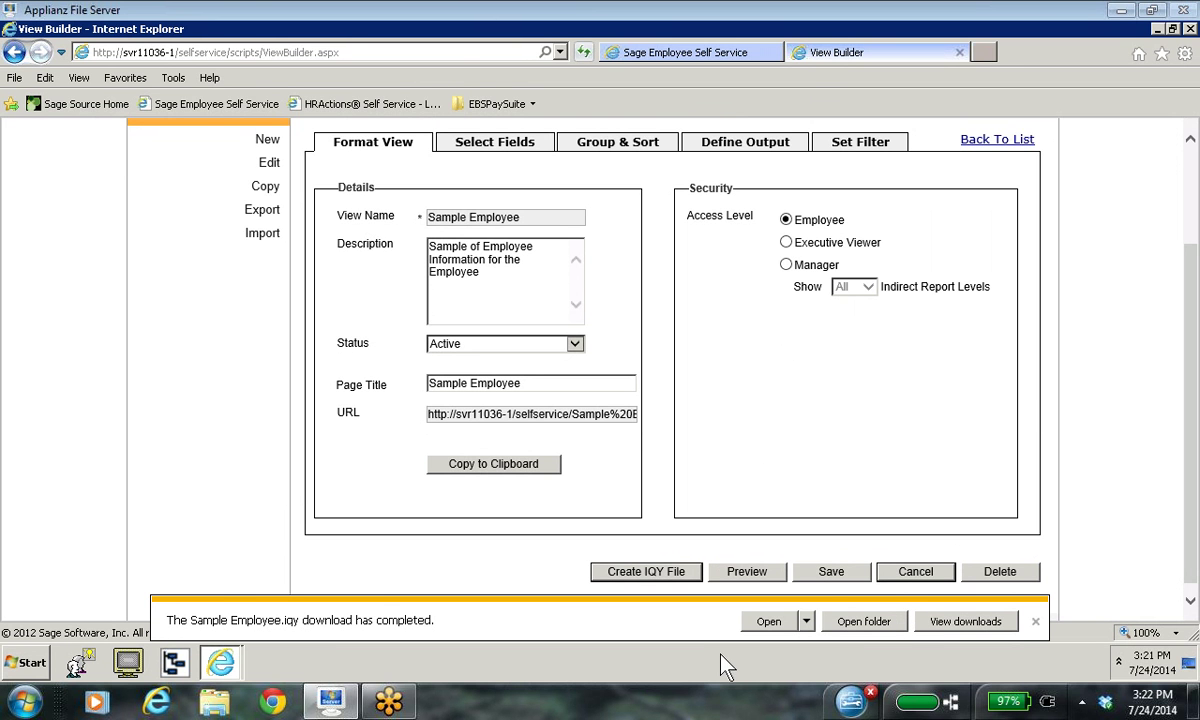
left_click(772, 620)
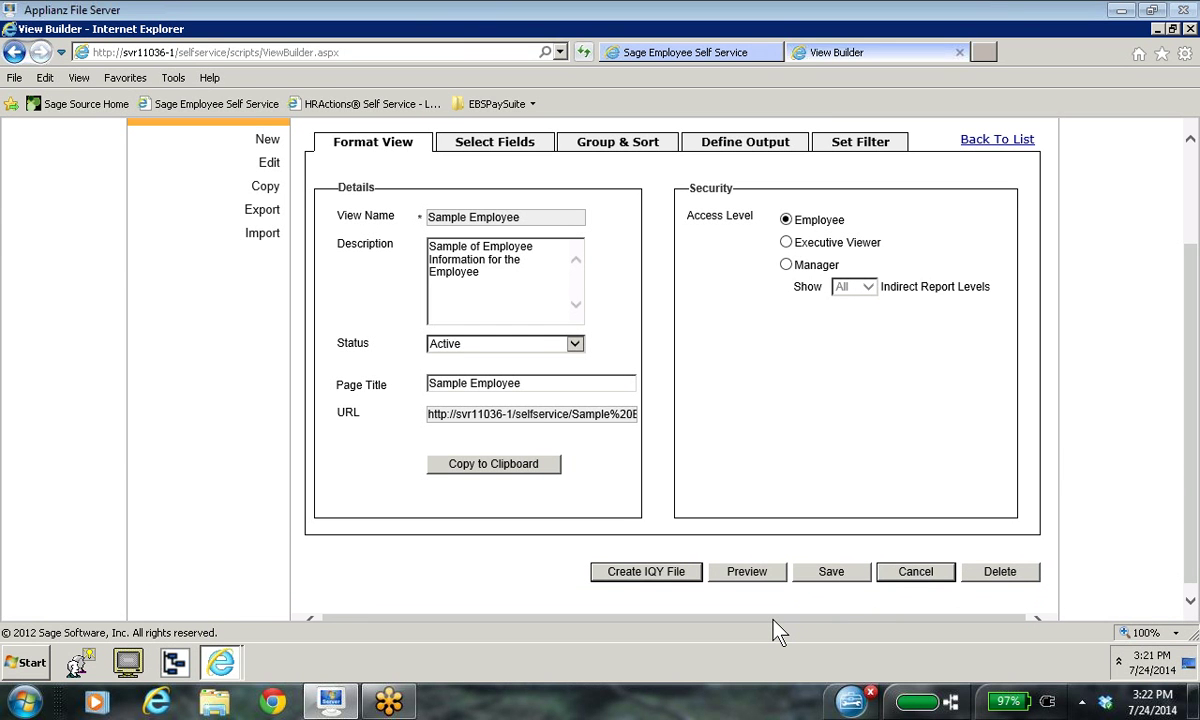
Step: Minimize the browser and launch Microsoft Office Excel 2007
left_click(1157, 28)
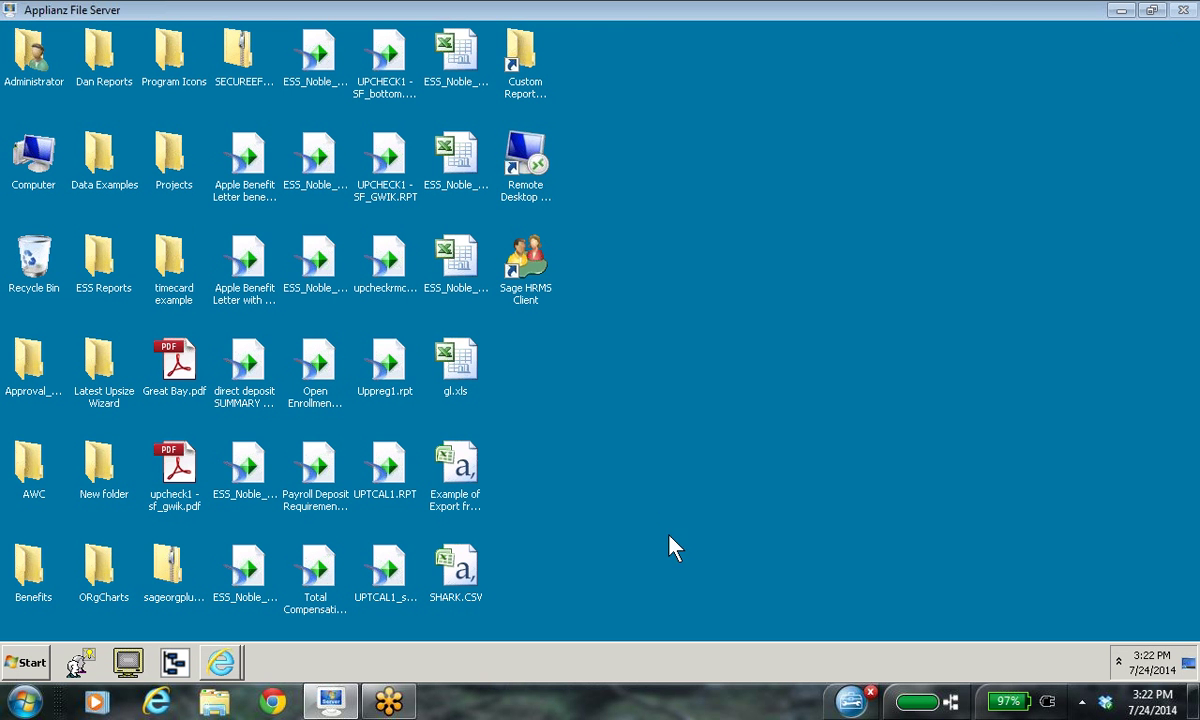
left_click(36, 664)
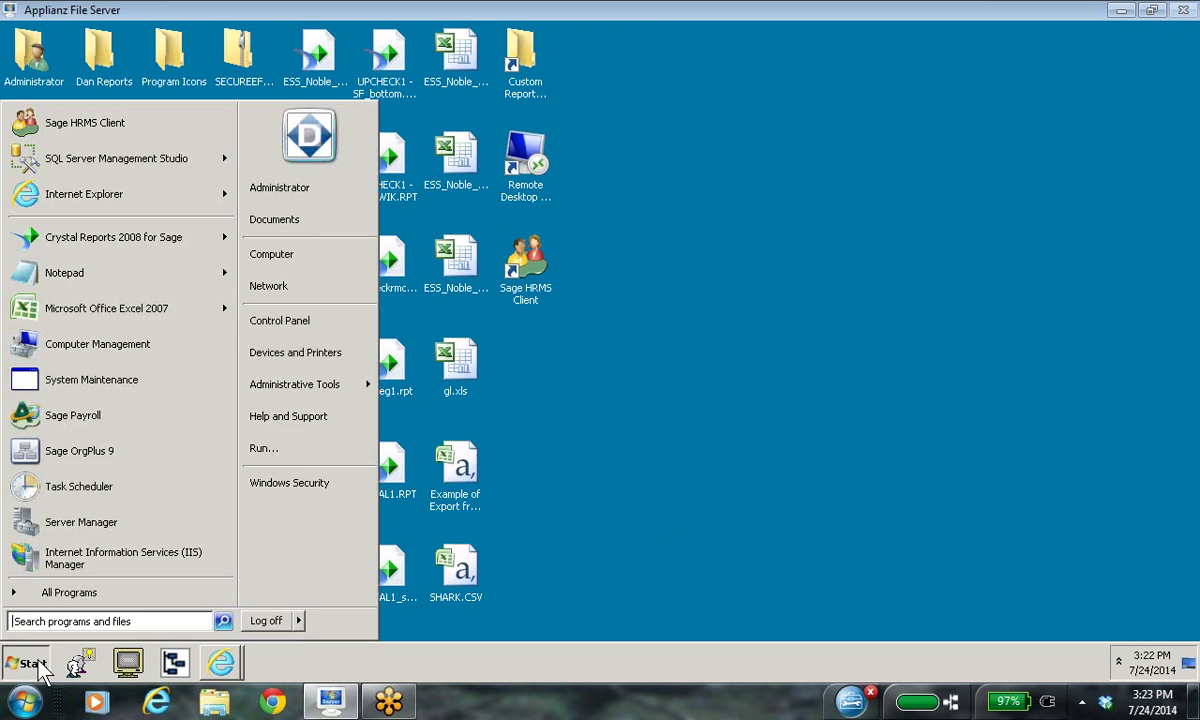
left_click(158, 310)
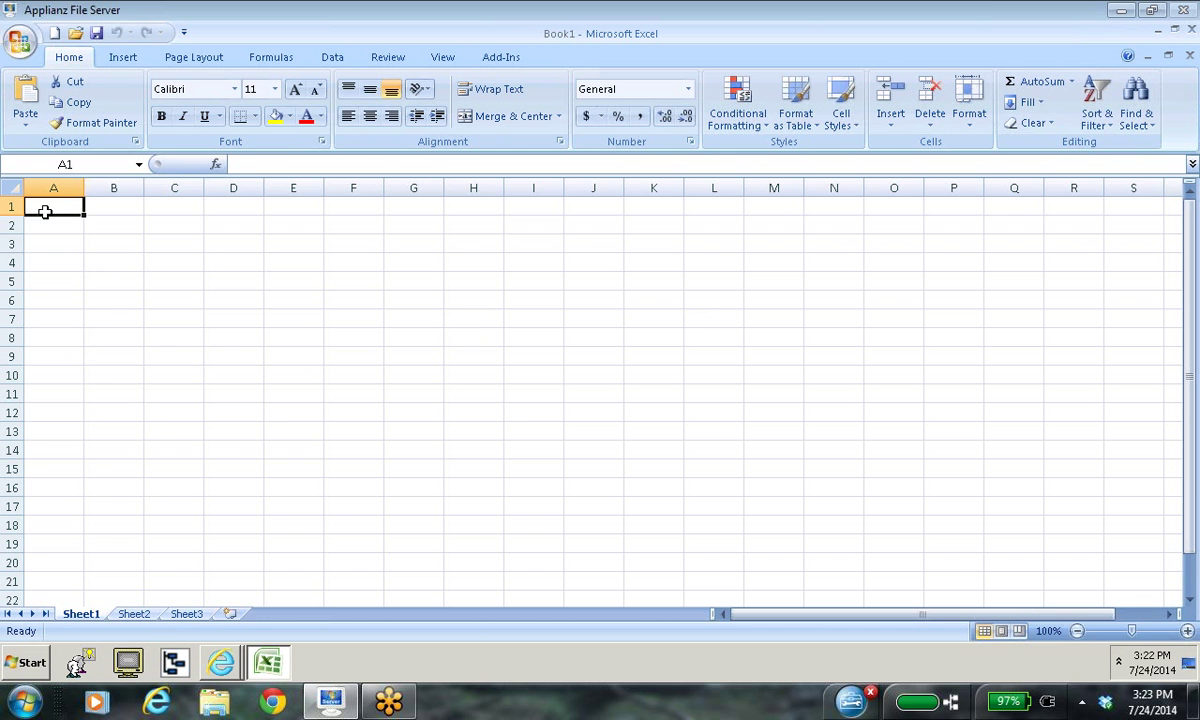
Step: Paste the clipboard into cell A1, delete the small pasted picture, and minimize Excel
right_click(60, 212)
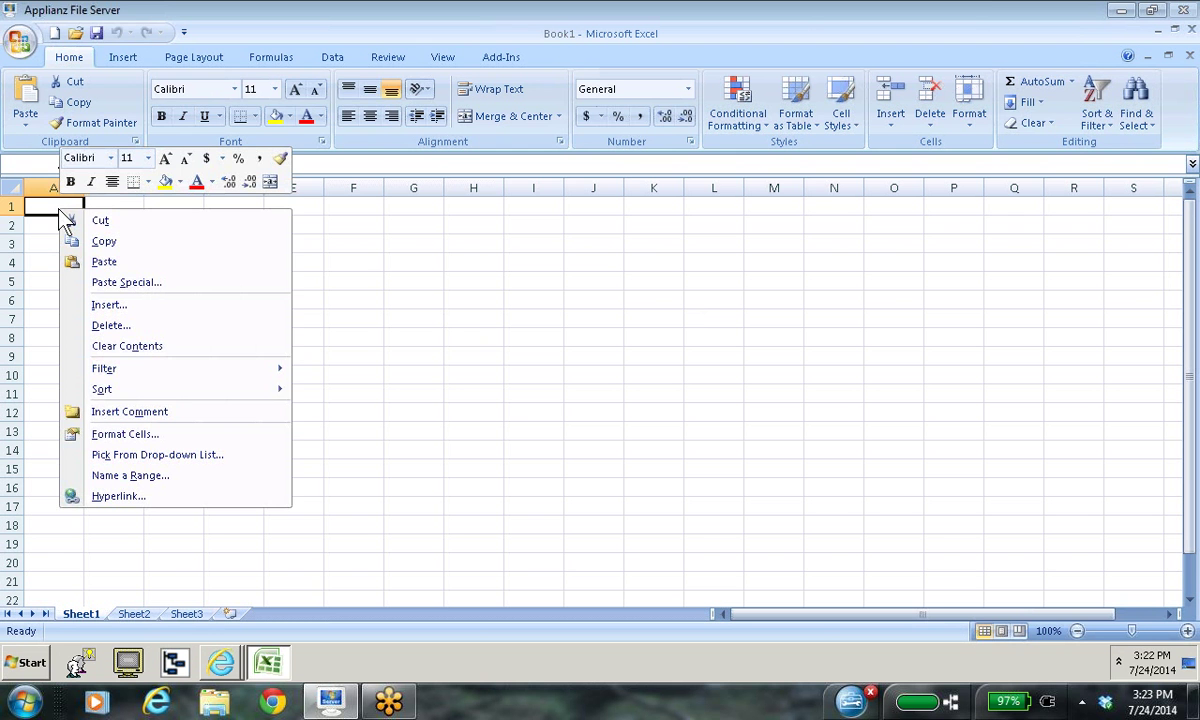
left_click(104, 261)
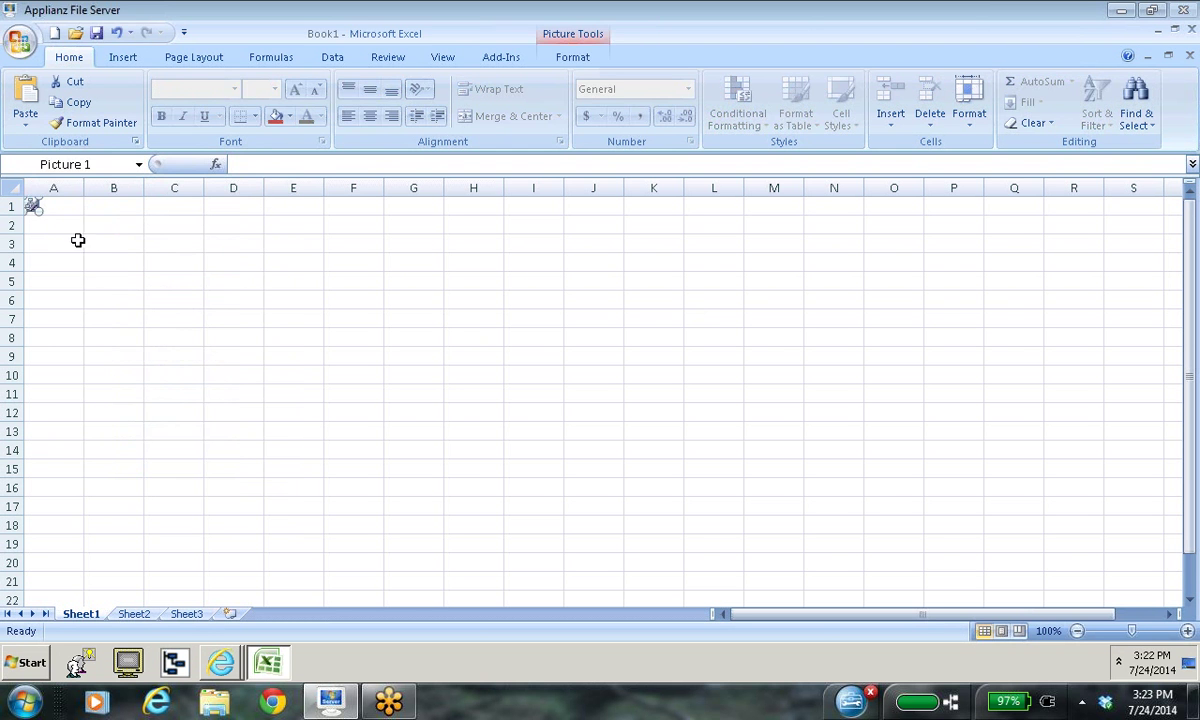
double_click(36, 205)
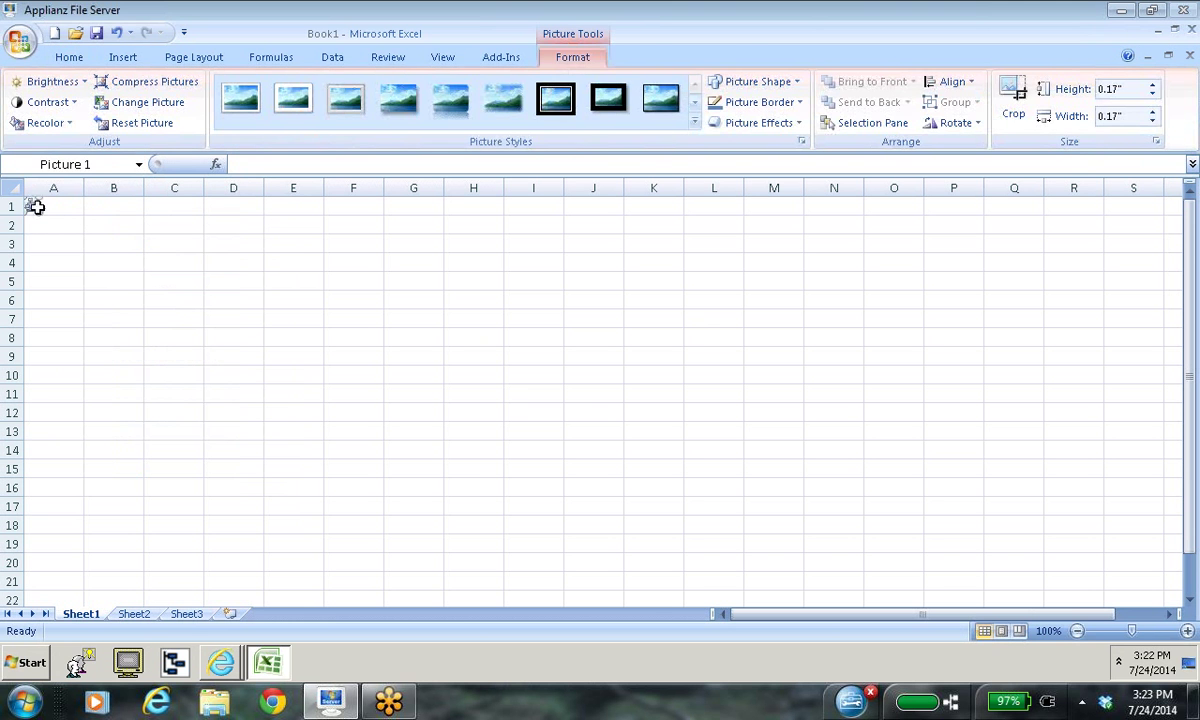
left_click(56, 206)
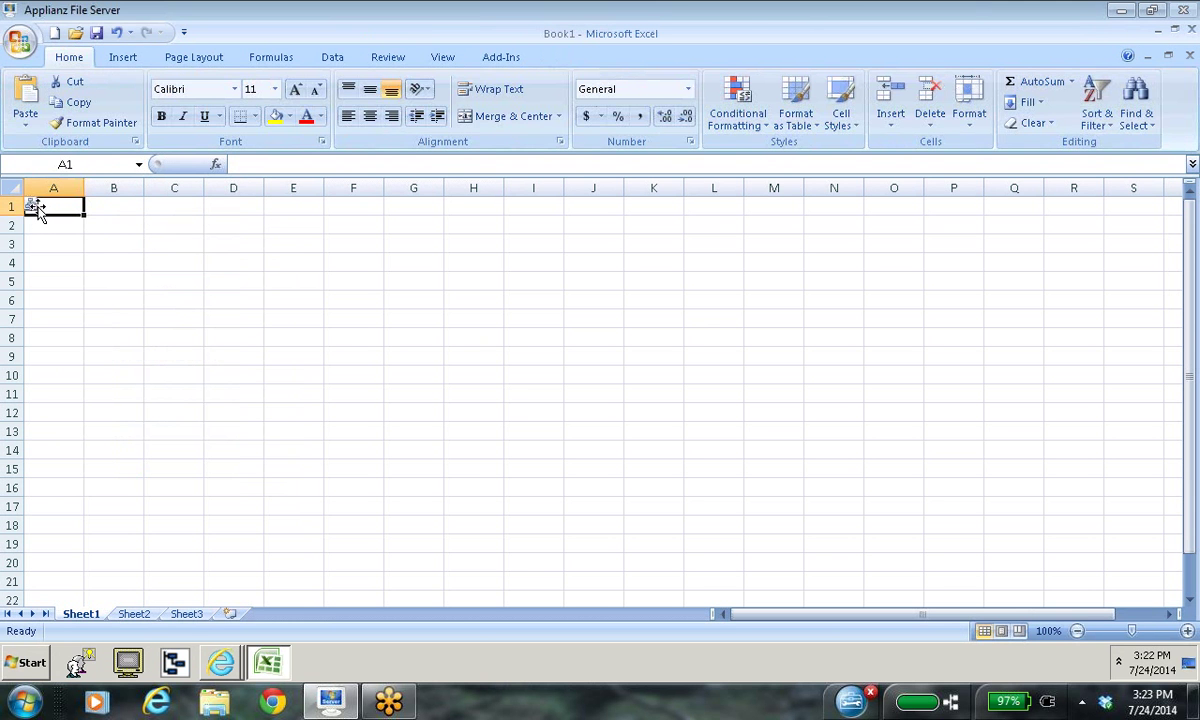
left_click(38, 208)
key("Delete")
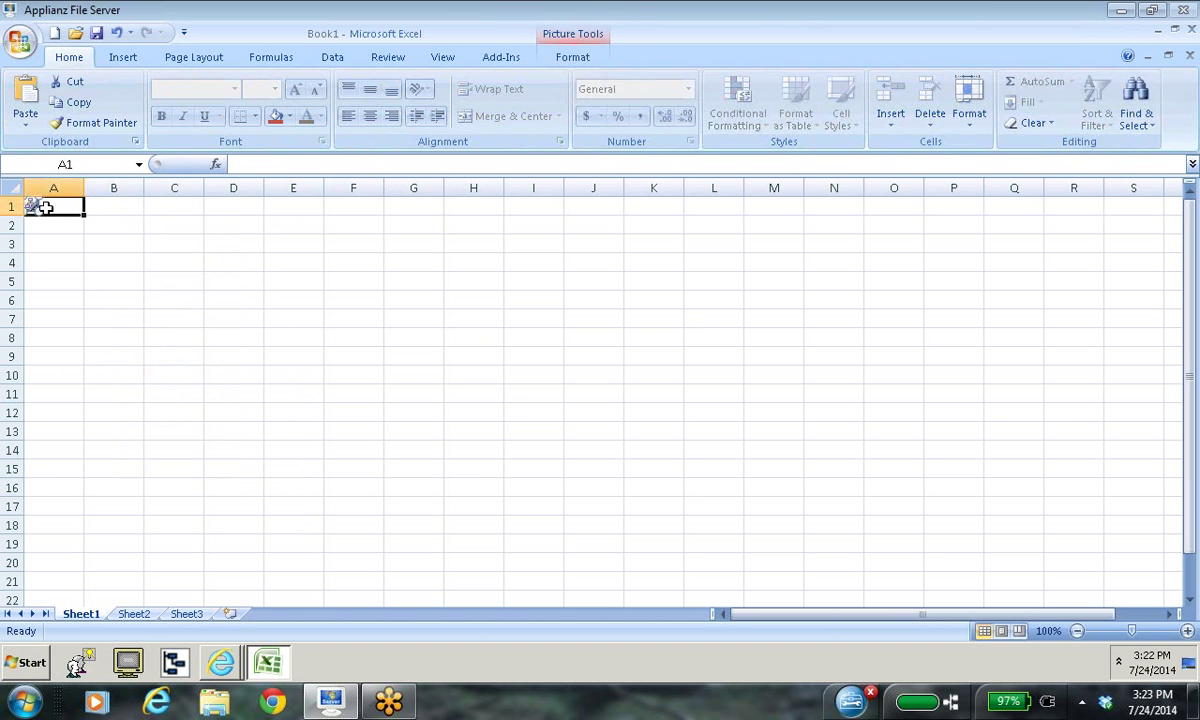
left_click(1158, 33)
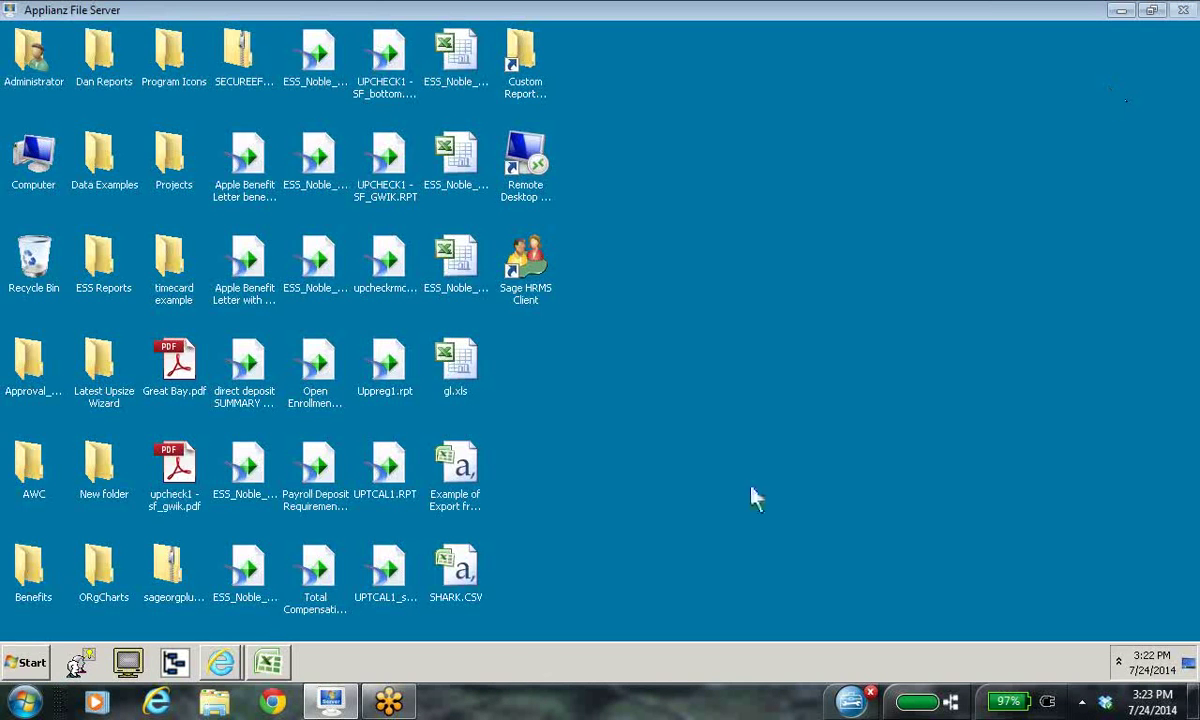
Step: Return to the View Builder window and generate and open Sample Employee.iqy
left_click(221, 660)
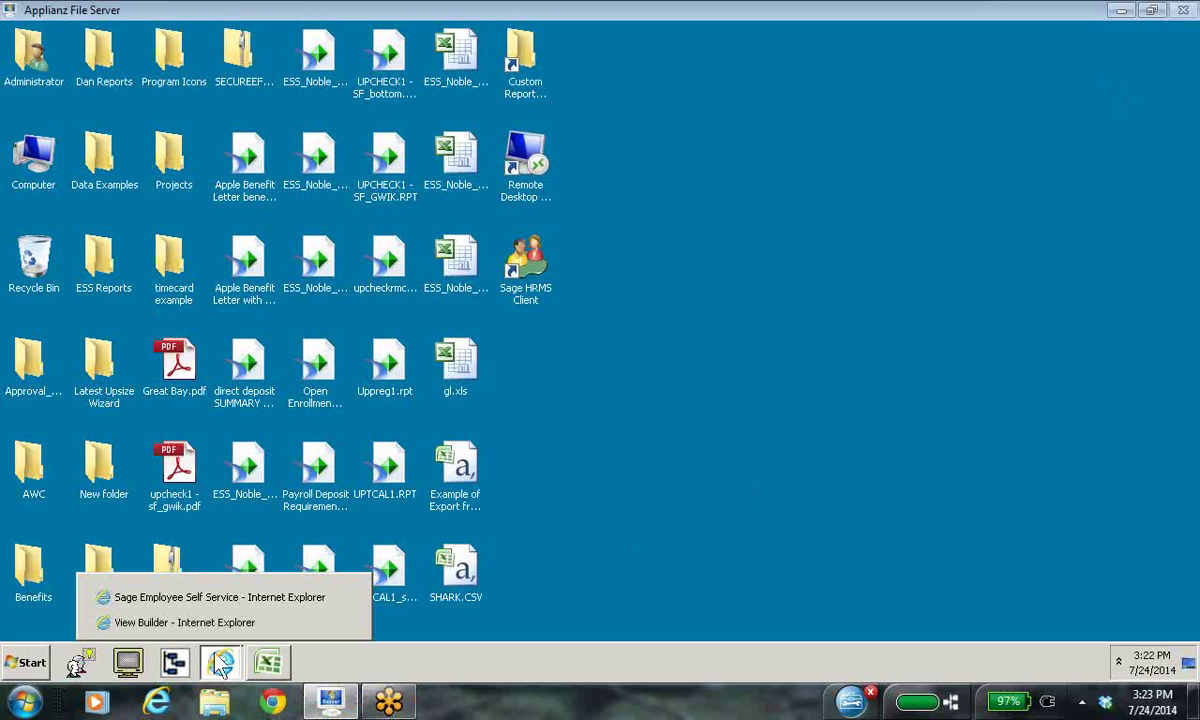
left_click(236, 596)
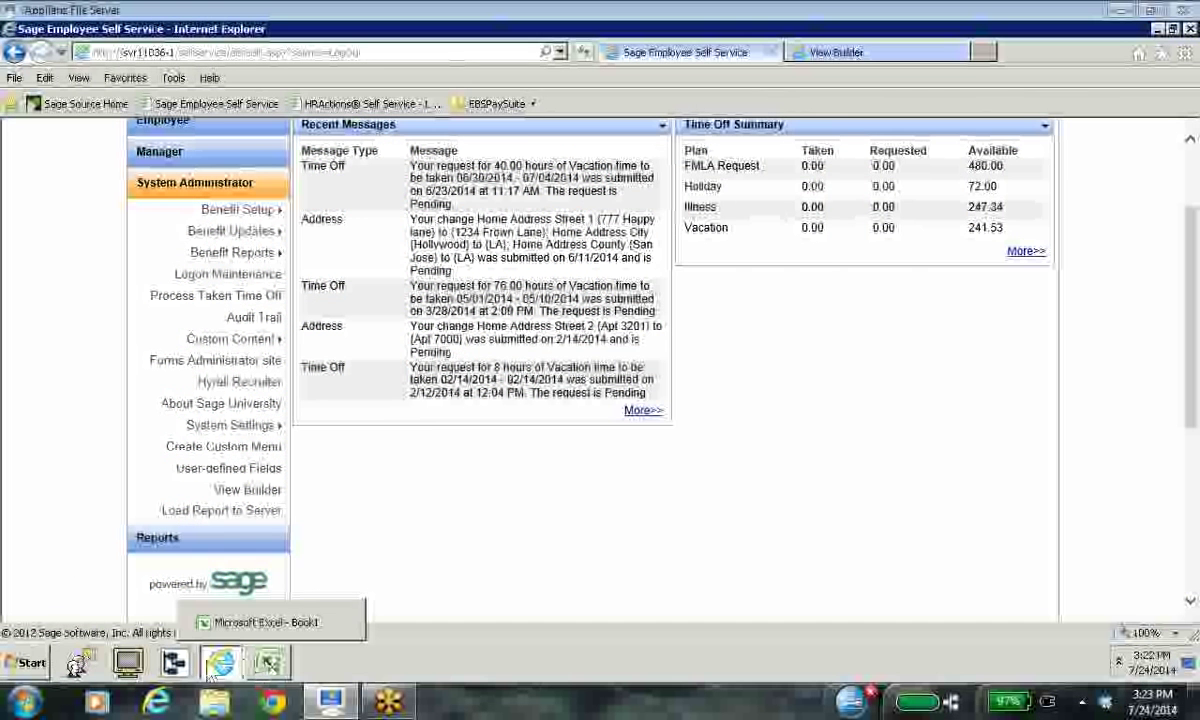
mouse_move(220, 675)
left_click(195, 622)
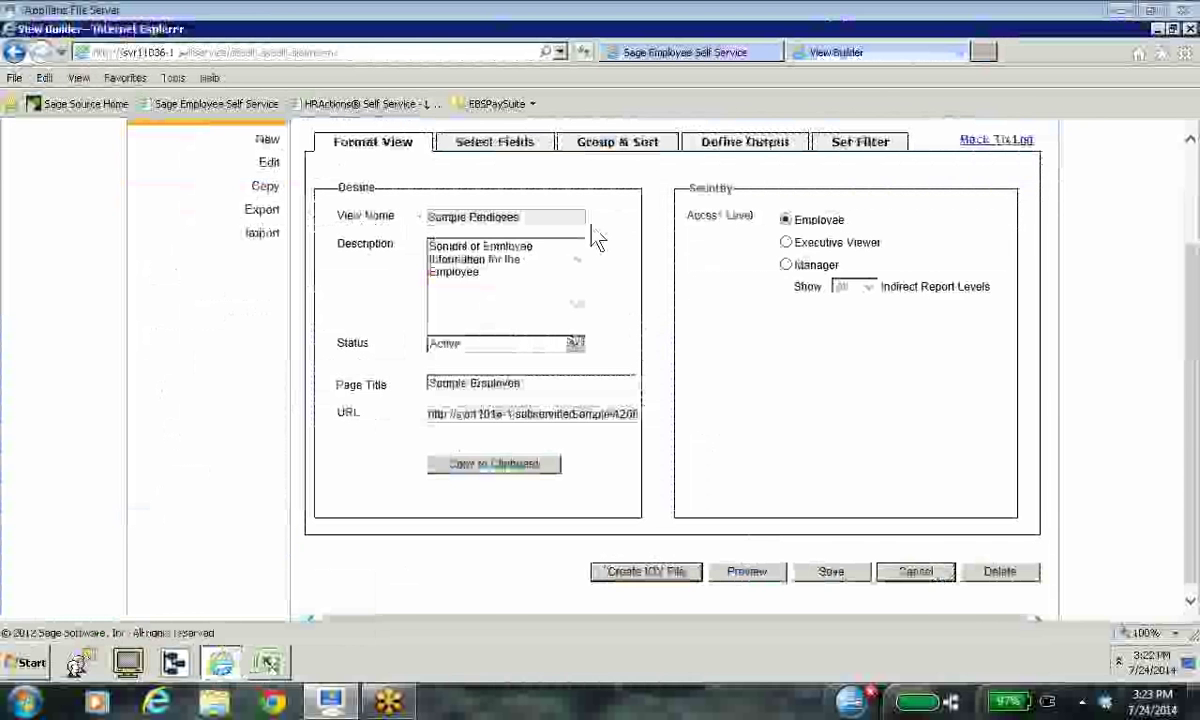
left_click(648, 578)
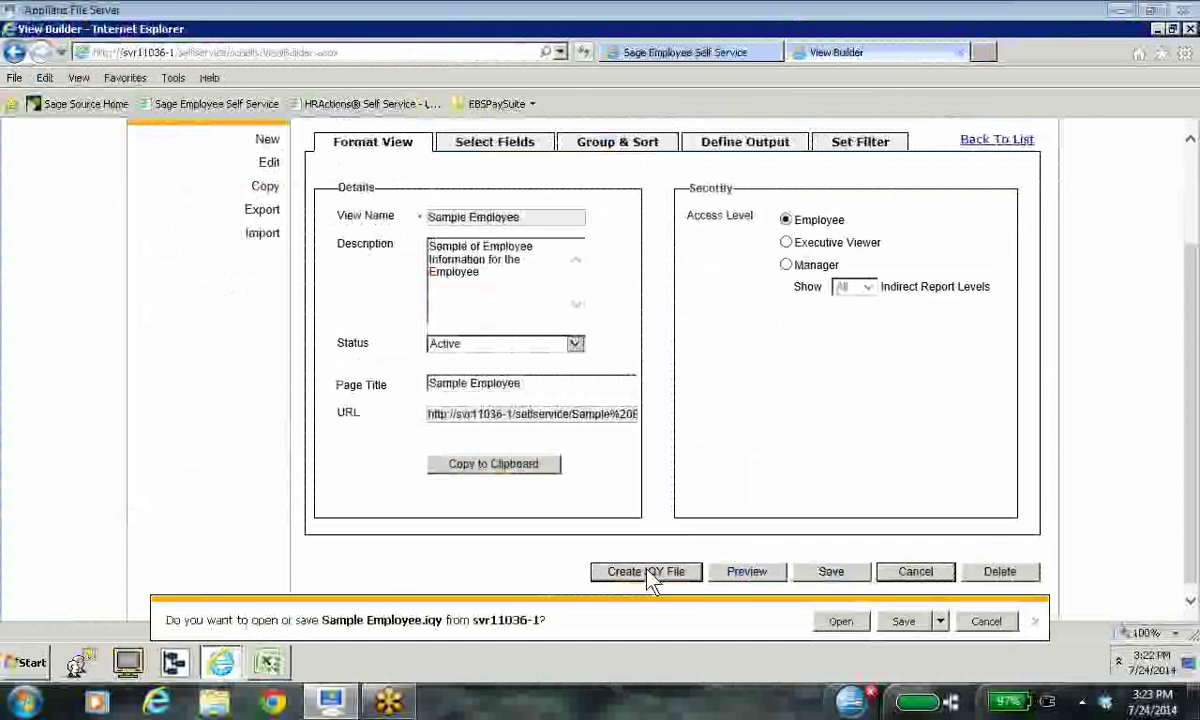
left_click(840, 622)
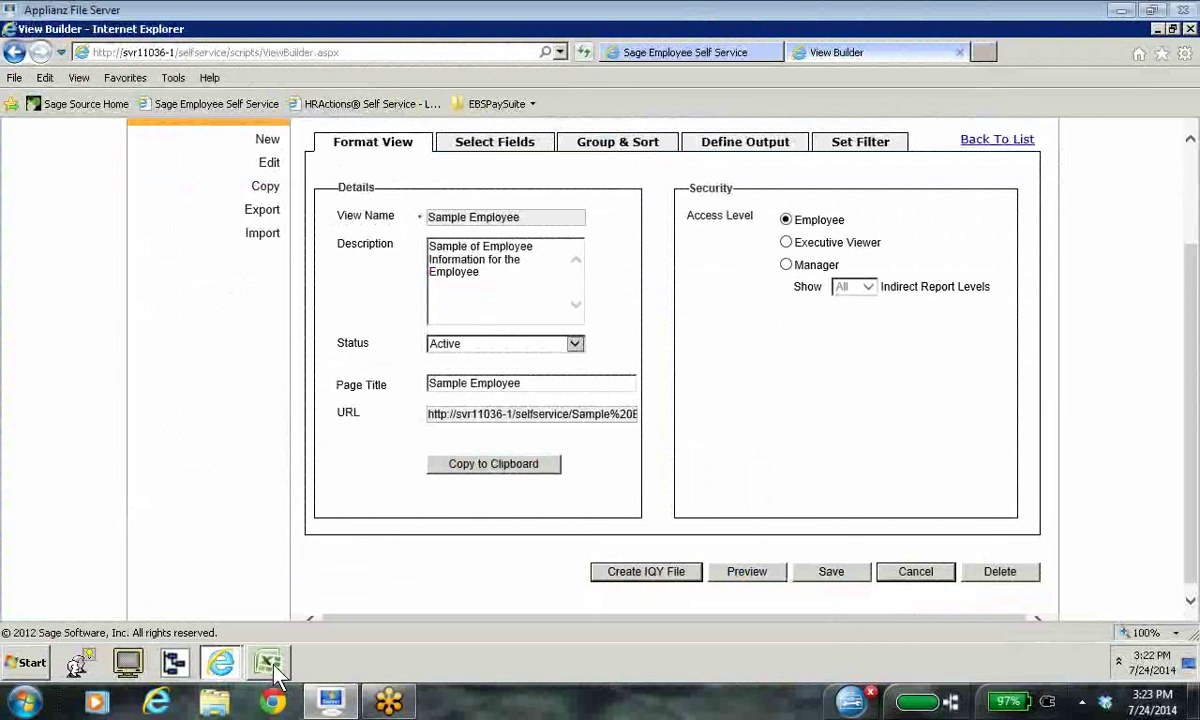
mouse_move(268, 660)
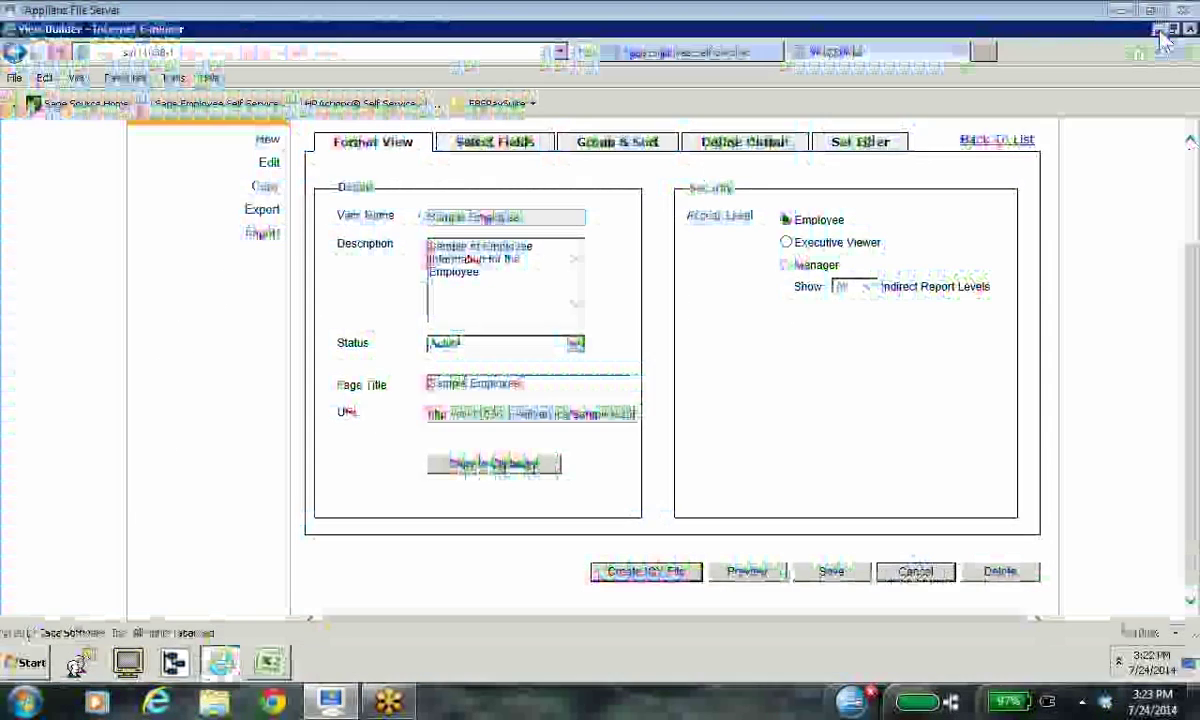
Step: Bring Excel's Book1 forward, paste the clipboard at cell A1, and minimize Excel
left_click(1158, 30)
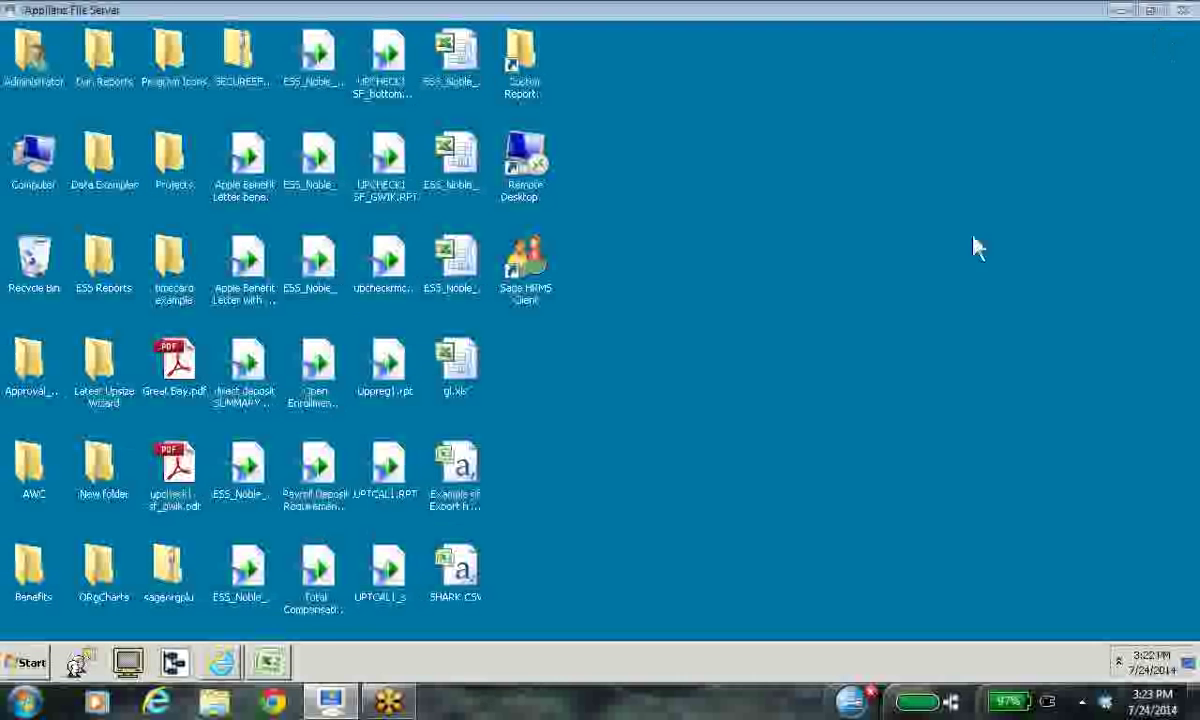
left_click(224, 664)
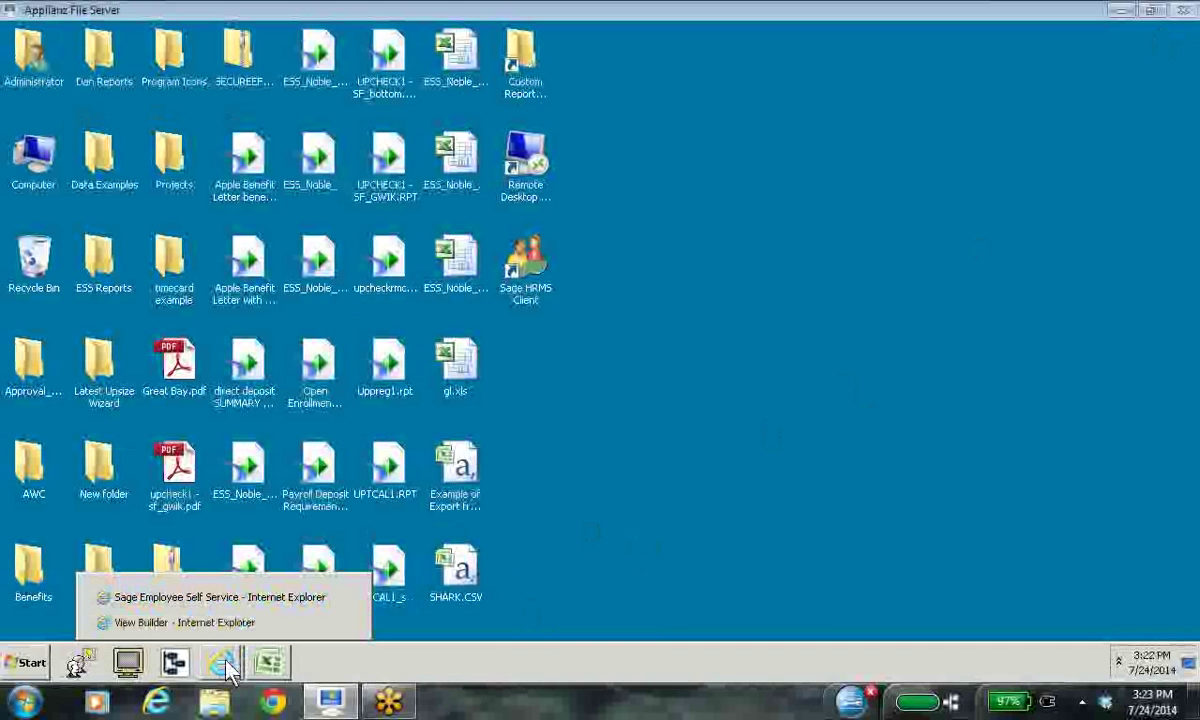
left_click(655, 368)
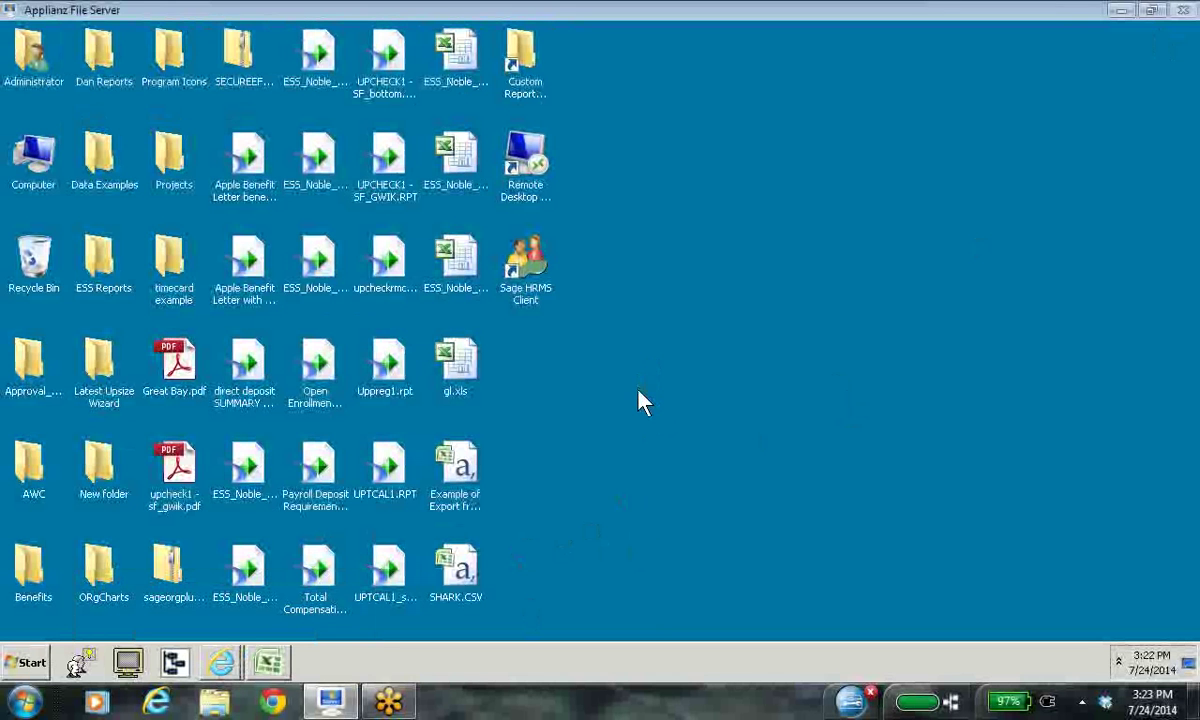
left_click(270, 666)
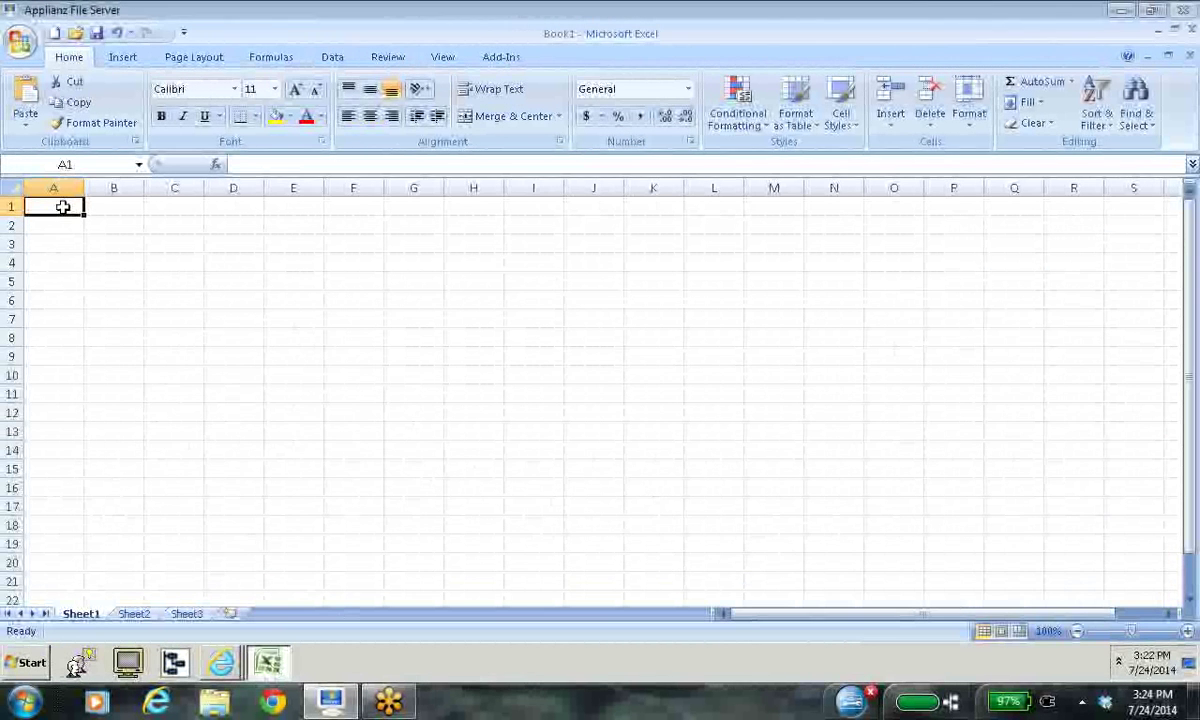
right_click(62, 206)
left_click(108, 258)
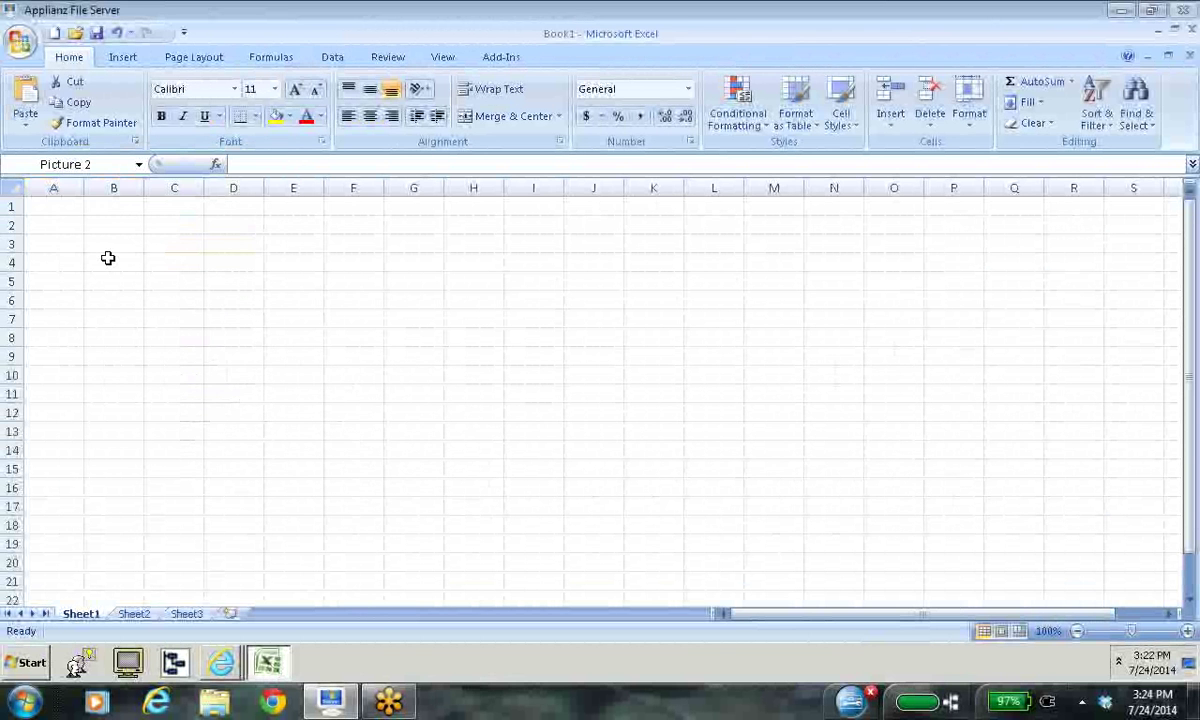
left_click(40, 212)
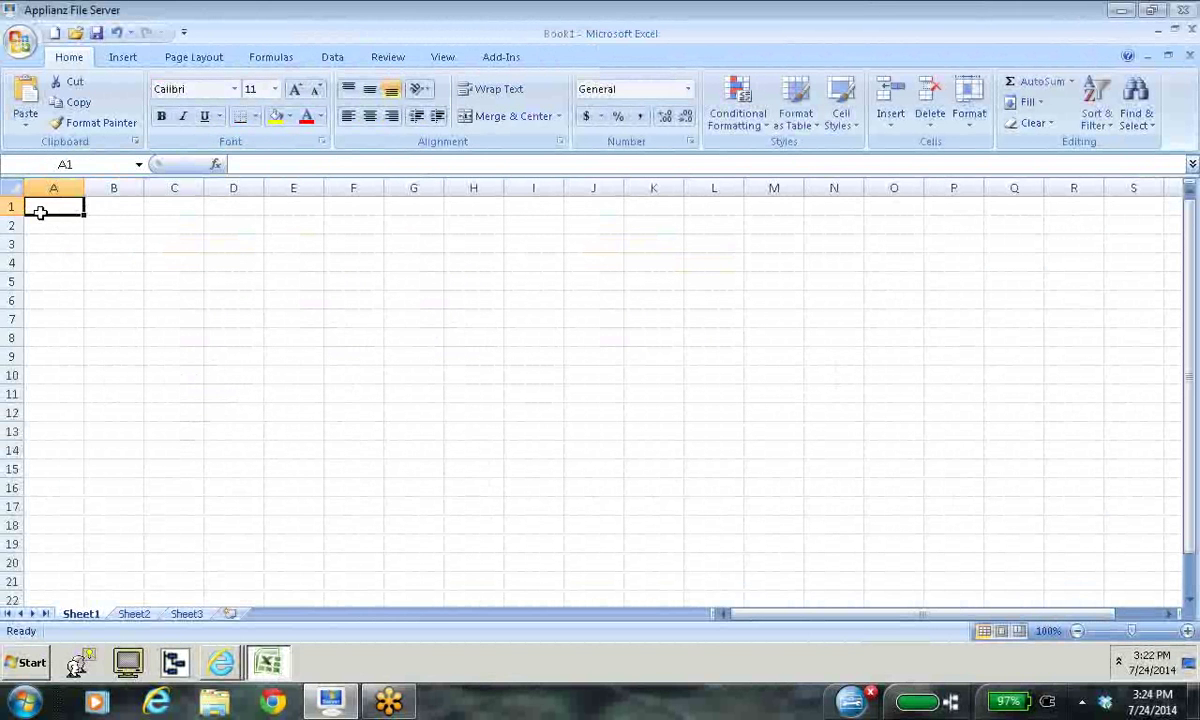
left_click(1158, 33)
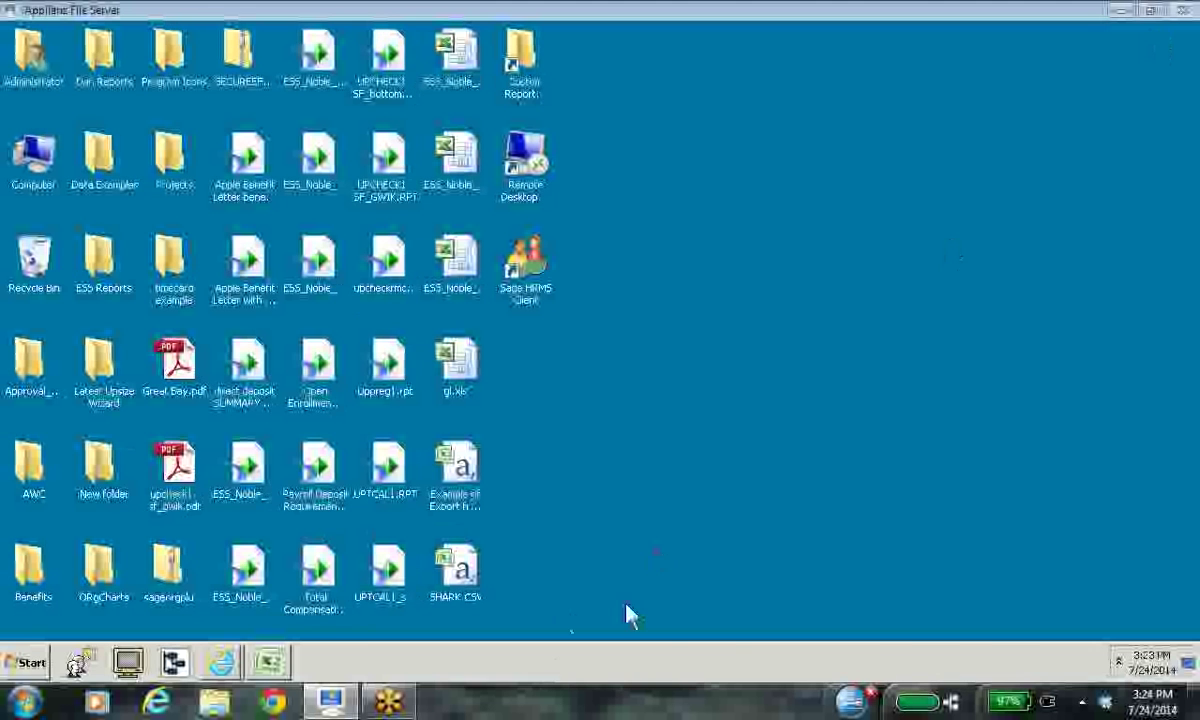
Step: Copy the Sample Employee view's URL to the clipboard, allowing access, then close View Builder
mouse_move(222, 660)
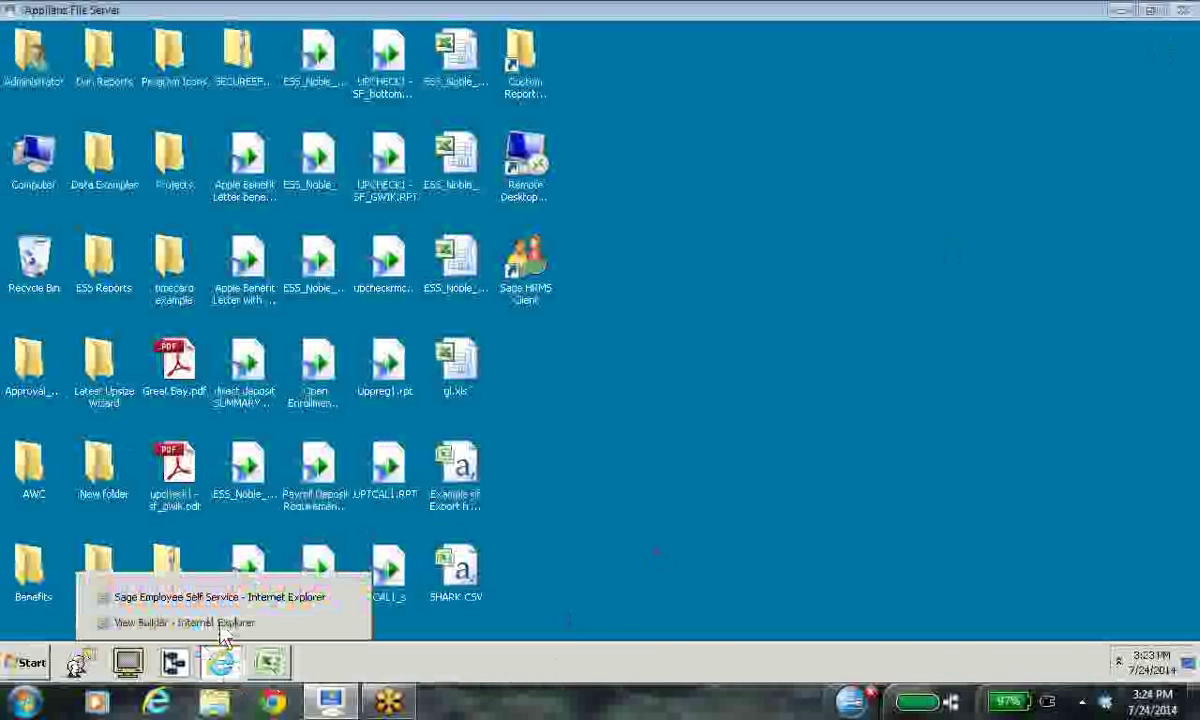
left_click(221, 624)
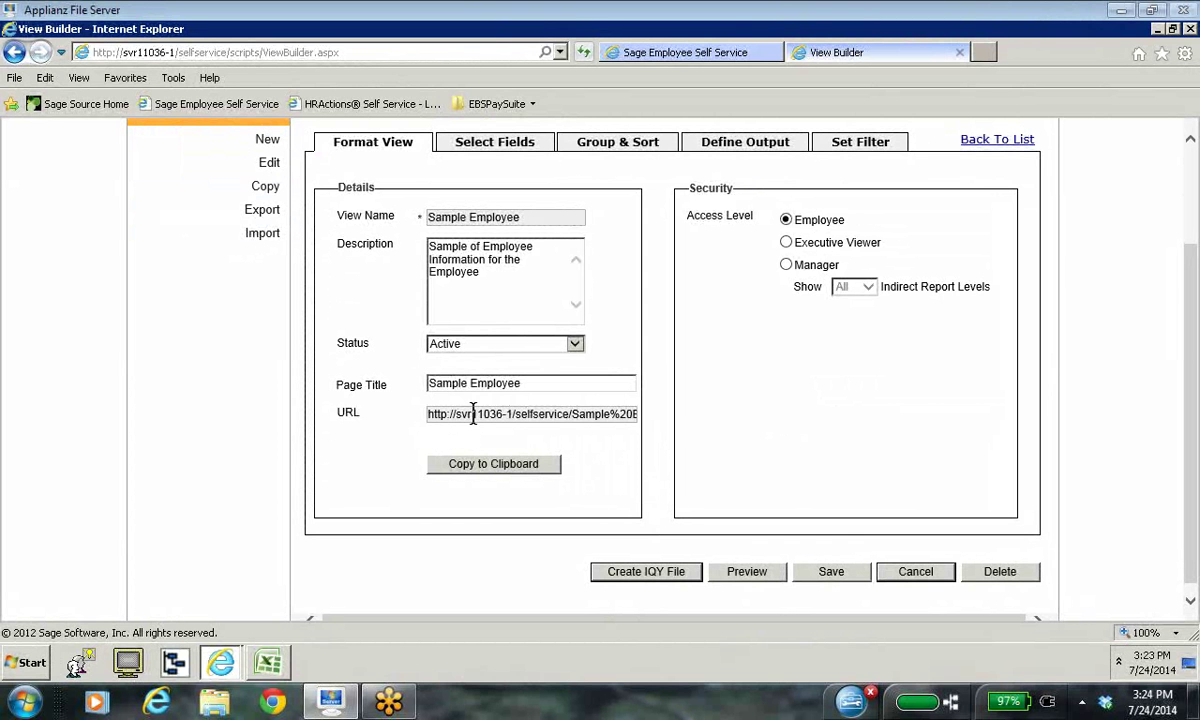
left_click(523, 466)
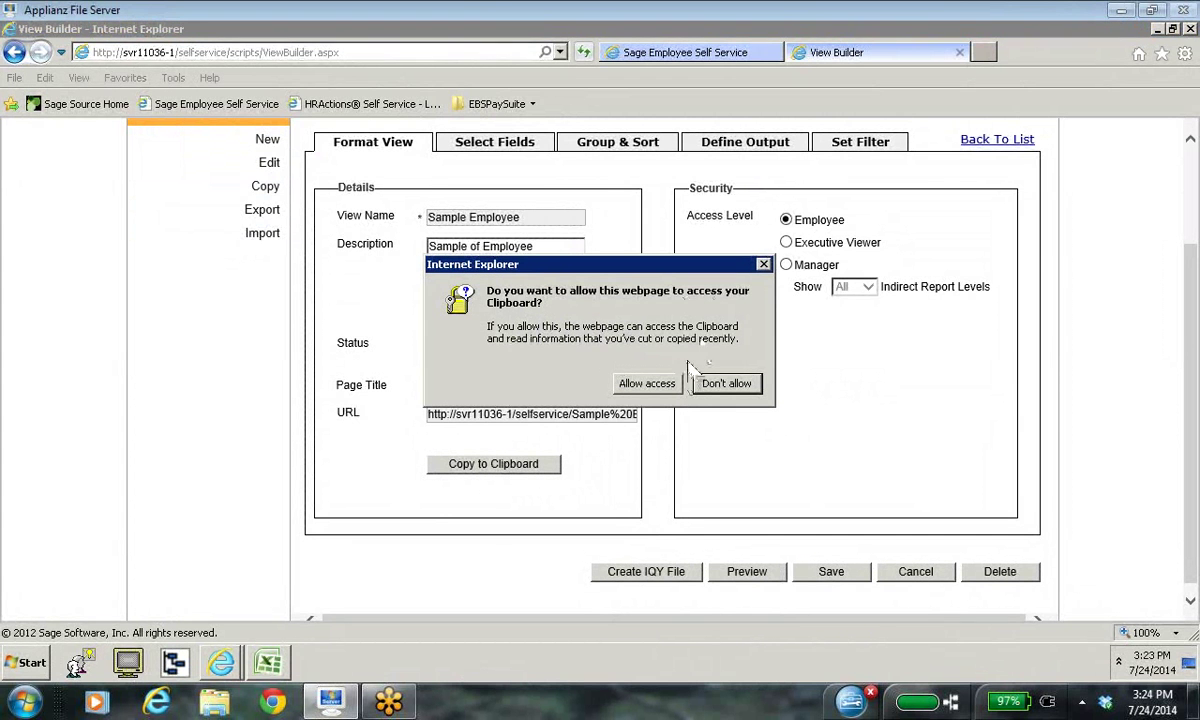
left_click(668, 384)
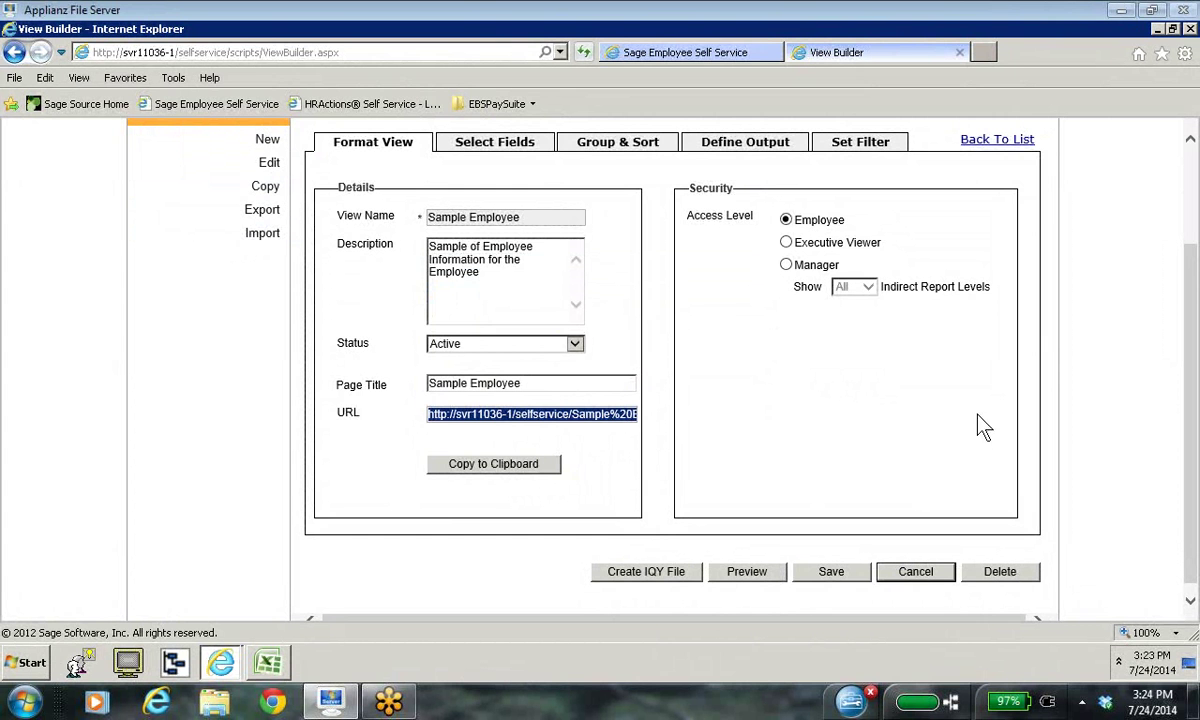
left_click(1016, 145)
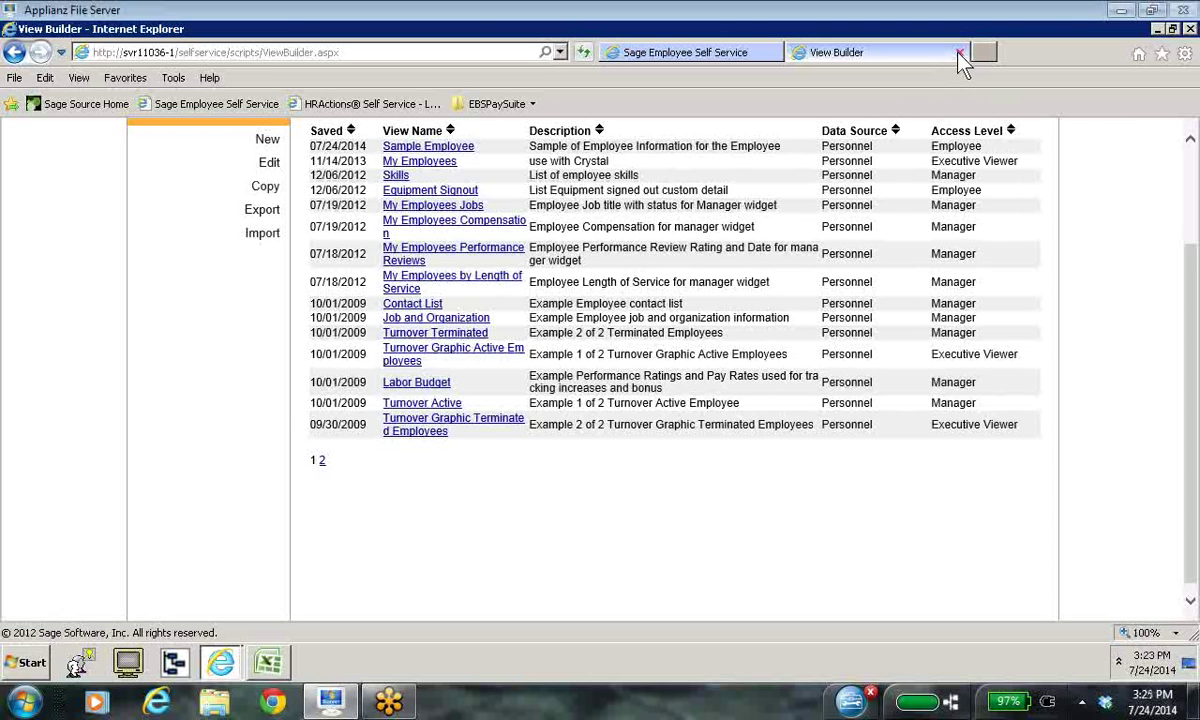
left_click(959, 53)
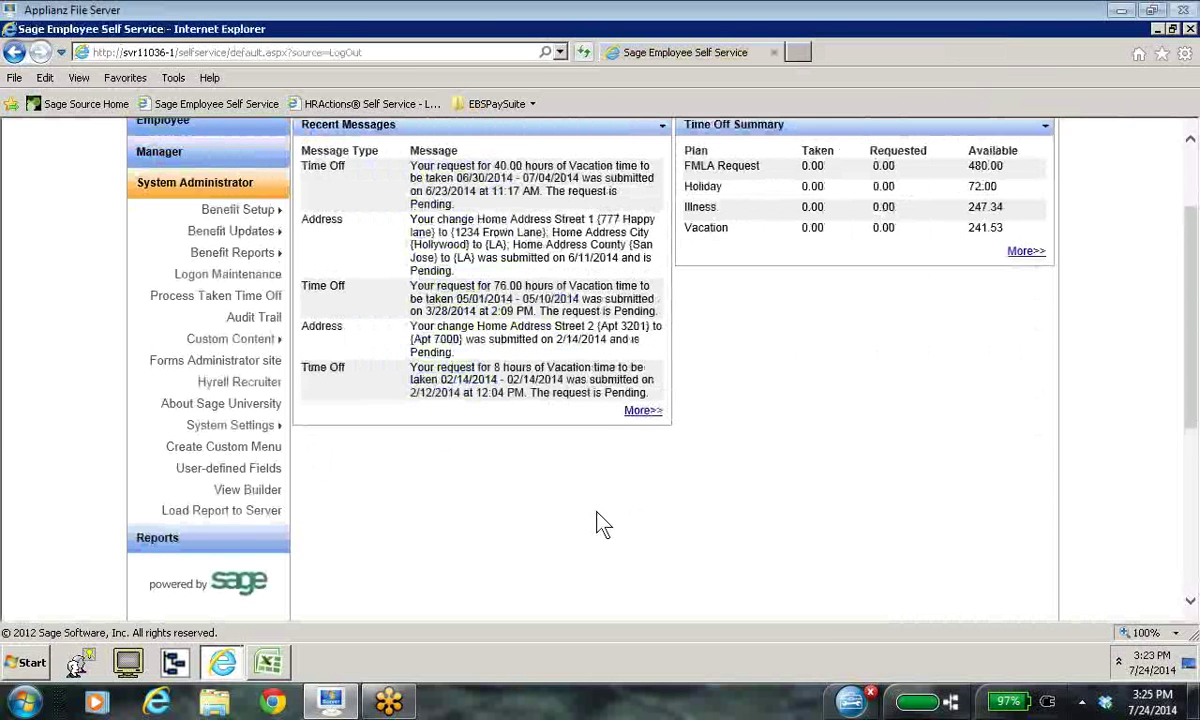
Step: Open Custom Content > Create Web Links and begin a new web link
mouse_move(258, 425)
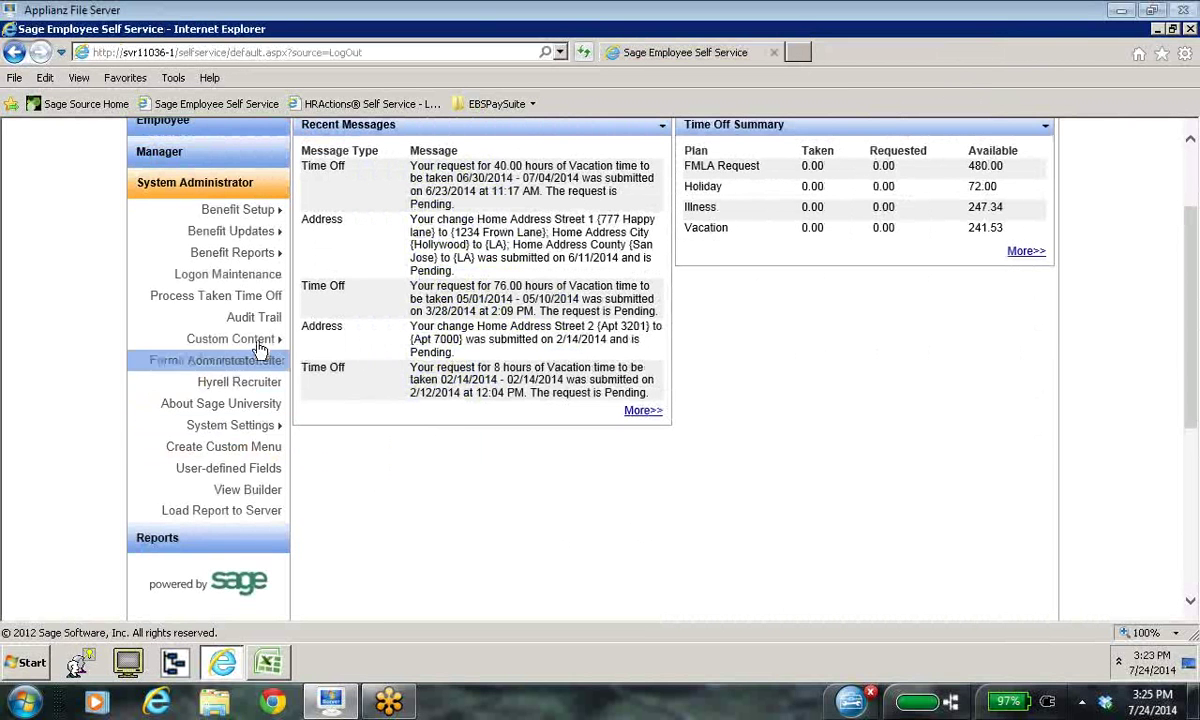
mouse_move(262, 345)
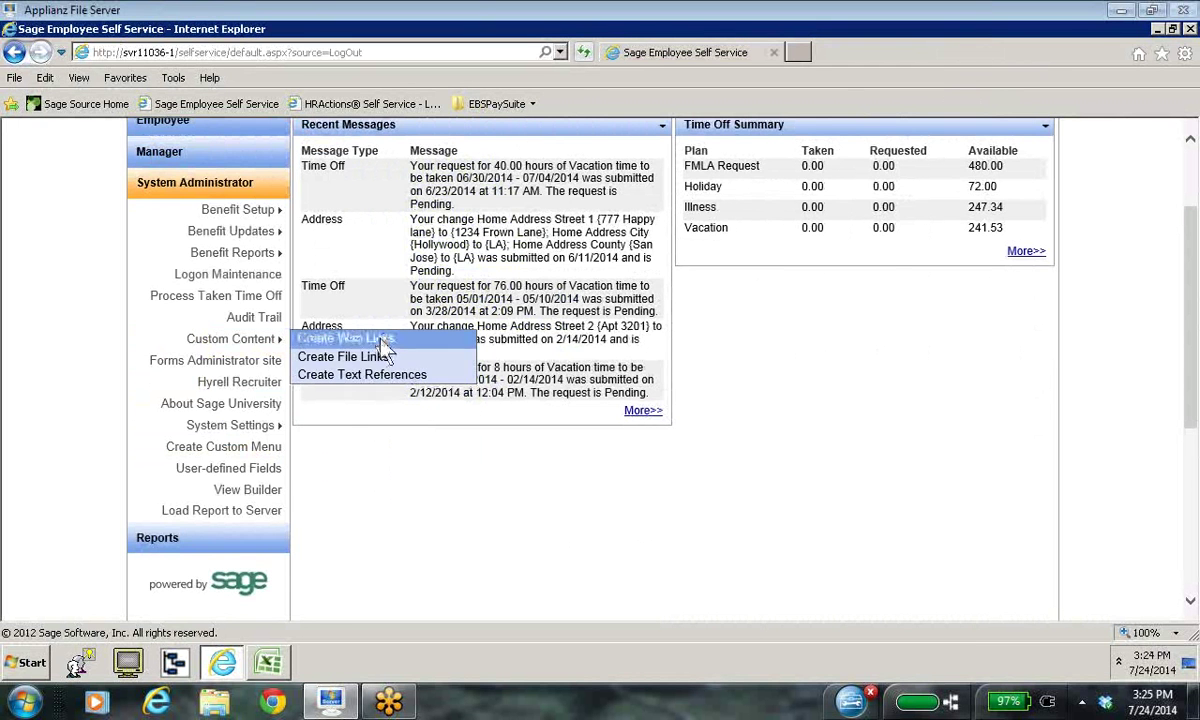
left_click(383, 343)
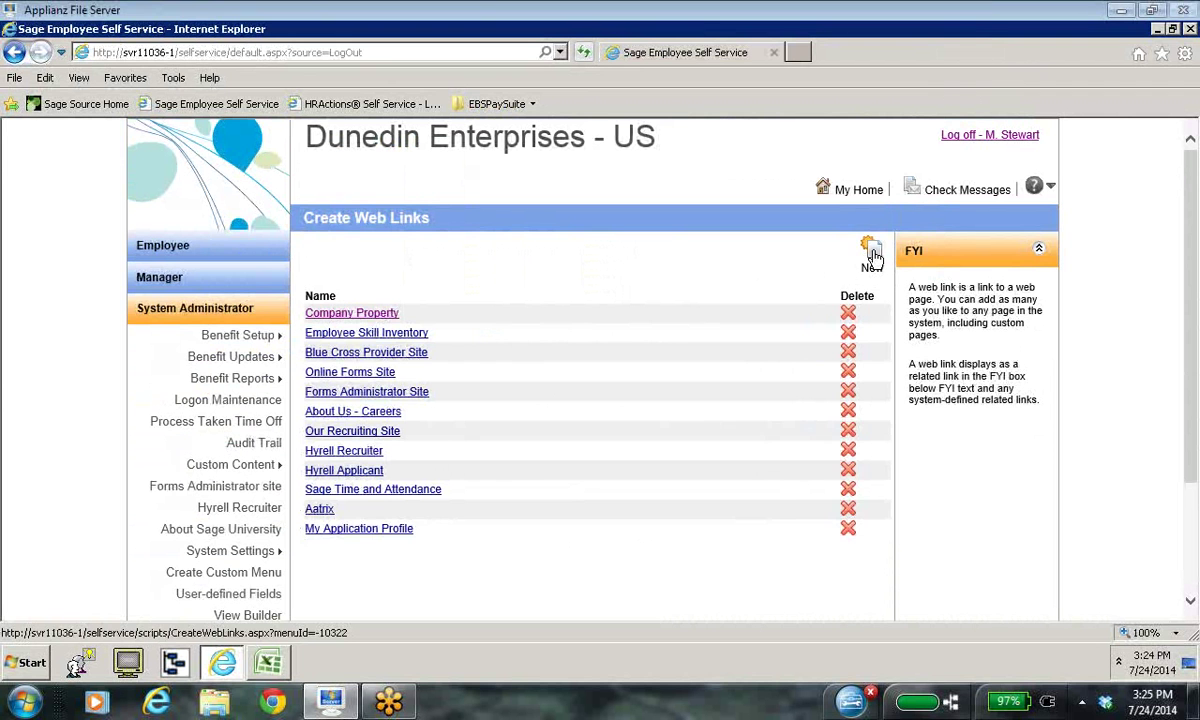
left_click(872, 257)
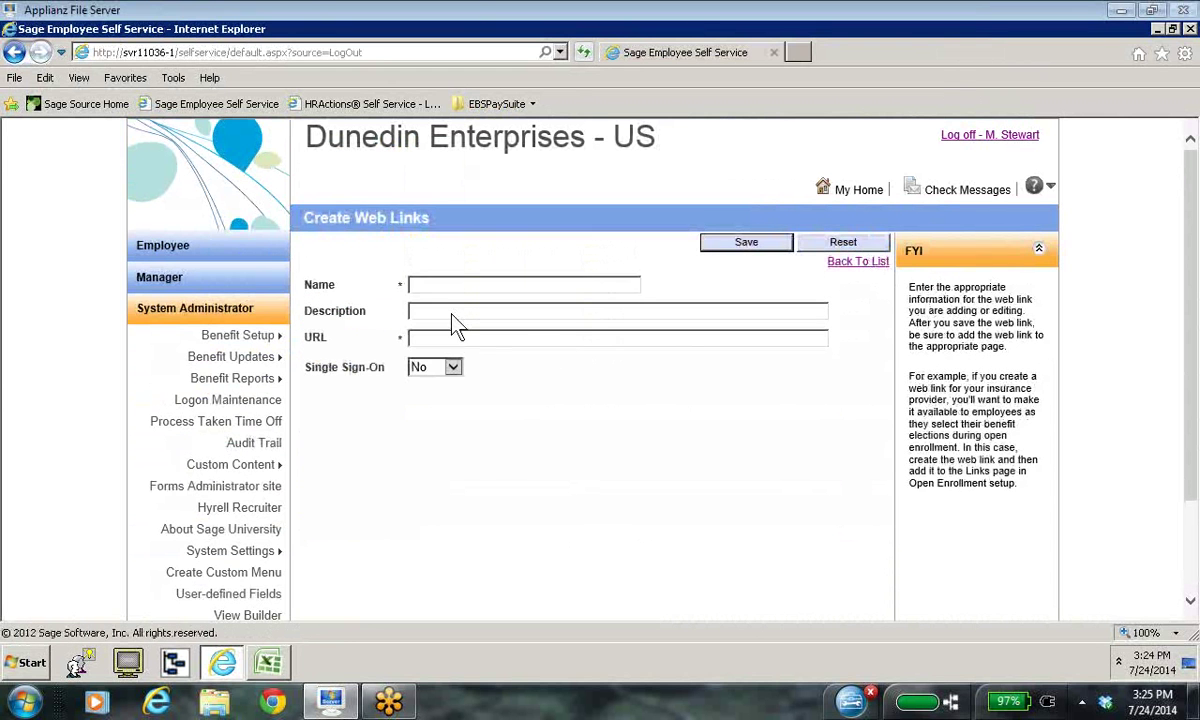
Step: Save web link 'Employee Sample' with the pasted view URL and description 'Employee Sample'
left_click(445, 311)
left_click(418, 340)
key("ctrl+v")
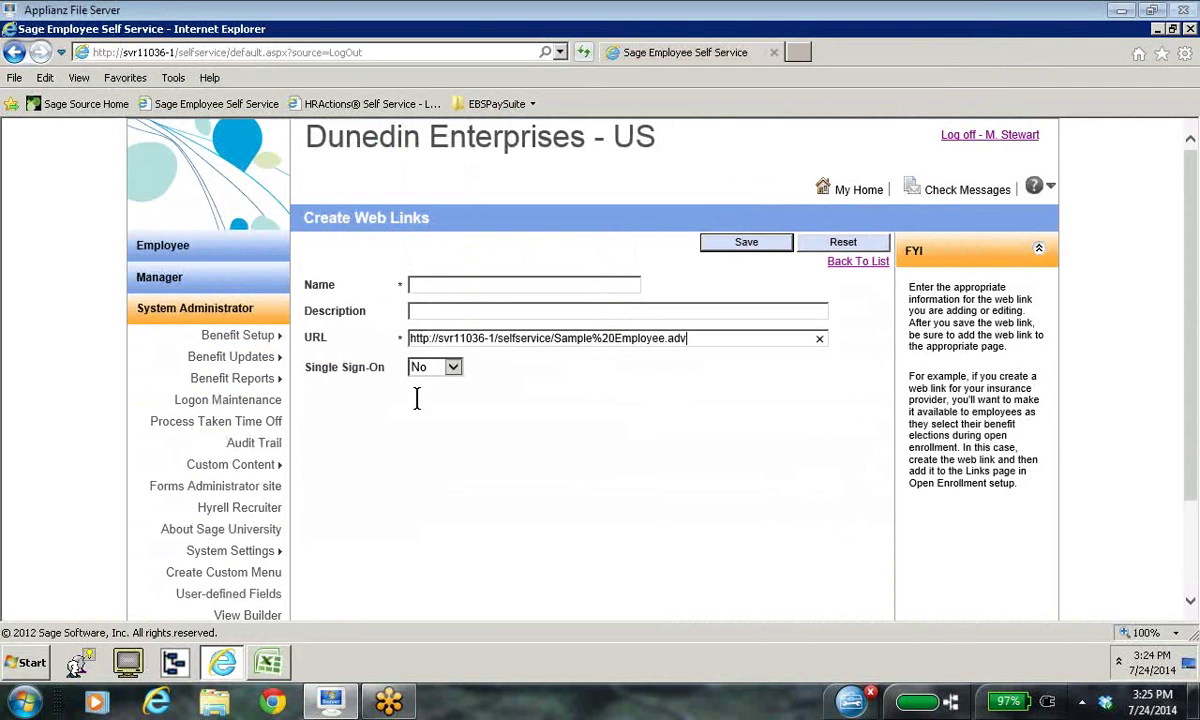
left_click(426, 284)
type("Employee Sample")
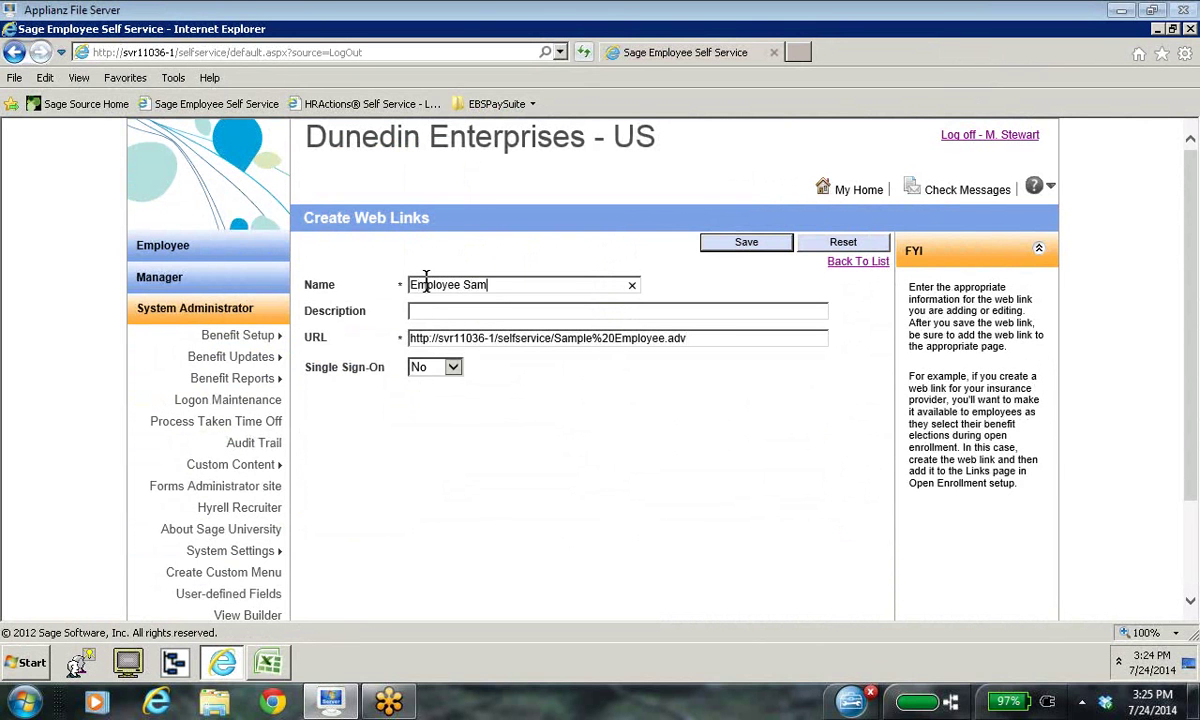
left_click(428, 311)
type("Employee ")
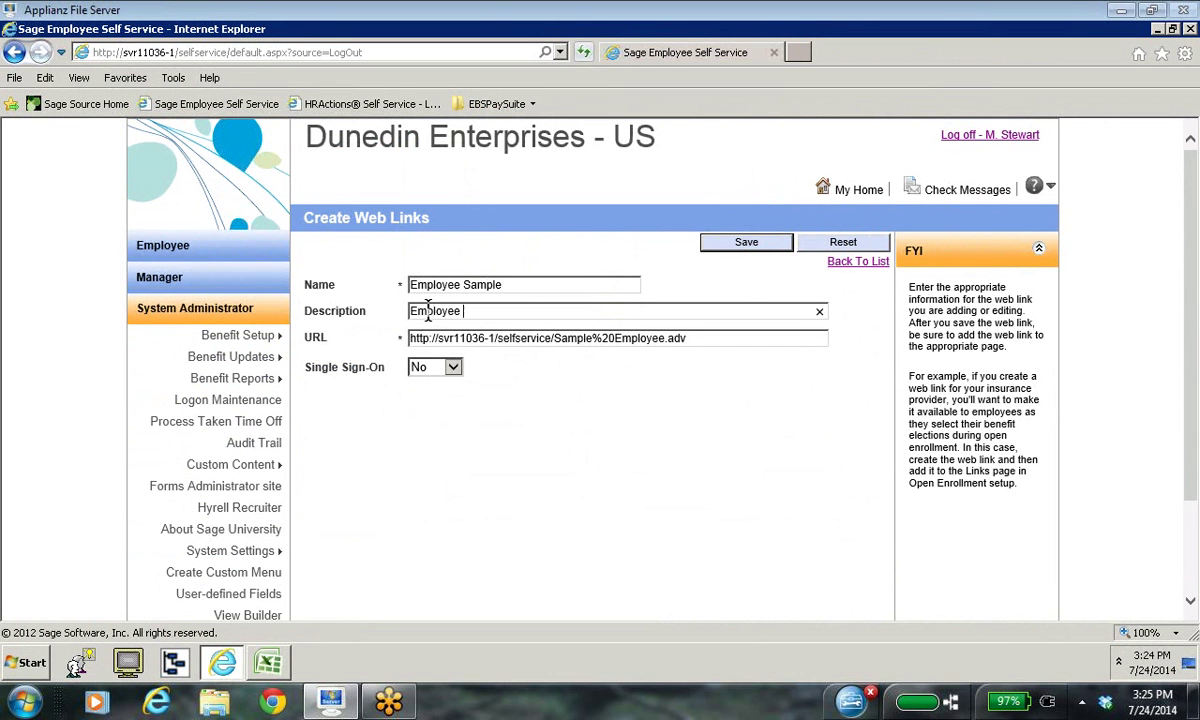
type("Sample")
left_click(775, 249)
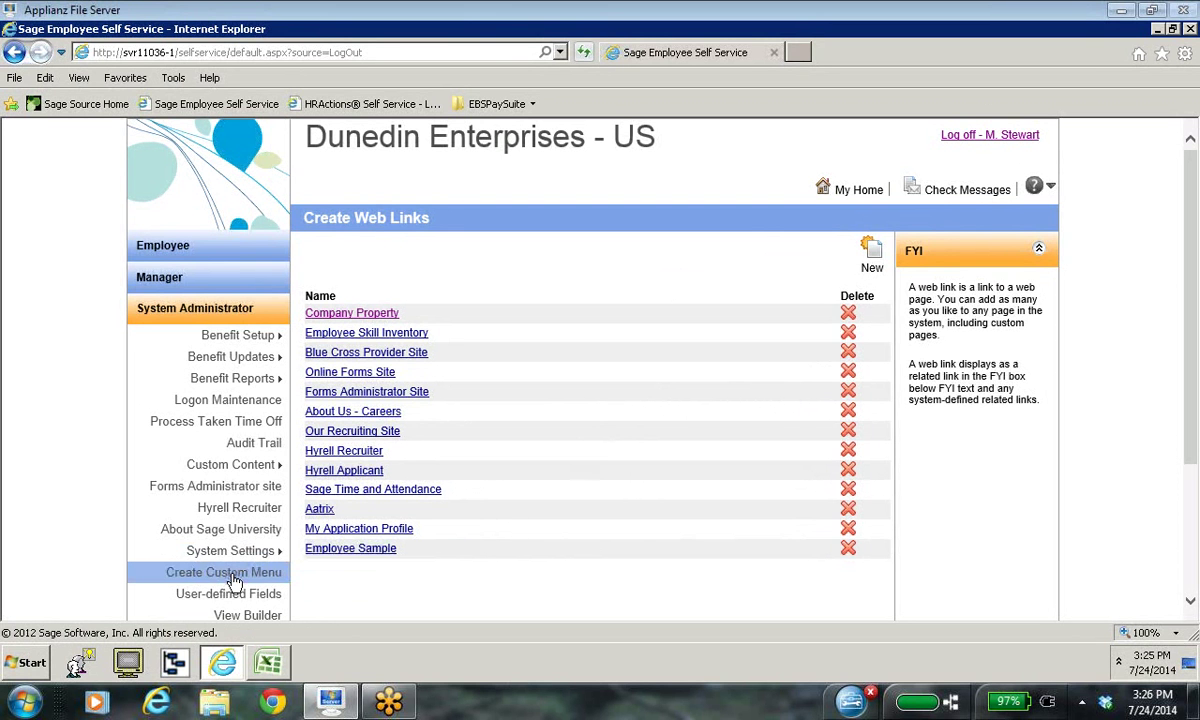
Step: Open Create Custom Menu and start a new item under Employee Menus
left_click(233, 574)
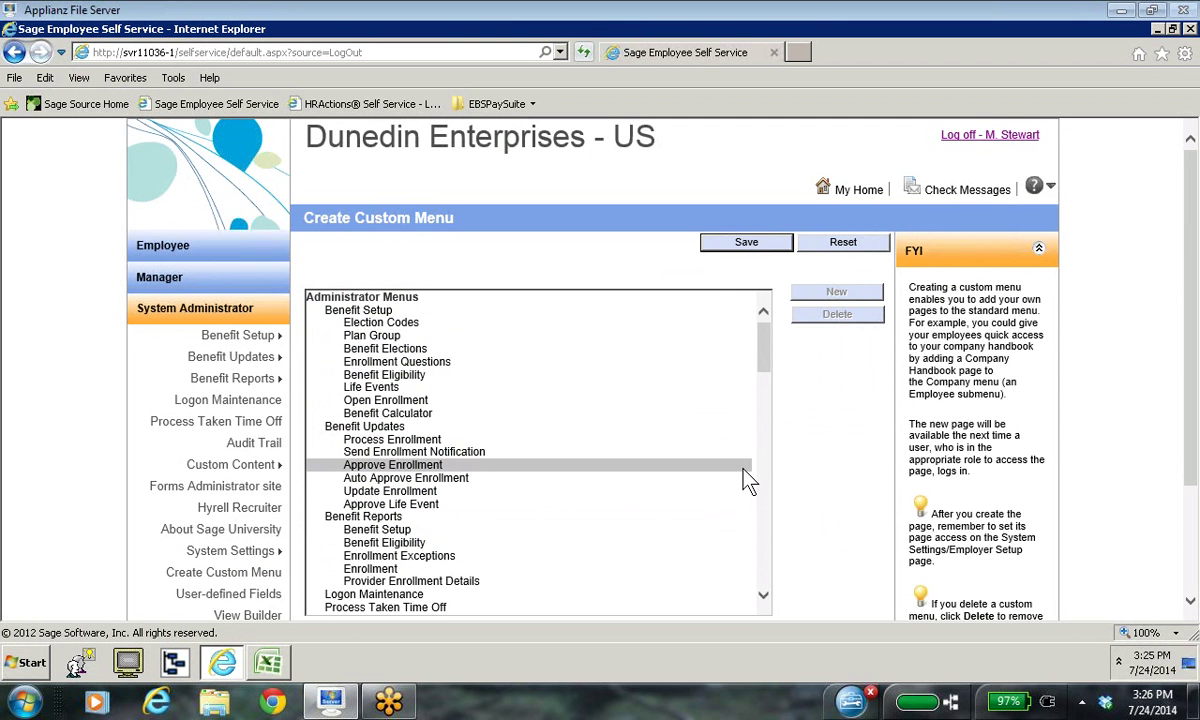
left_click(764, 596)
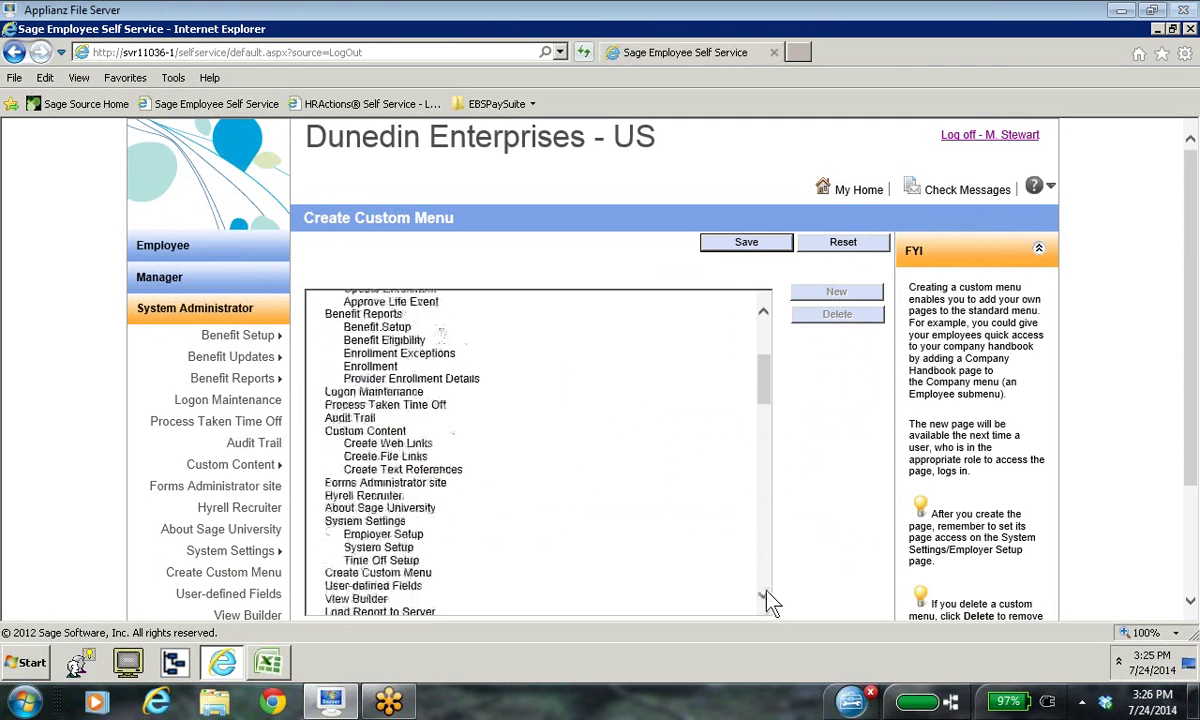
left_click(764, 597)
left_click(764, 597)
scroll(676, 529, "down", 2)
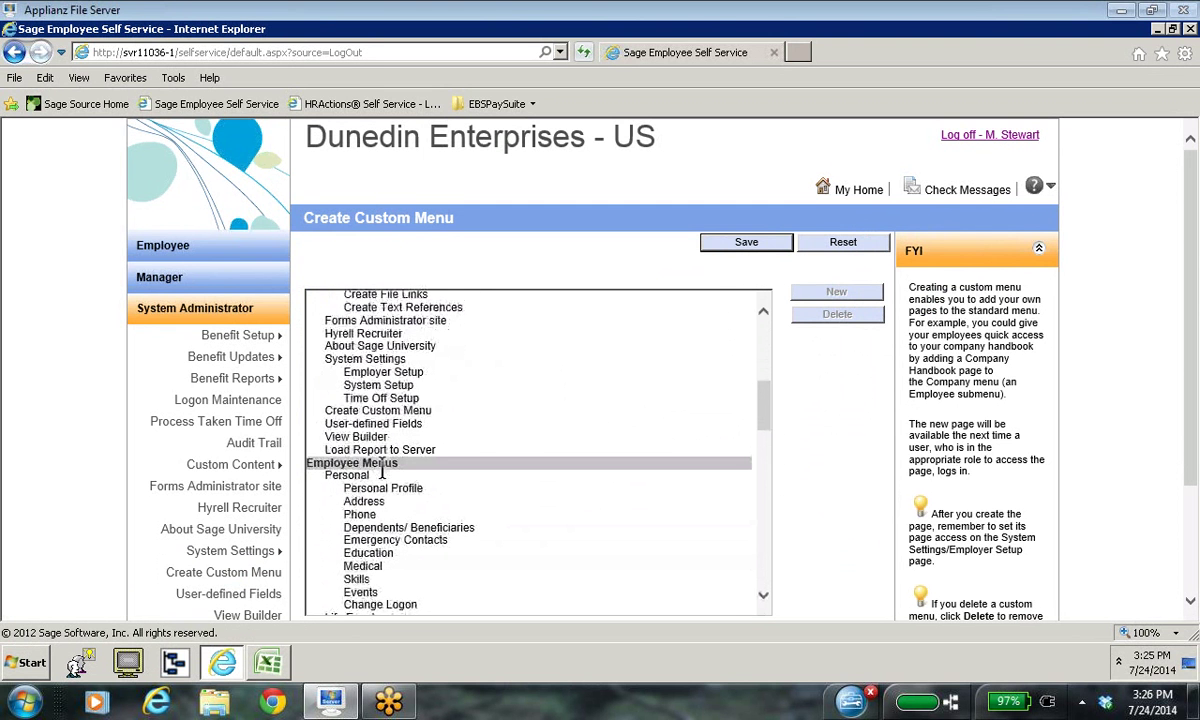
left_click(381, 462)
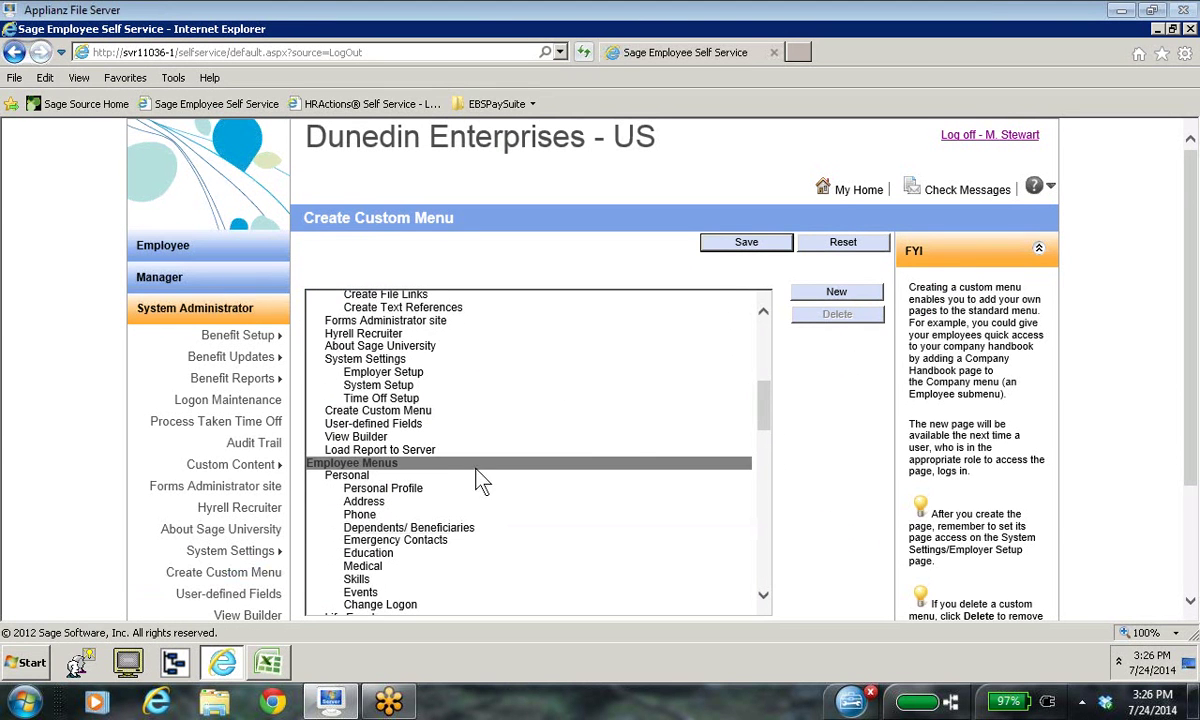
left_click(864, 300)
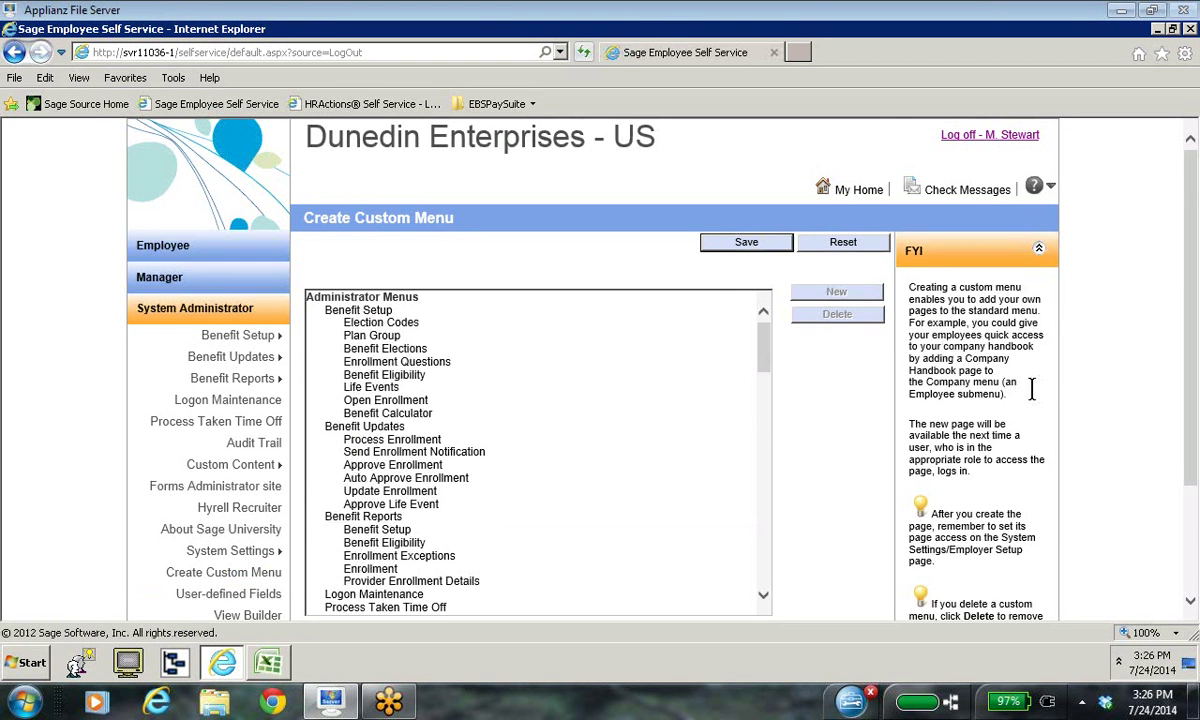
Step: Name the item 'Employee Sample', navigate it to the Employee Sample link, and save
scroll(1118, 568, "down", 2)
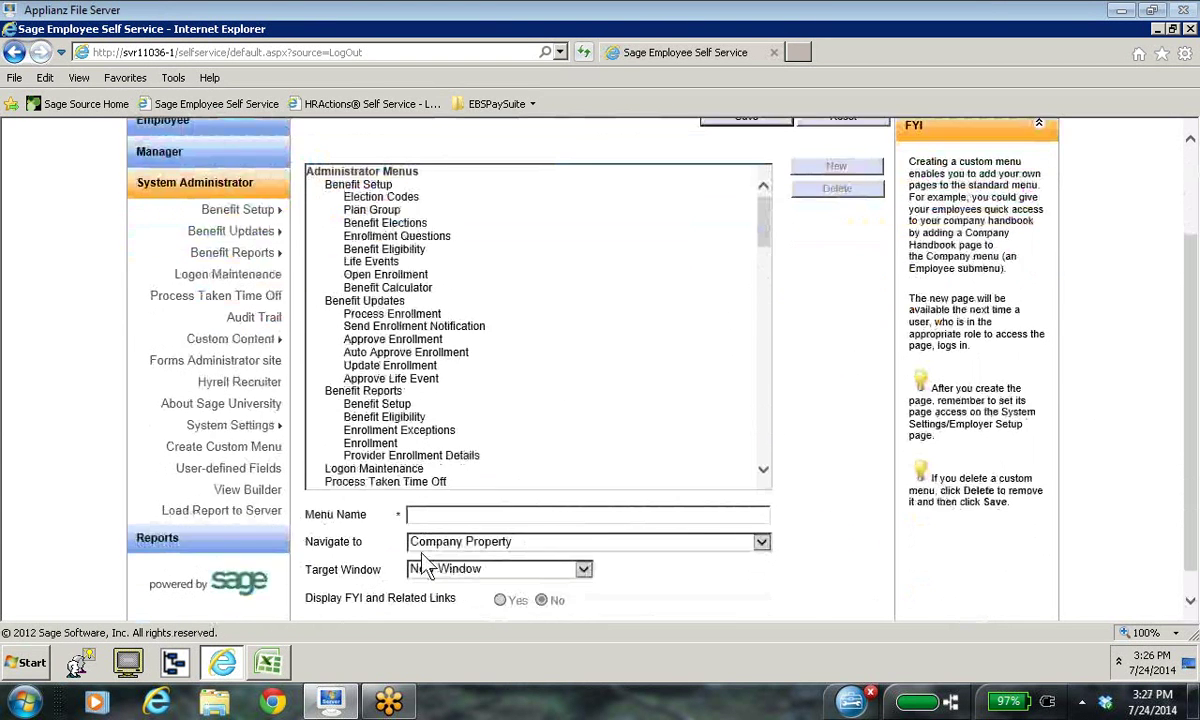
left_click(425, 510)
type("Employe")
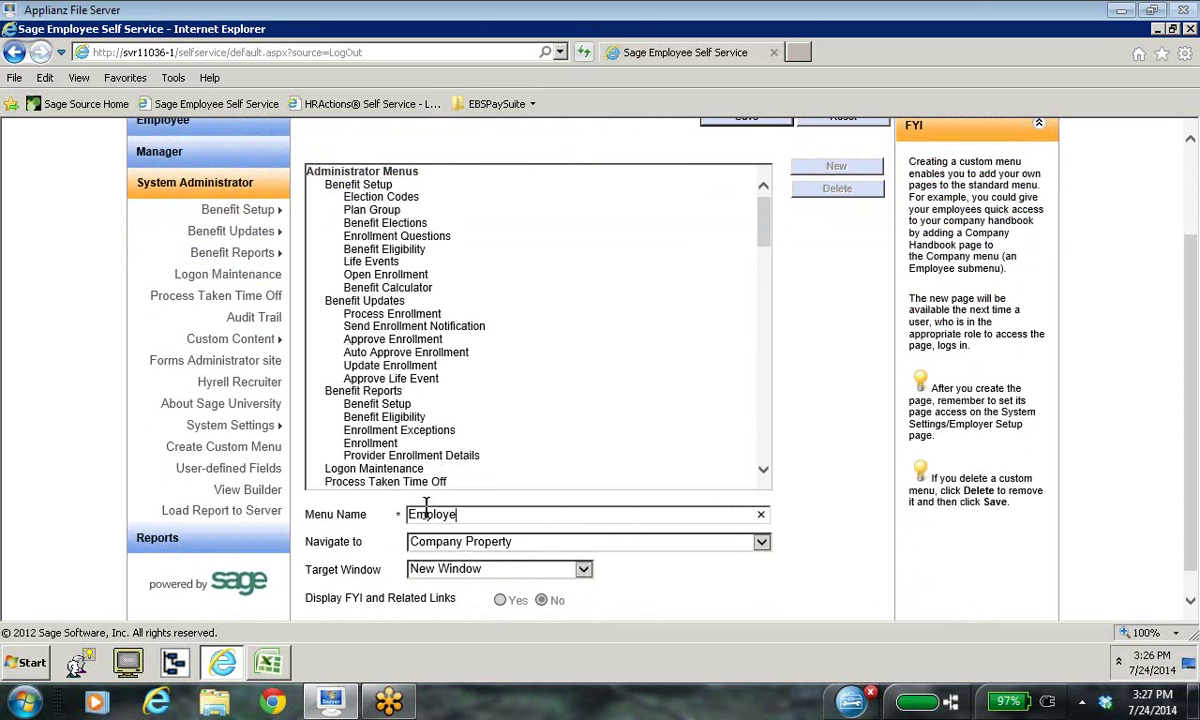
type("e Sam")
type("e")
left_click(762, 543)
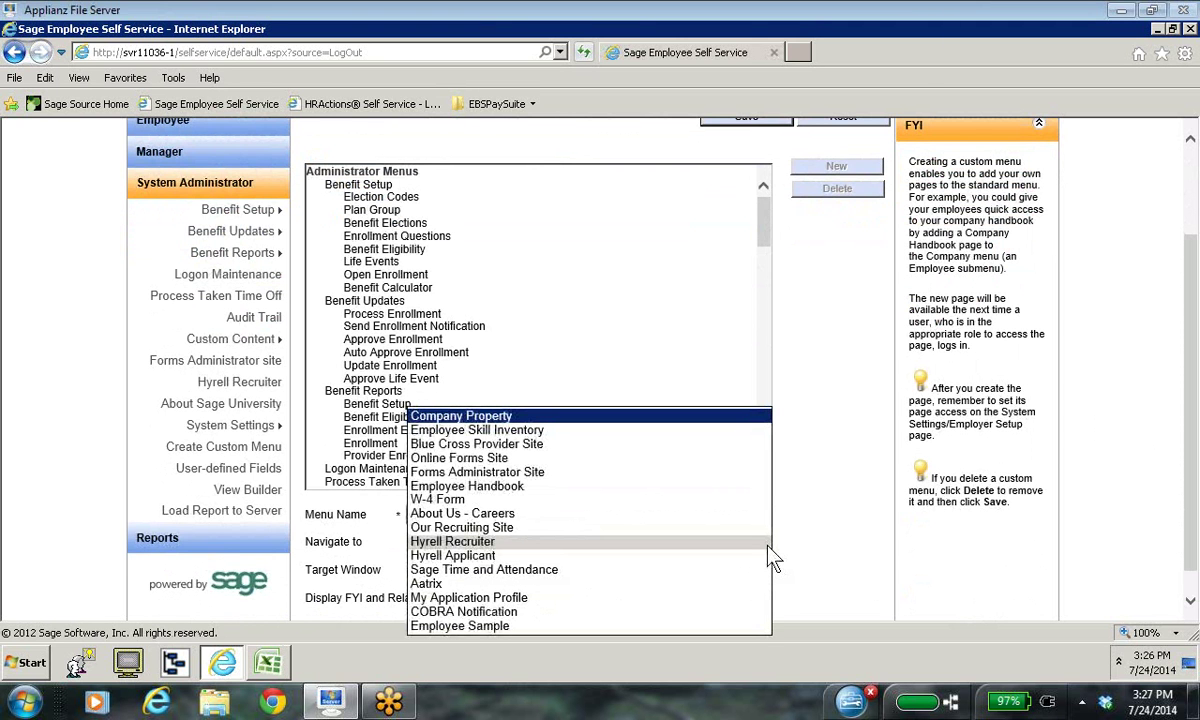
left_click(476, 626)
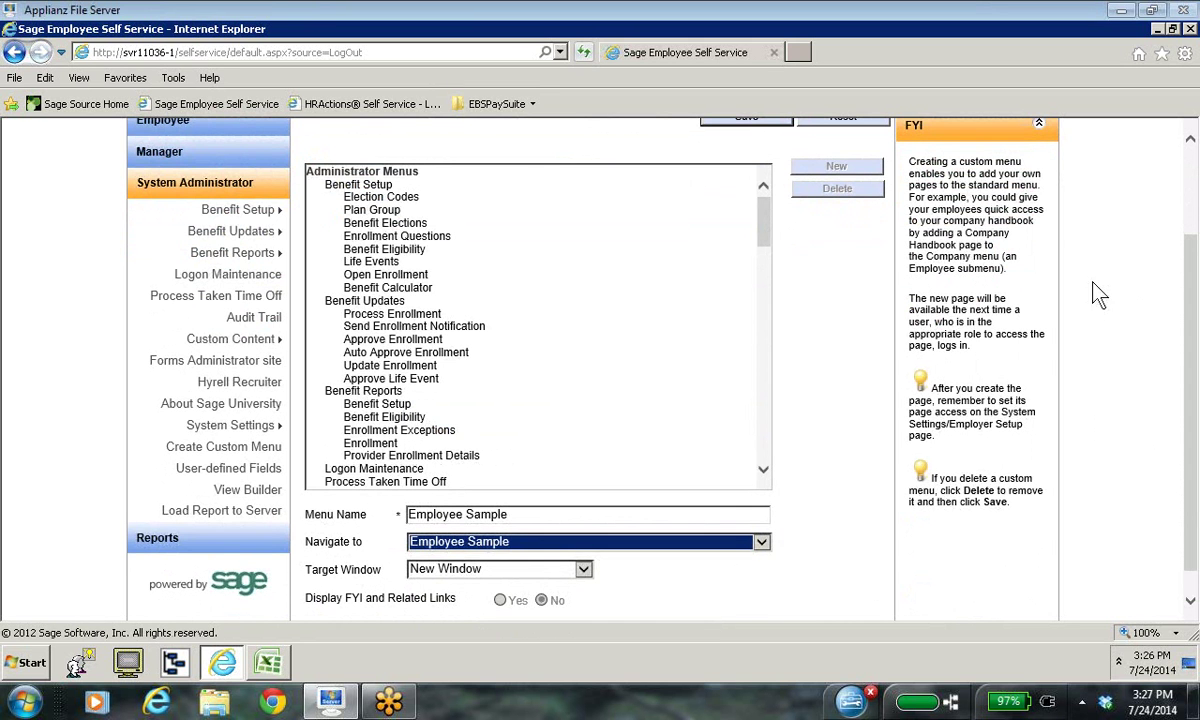
left_click(748, 126)
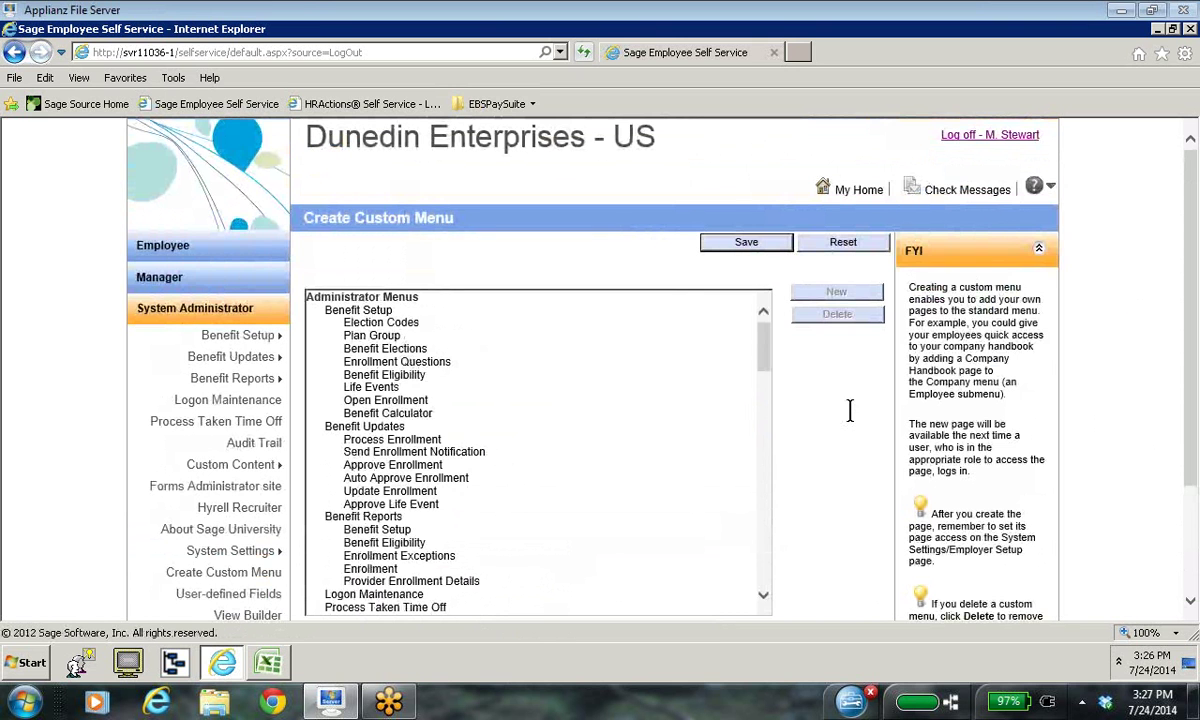
mouse_move(248, 475)
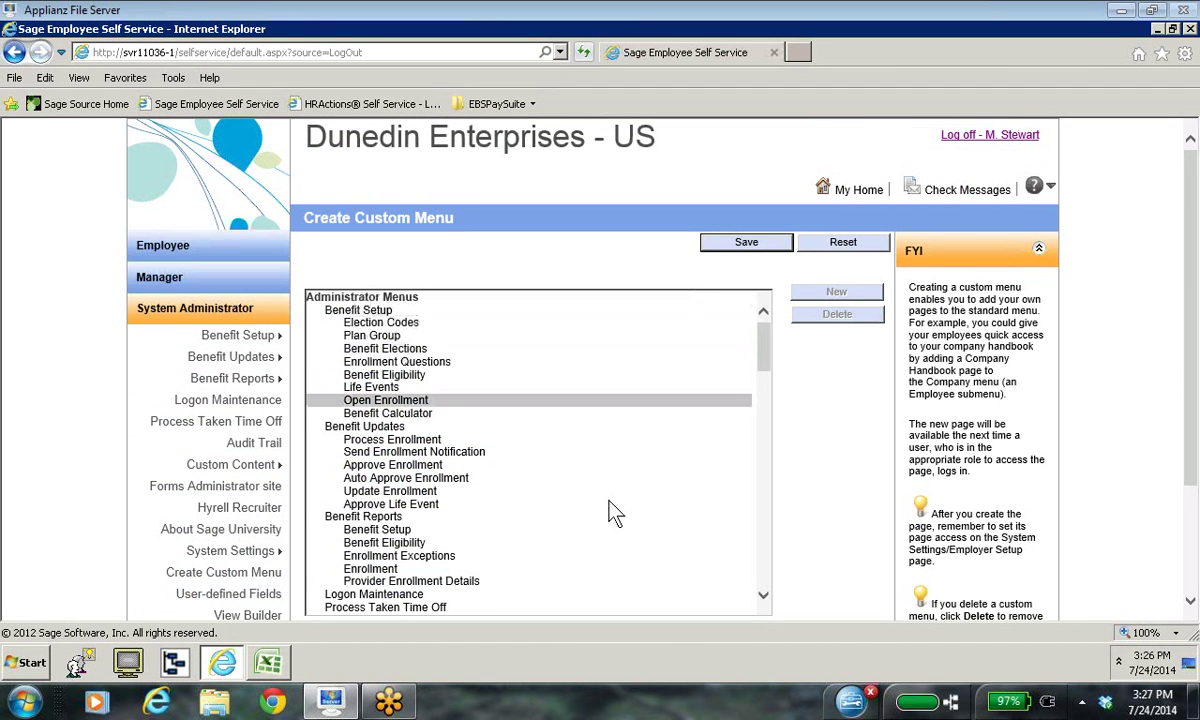
left_click(763, 596)
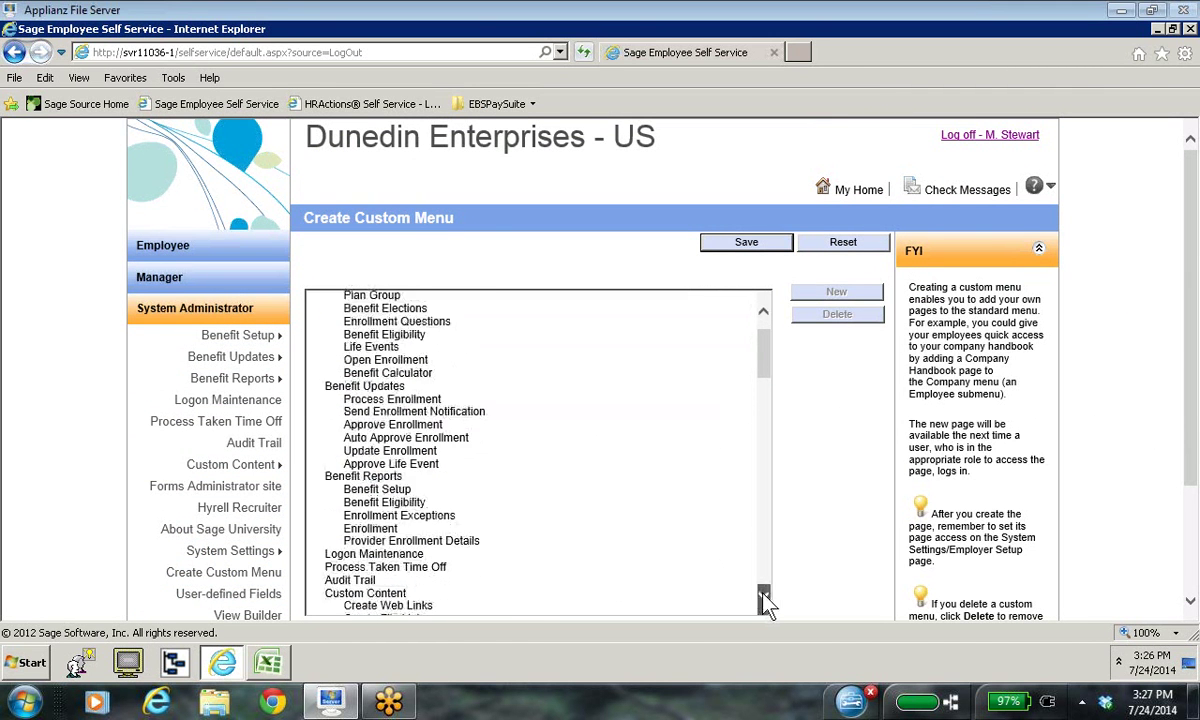
left_click(763, 596)
left_click_drag(763, 600, 766, 605)
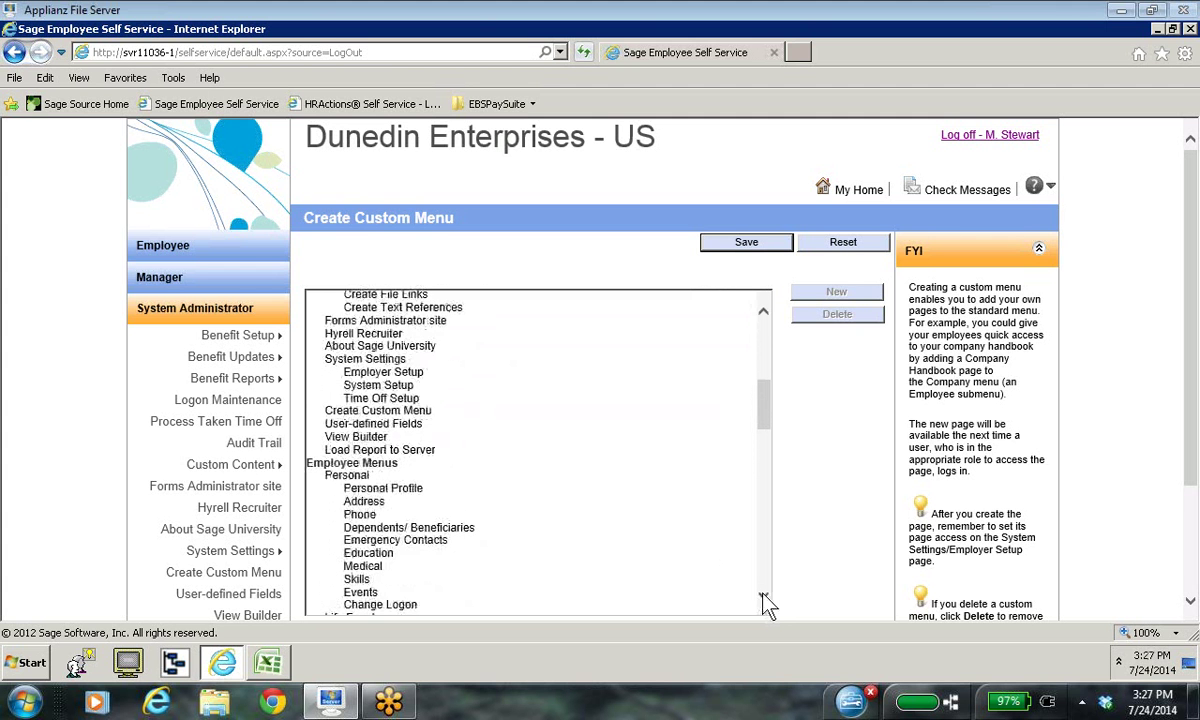
left_click_drag(765, 603, 764, 603)
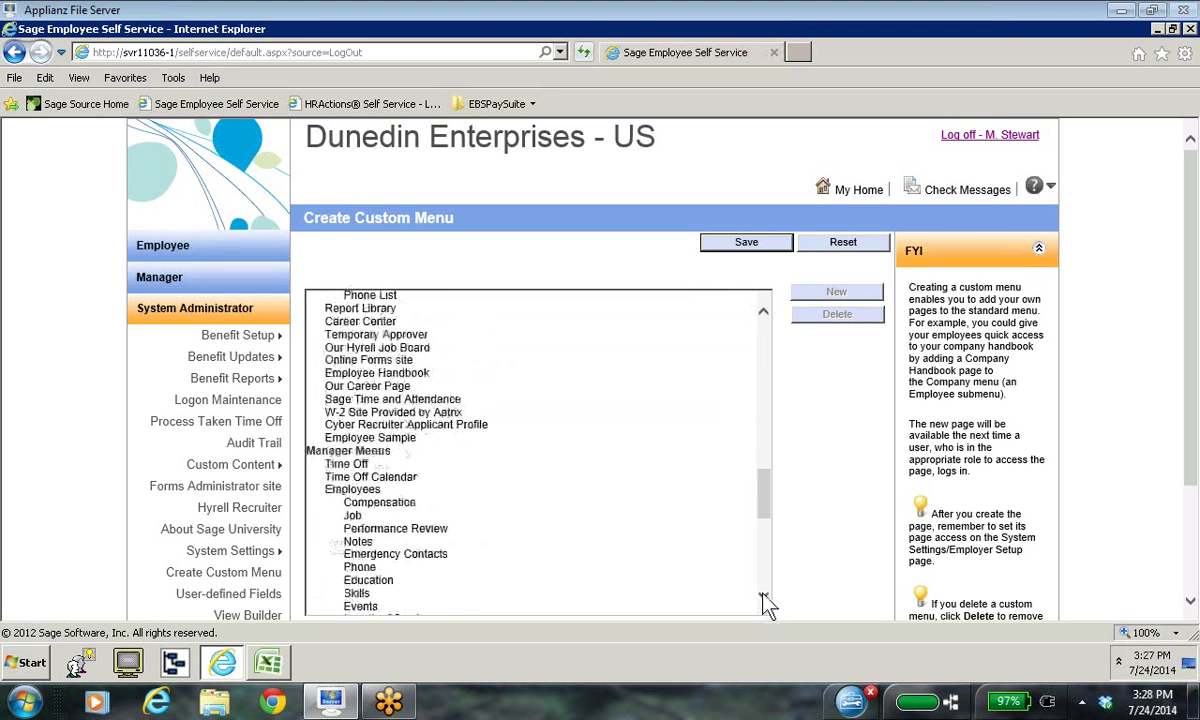
left_click(353, 451)
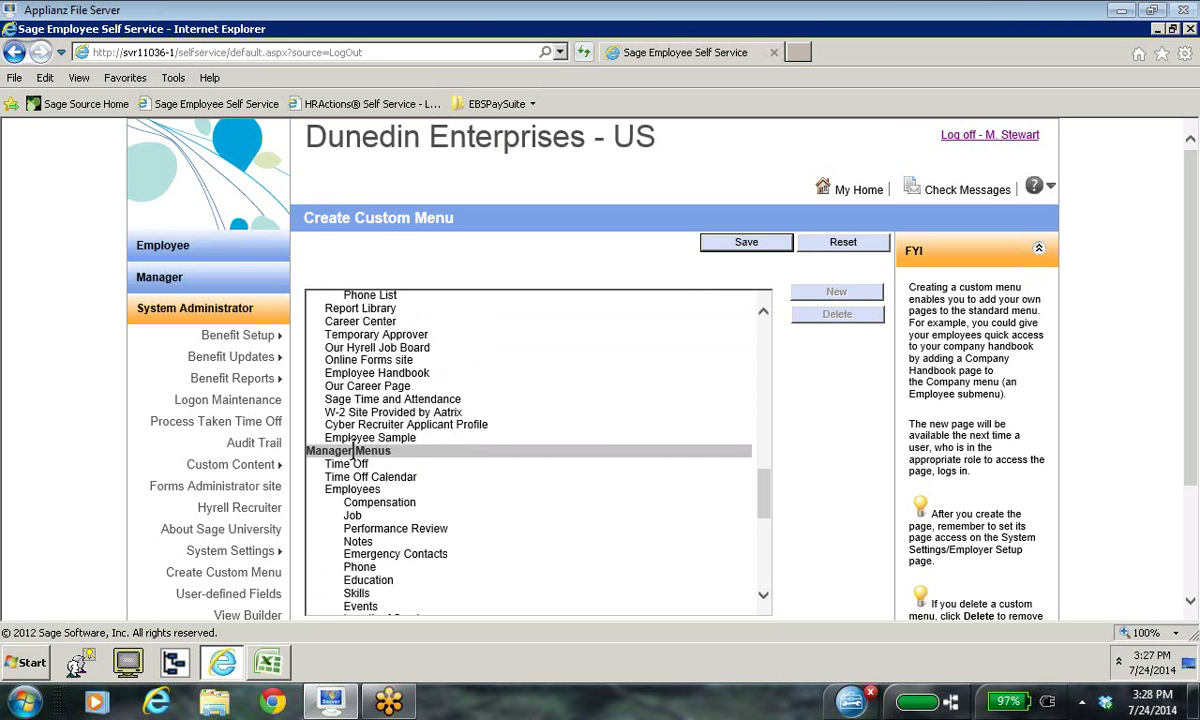
mouse_move(225, 553)
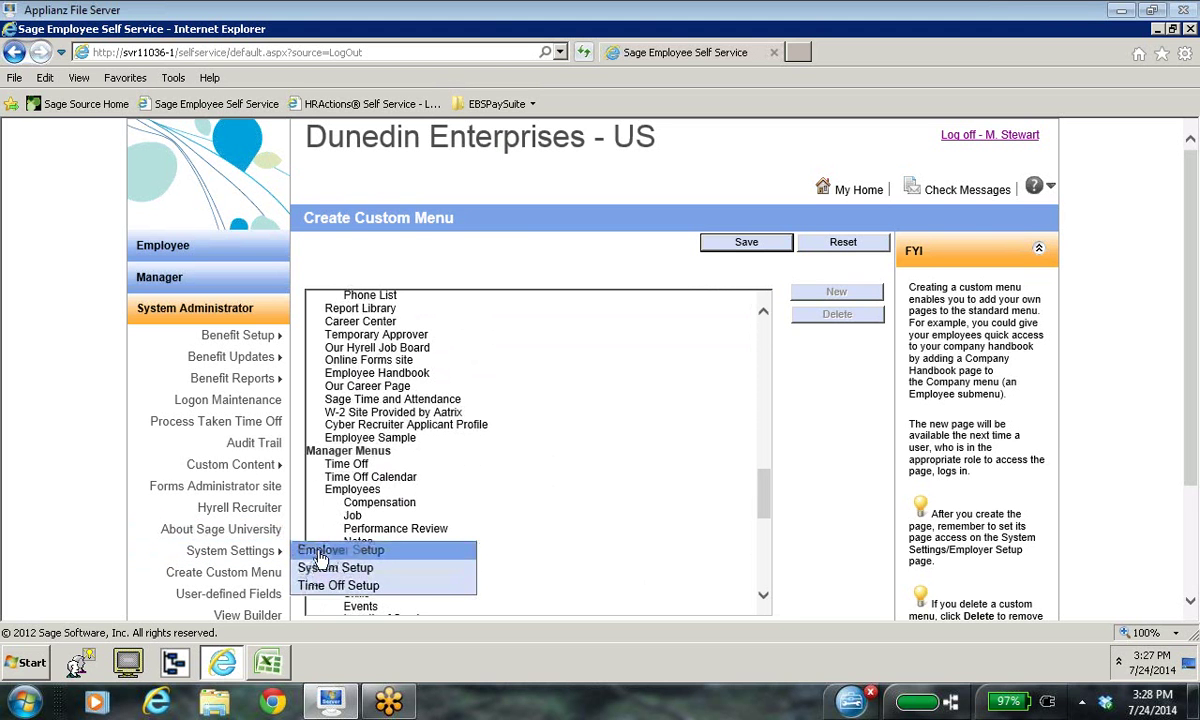
Step: In the Enterprise employer's page setup, set Employee Sample's access to View and save
left_click(310, 551)
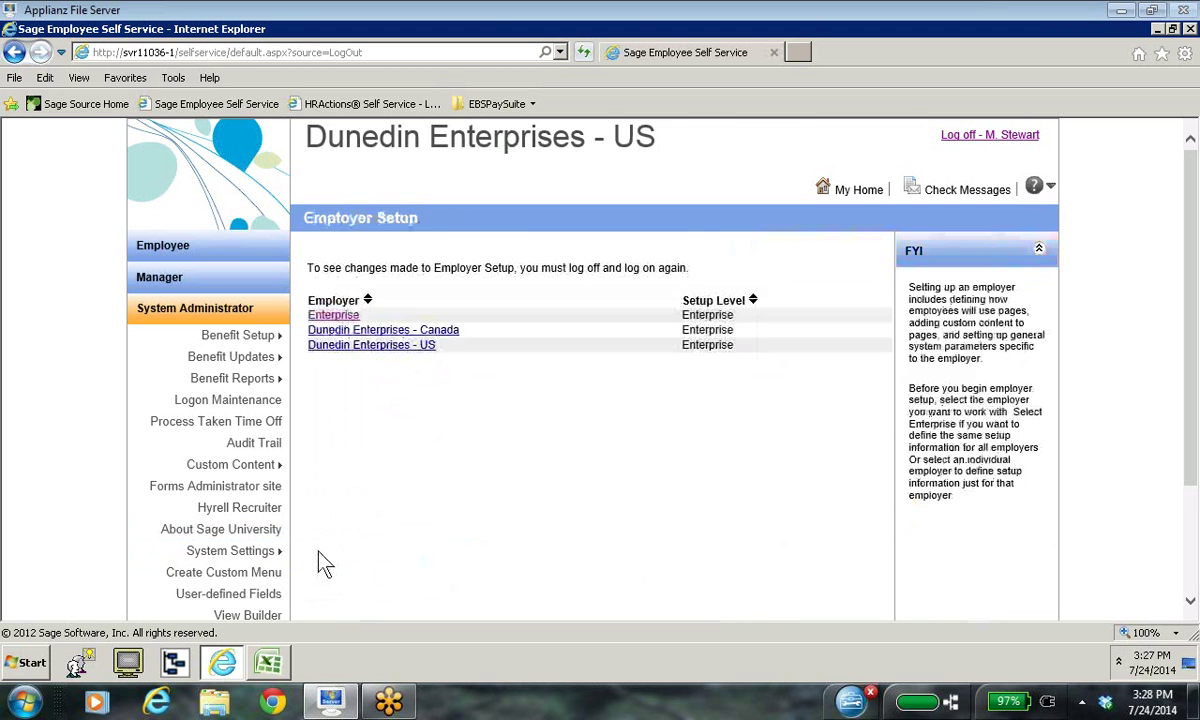
left_click(334, 316)
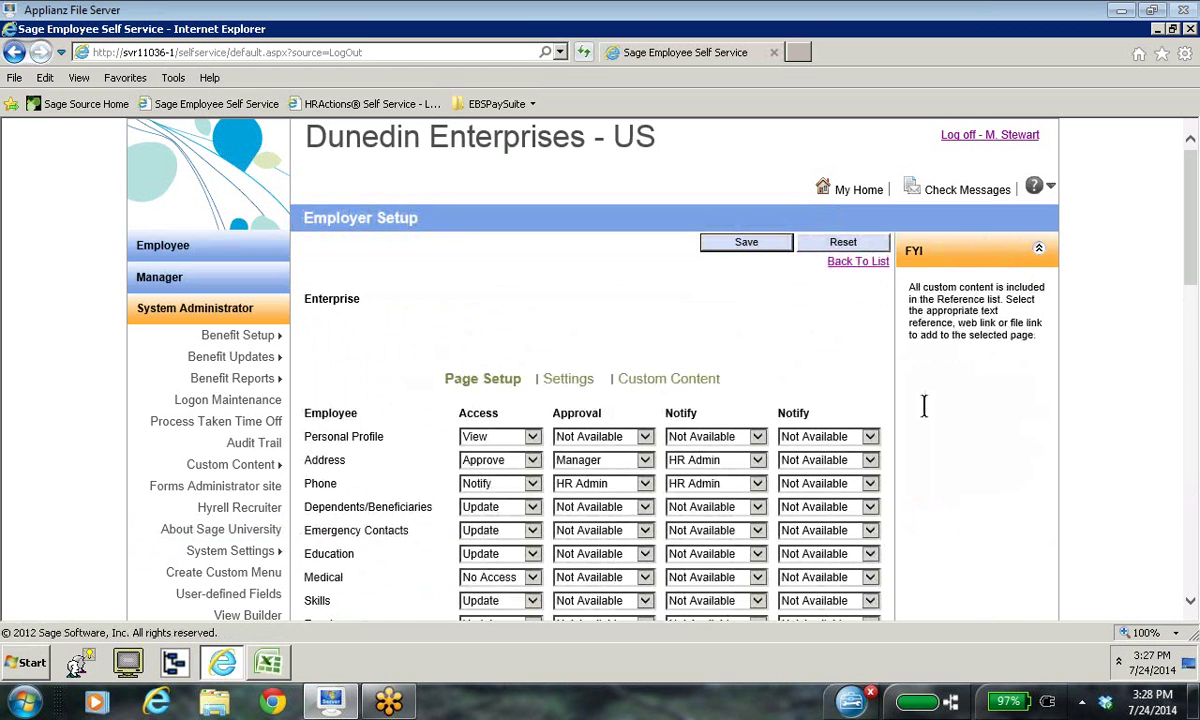
left_click_drag(1190, 606, 1191, 606)
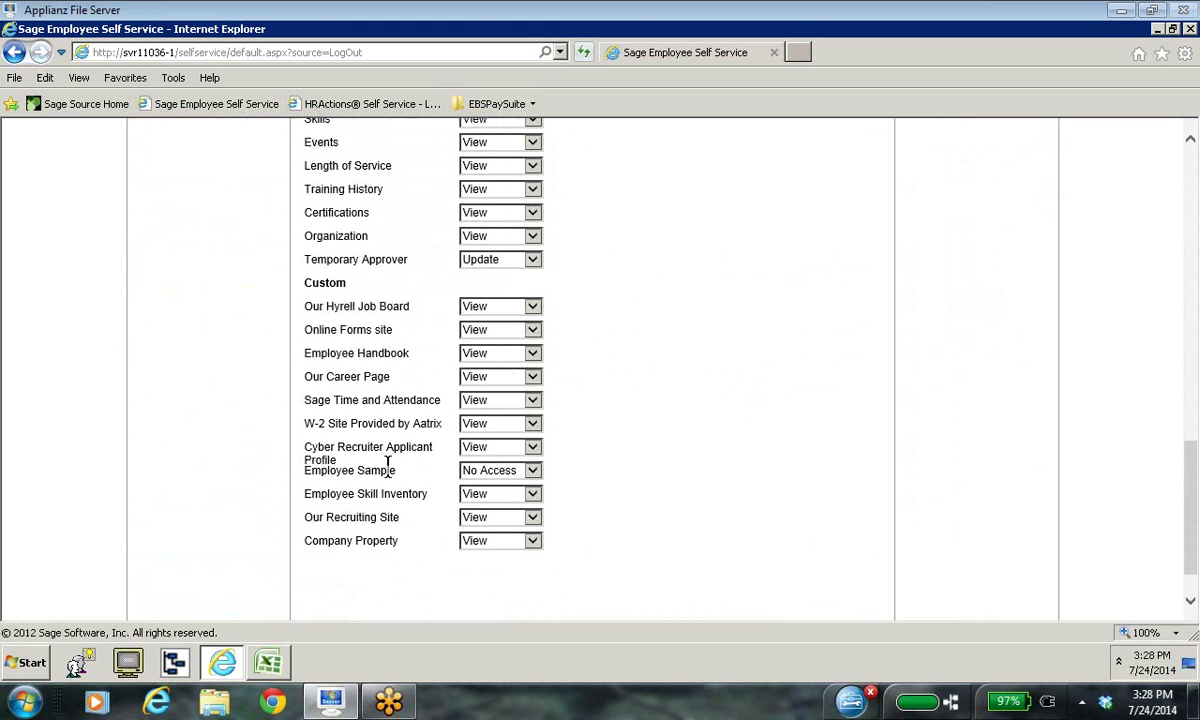
left_click(533, 471)
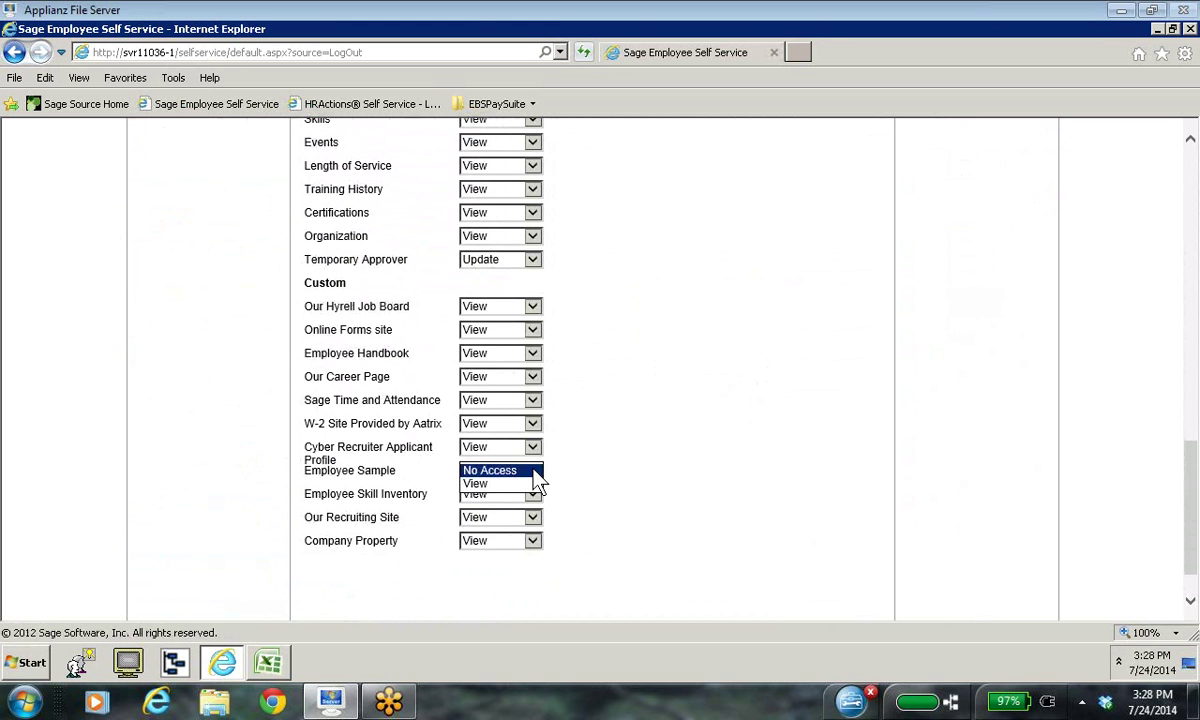
left_click(510, 485)
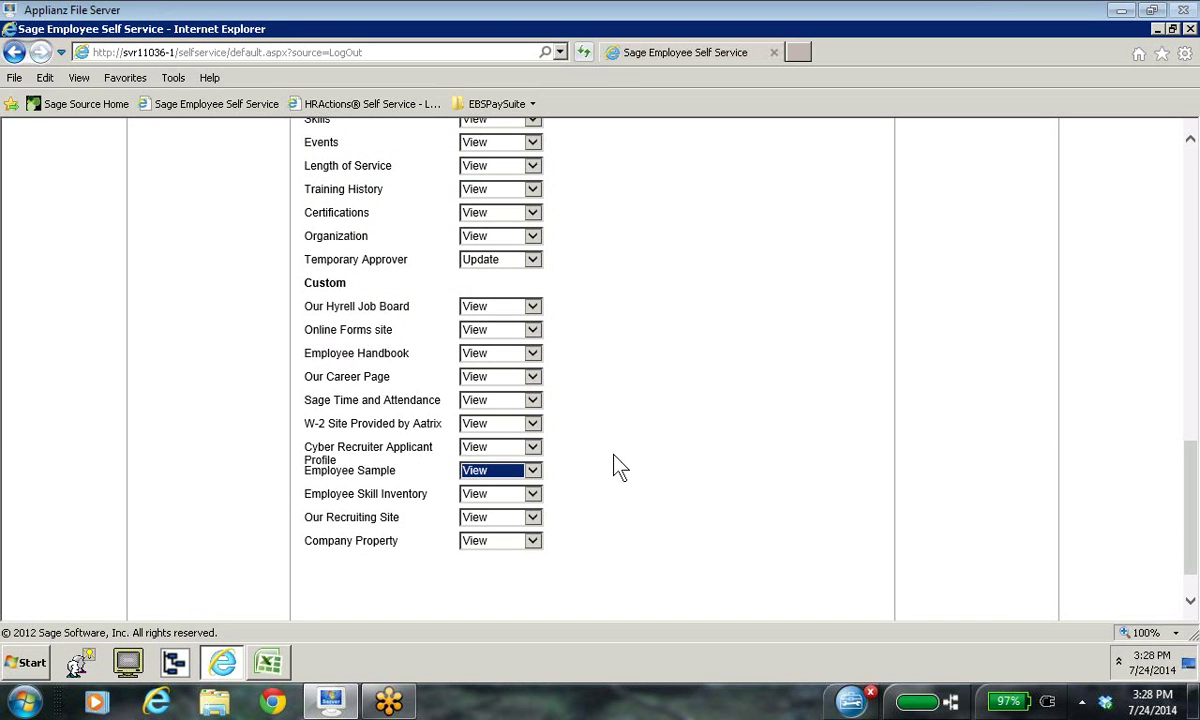
scroll(1173, 308, "up", 10)
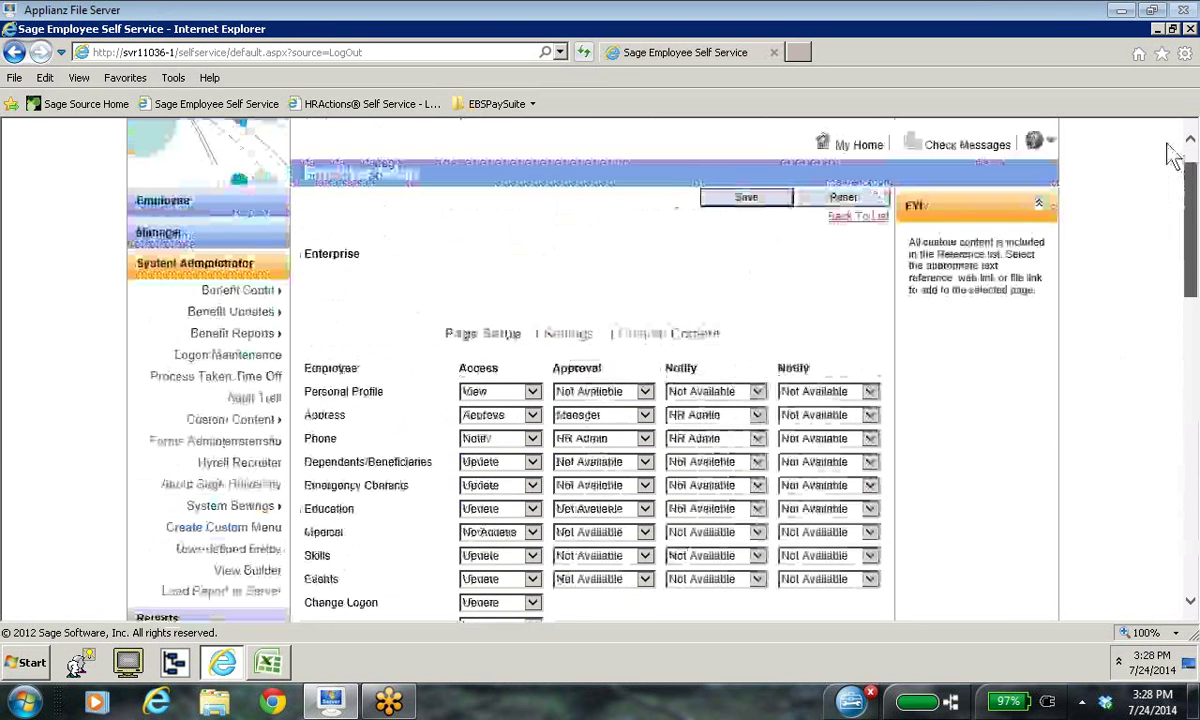
left_click(748, 246)
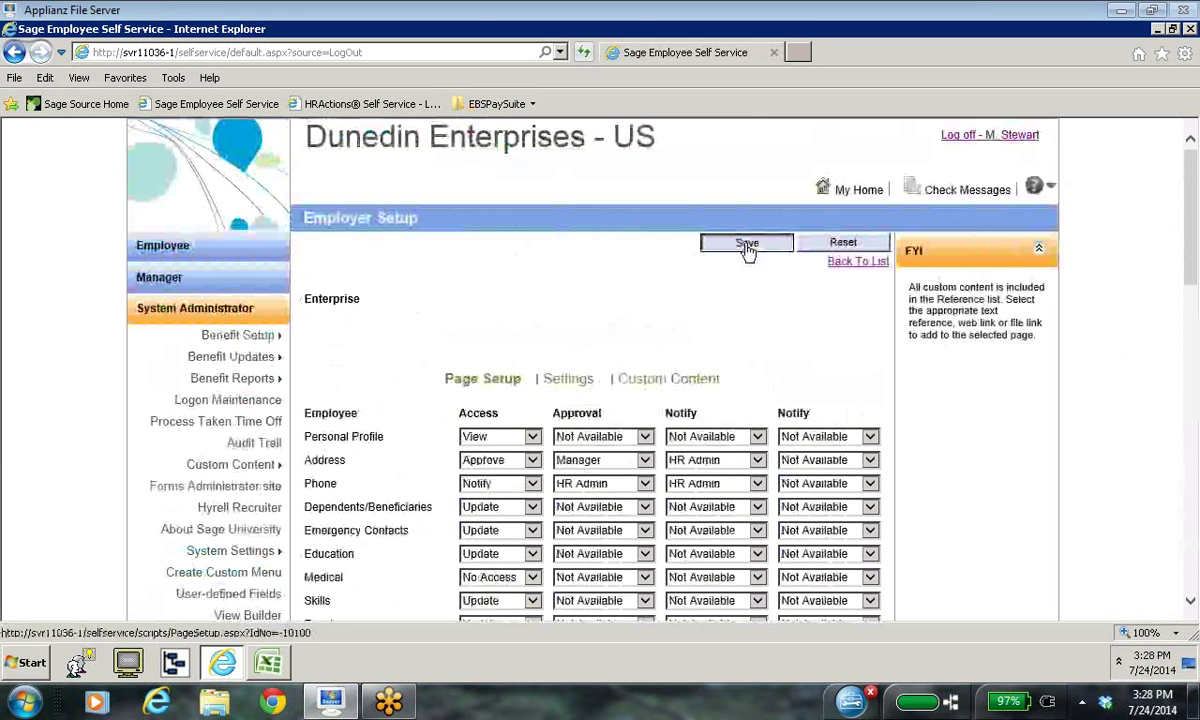
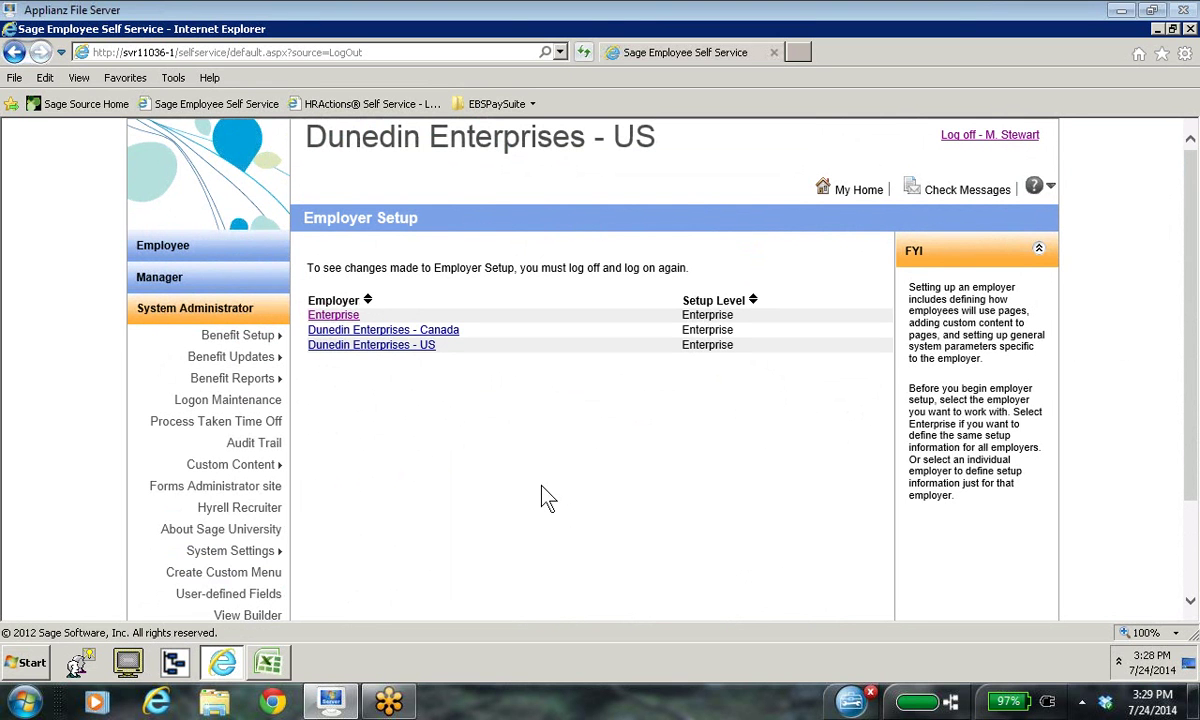
Step: Reopen the Enterprise page setup, confirm custom rows like Employee Sample show View, and save
mouse_move(272, 553)
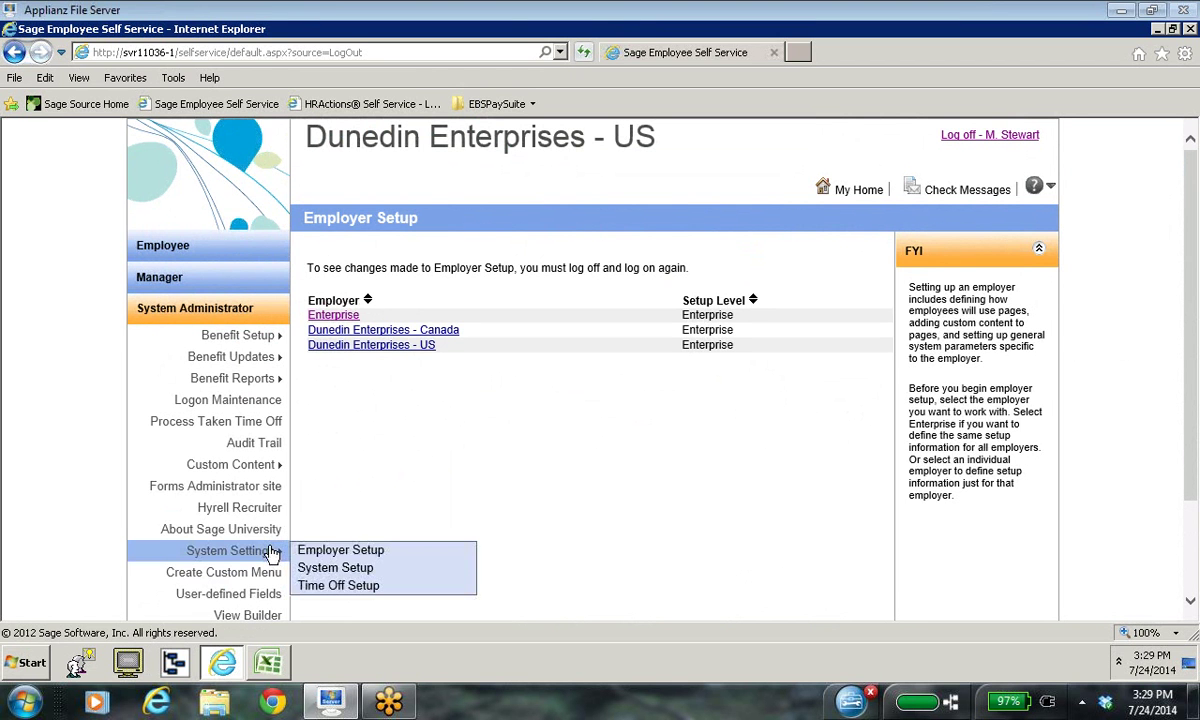
left_click(353, 551)
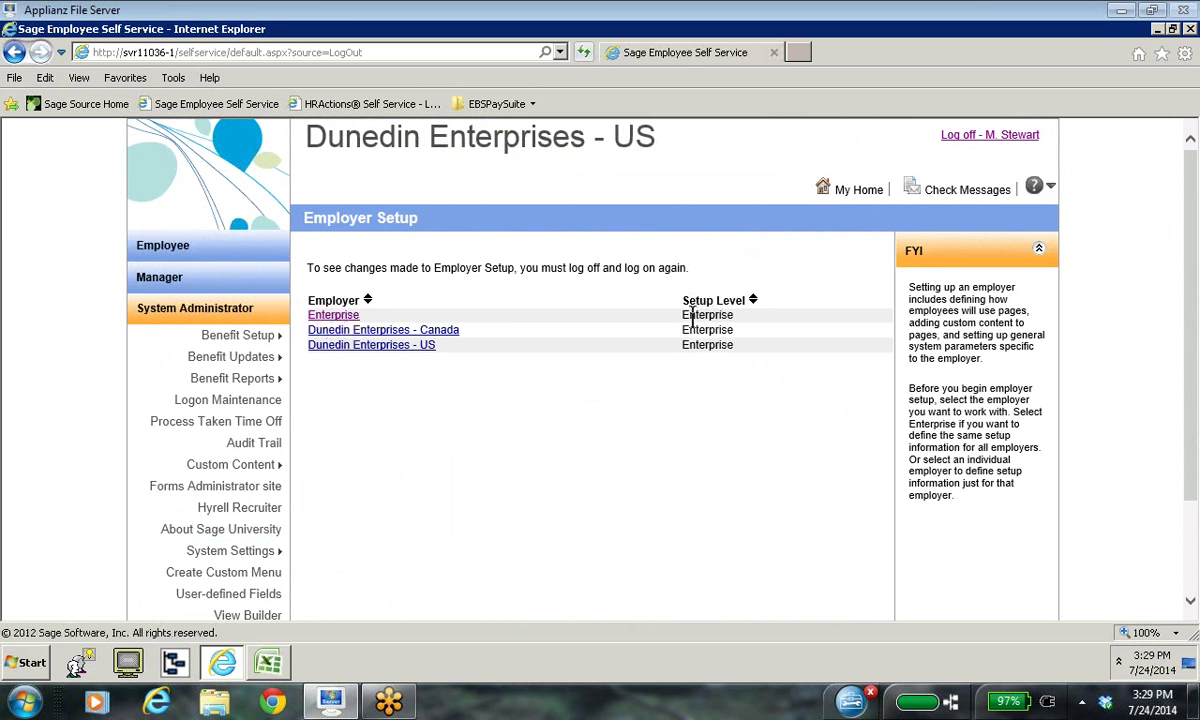
left_click(333, 318)
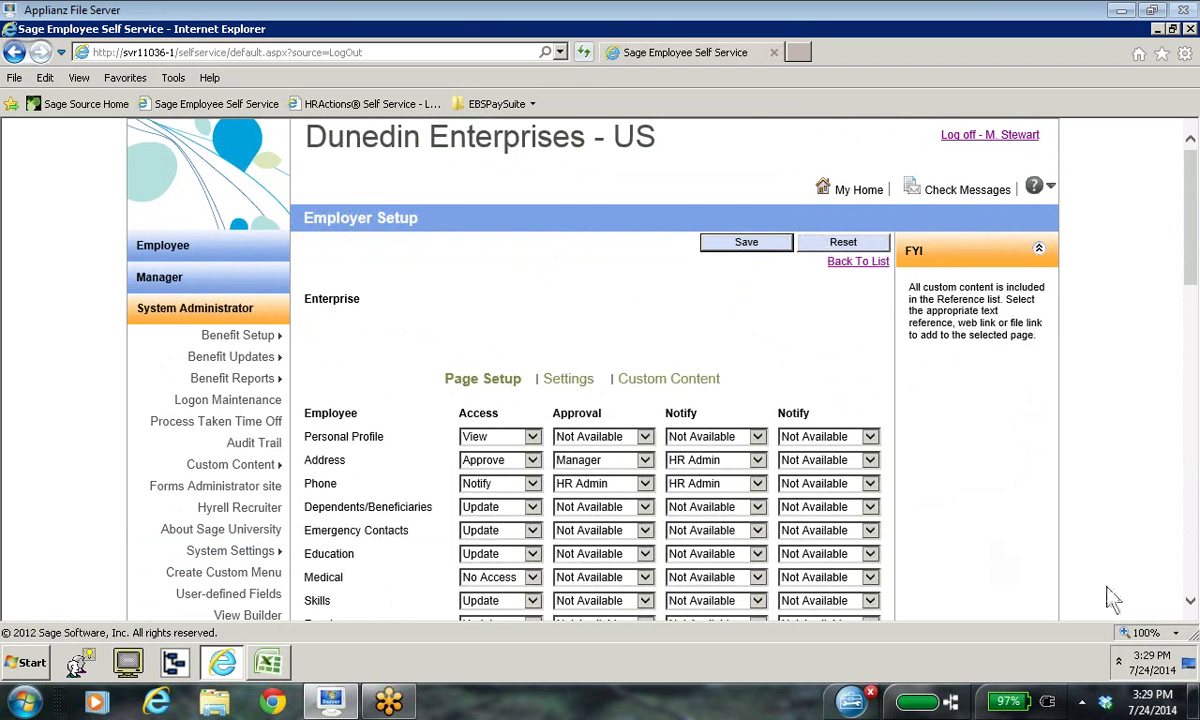
left_click(1190, 601)
left_click_drag(1191, 603, 1191, 600)
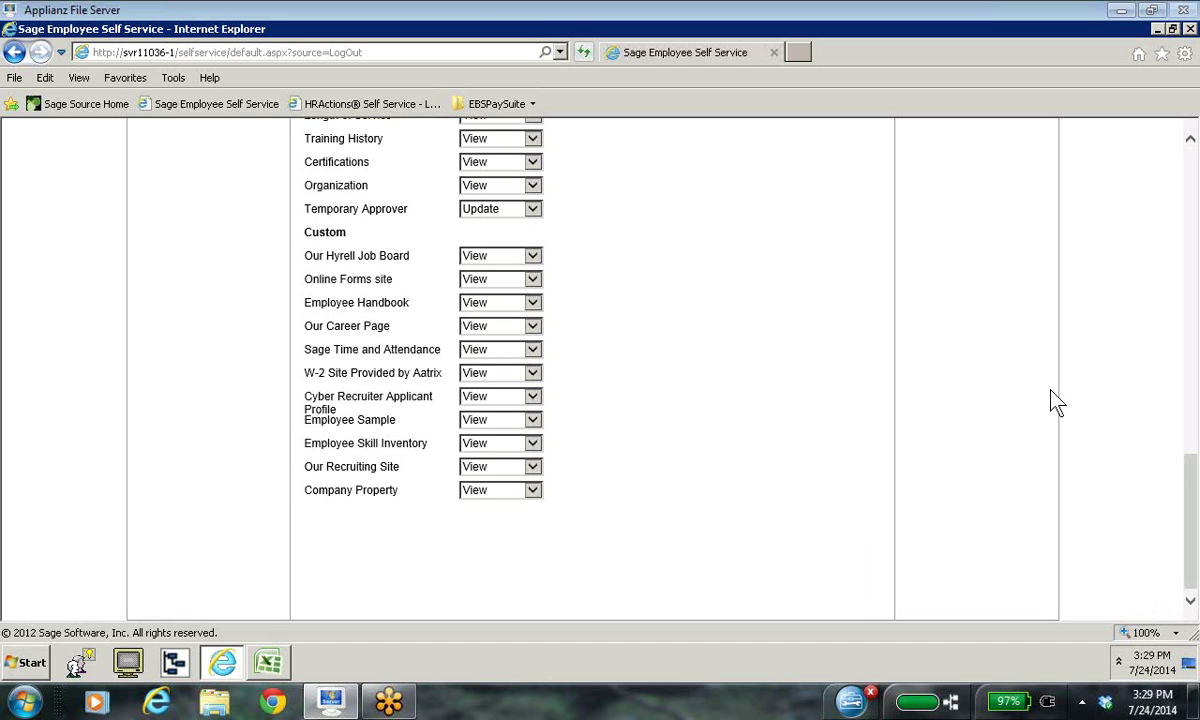
scroll(1181, 415, "up", 15)
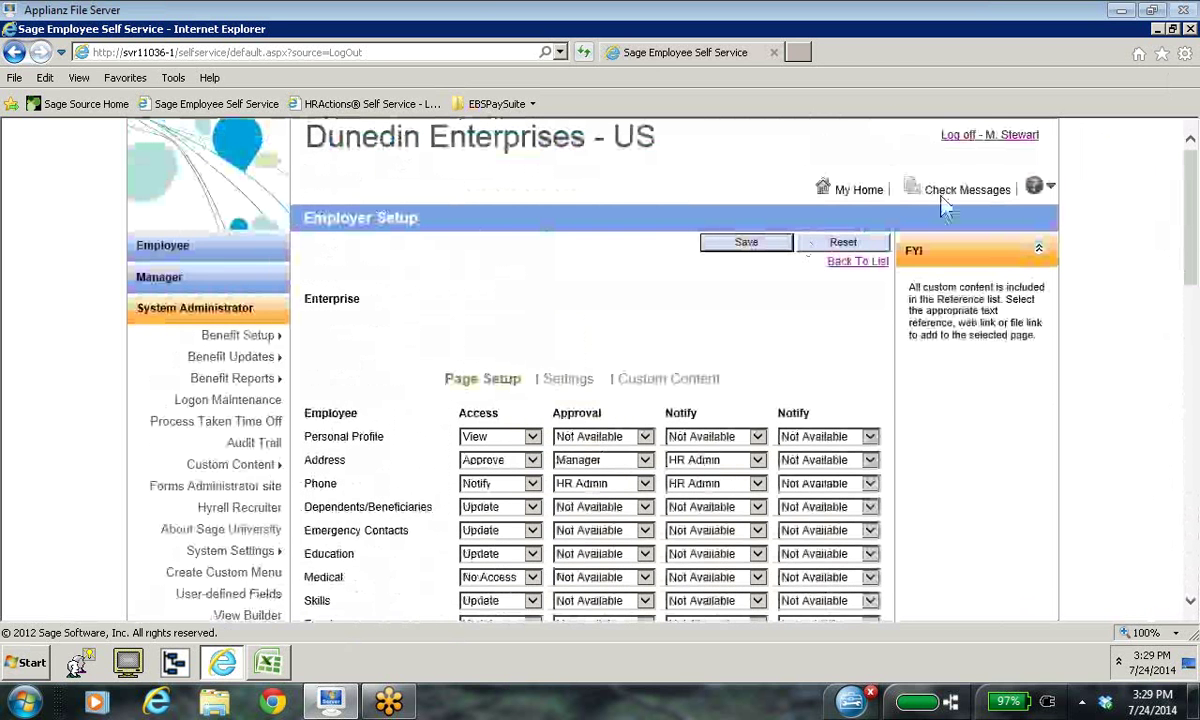
left_click(752, 244)
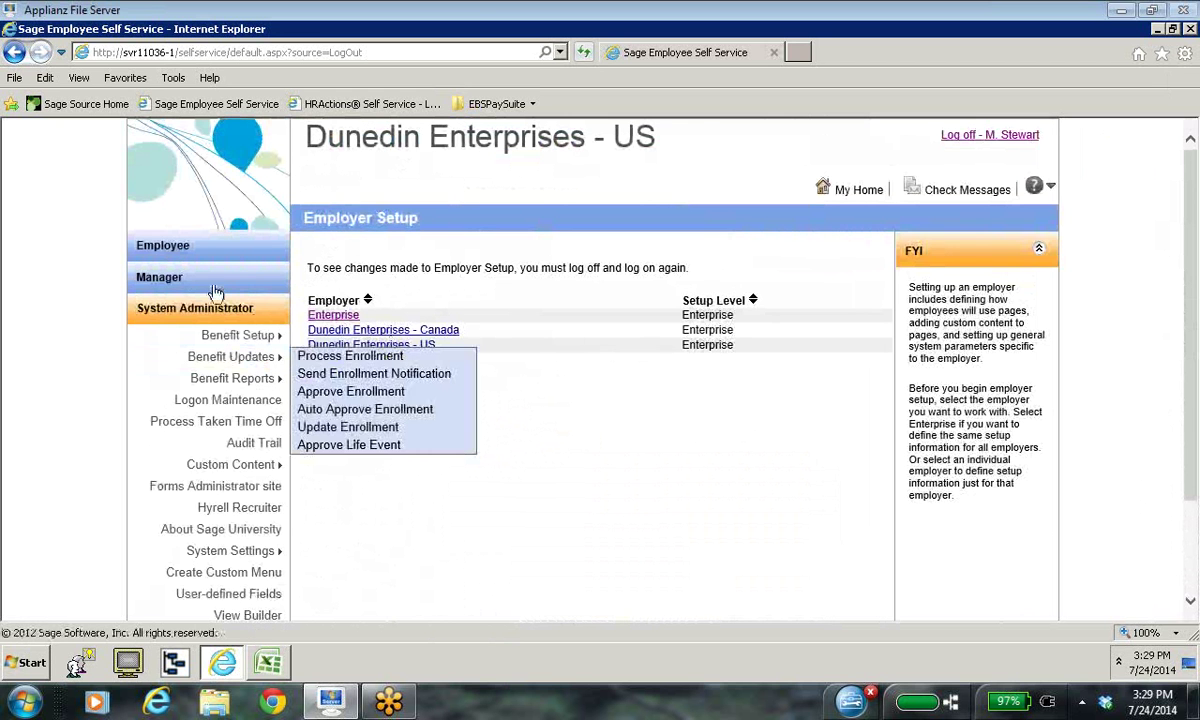
Step: Expand the Employee menu, review its custom entries, then log off
left_click(187, 250)
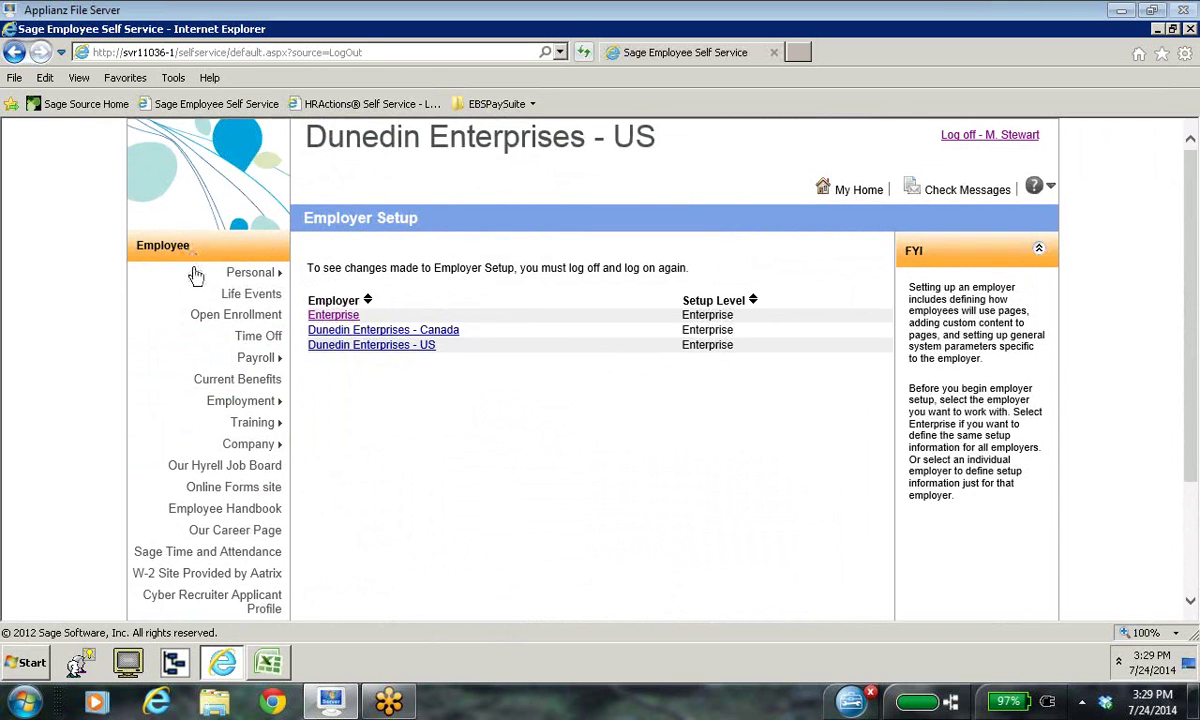
scroll(337, 508, "down", 1)
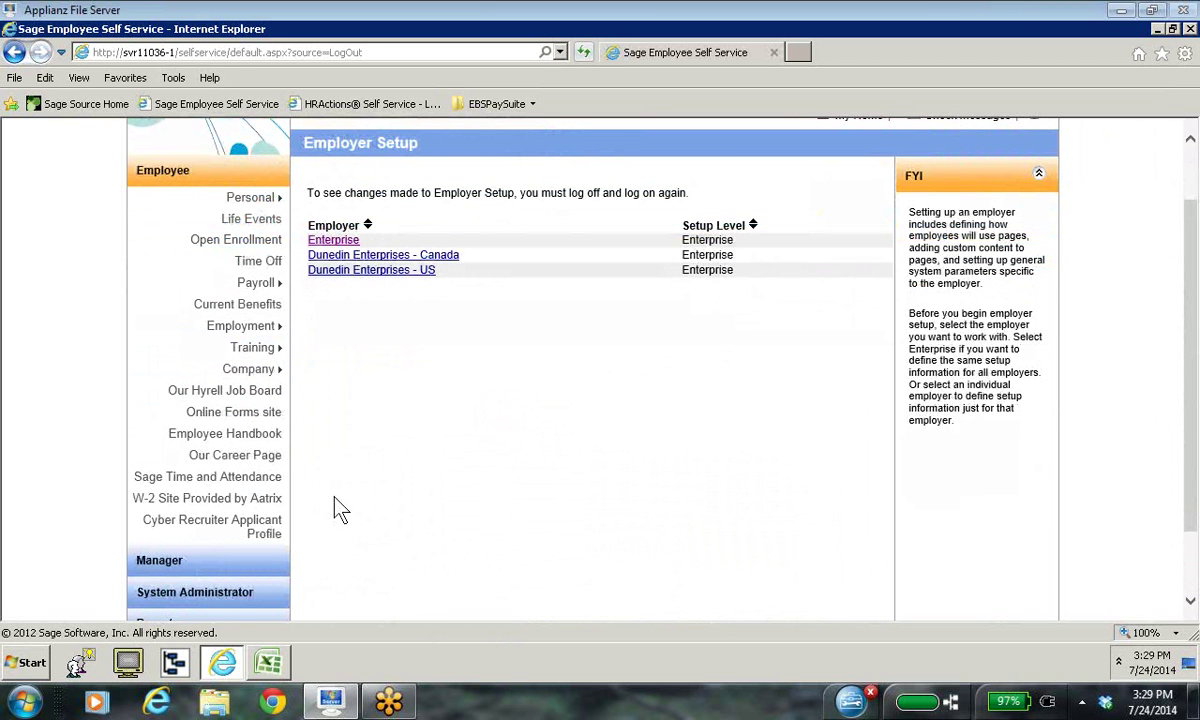
scroll(337, 508, "down", 1)
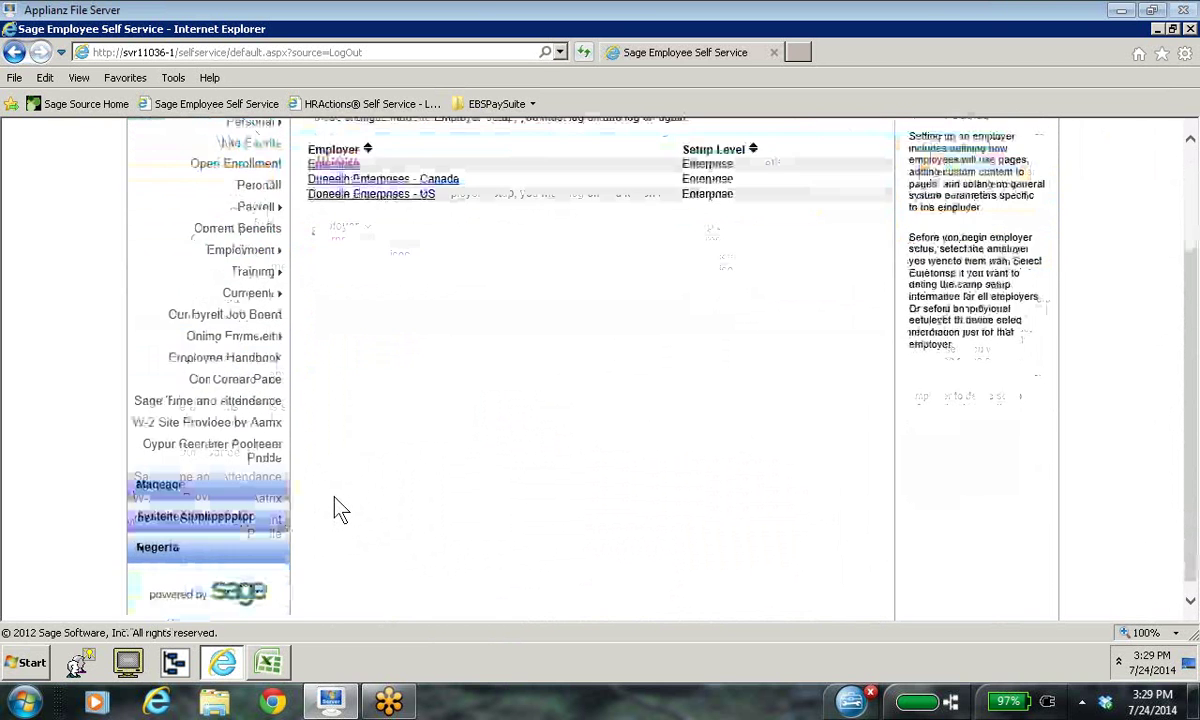
scroll(337, 508, "up", 1)
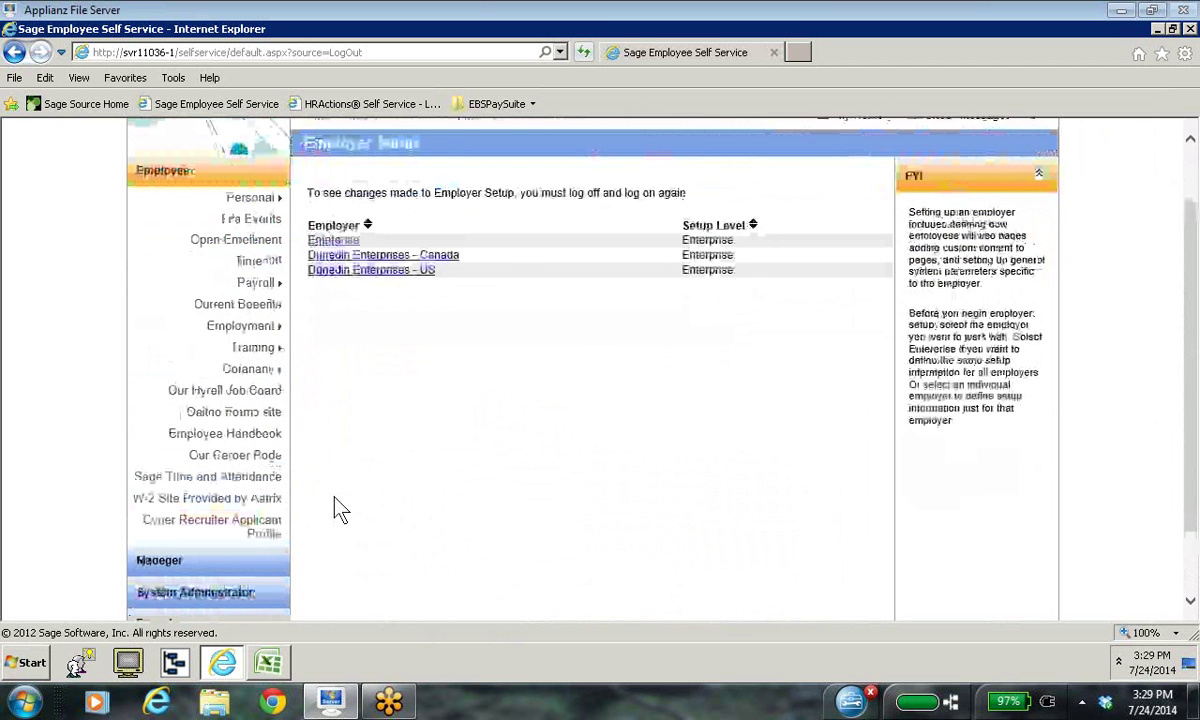
scroll(337, 508, "up", 1)
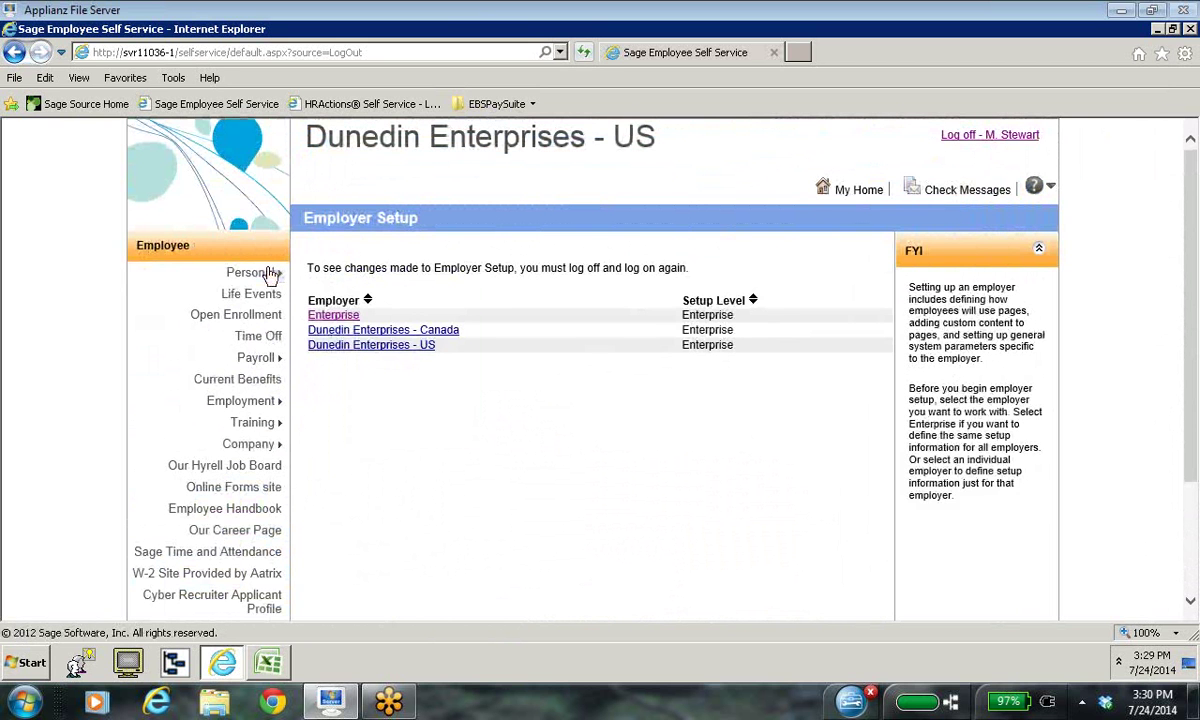
mouse_move(264, 274)
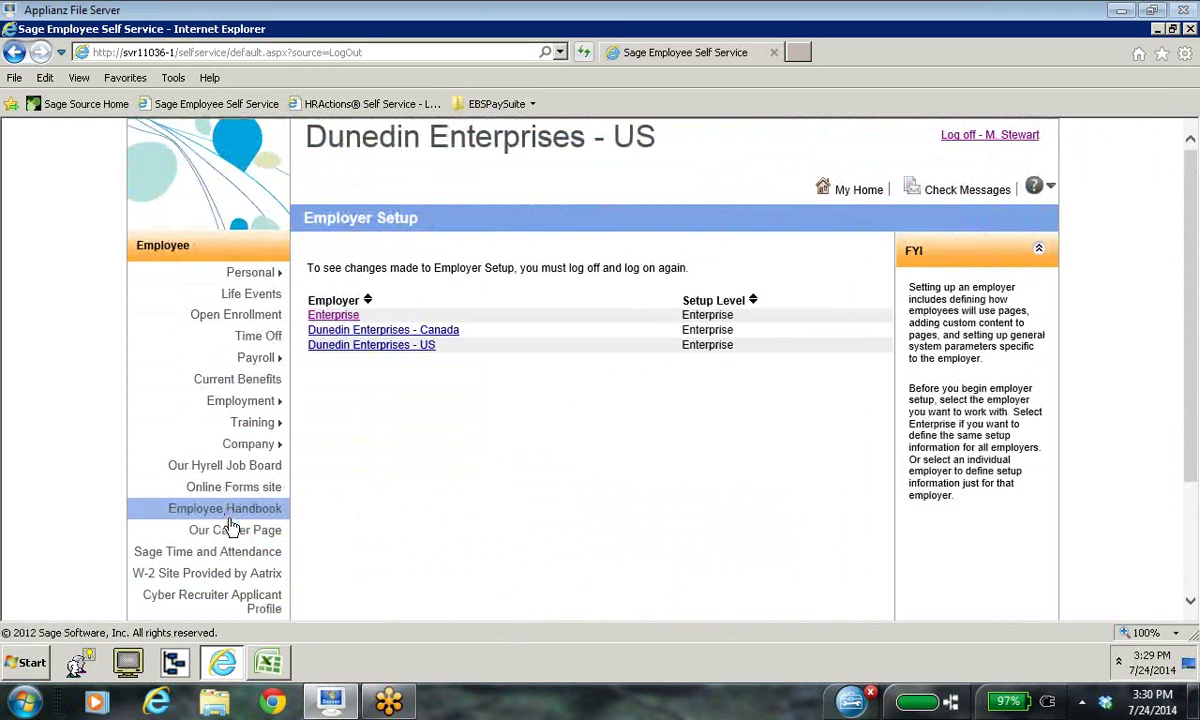
scroll(228, 560, "down", 1)
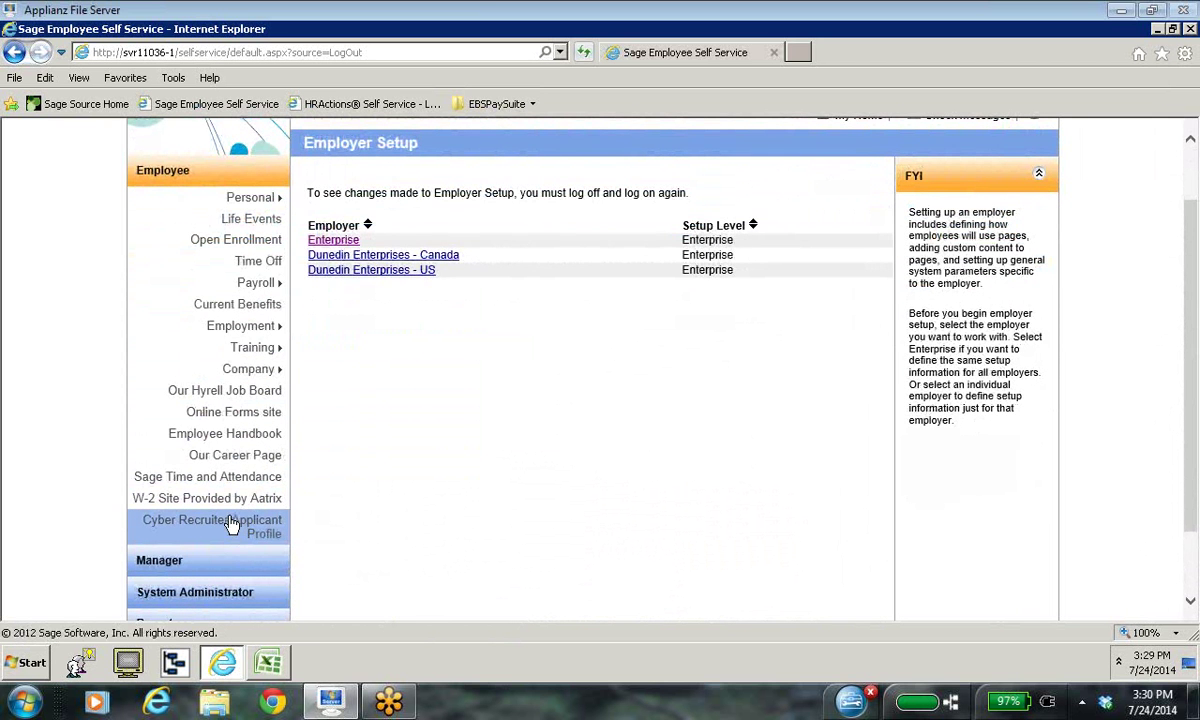
scroll(980, 206, "up", 1)
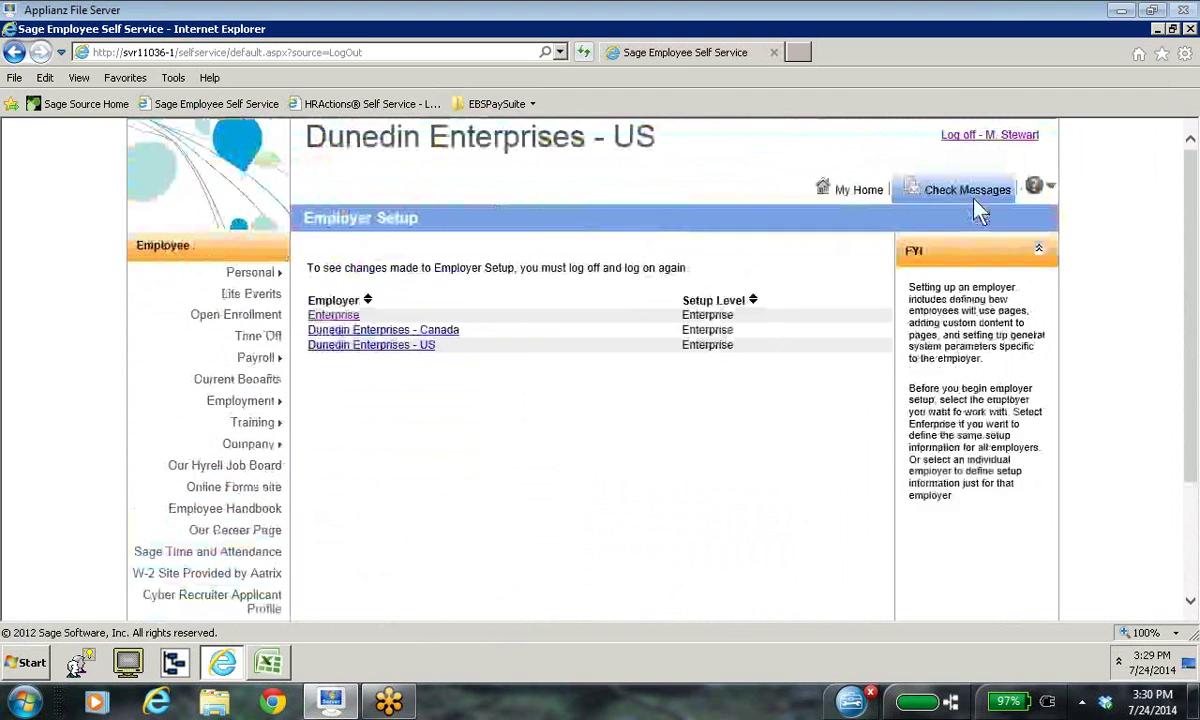
left_click(975, 135)
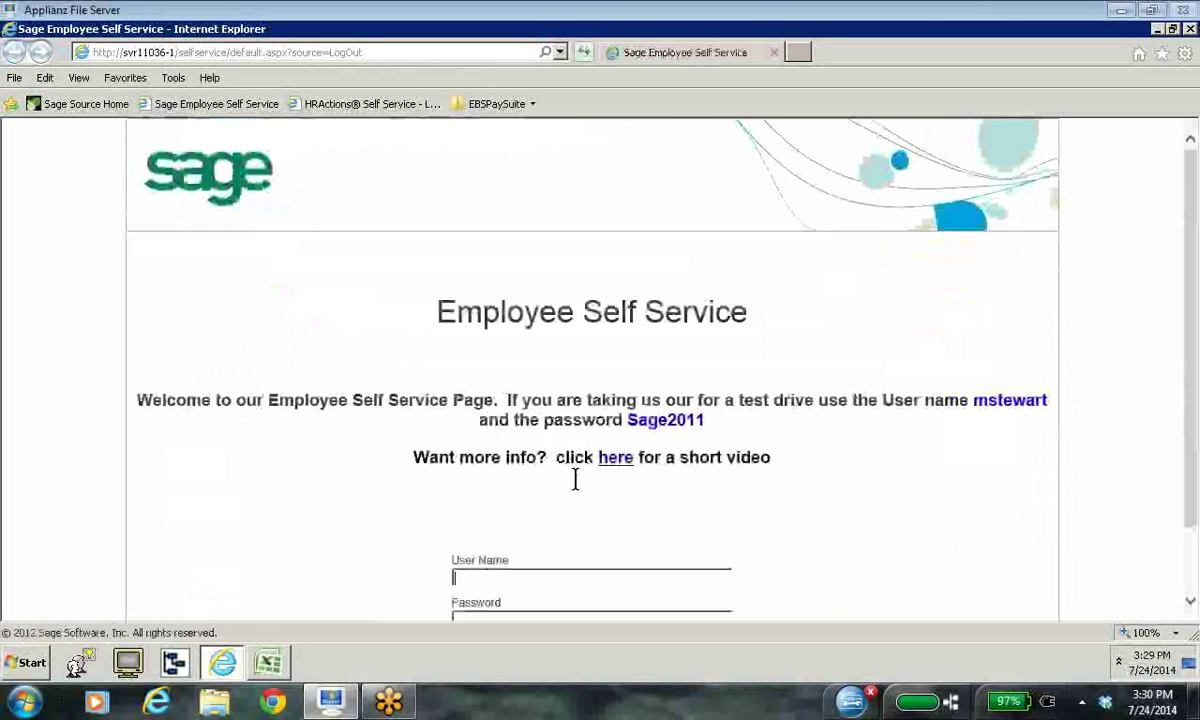
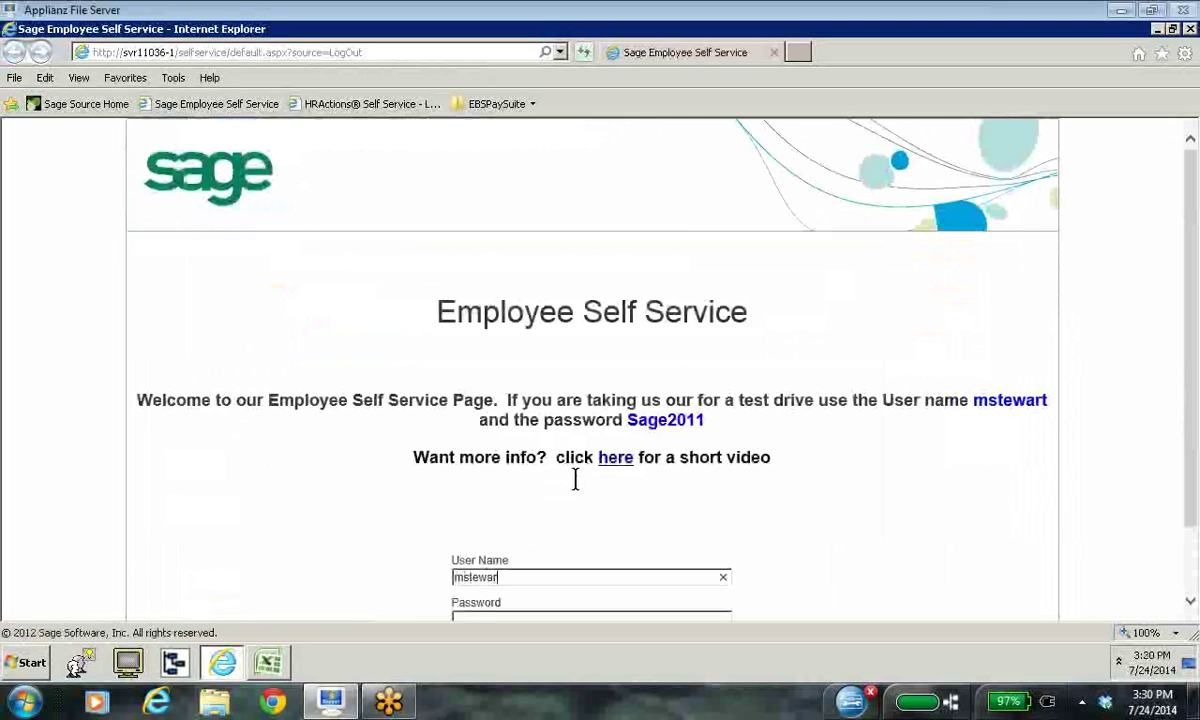
Step: Log back on with the user name and password and scroll to Employee Sample under Employee
left_click(469, 537)
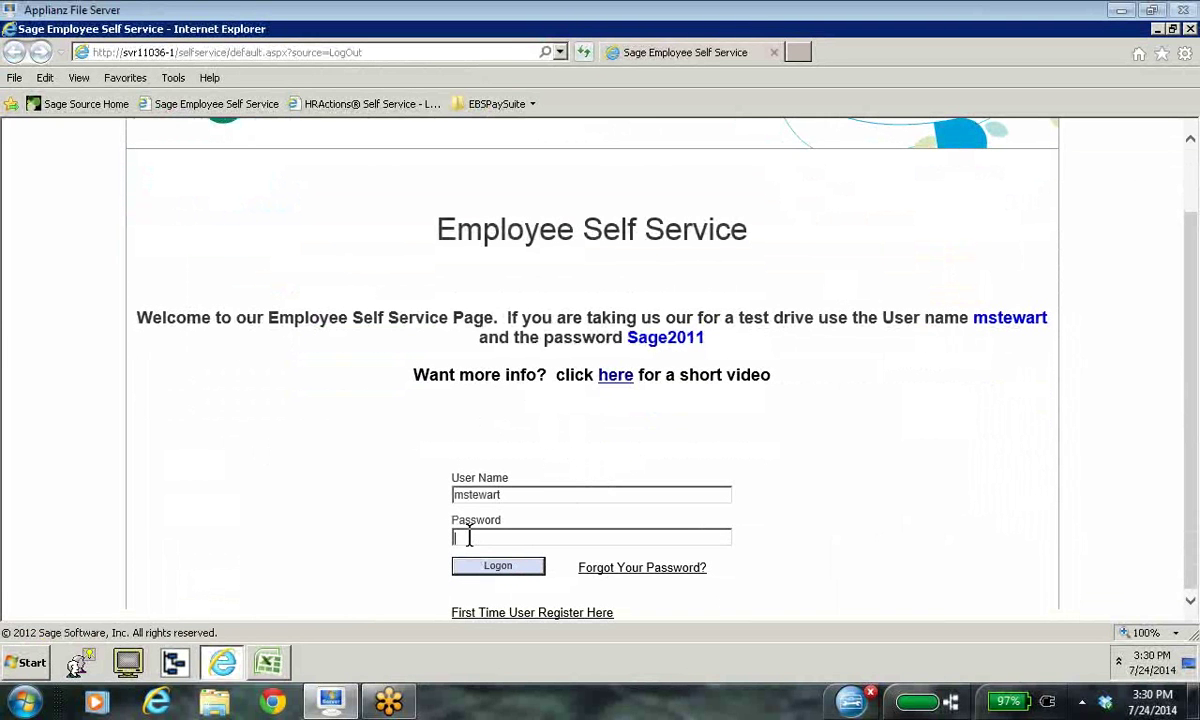
type("Sage2011")
left_click(505, 567)
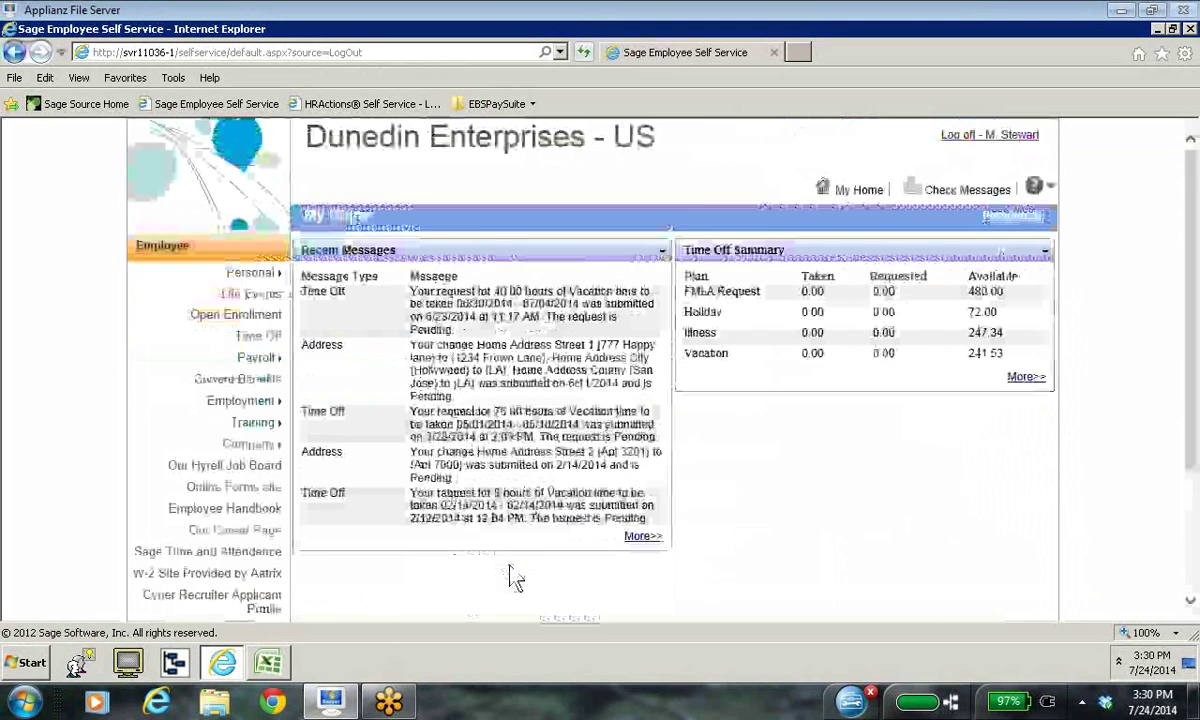
mouse_move(247, 445)
scroll(247, 445, "down", 3)
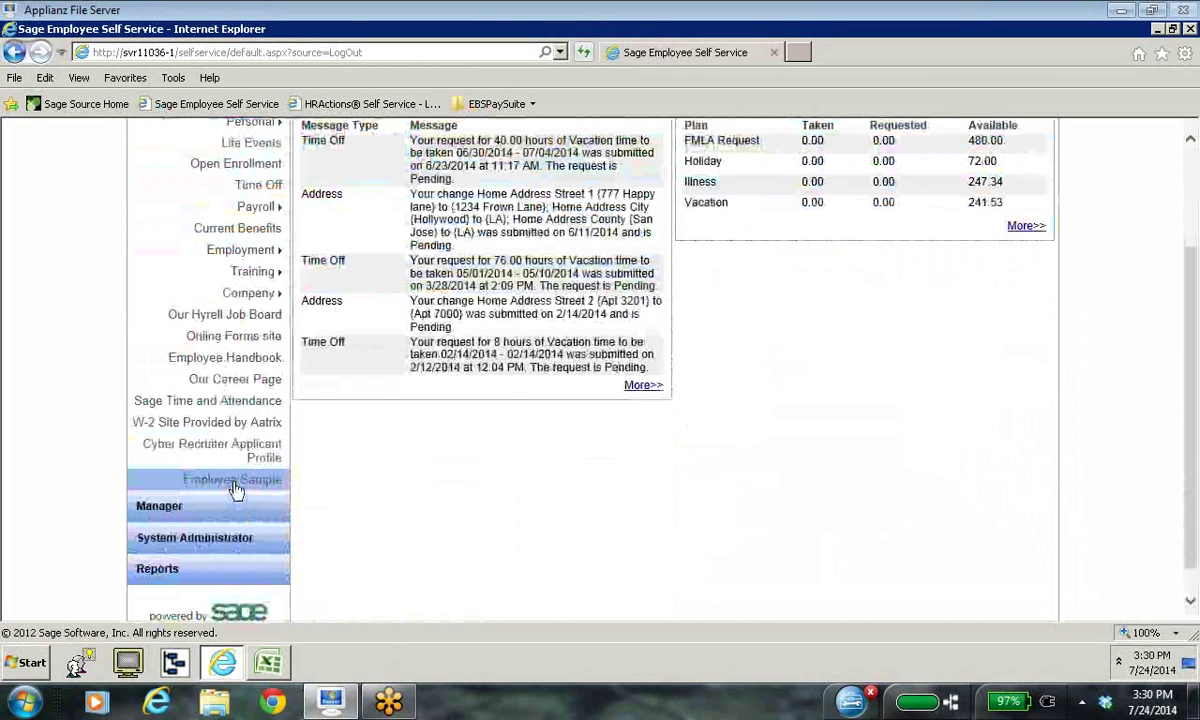
Step: Open the Employee Sample view and switch between Individual Records and Table View
left_click(236, 490)
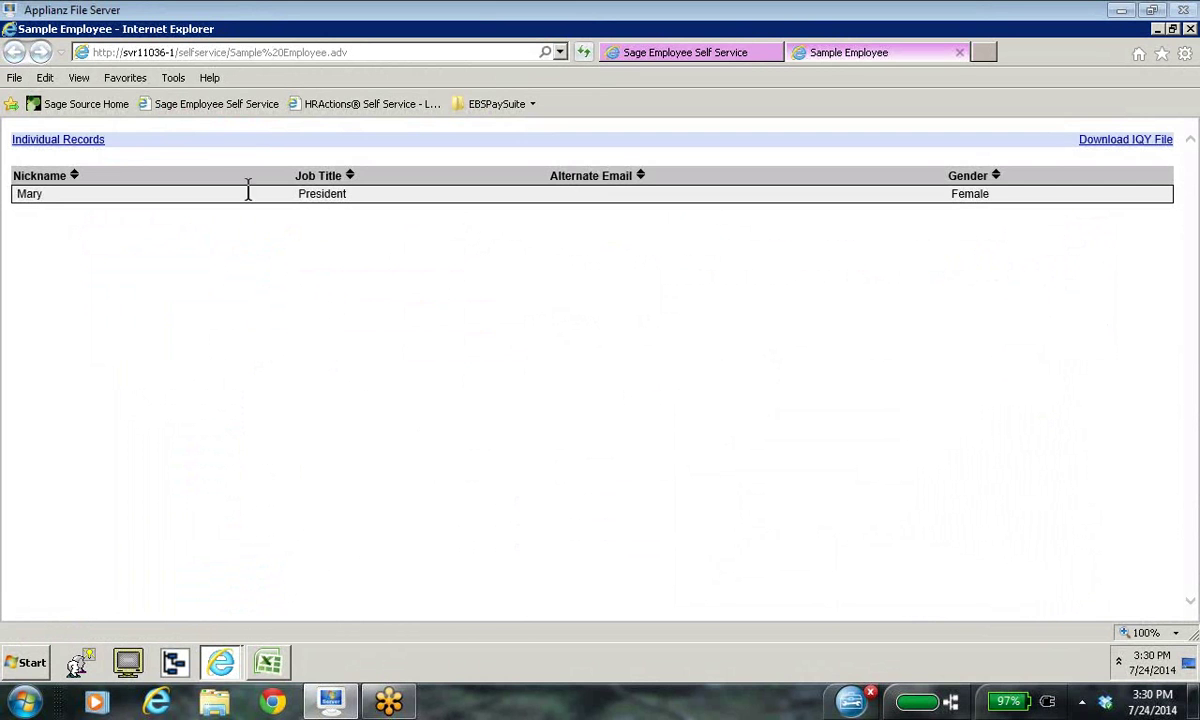
left_click(76, 146)
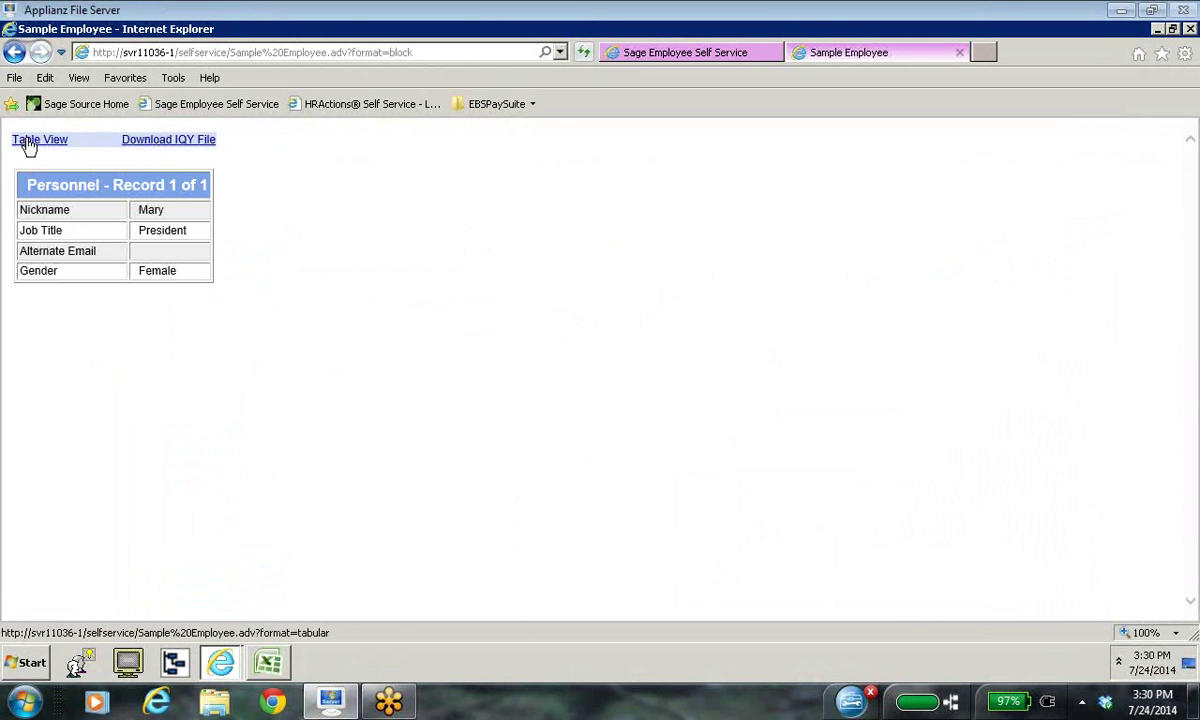
left_click(28, 143)
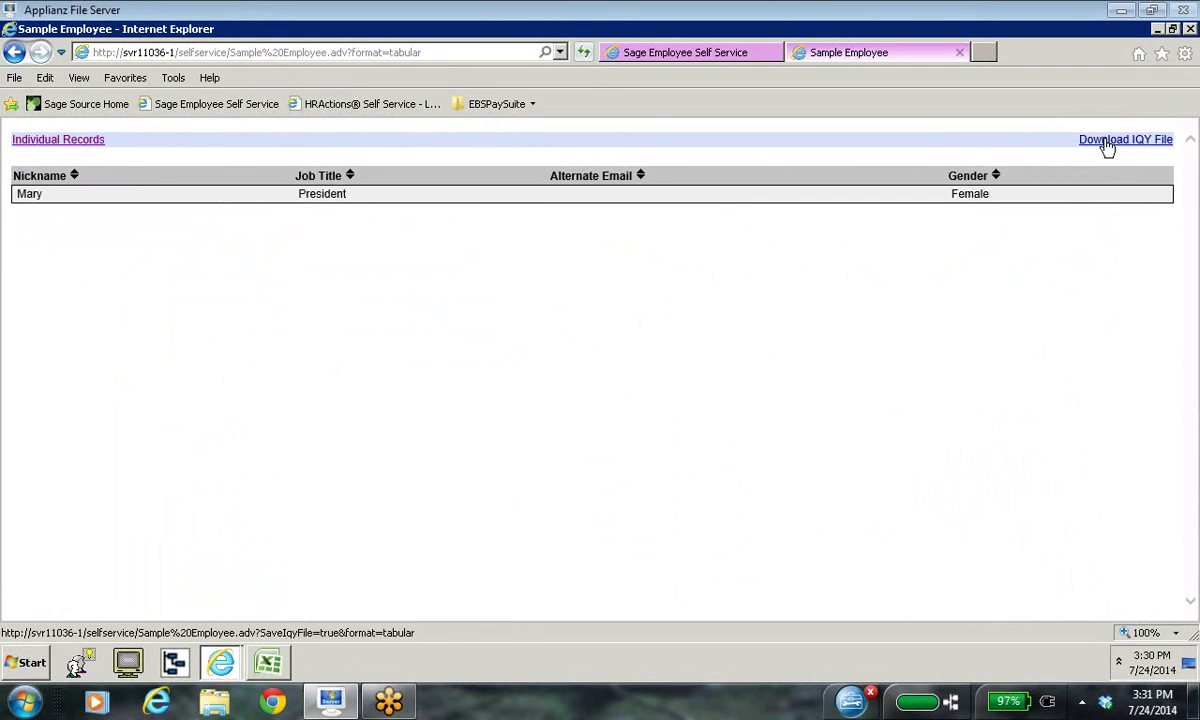
left_click(72, 140)
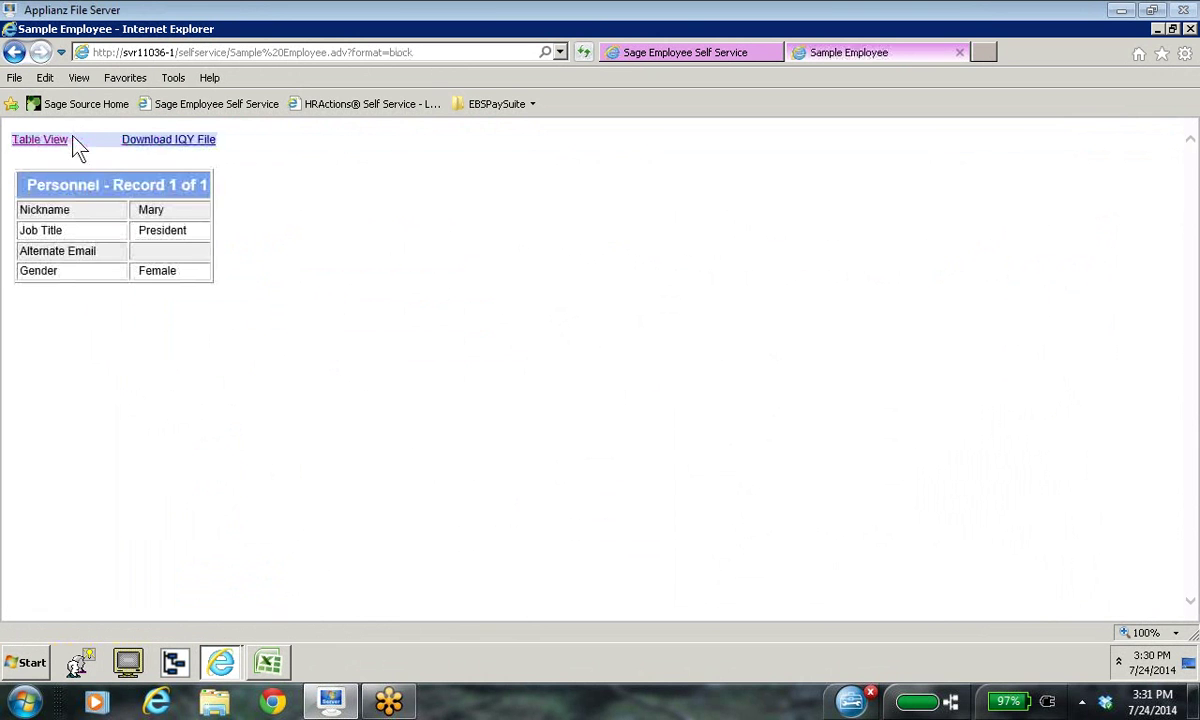
Step: Download, save and open the Sample Employee IQY file, then minimize the browser
left_click(175, 142)
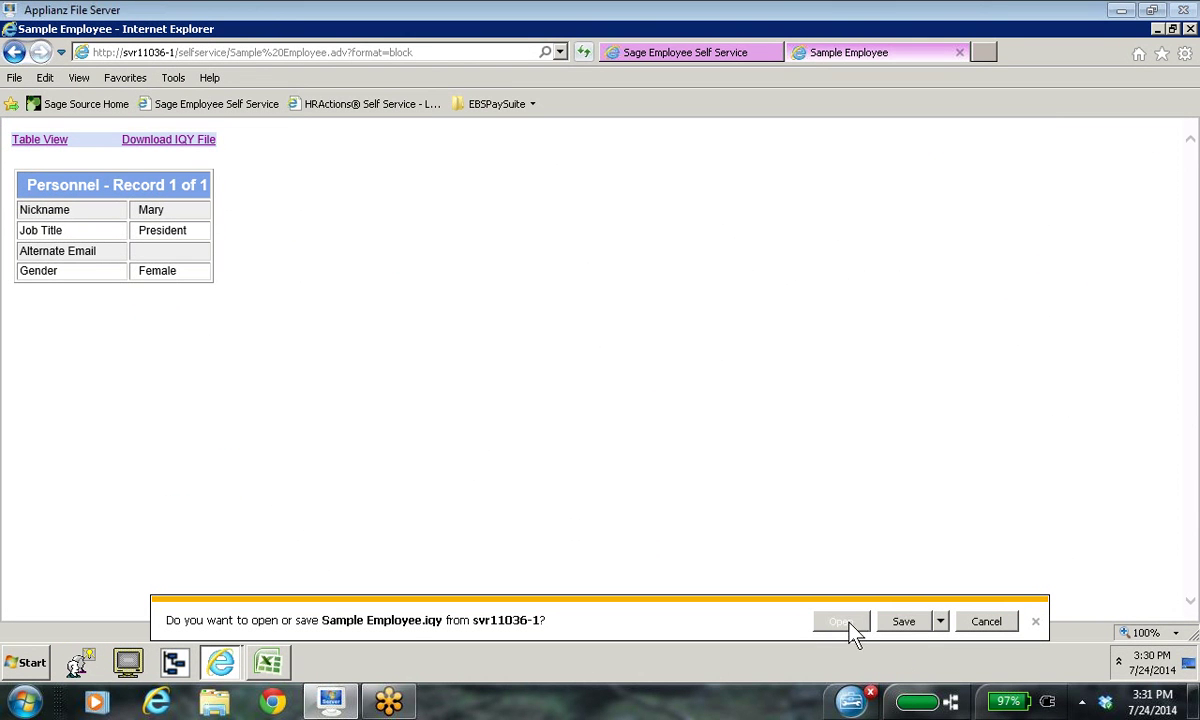
left_click(904, 621)
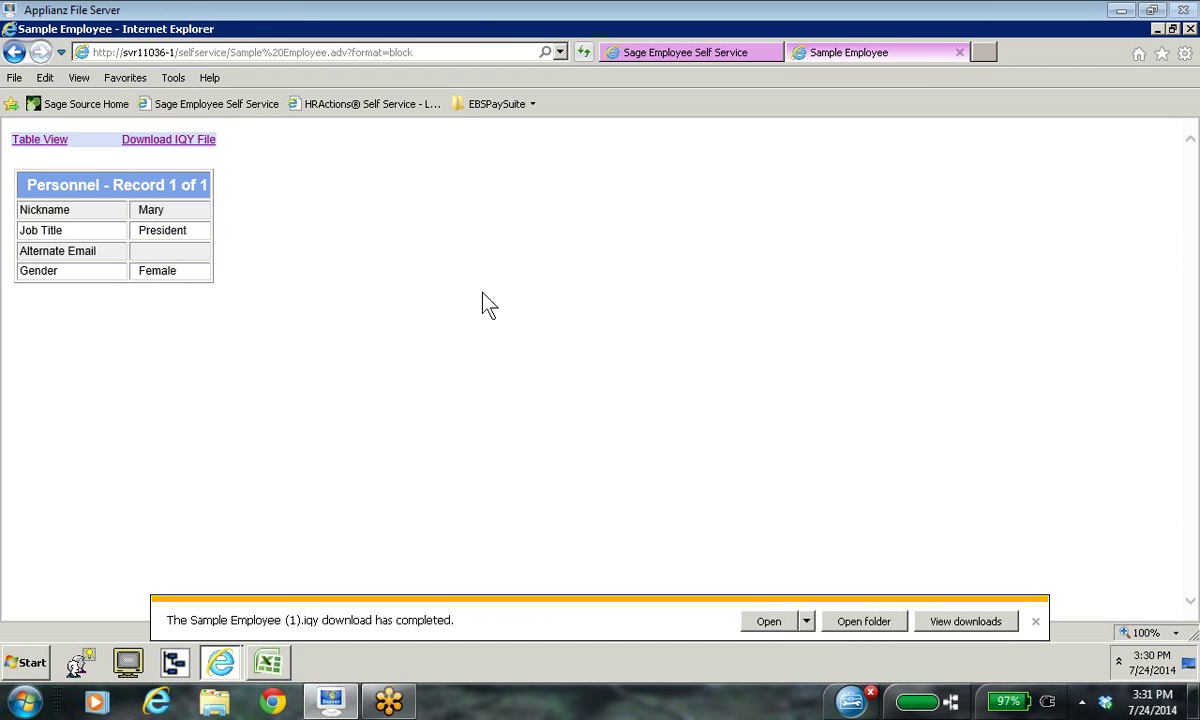
left_click(779, 626)
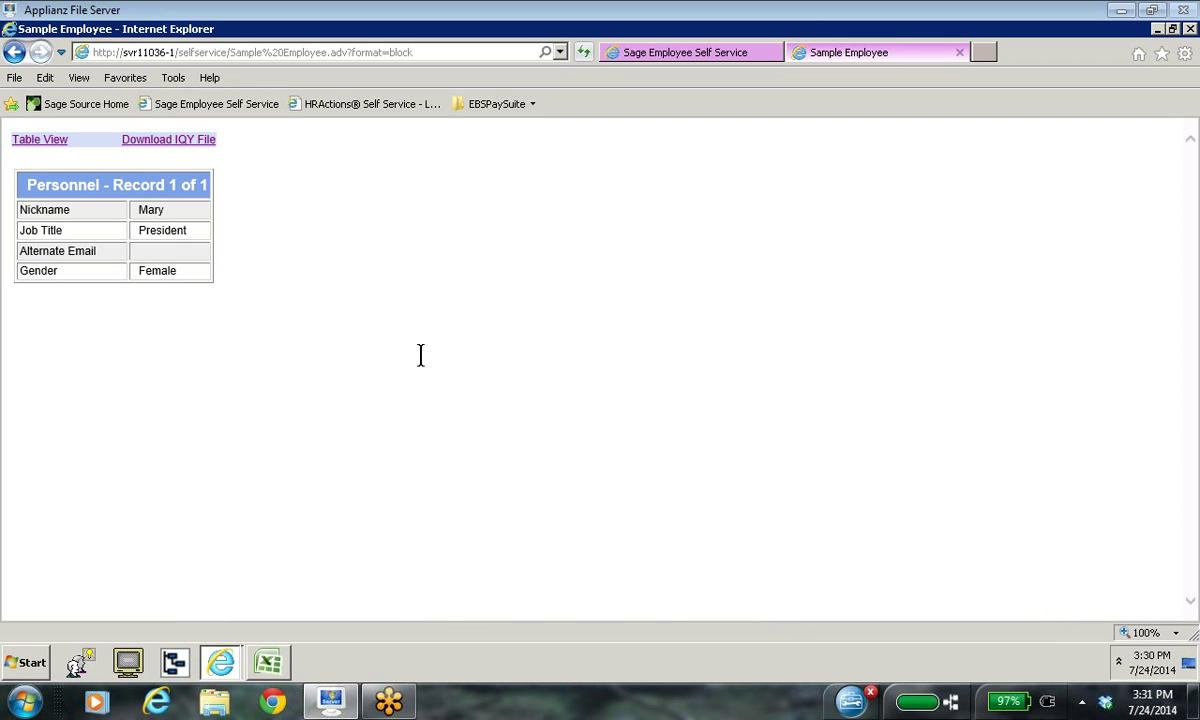
left_click(1155, 30)
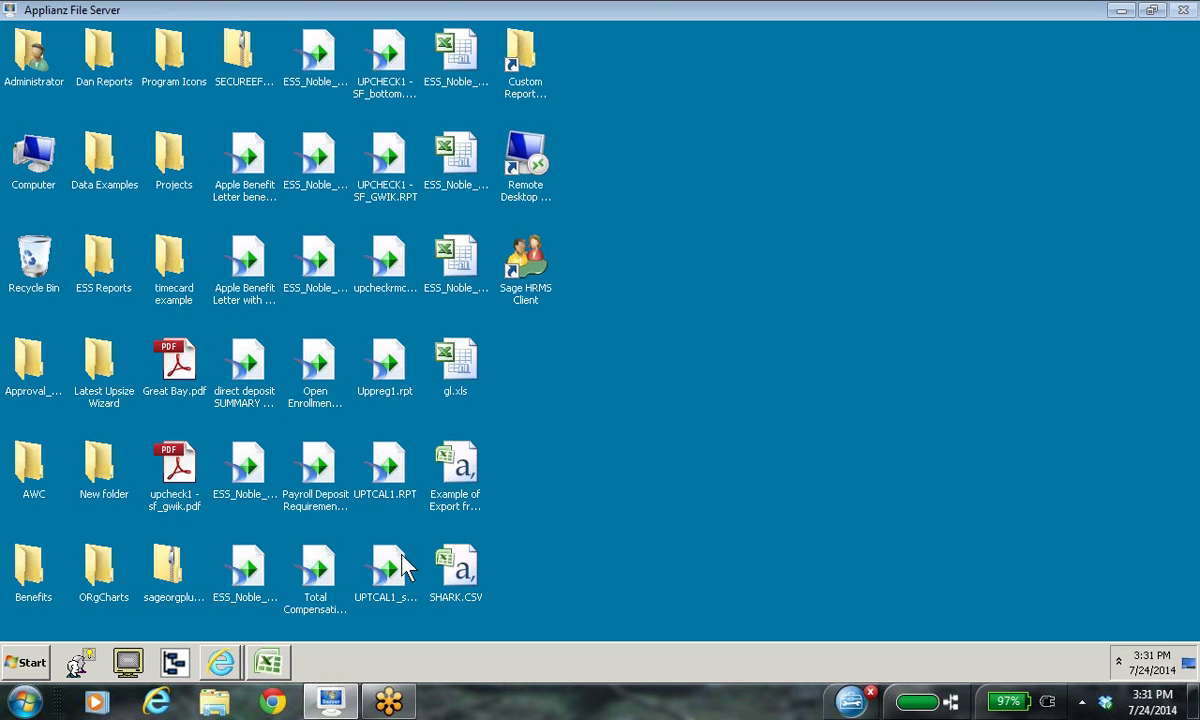
Step: Locate Sample Employee.iqy in the Downloads folder via Computer, then bring up Excel's blank Book1
left_click(32, 664)
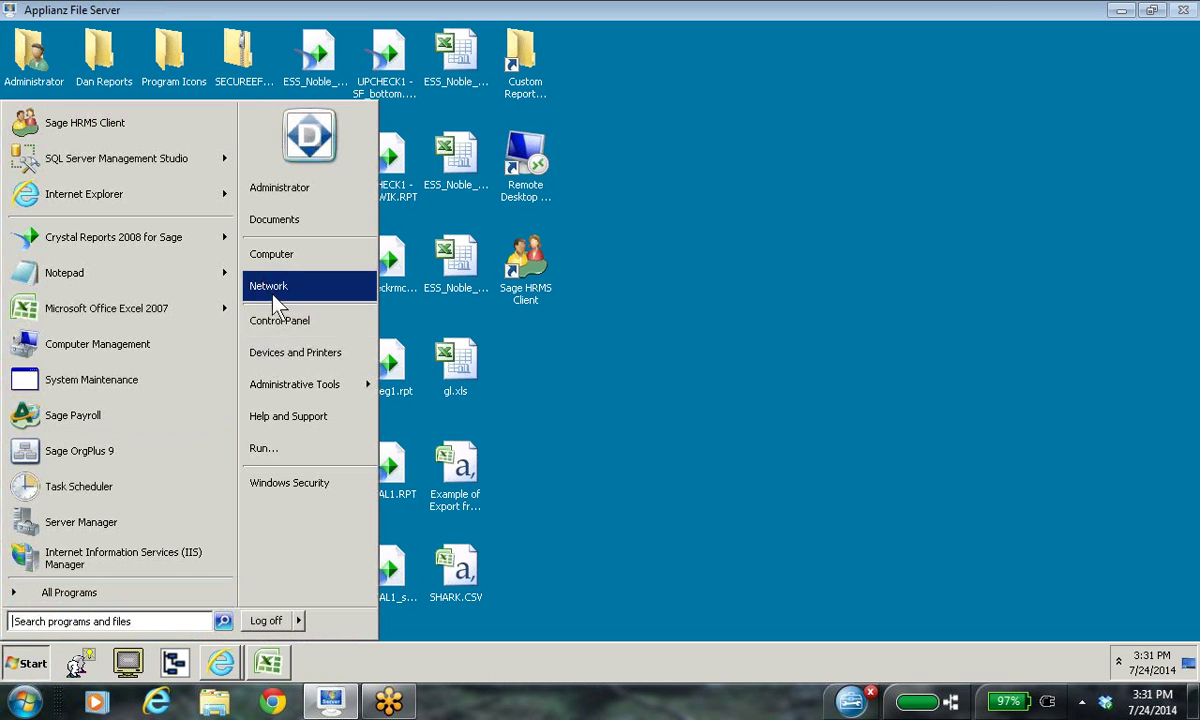
left_click(288, 259)
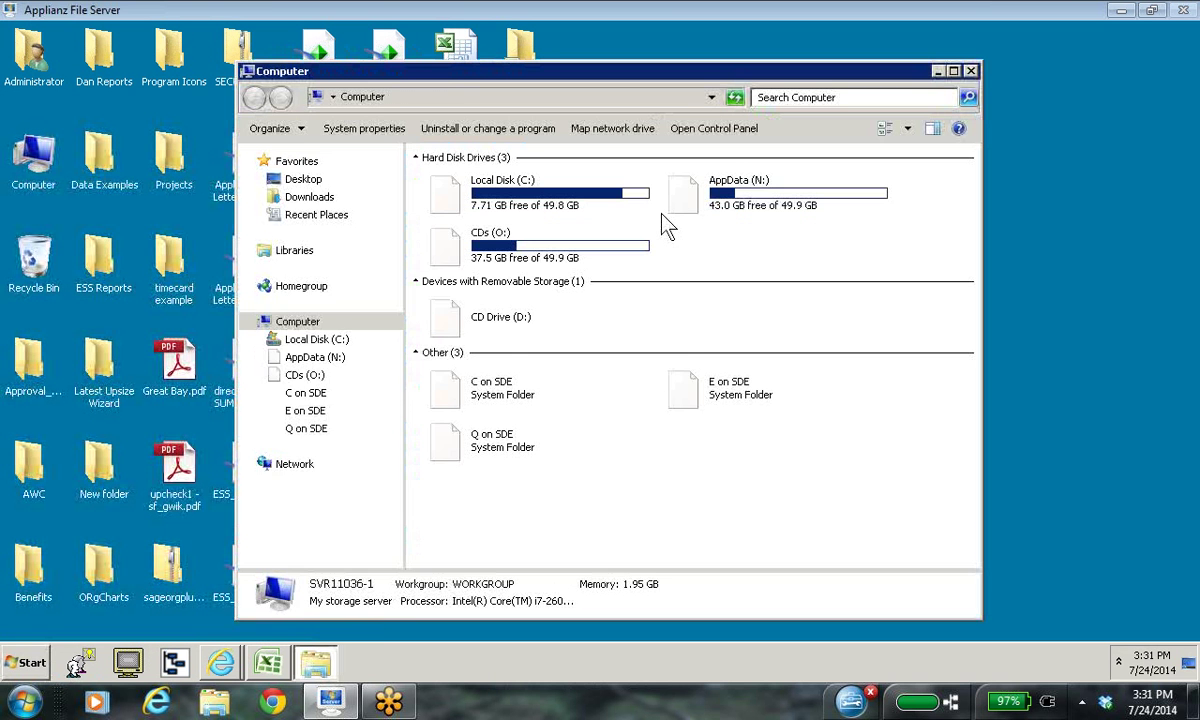
left_click(314, 199)
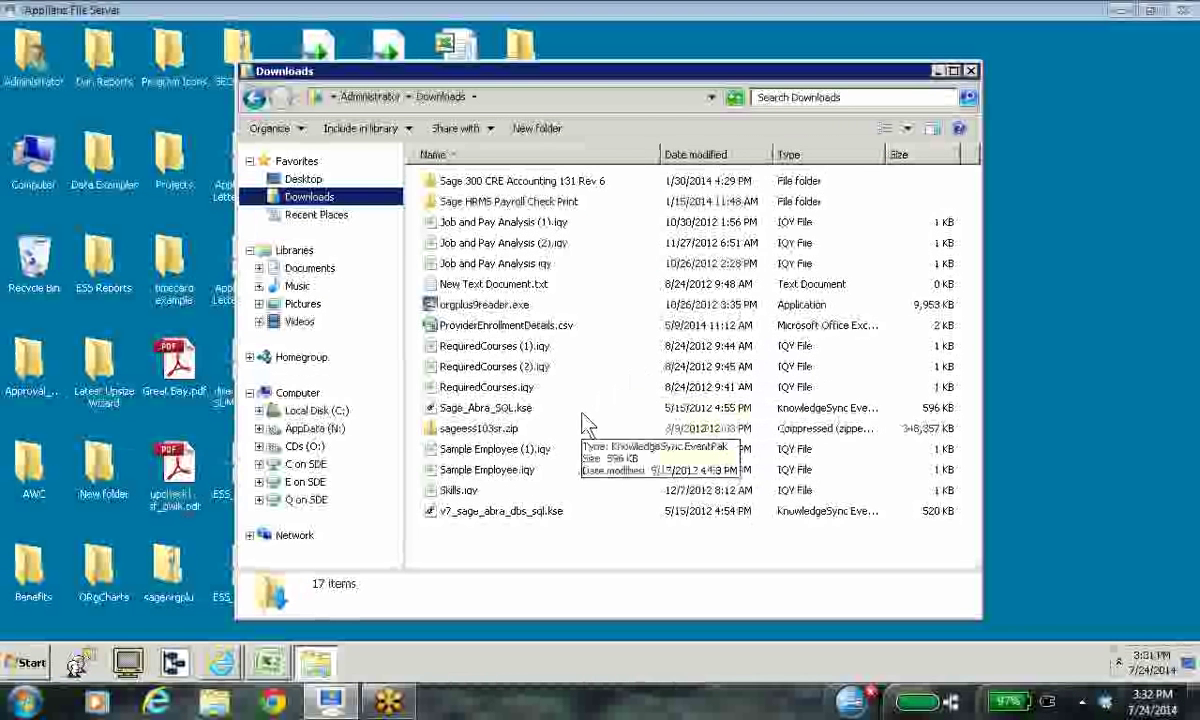
left_click(510, 481)
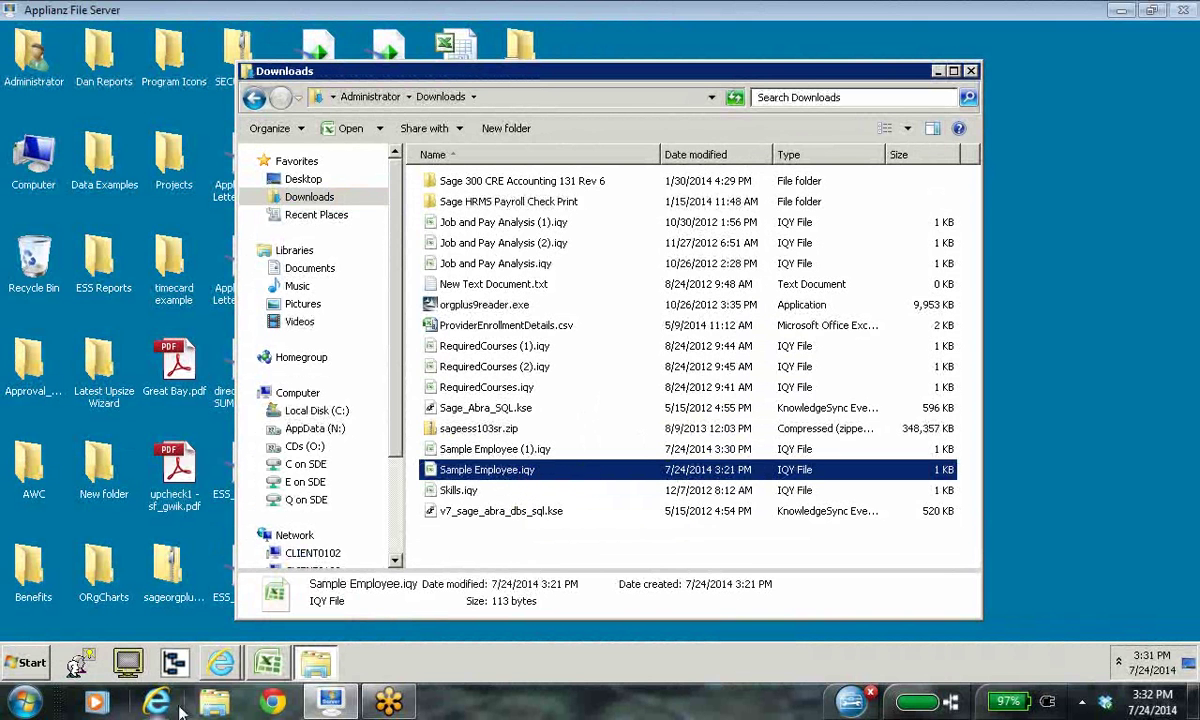
left_click(268, 668)
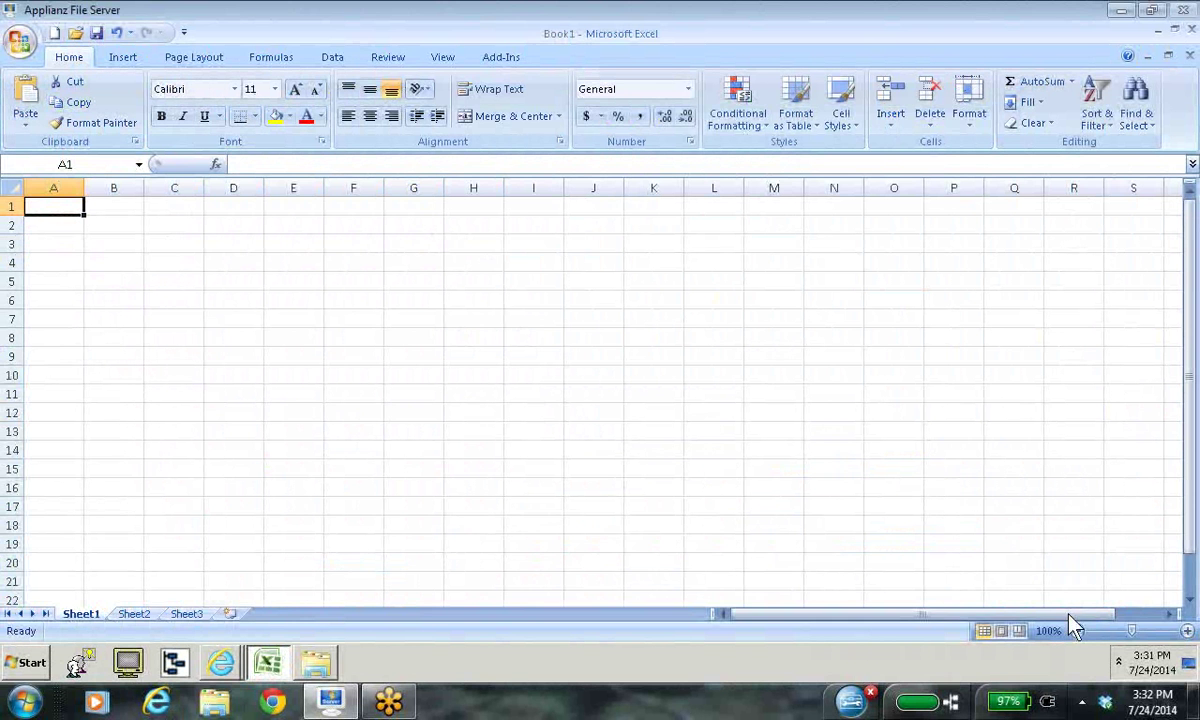
Step: Close the blank Book1 workbook without saving it
left_click_drag(1128, 612, 1168, 612)
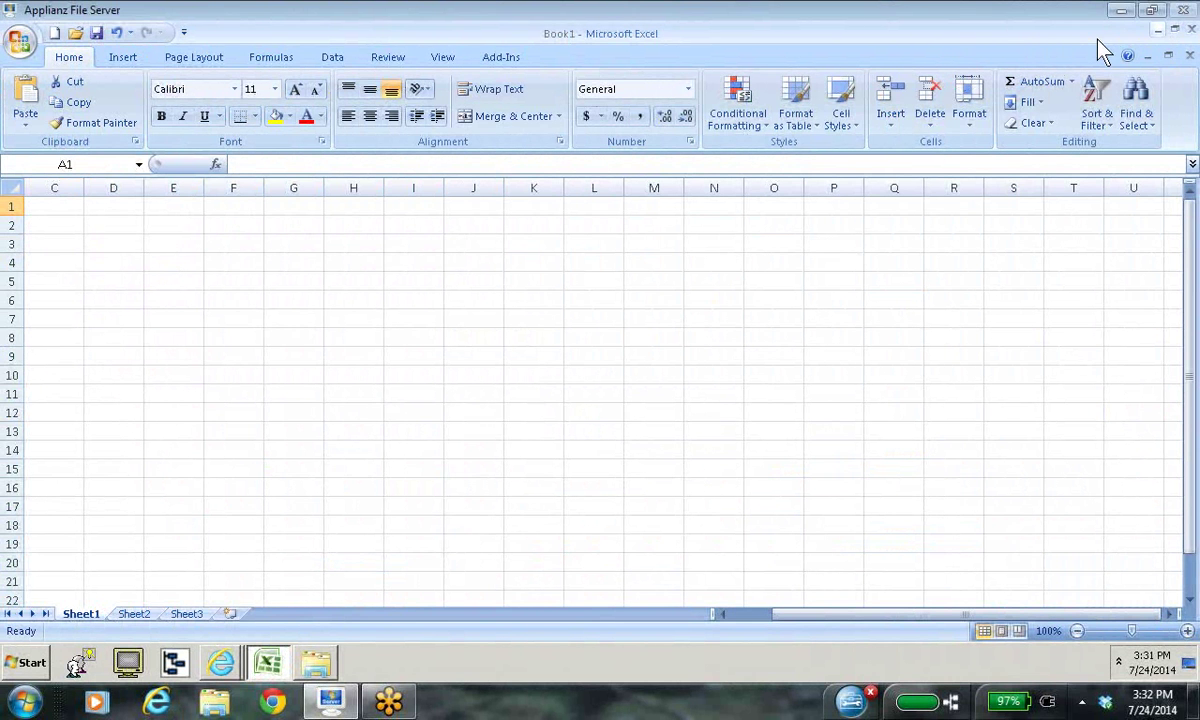
left_click(1148, 56)
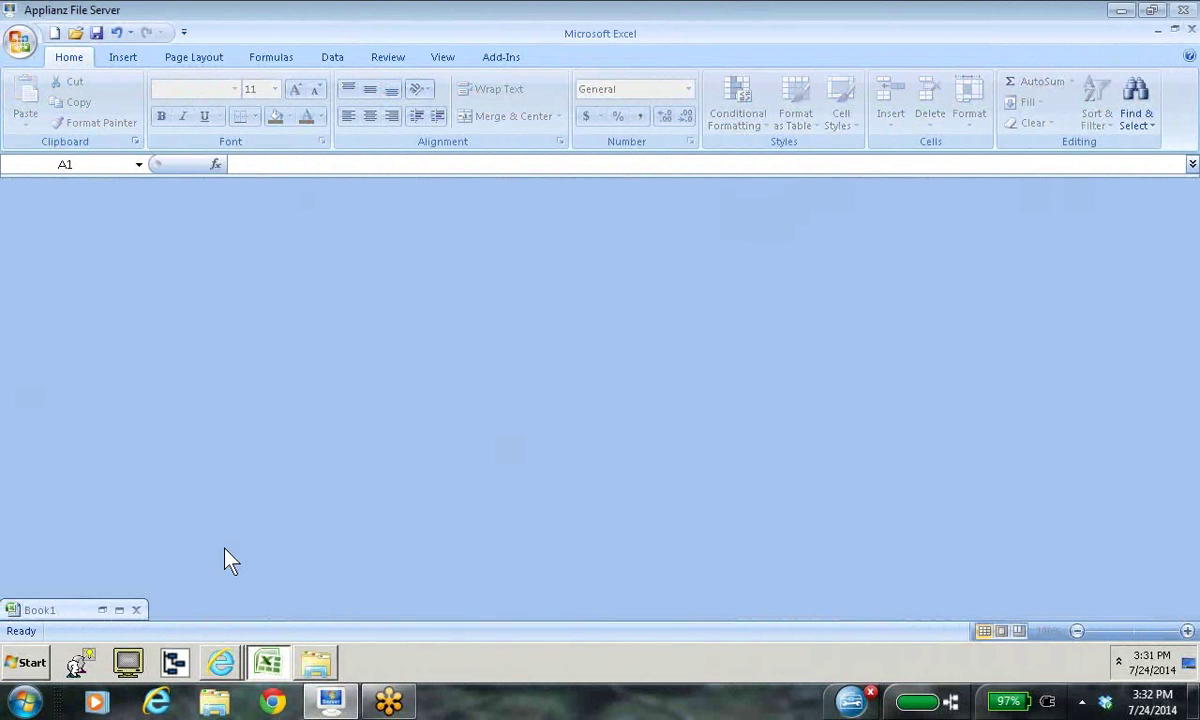
left_click(137, 610)
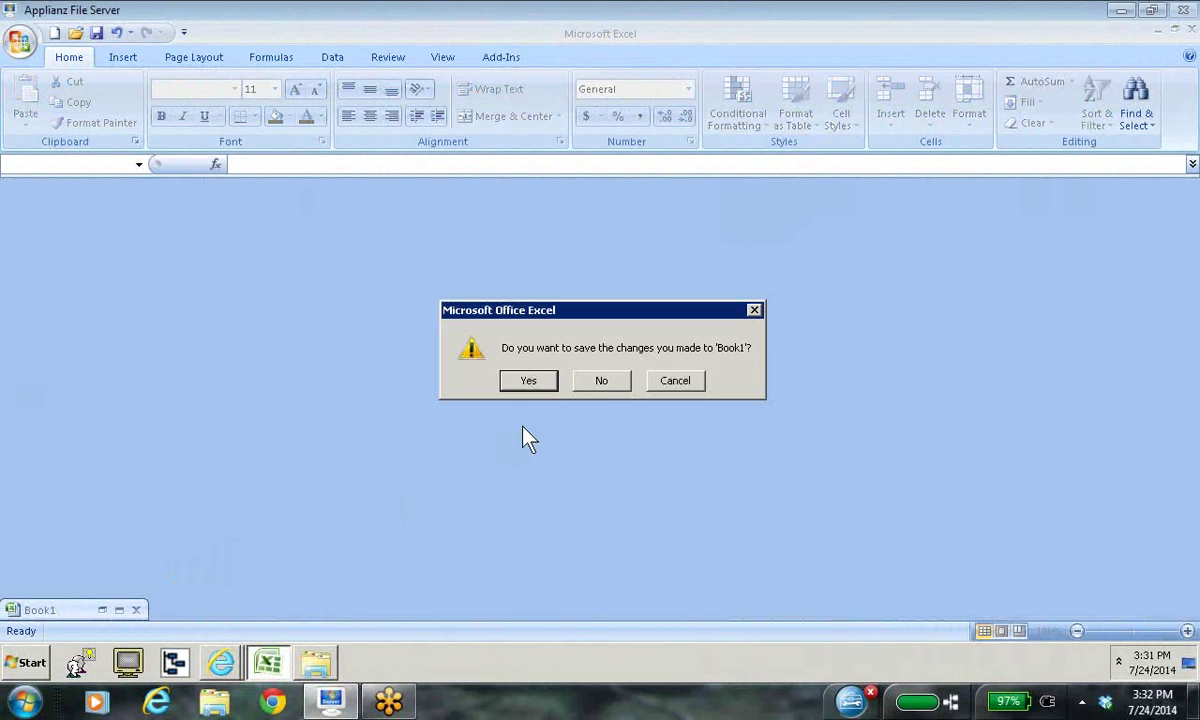
left_click(604, 381)
left_click(605, 382)
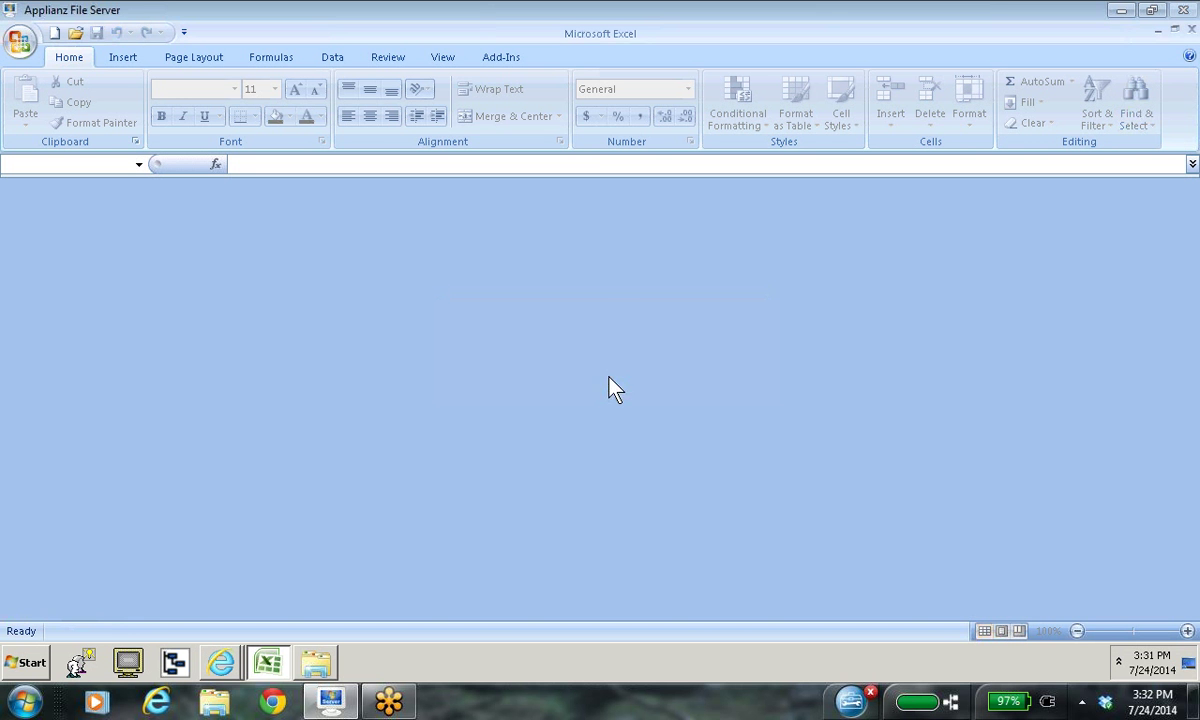
left_click(1158, 30)
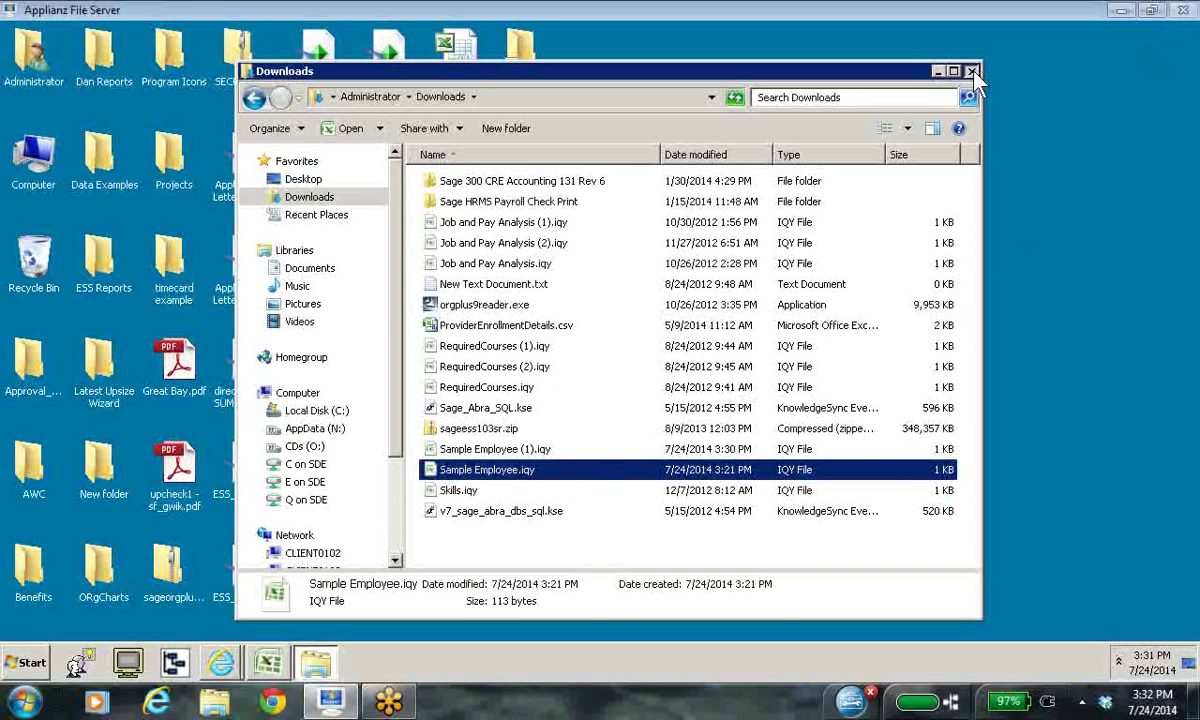
Step: Exit Excel from the Office button menu, then right-click Sample Employee.iqy
left_click(267, 662)
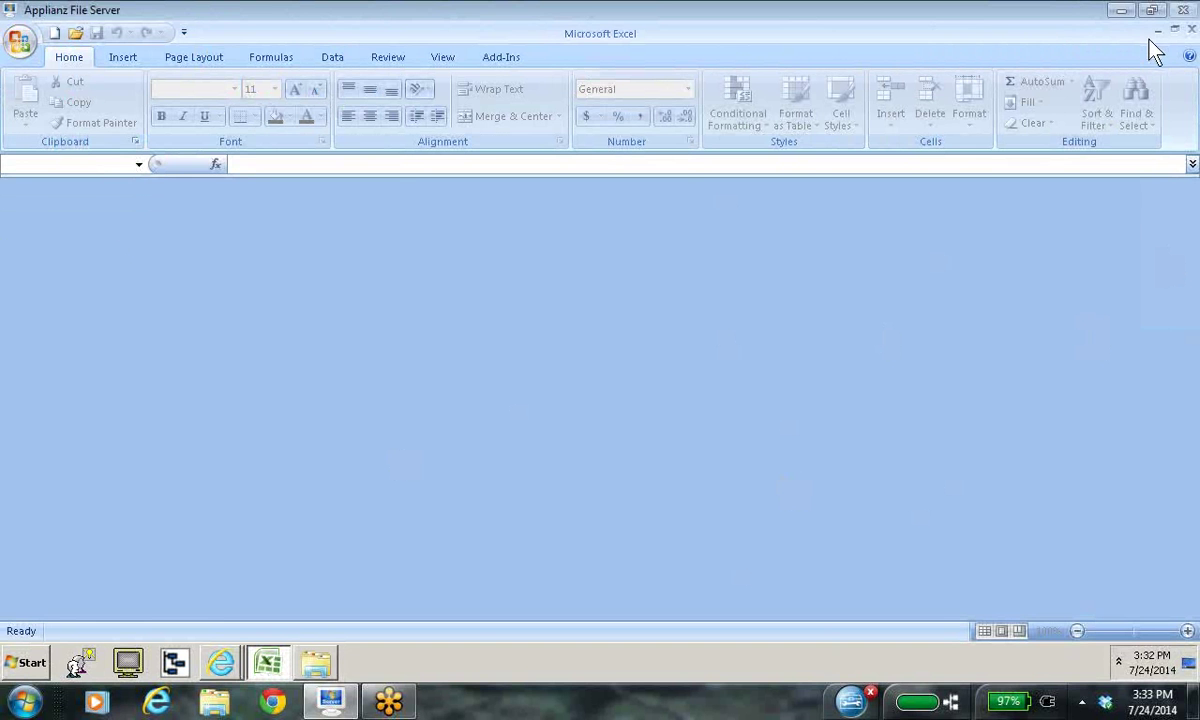
left_click(20, 43)
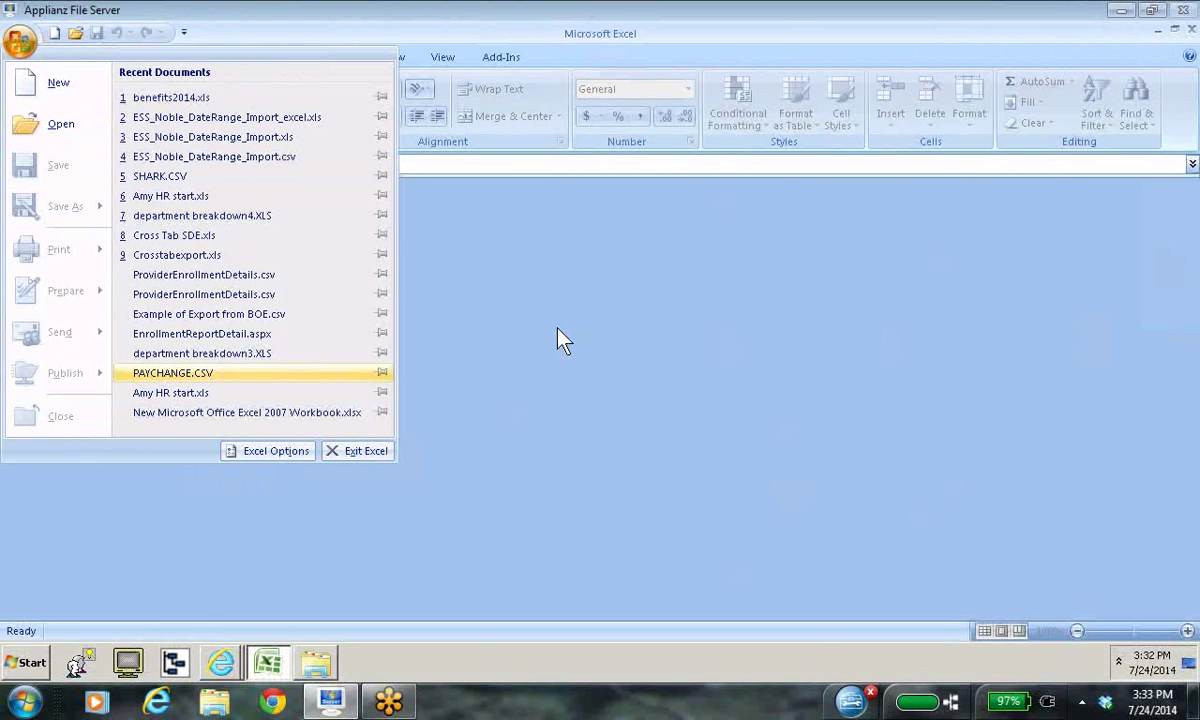
left_click(362, 451)
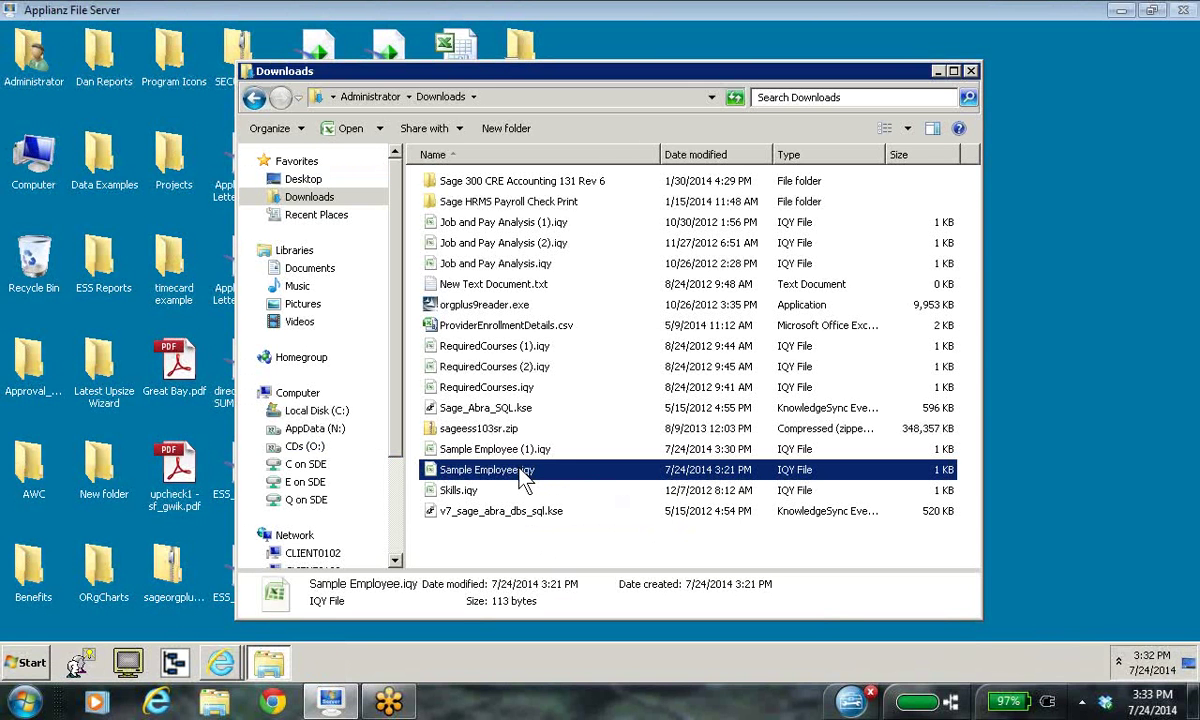
right_click(524, 480)
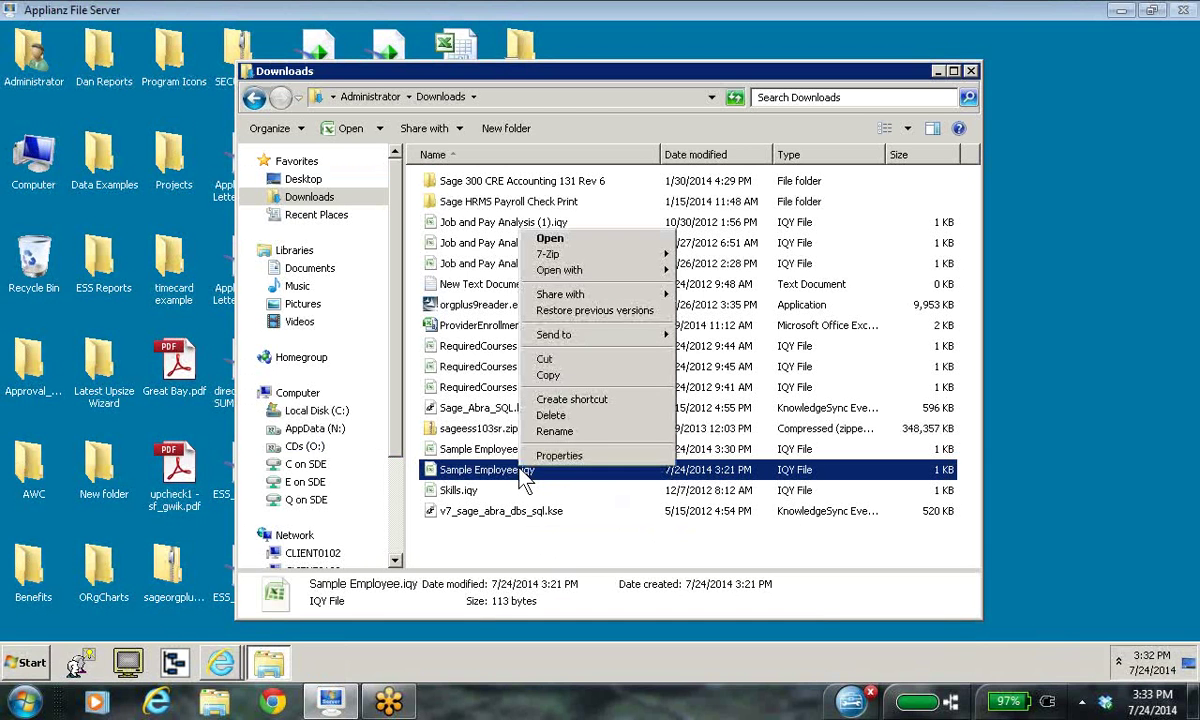
mouse_move(590, 276)
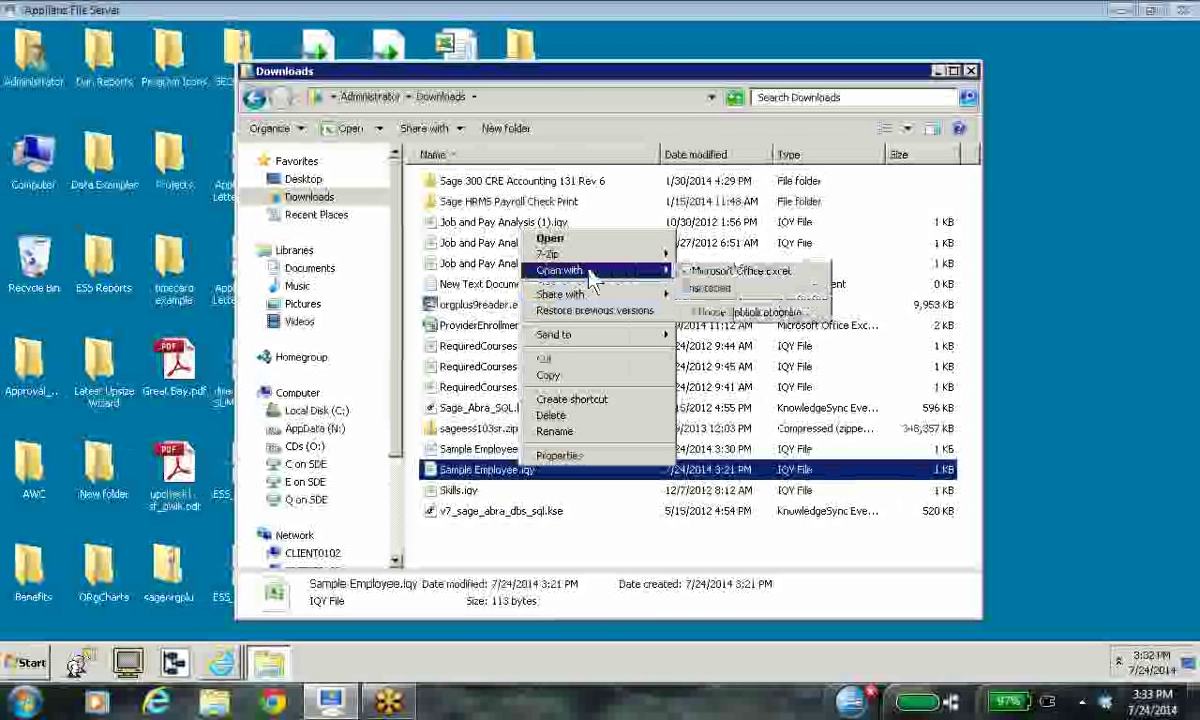
left_click(733, 276)
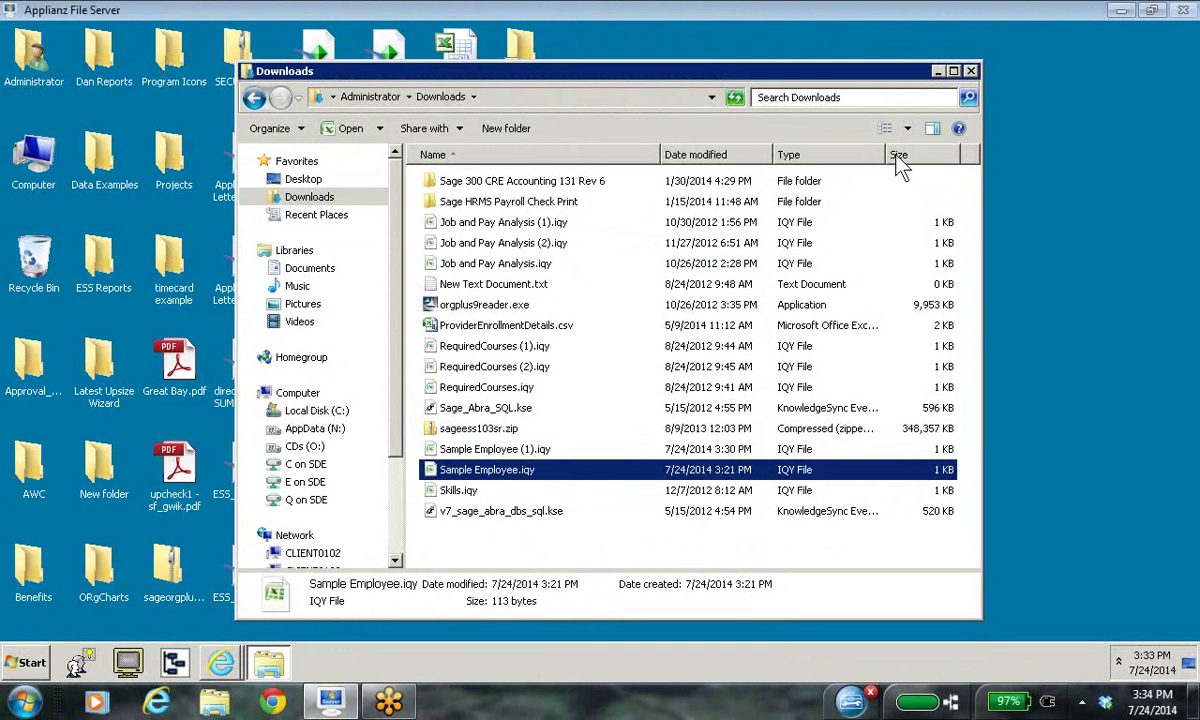
Step: Back in ESS, open Employee Sample, then download and open its IQY file
left_click(971, 75)
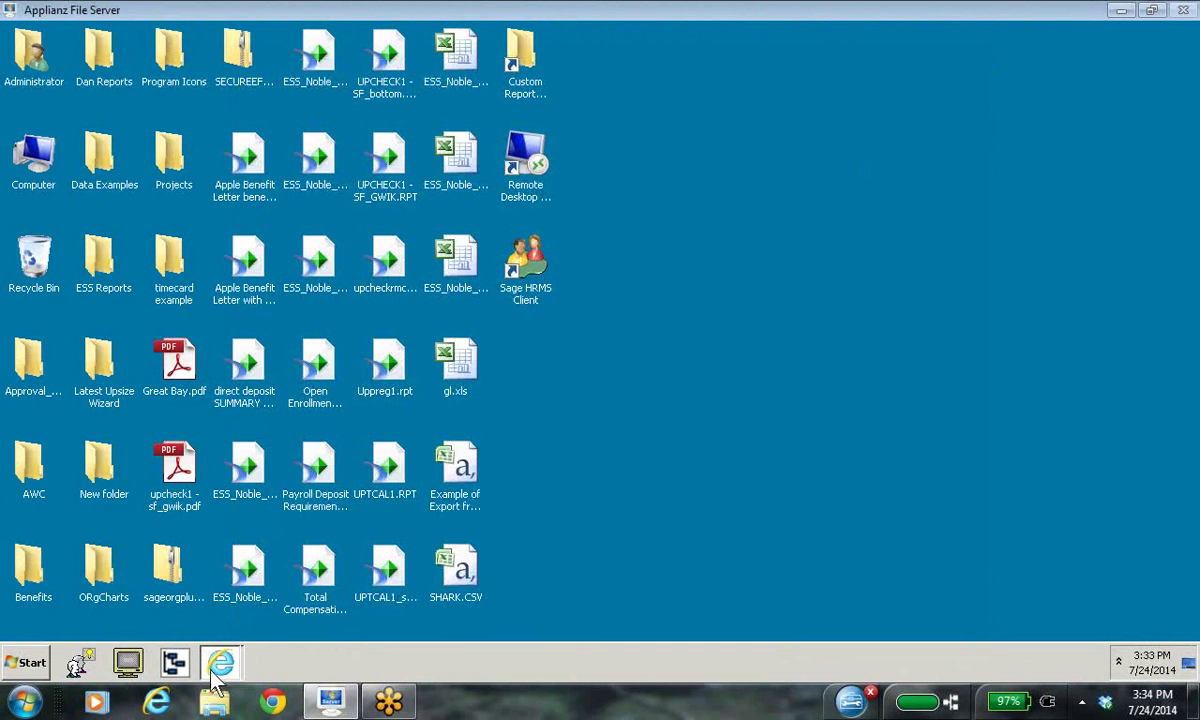
mouse_move(221, 676)
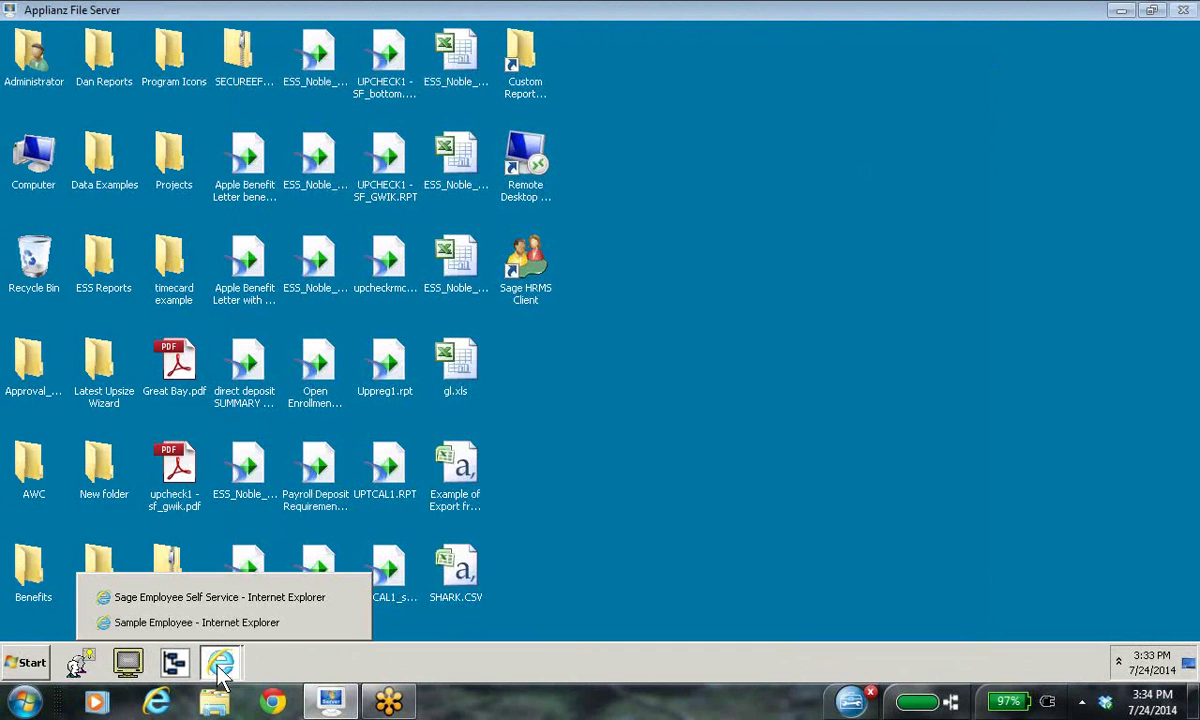
left_click(211, 599)
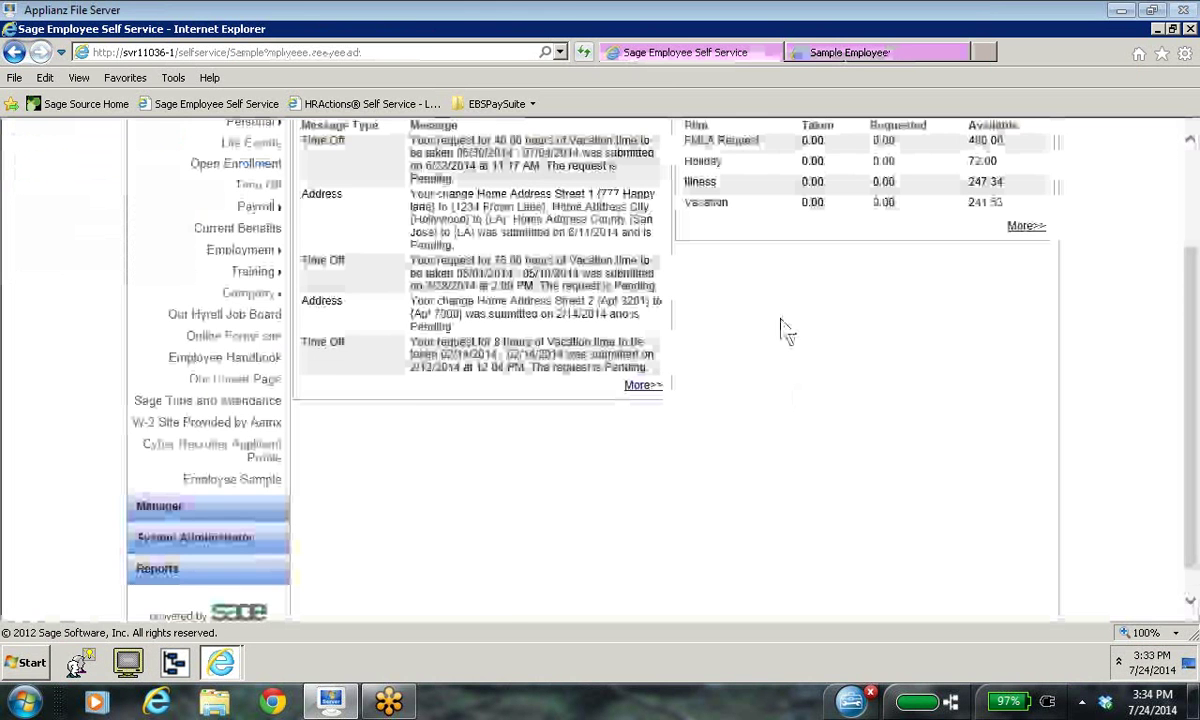
scroll(595, 459, "down", 5)
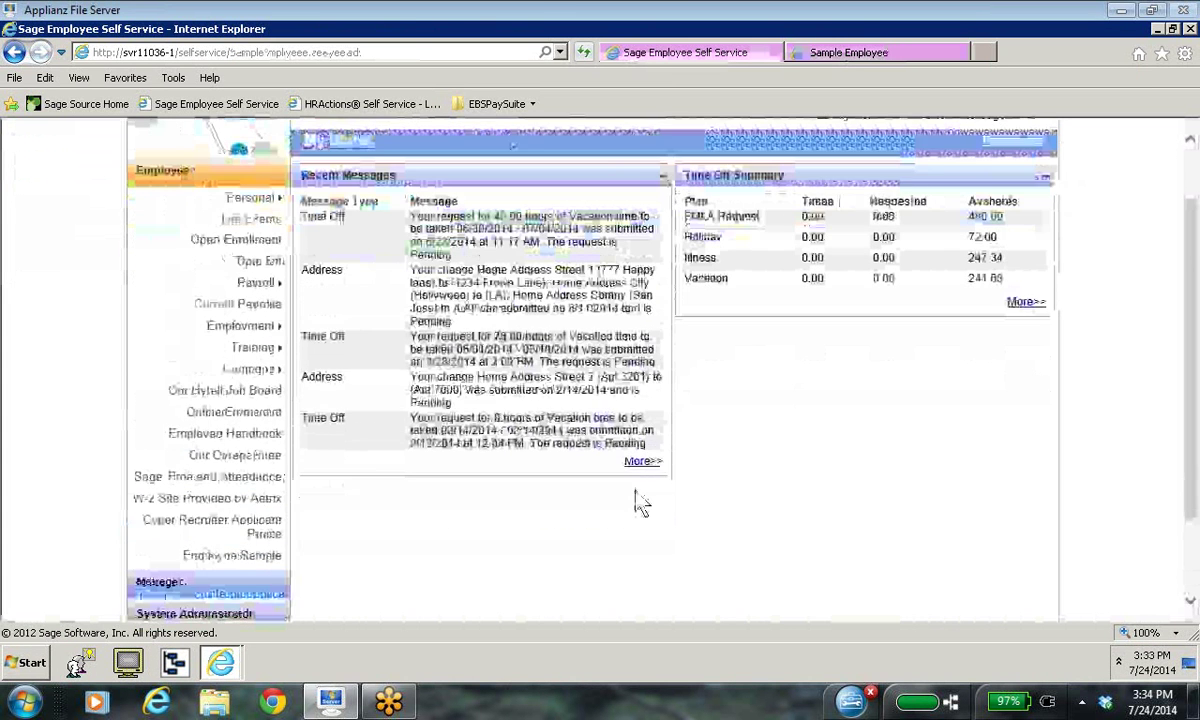
left_click(240, 447)
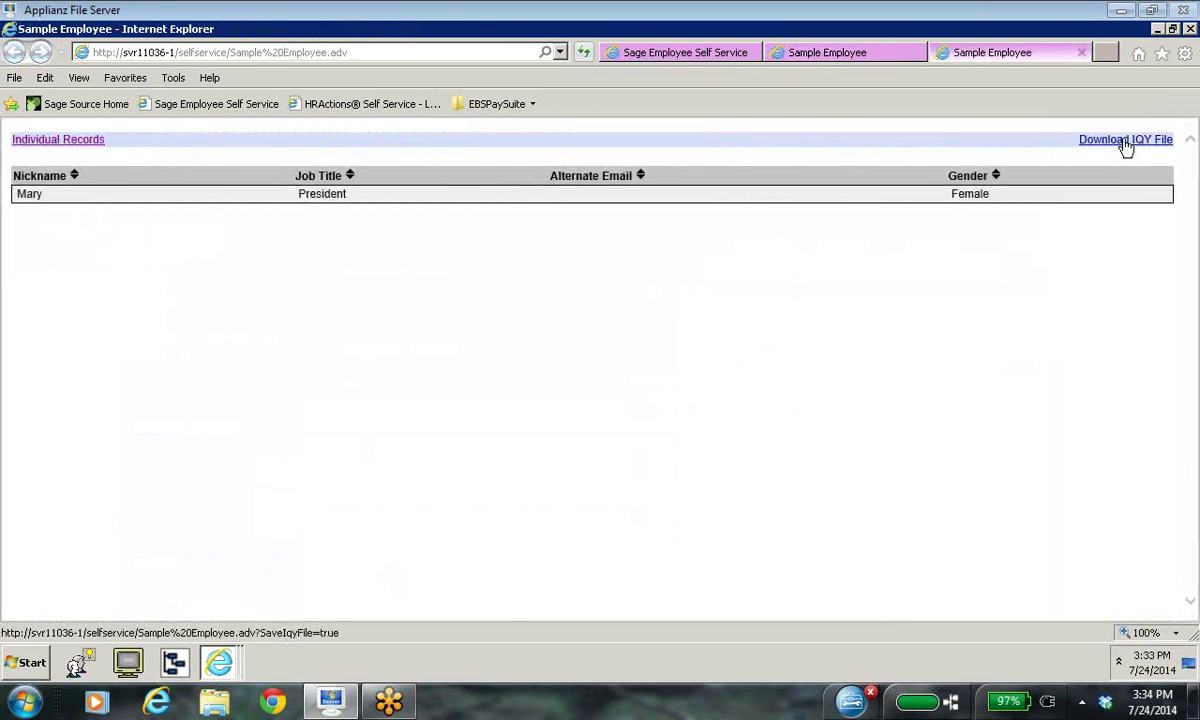
left_click(1125, 140)
left_click(850, 624)
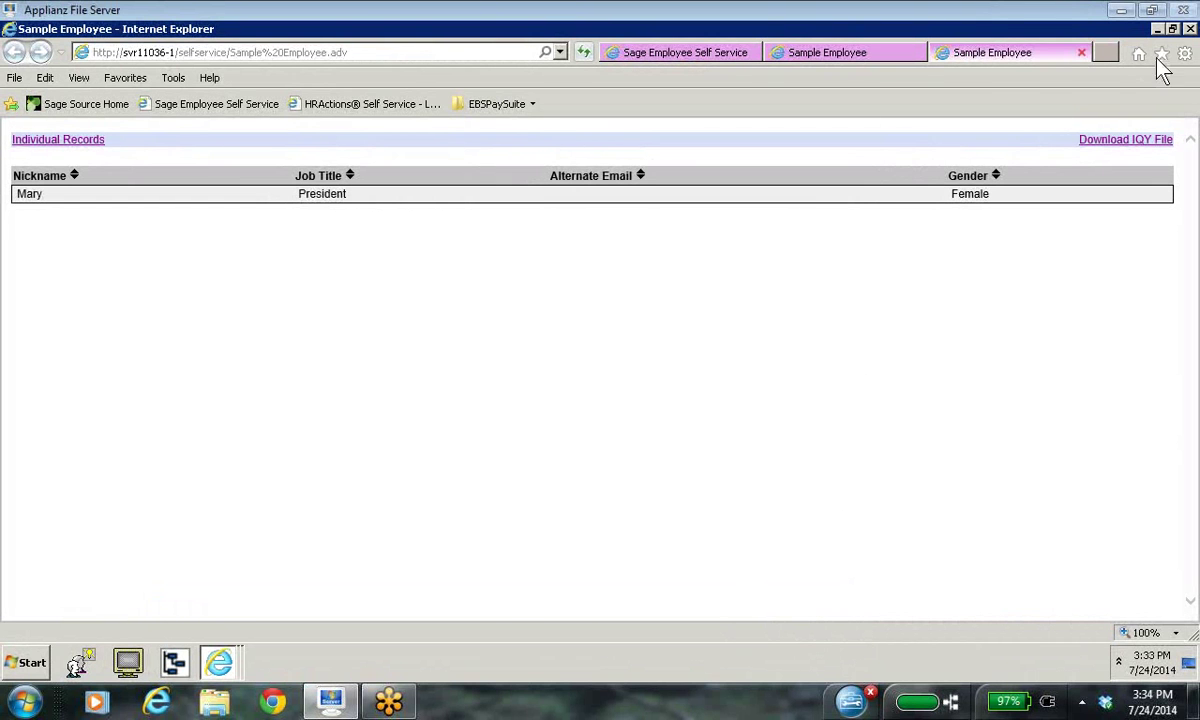
Step: Close the extra Sample Employee tabs and shrink Internet Explorer to a smaller window
left_click(1022, 56)
left_click(885, 58)
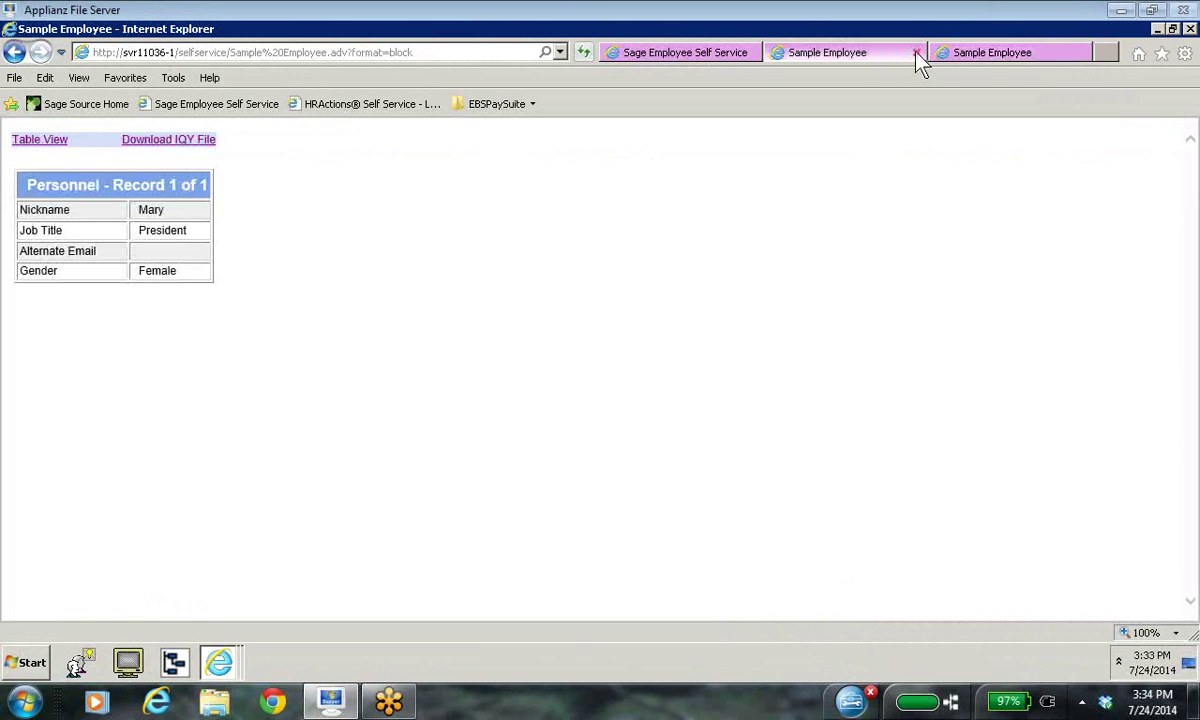
left_click(917, 53)
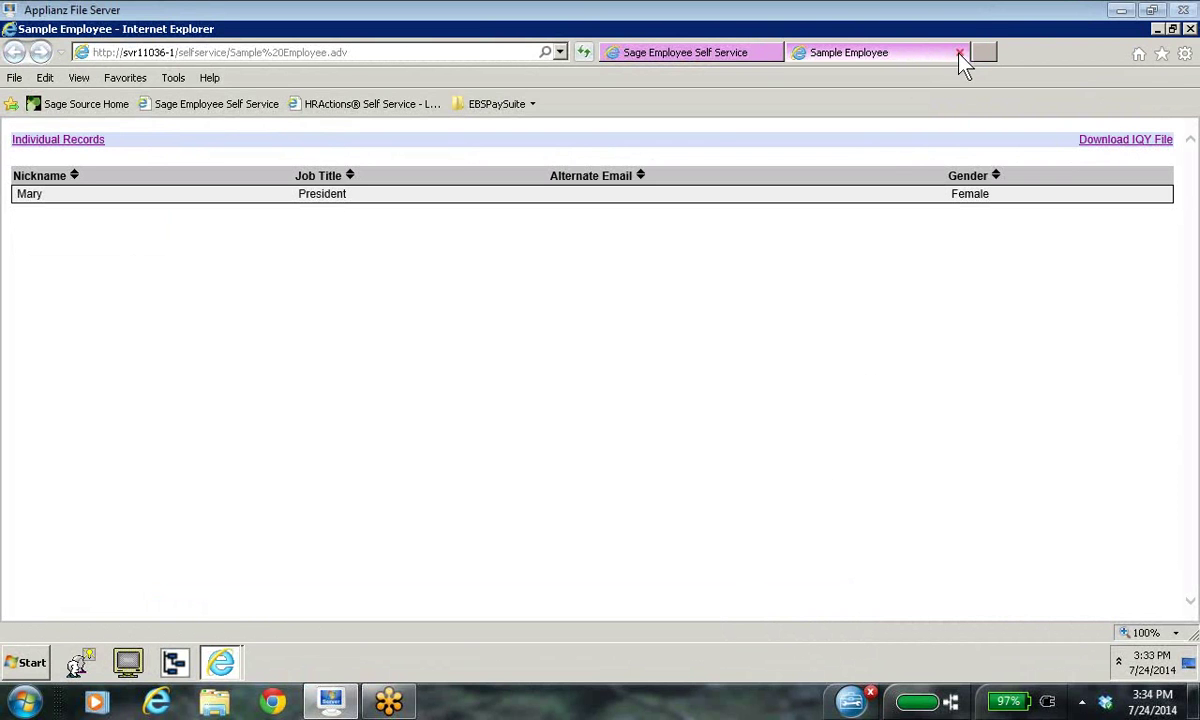
left_click(958, 53)
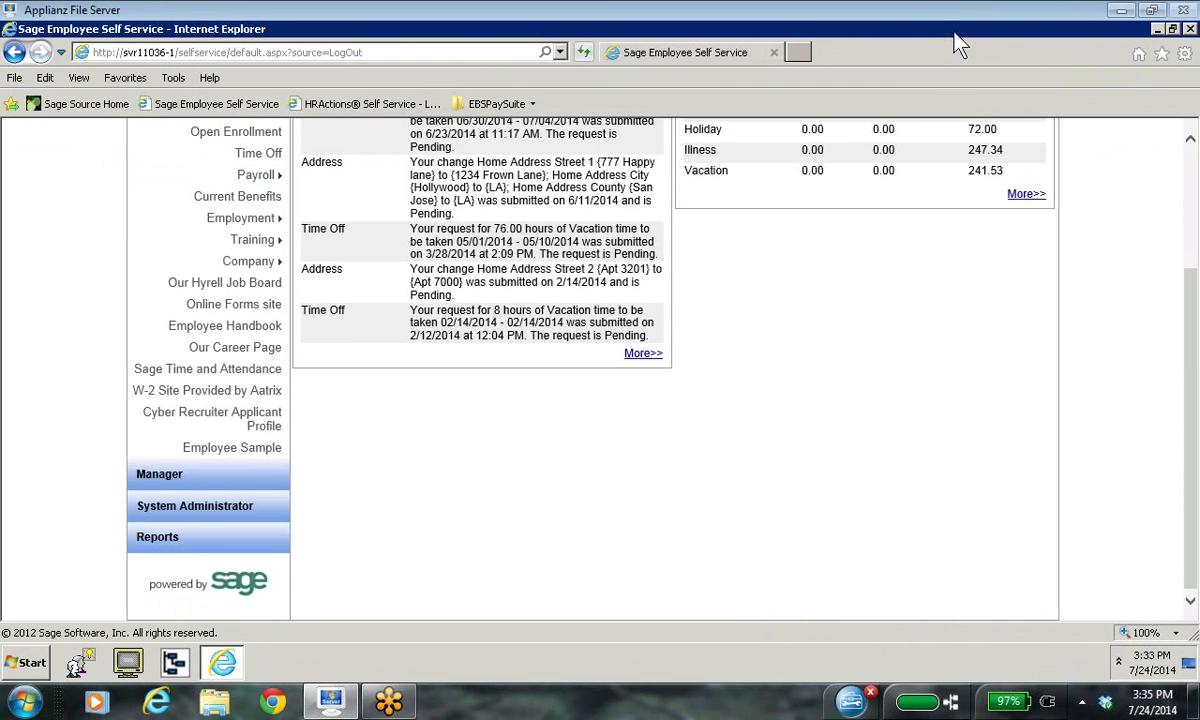
double_click(846, 45)
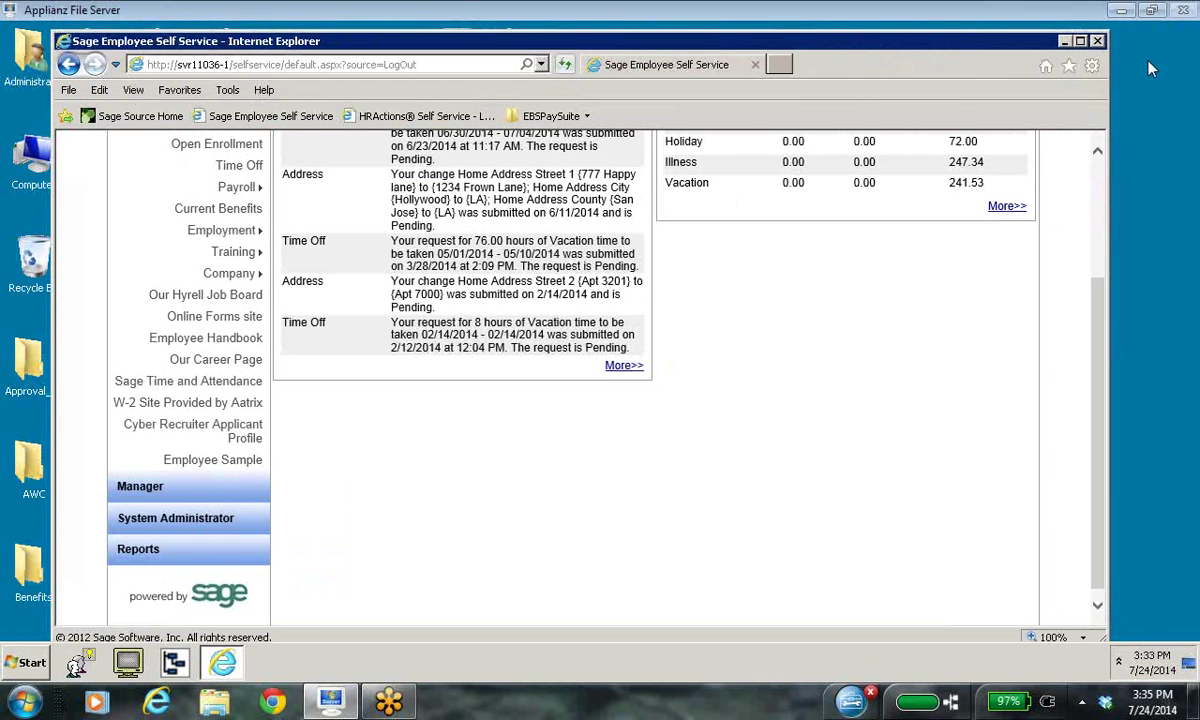
Step: Close Internet Explorer and select Sample Employee.iqy in the Downloads folder
left_click(1148, 68)
left_click(1097, 41)
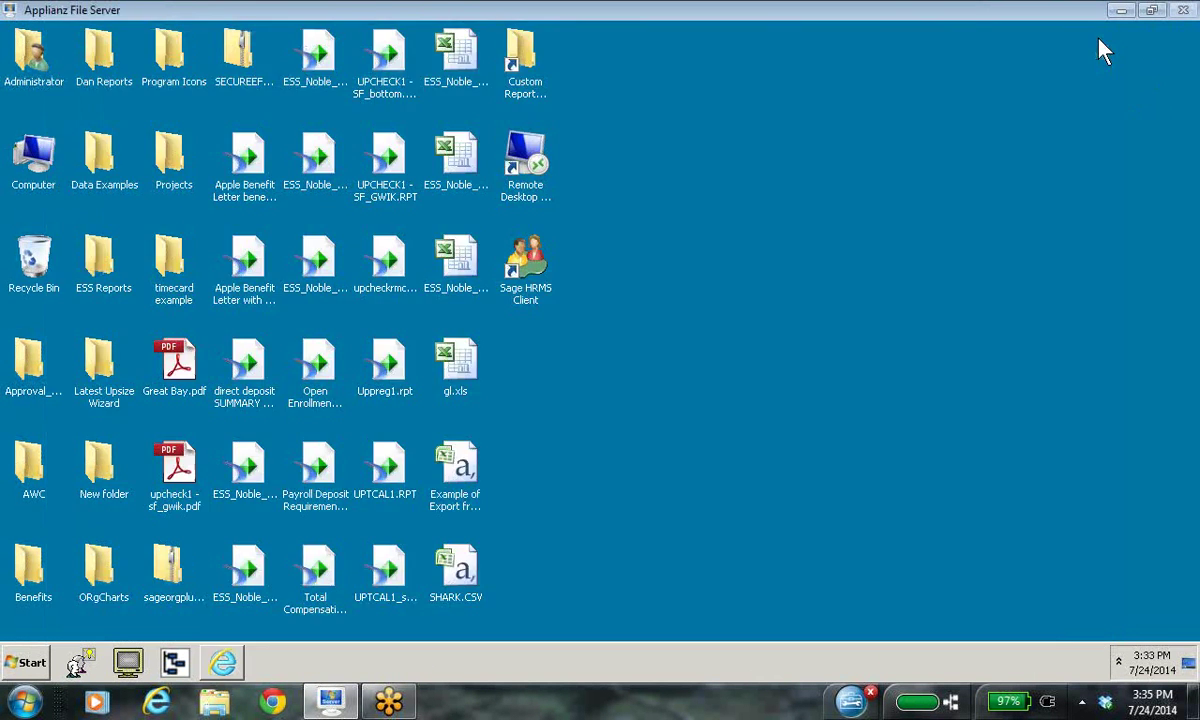
left_click(24, 664)
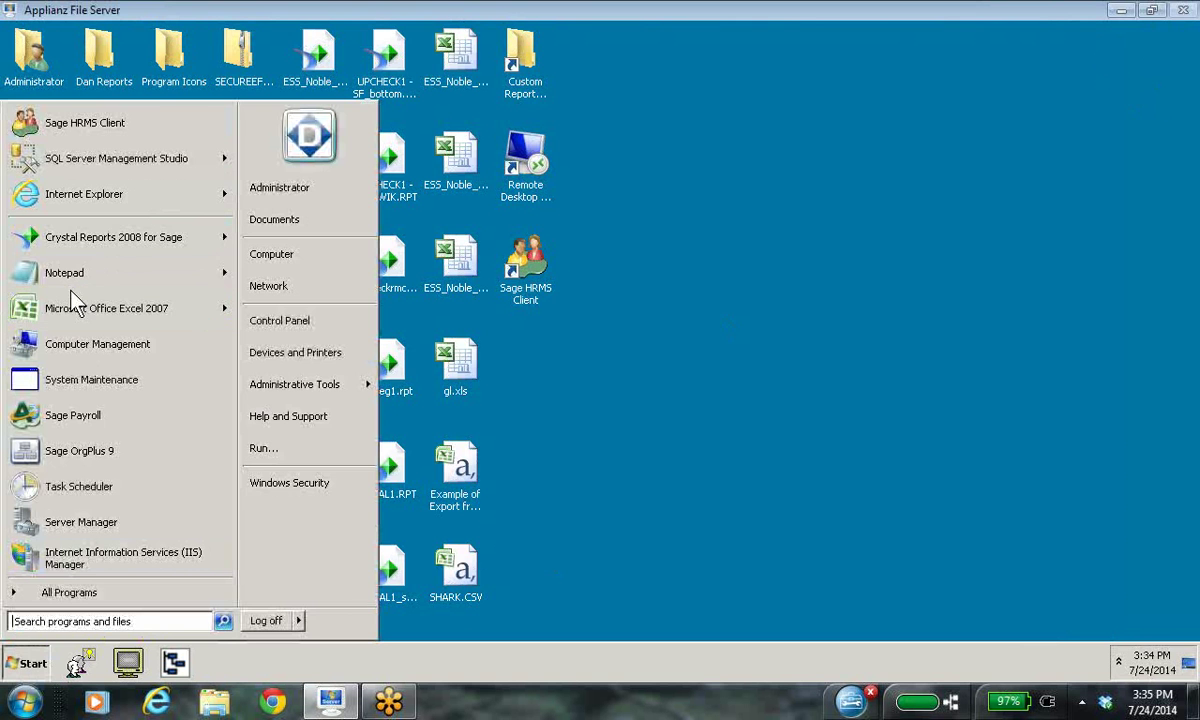
left_click(284, 258)
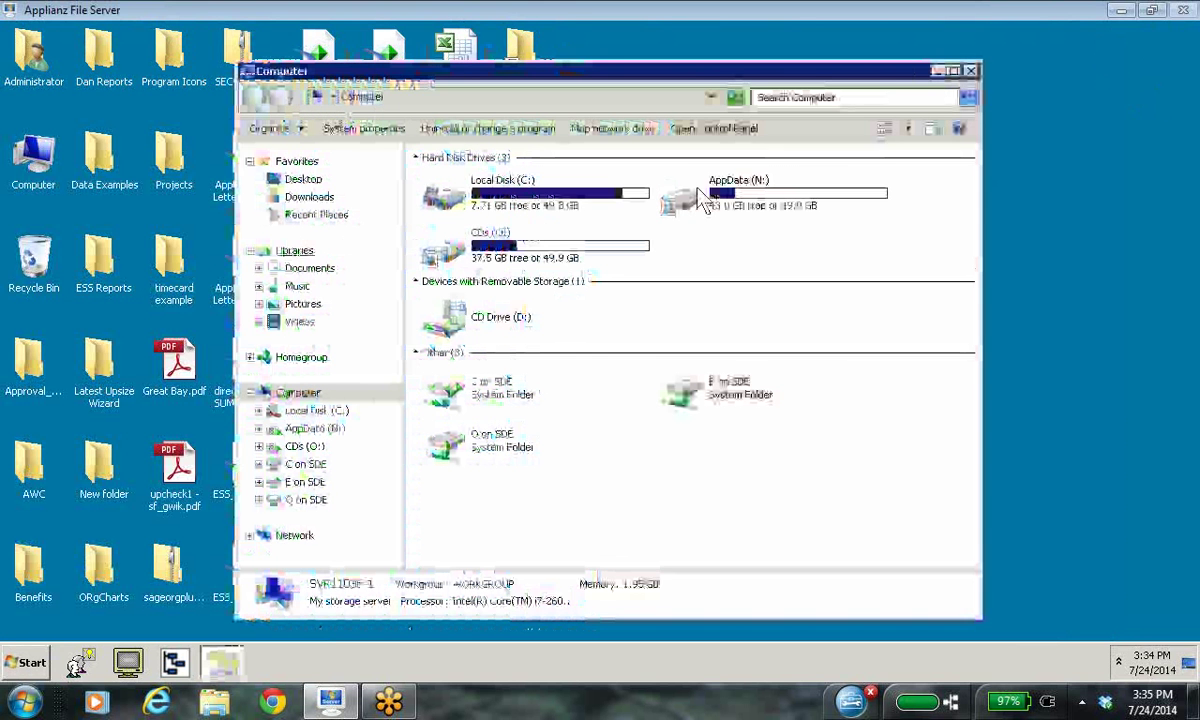
left_click(310, 198)
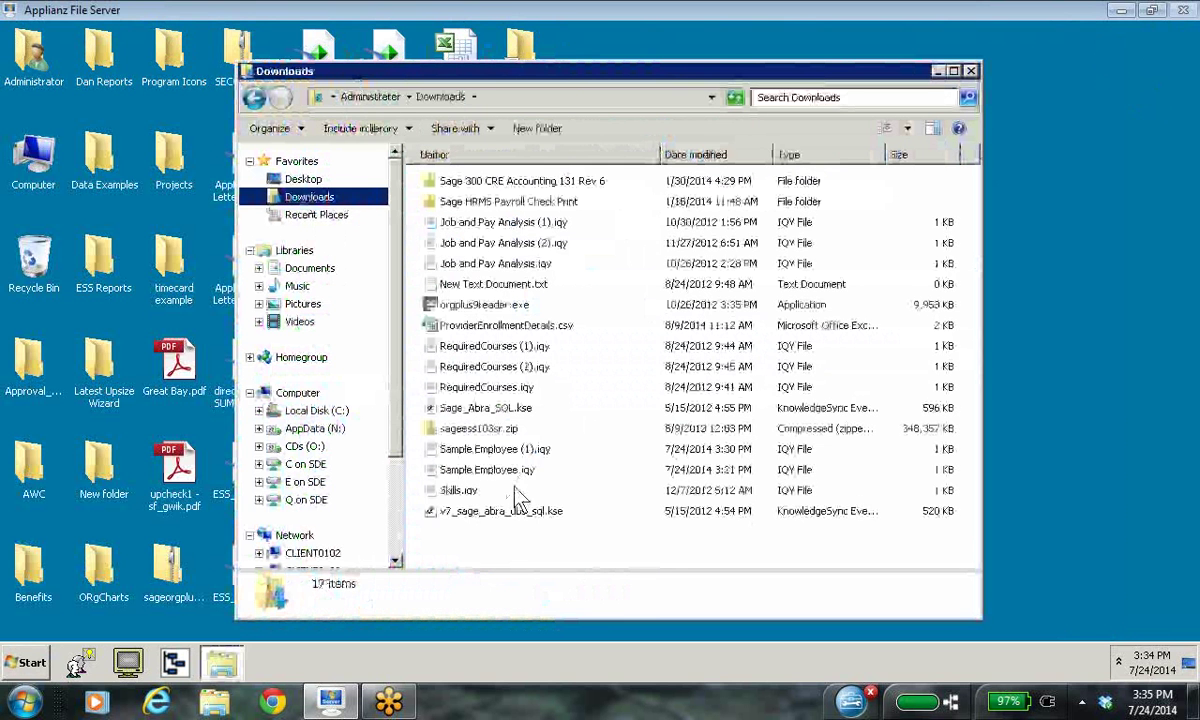
left_click(508, 478)
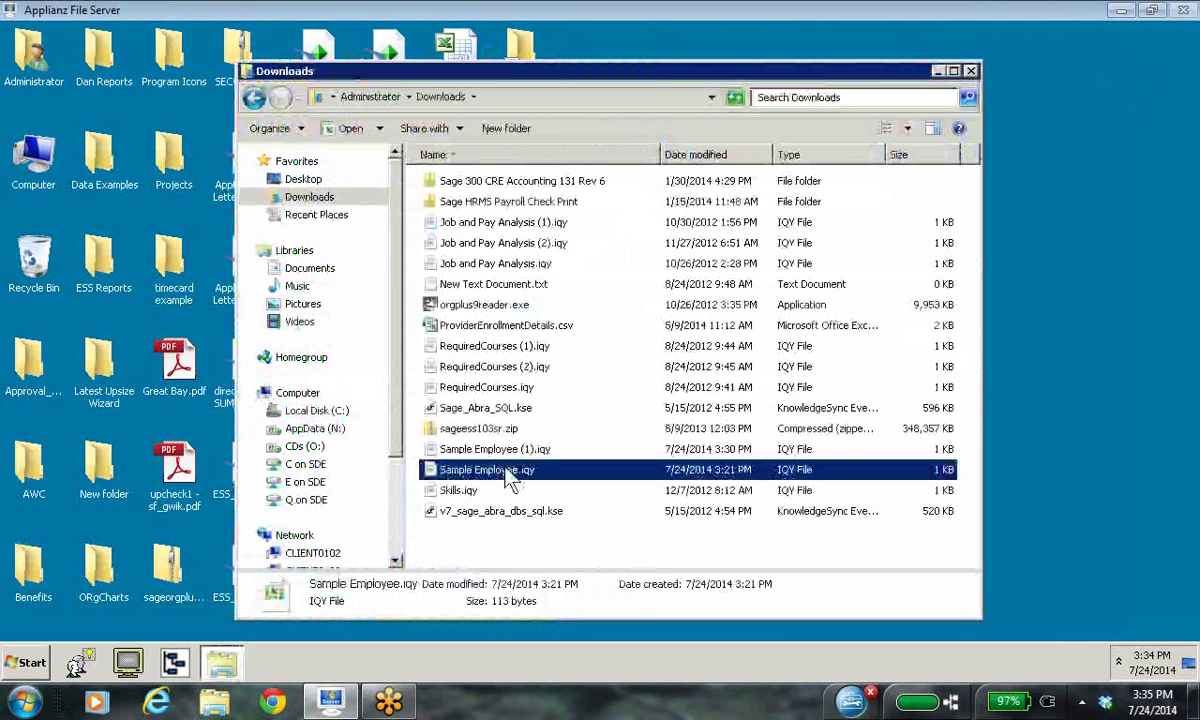
Step: Open Sample Employee.iqy with Microsoft Office Excel and close the Downloads window
right_click(512, 468)
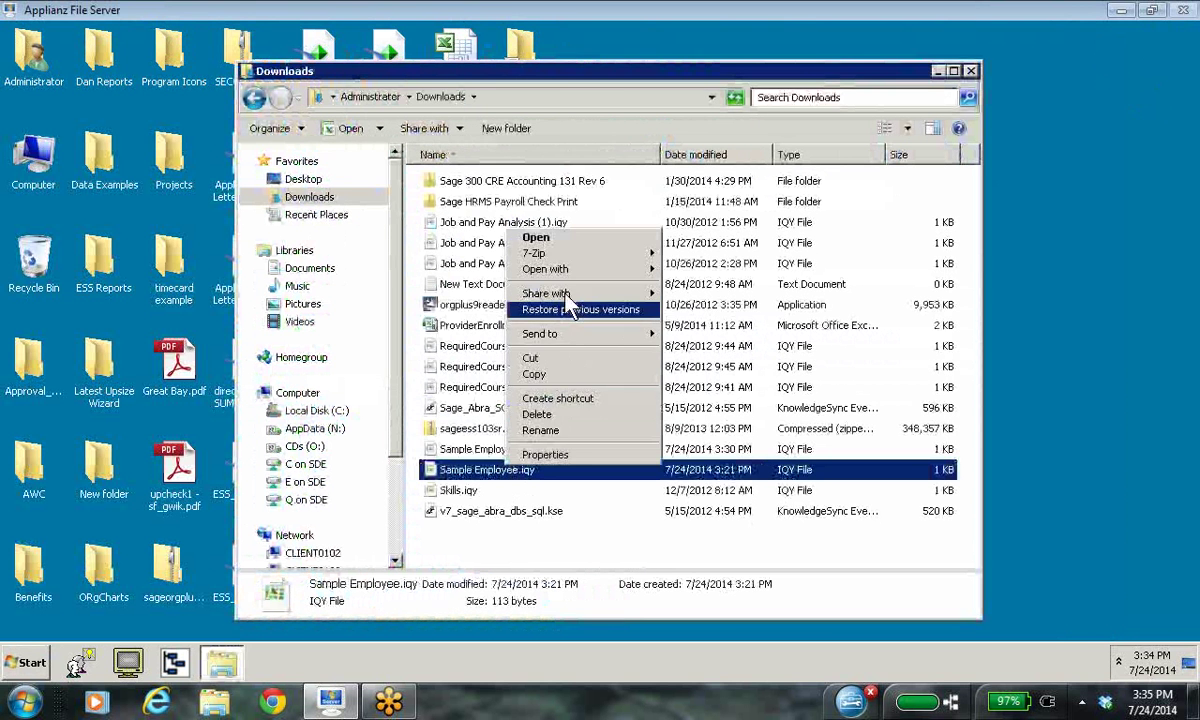
mouse_move(570, 280)
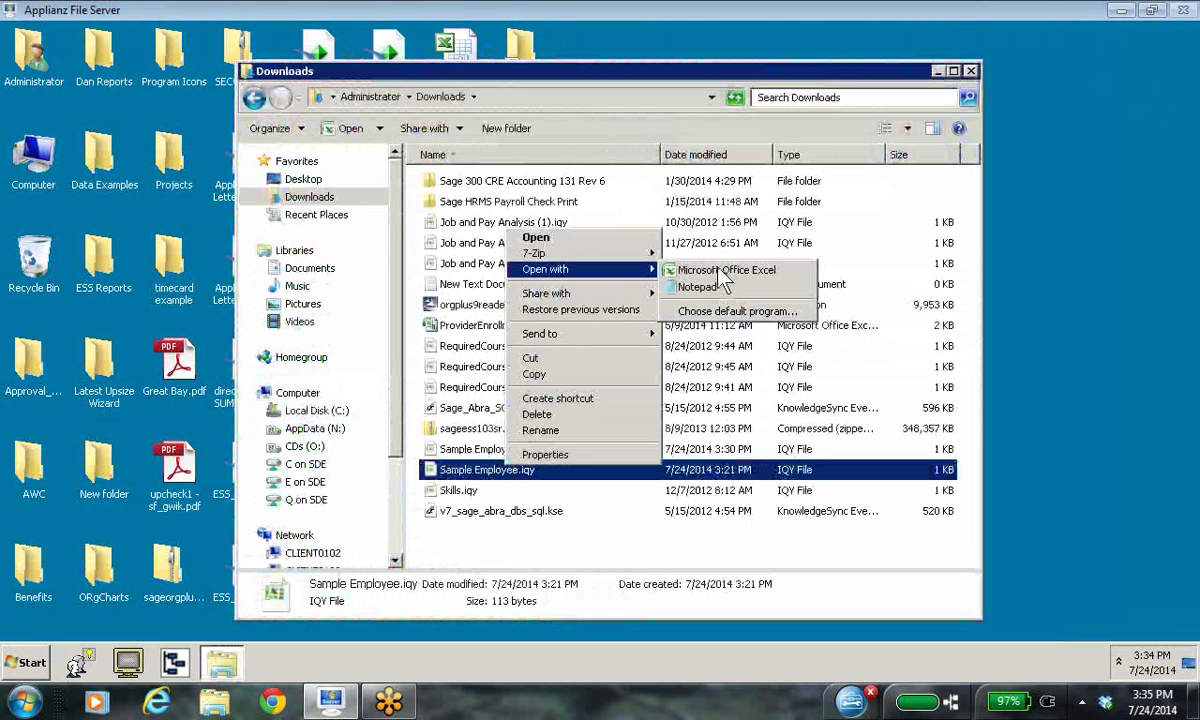
left_click(700, 272)
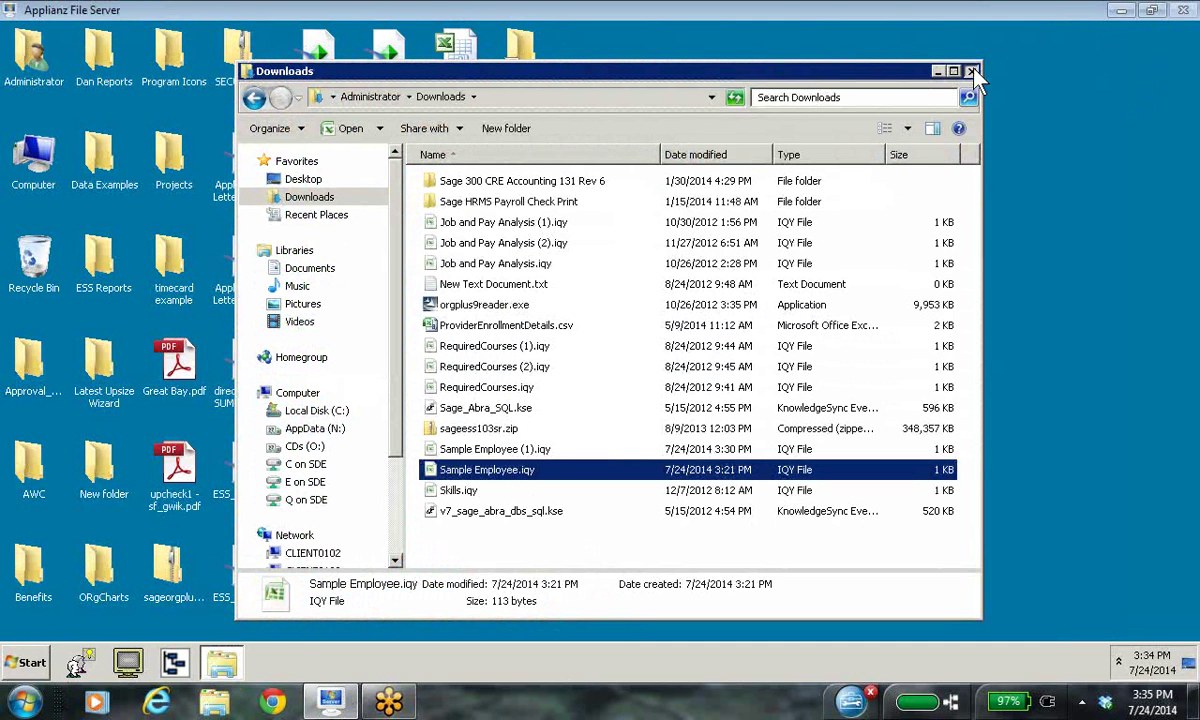
left_click(972, 72)
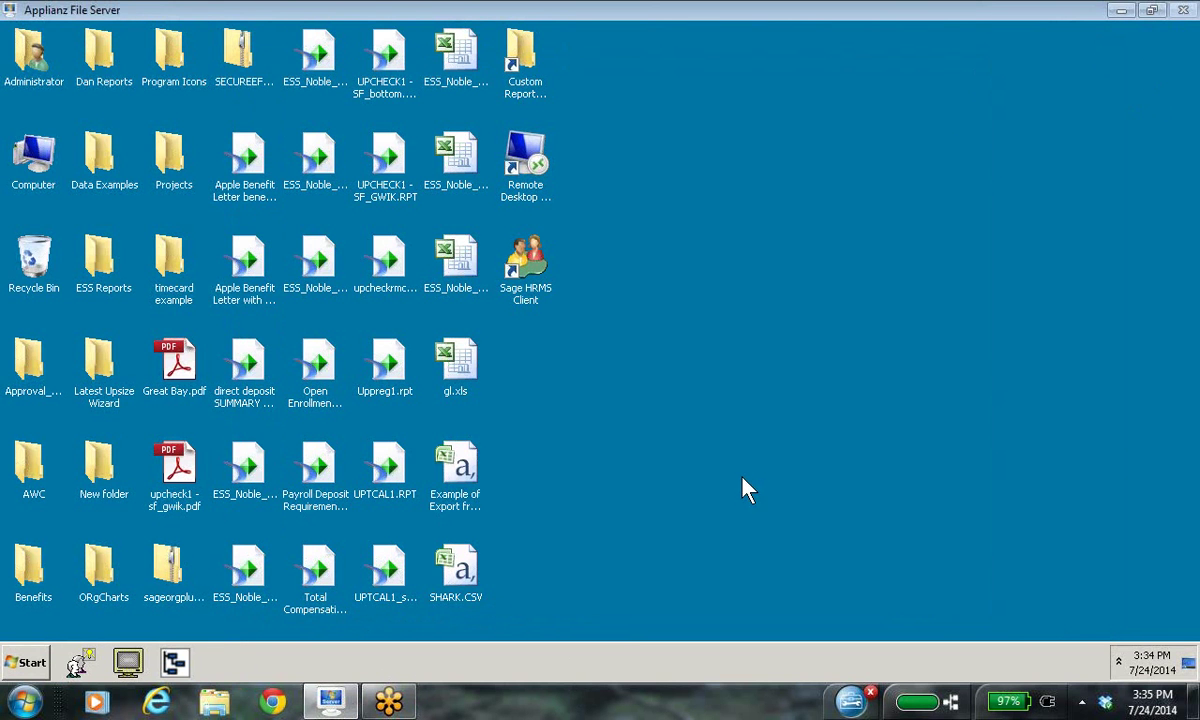
Step: Launch Microsoft Office Excel 2007 and paste the copied view URL into cell A1
left_click(31, 668)
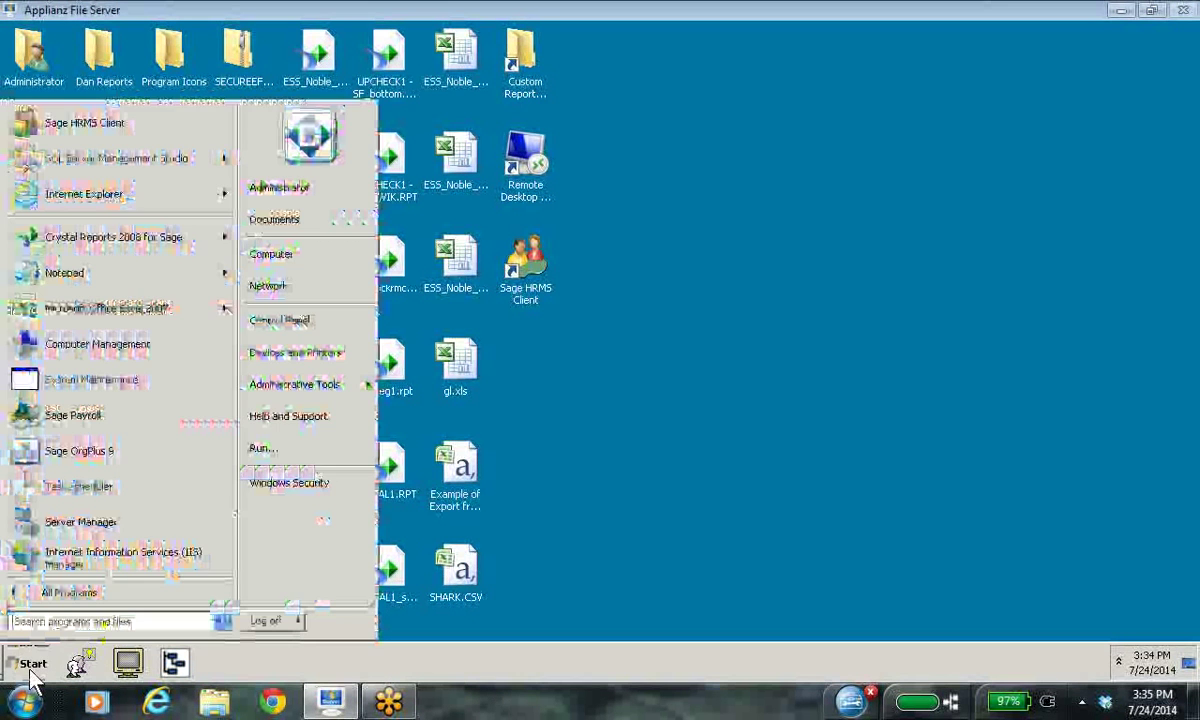
left_click(115, 300)
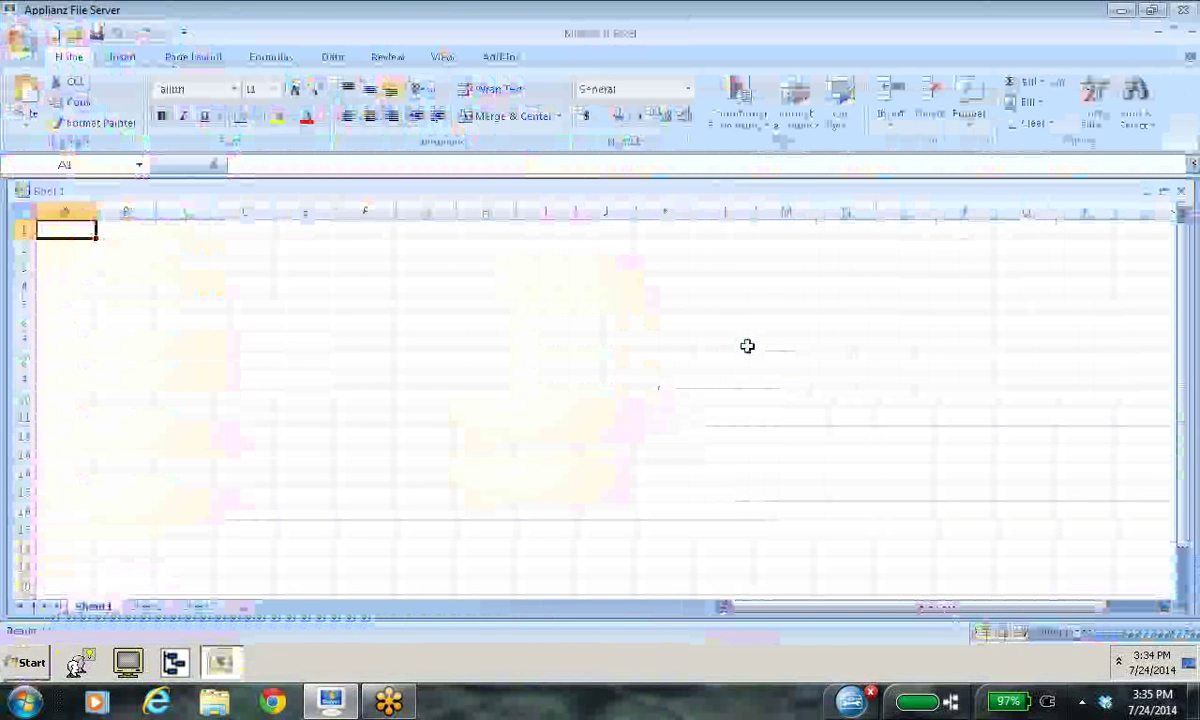
right_click(88, 240)
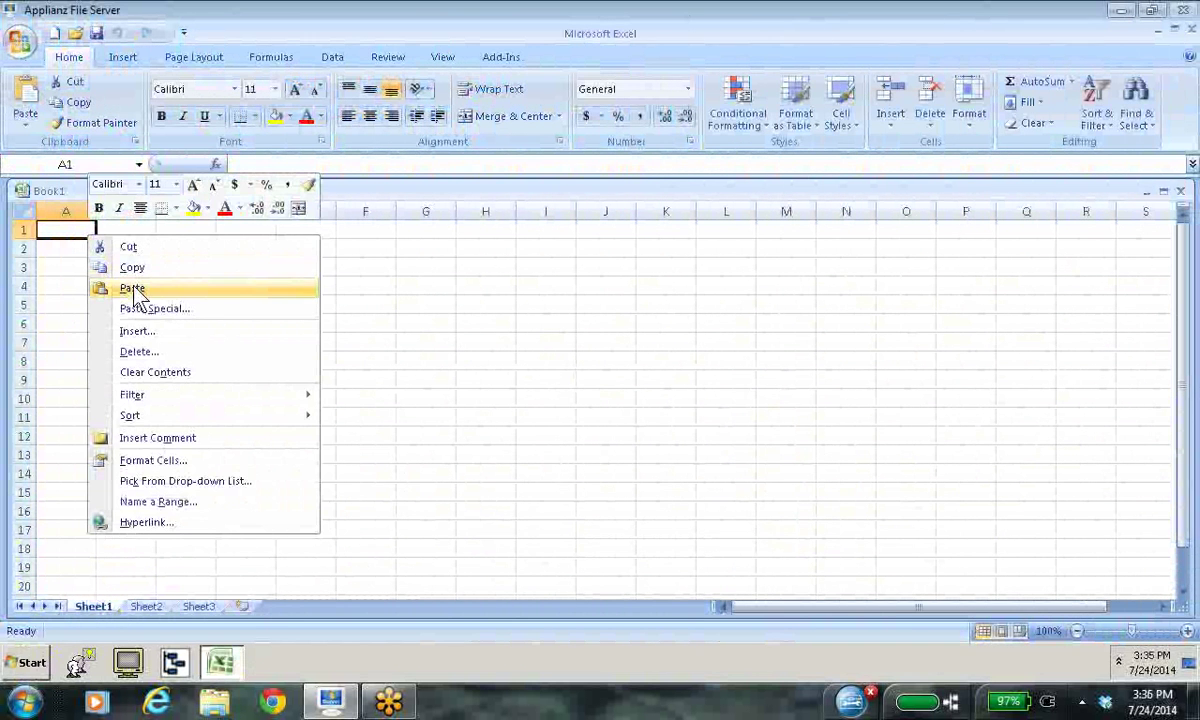
left_click(134, 288)
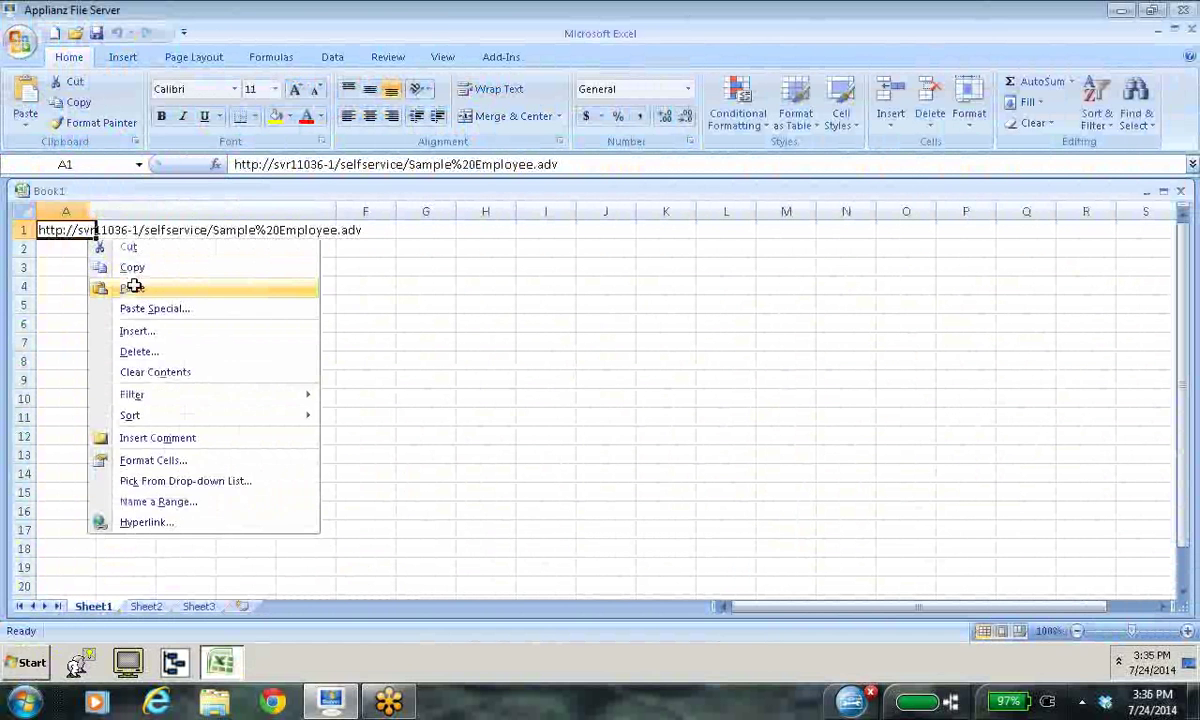
Step: Delete the URL from cell A1 and minimize Excel
double_click(82, 231)
left_click_drag(358, 230, 40, 212)
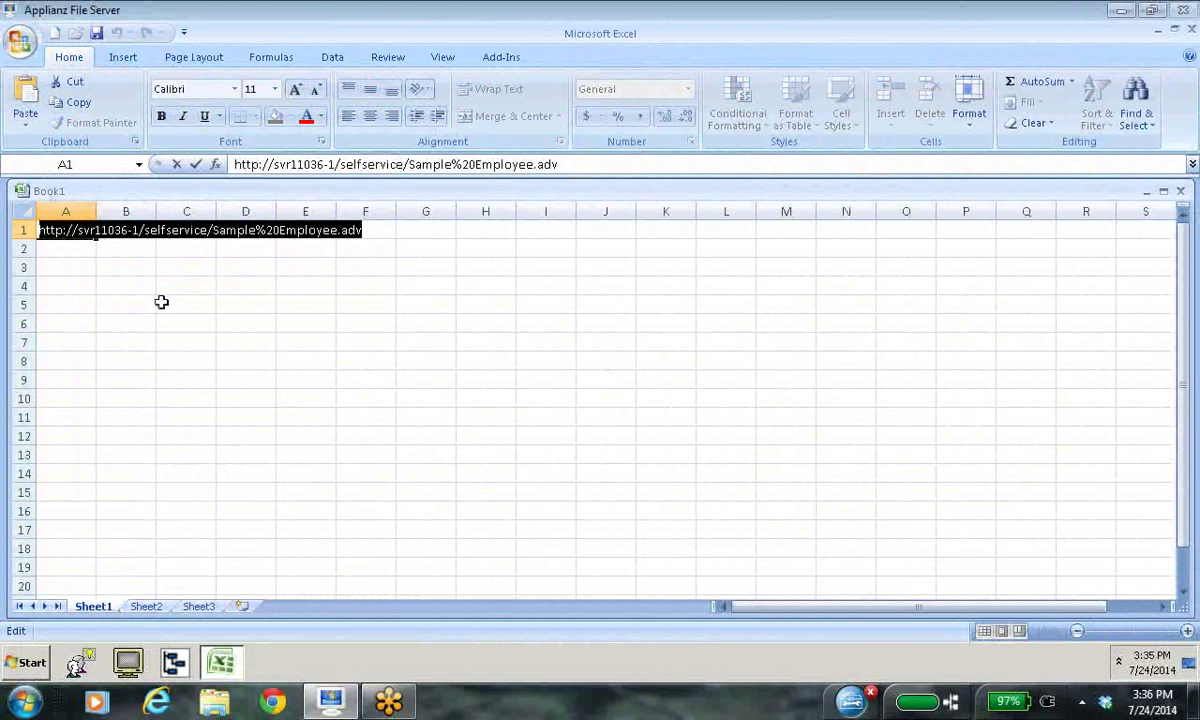
key("Delete")
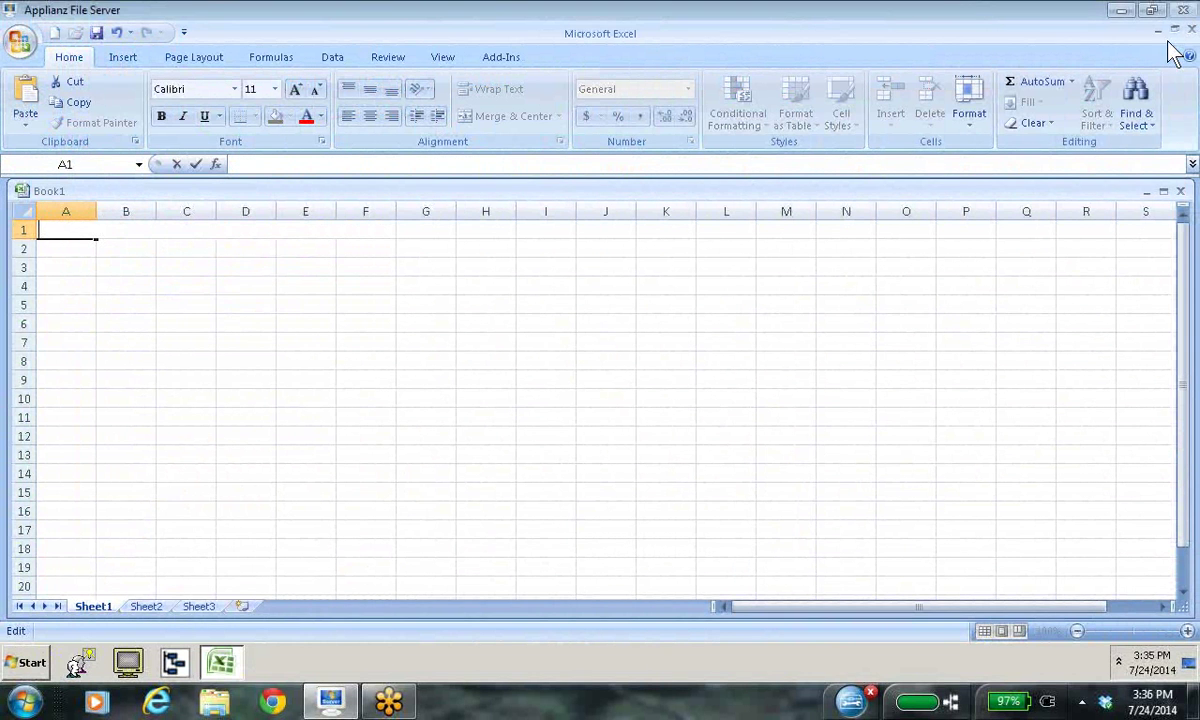
left_click(1158, 31)
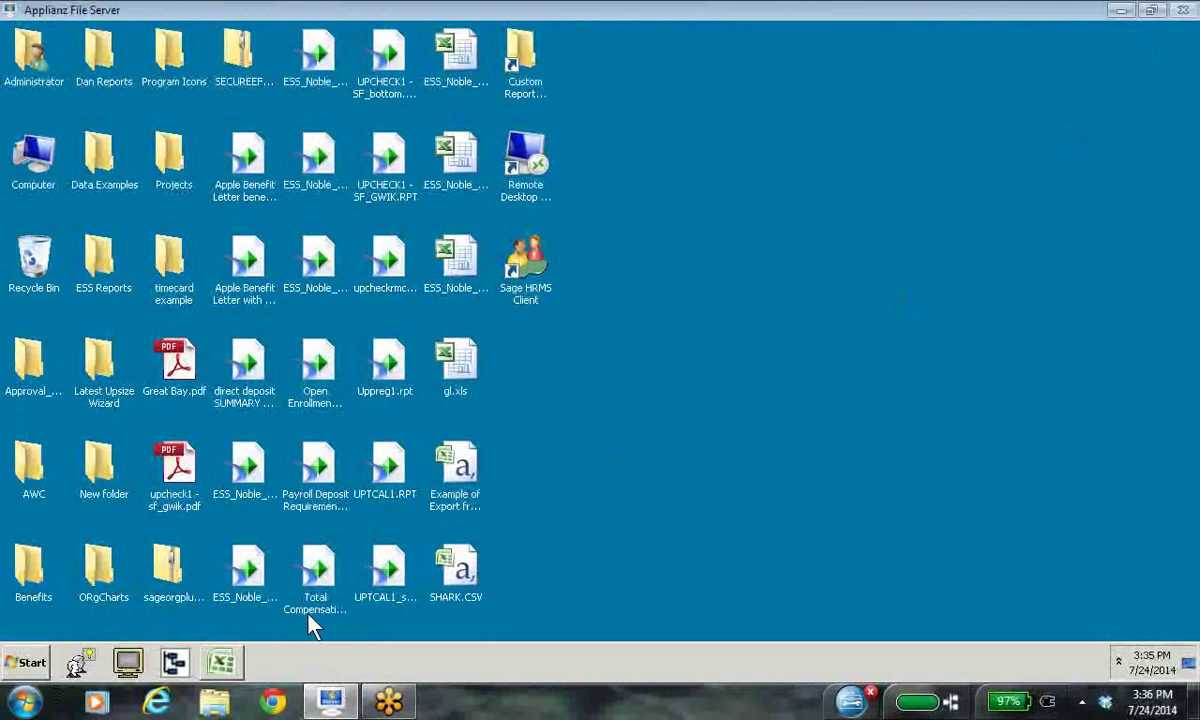
Step: Launch Internet Explorer and log on to Employee Self Service with the user name and password
left_click(28, 663)
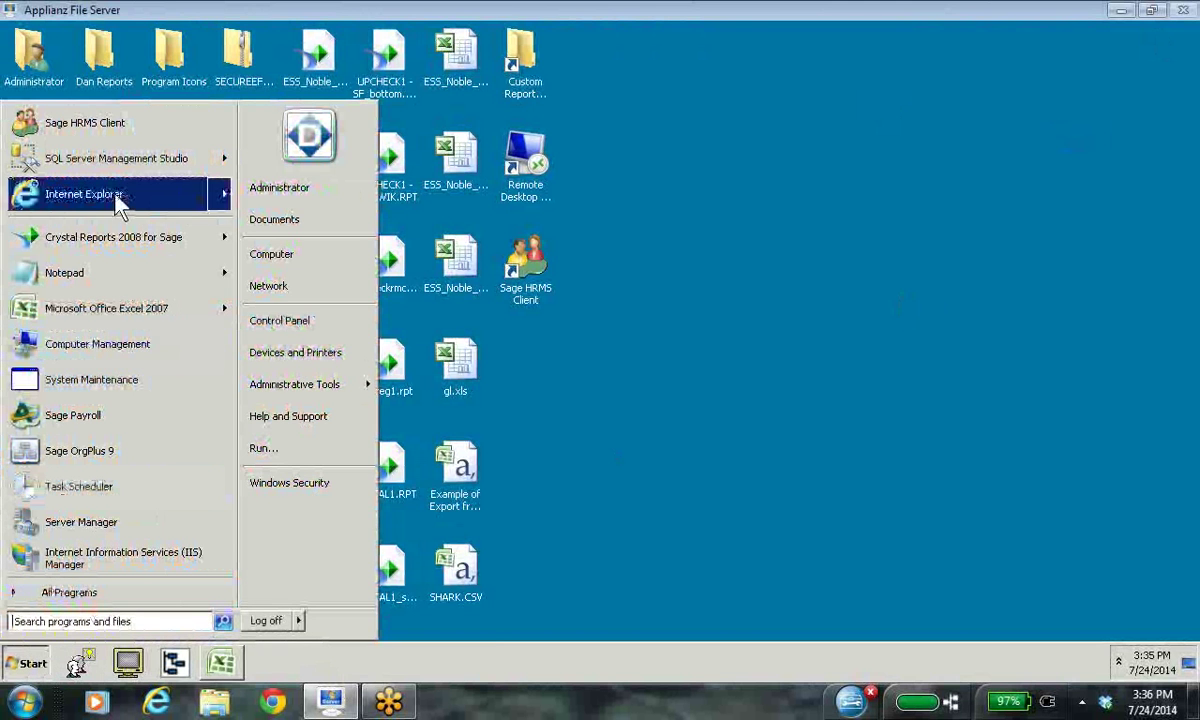
left_click(85, 194)
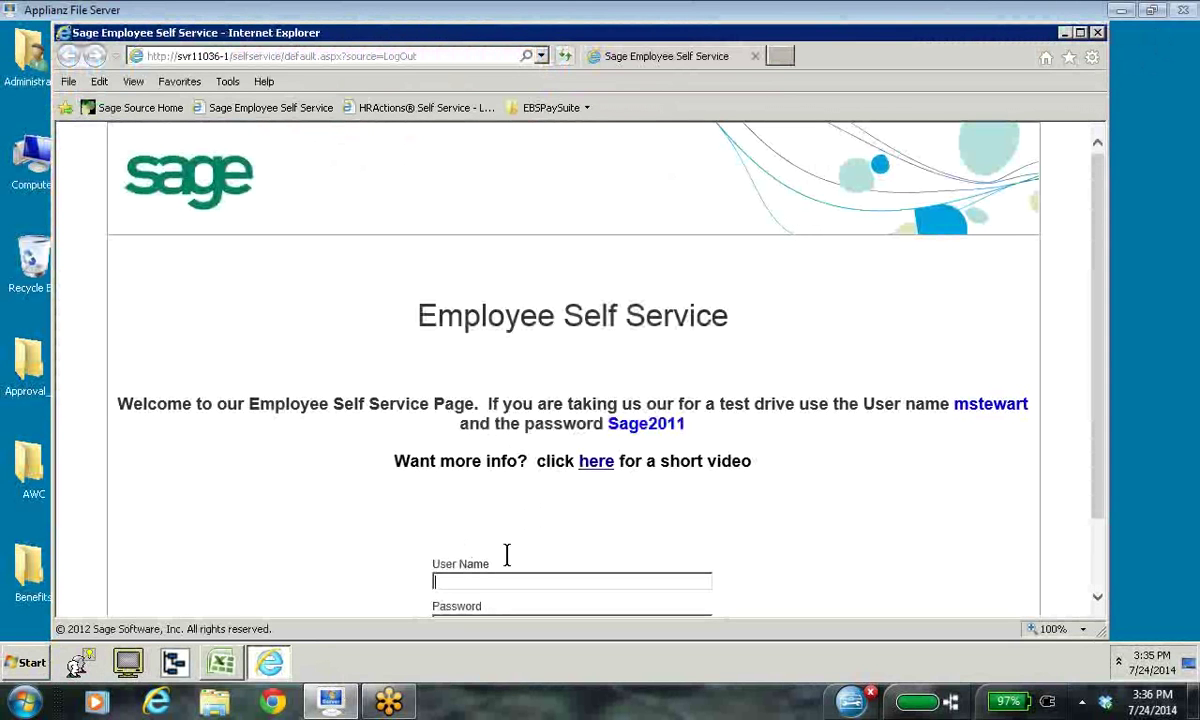
scroll(1100, 605, "down", 1)
left_click(438, 534)
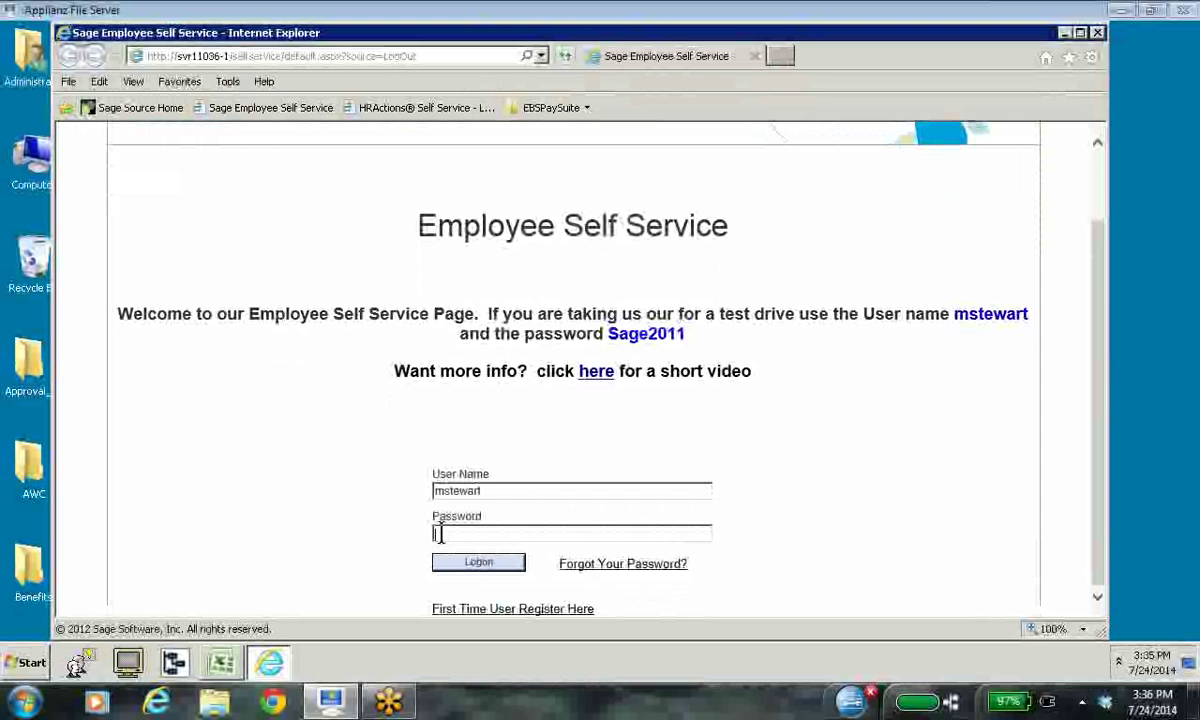
type("Sage2011")
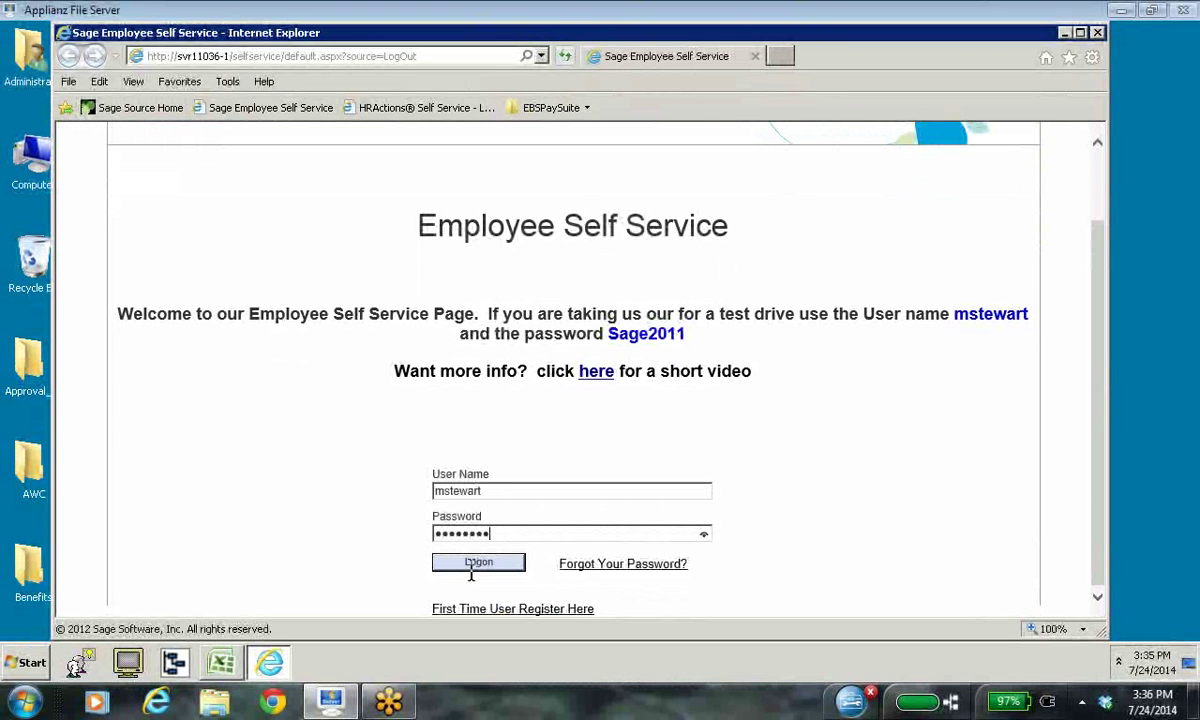
left_click(484, 574)
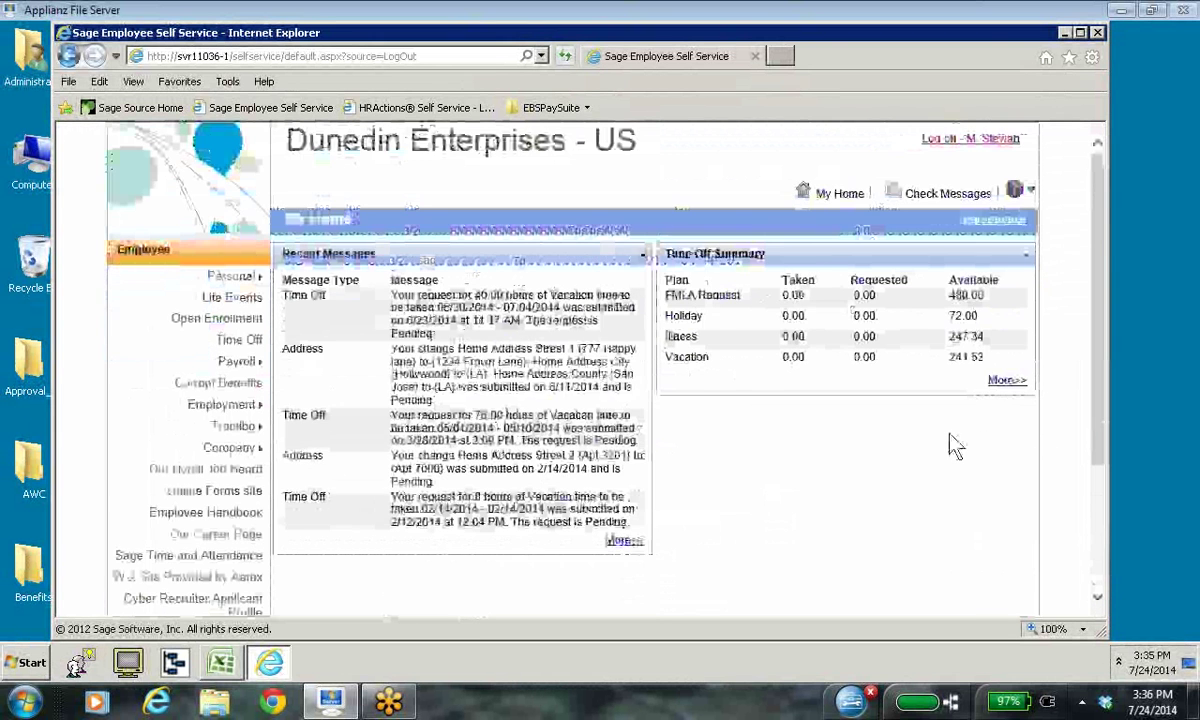
Step: Open View Builder from the System Administrator links
scroll(950, 435, "down", 4)
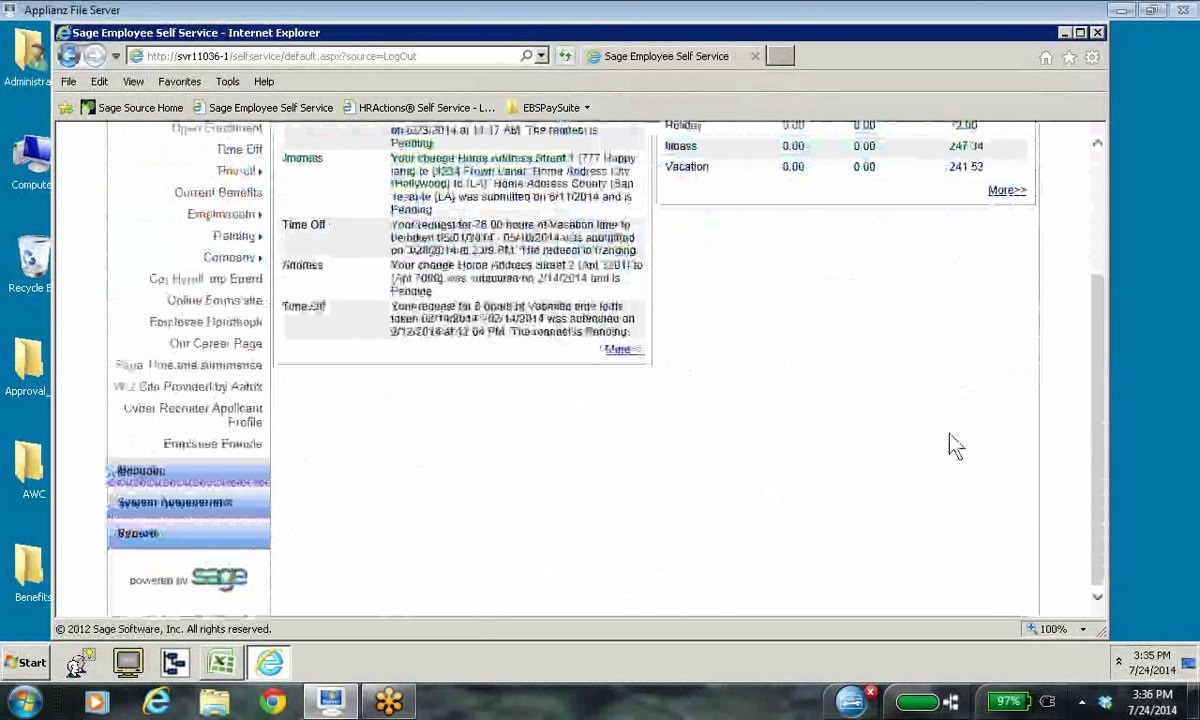
left_click(212, 503)
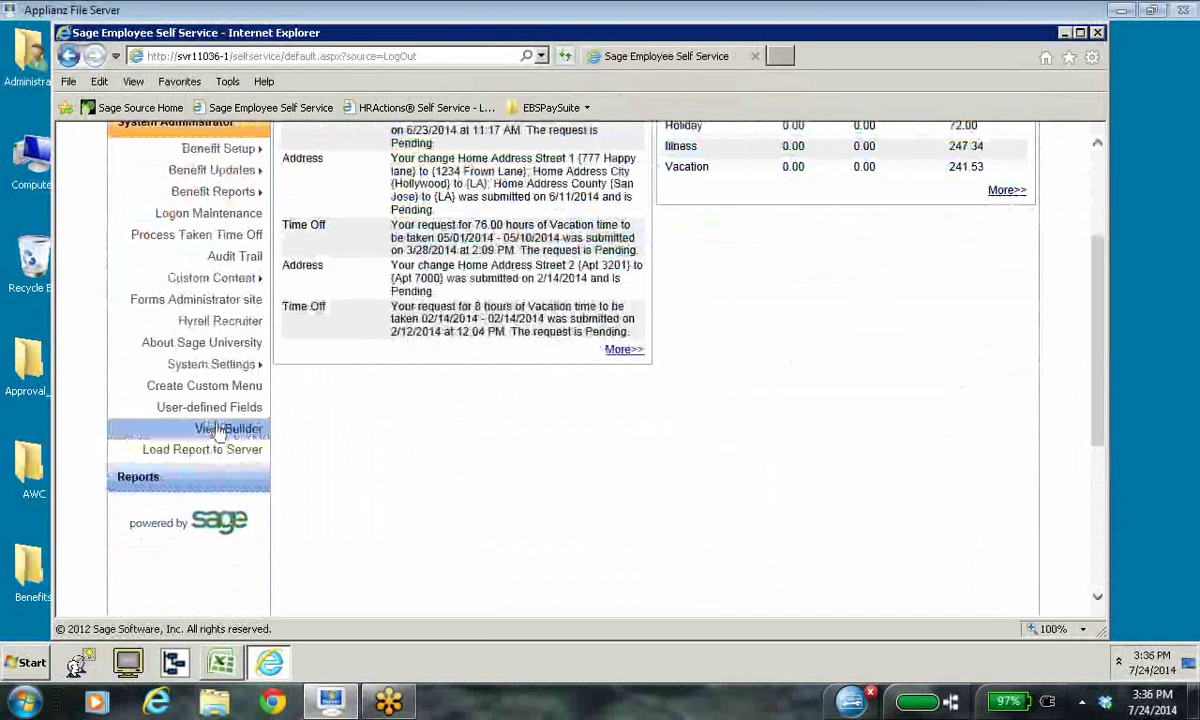
left_click(225, 429)
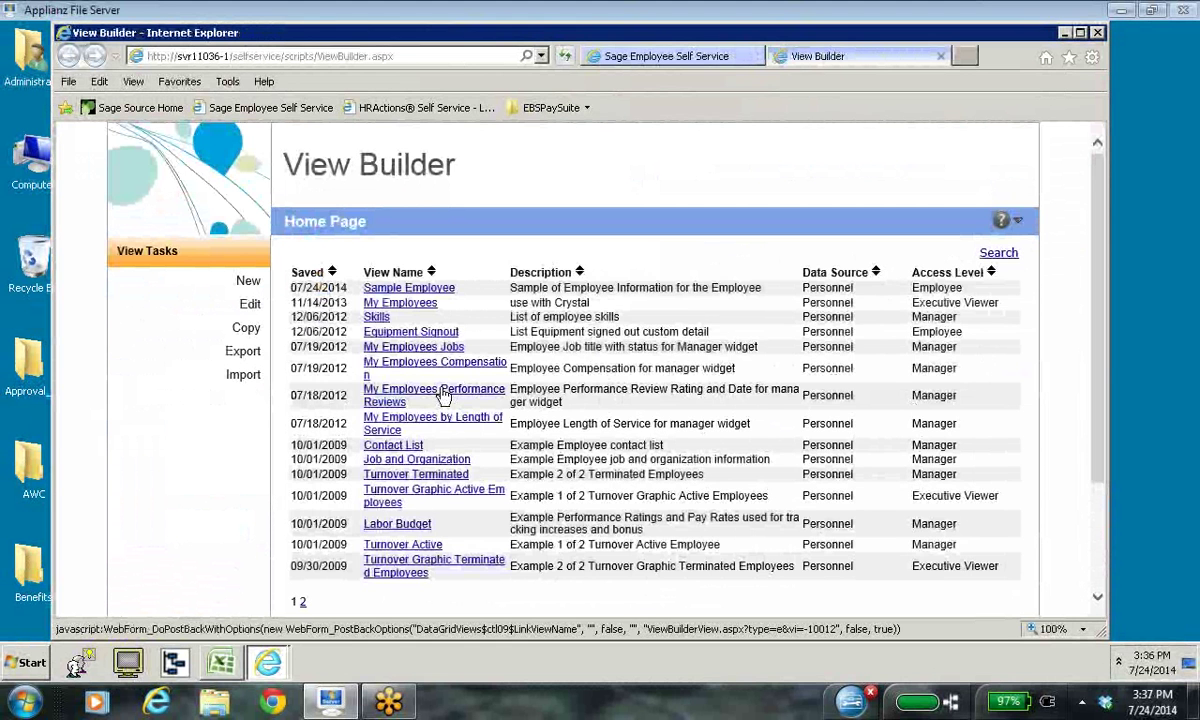
Step: Open the My Employees Performance Reviews view and review its fields, grouping/sorting, output descriptions and filter
left_click(443, 395)
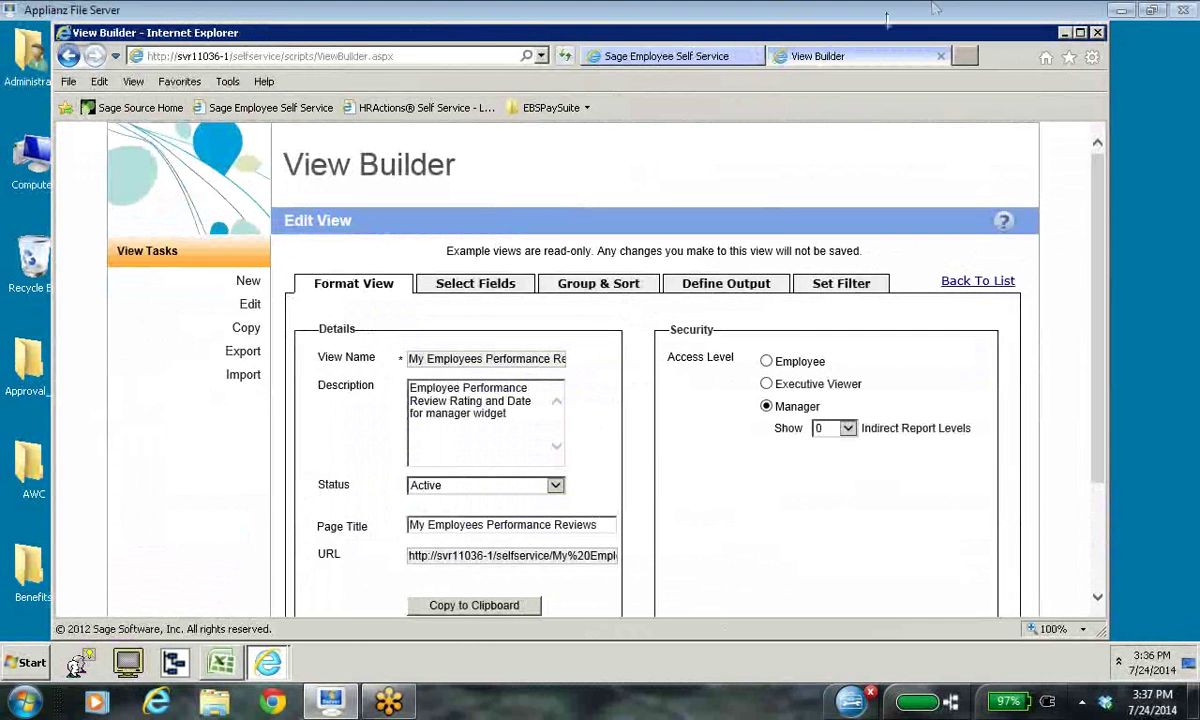
double_click(833, 32)
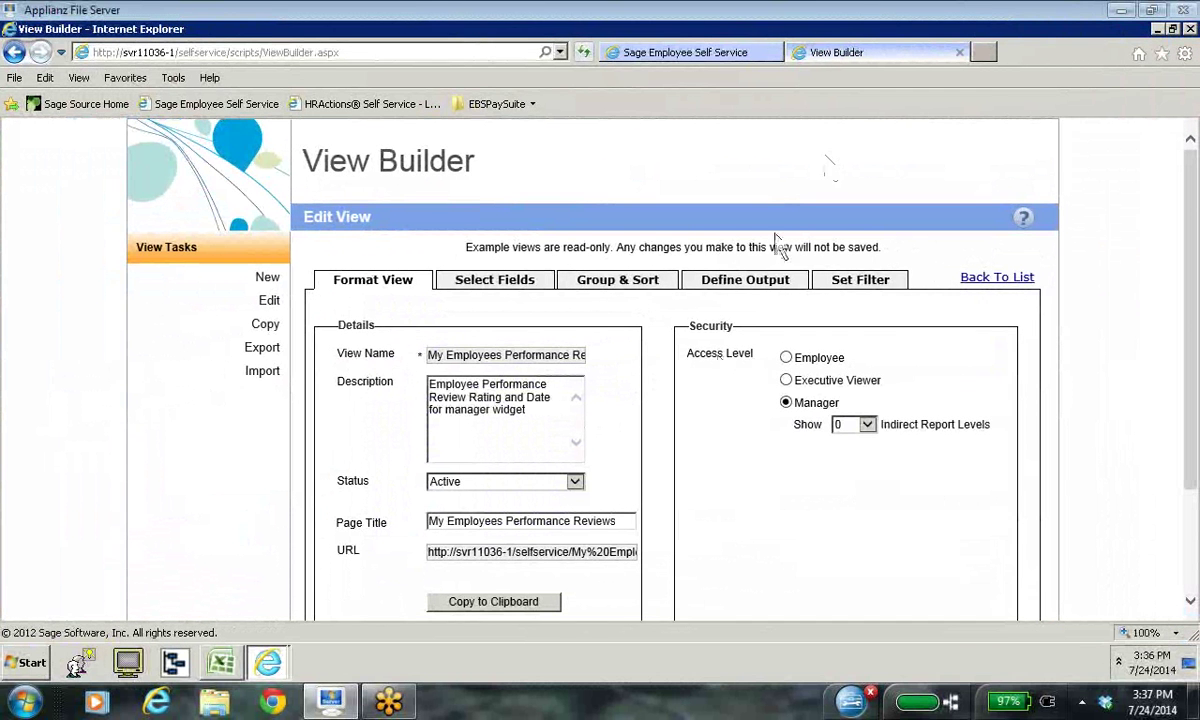
scroll(800, 515, "down", 1)
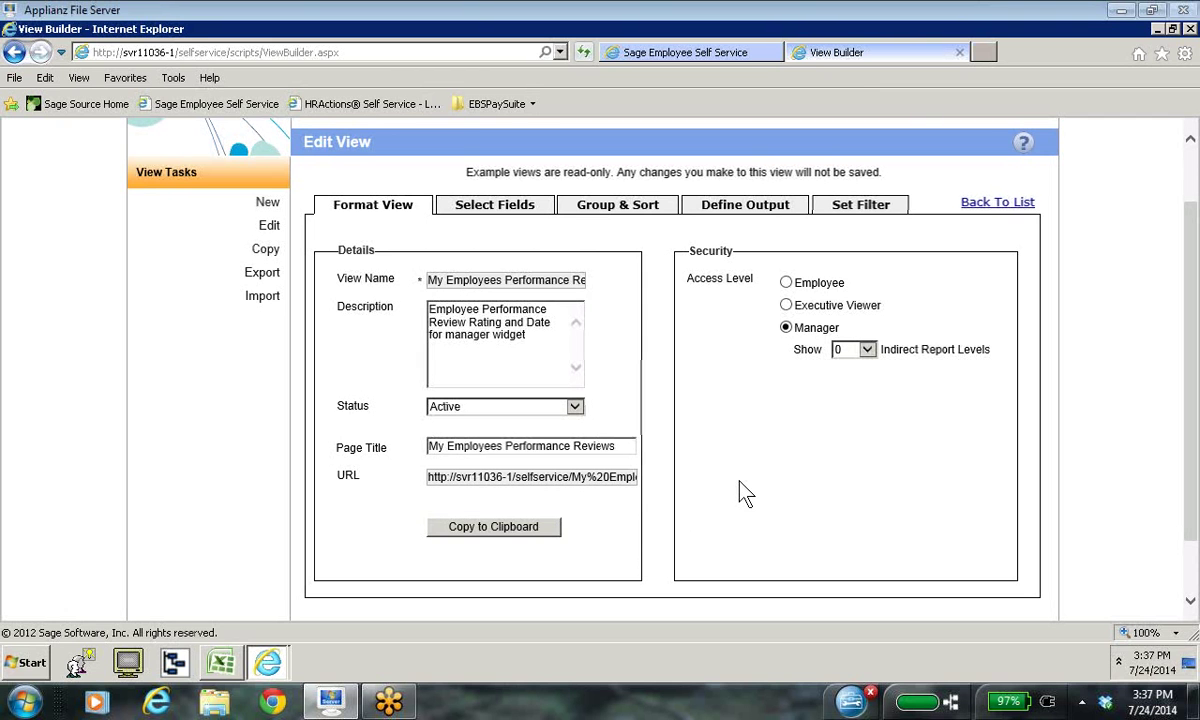
left_click(505, 210)
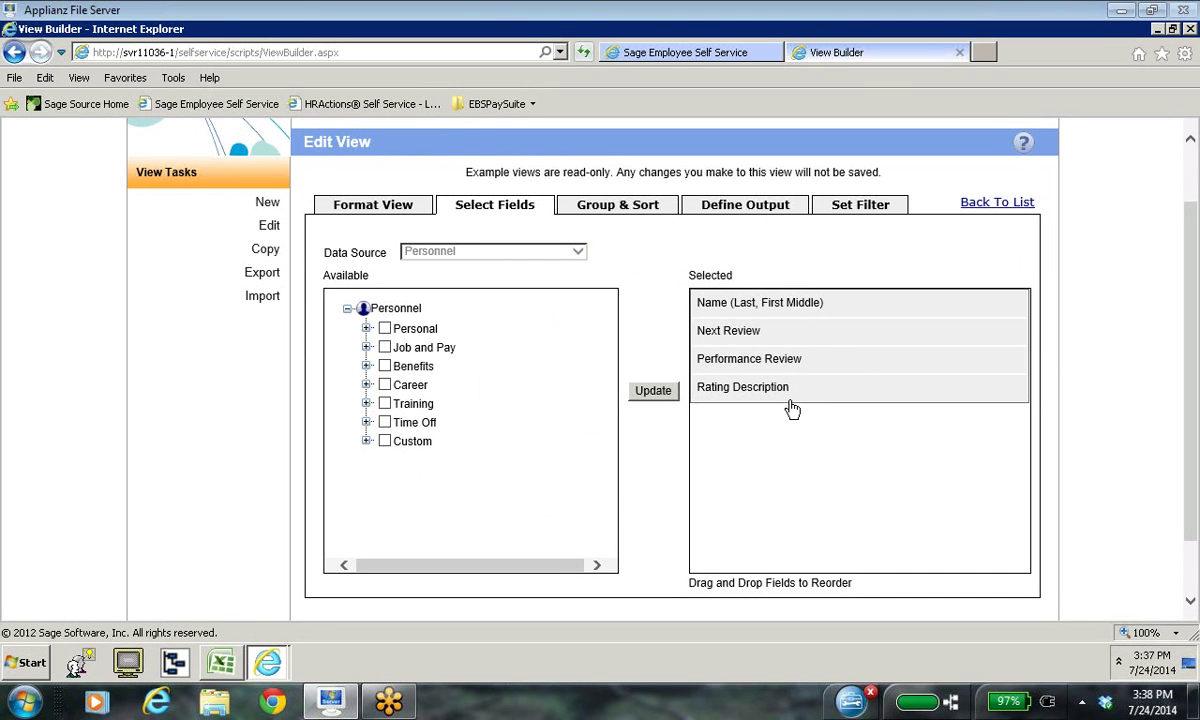
left_click(622, 208)
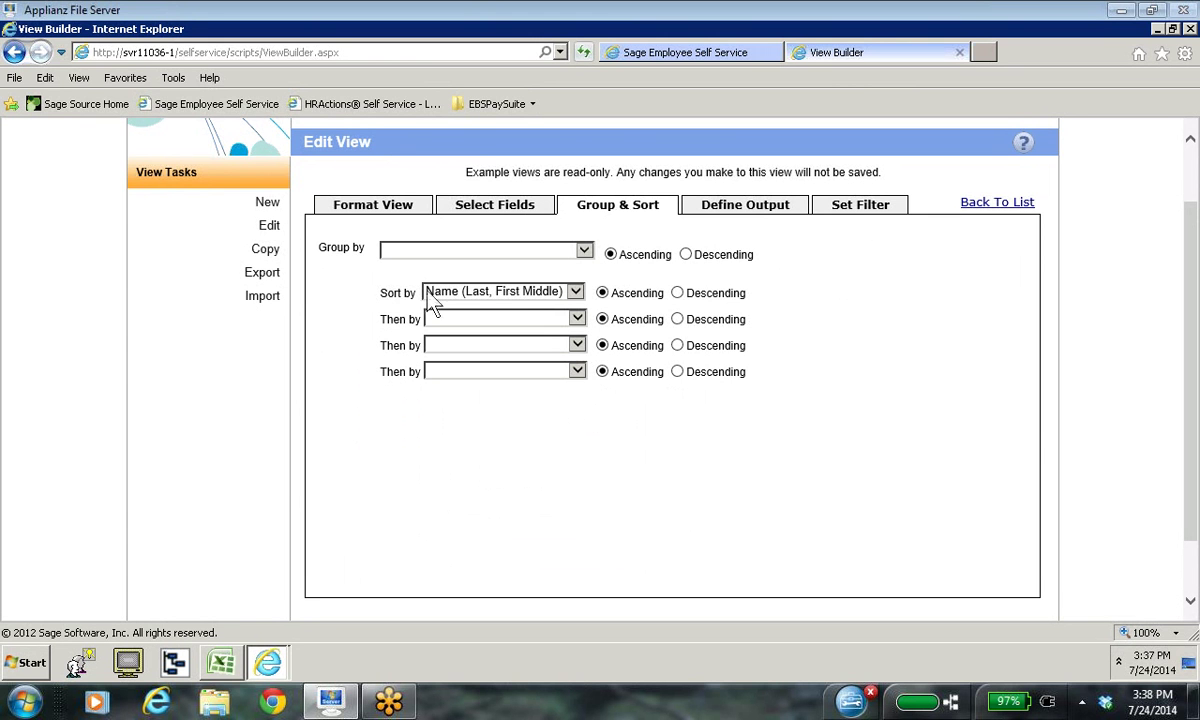
left_click(740, 214)
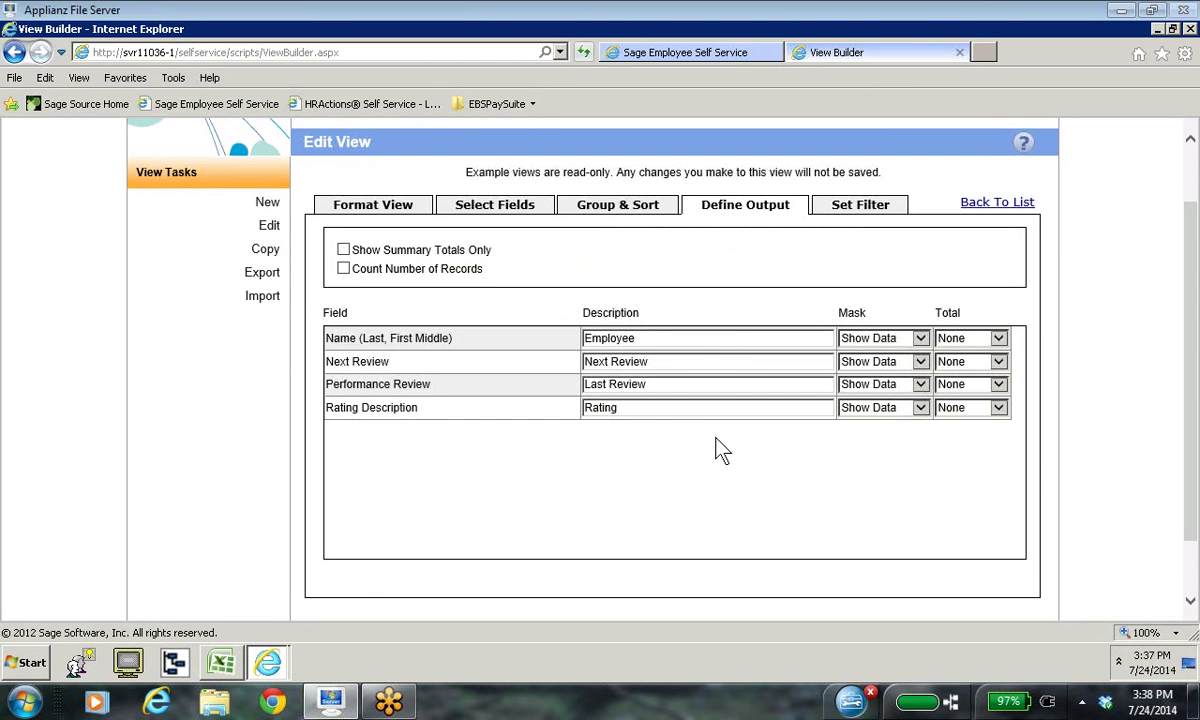
left_click(851, 207)
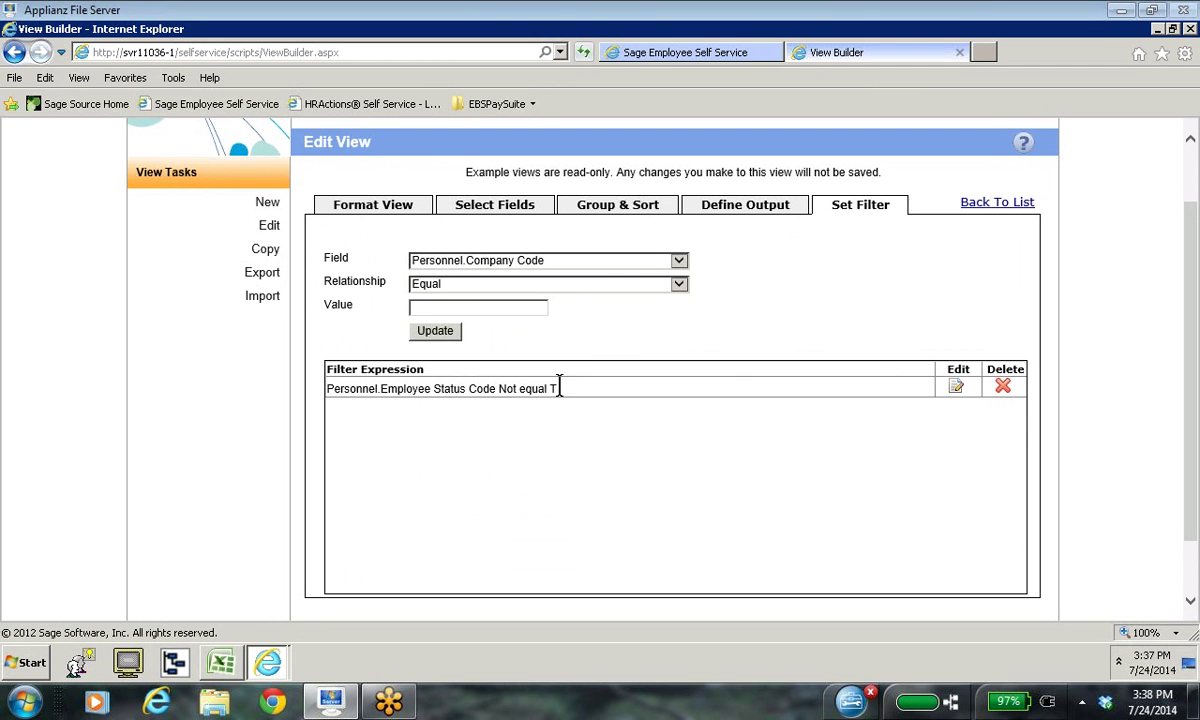
Step: Return via format details to the saved views list and close the View Builder tab
left_click(397, 214)
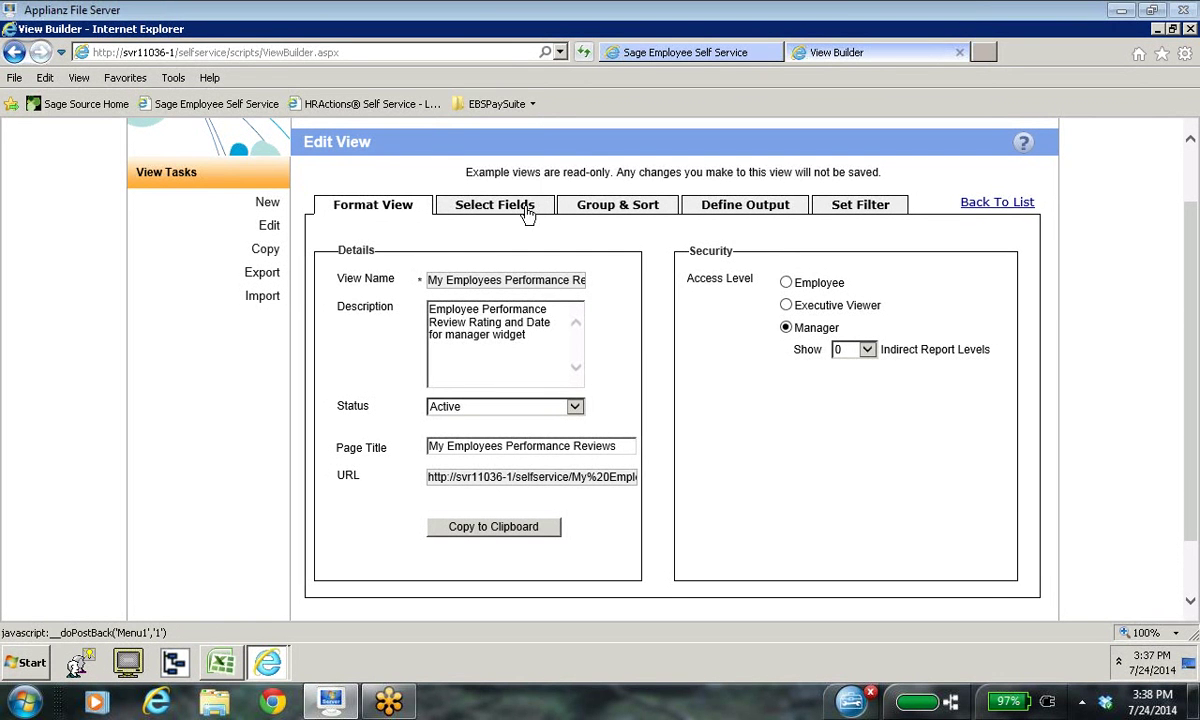
left_click(1012, 210)
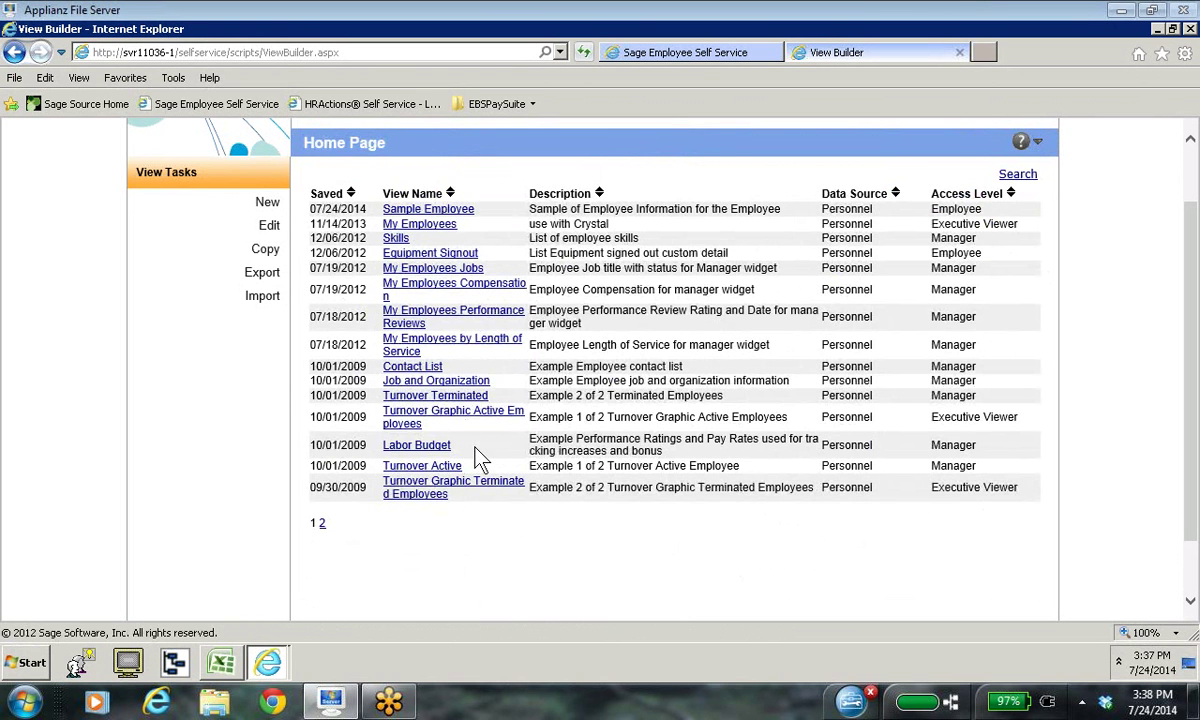
scroll(1045, 293, "up", 2)
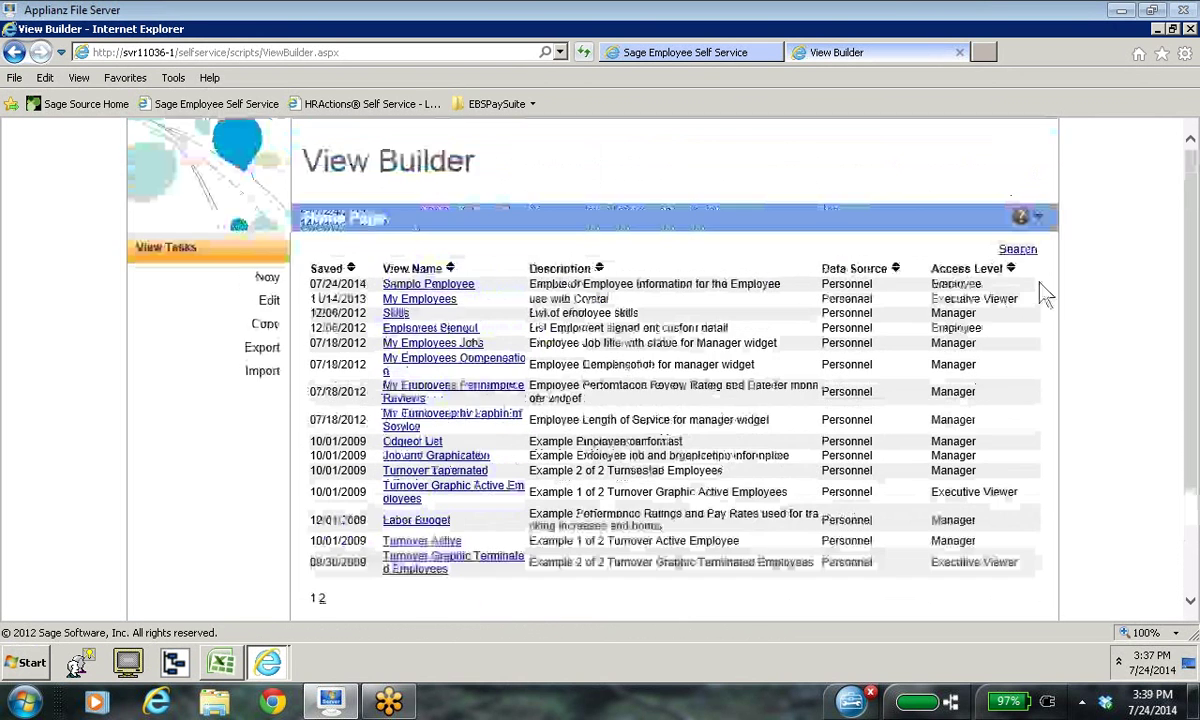
left_click(963, 52)
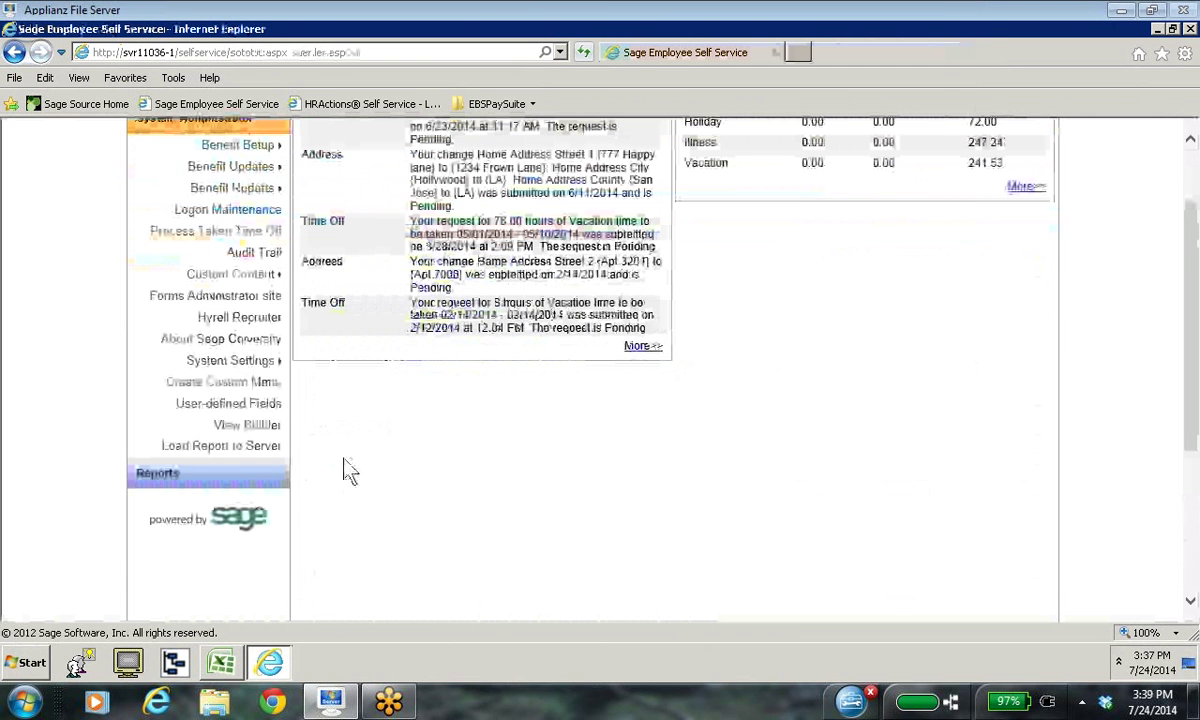
Step: Expand the Employee and Manager menus and open the Company Property records view
scroll(343, 465, "up", 3)
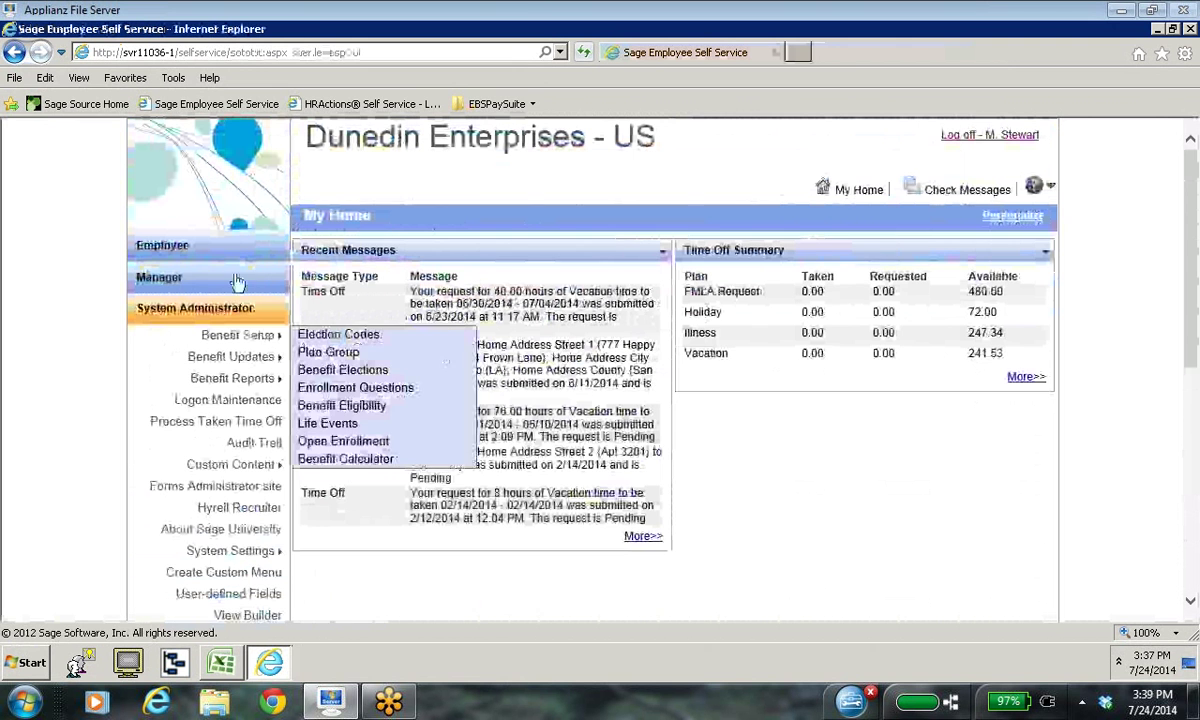
left_click(231, 250)
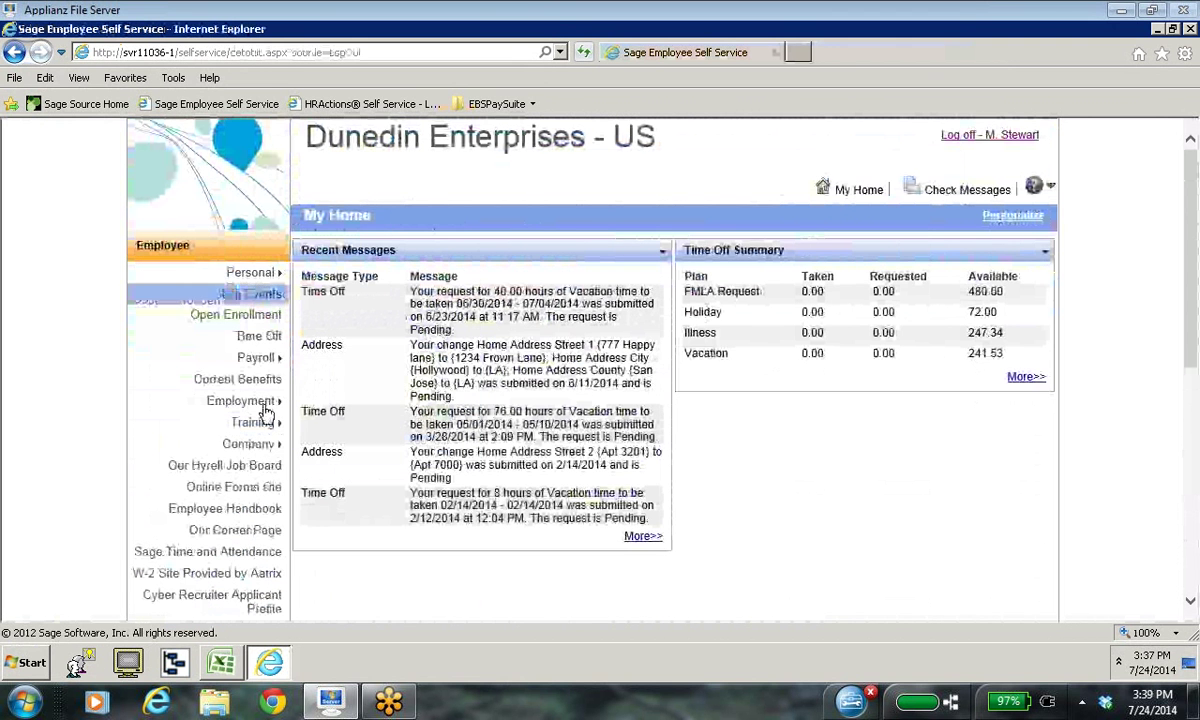
scroll(225, 460, "down", 3)
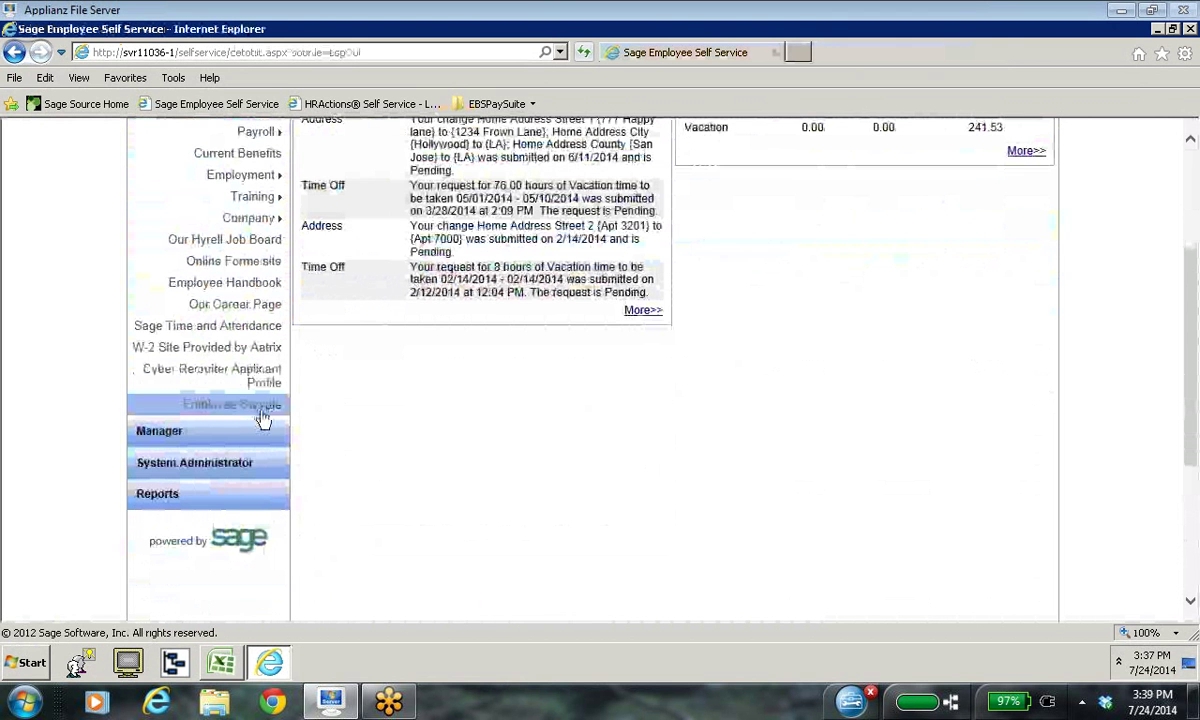
left_click(160, 442)
scroll(320, 458, "up", 3)
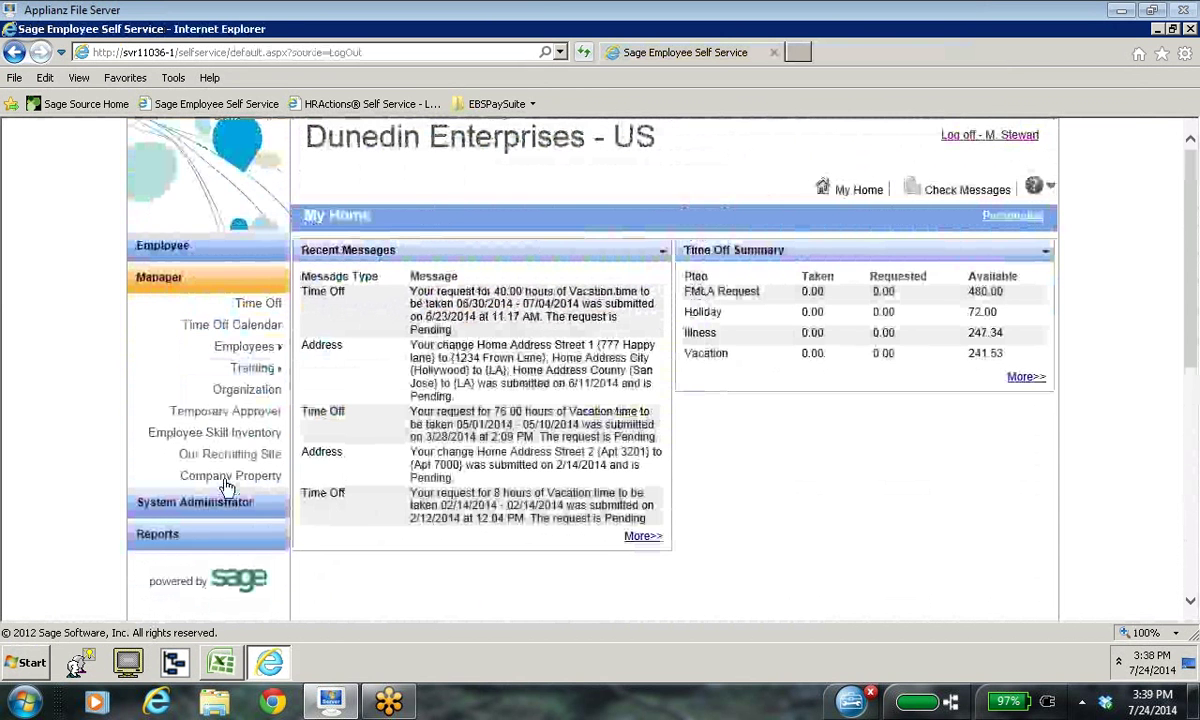
left_click(226, 484)
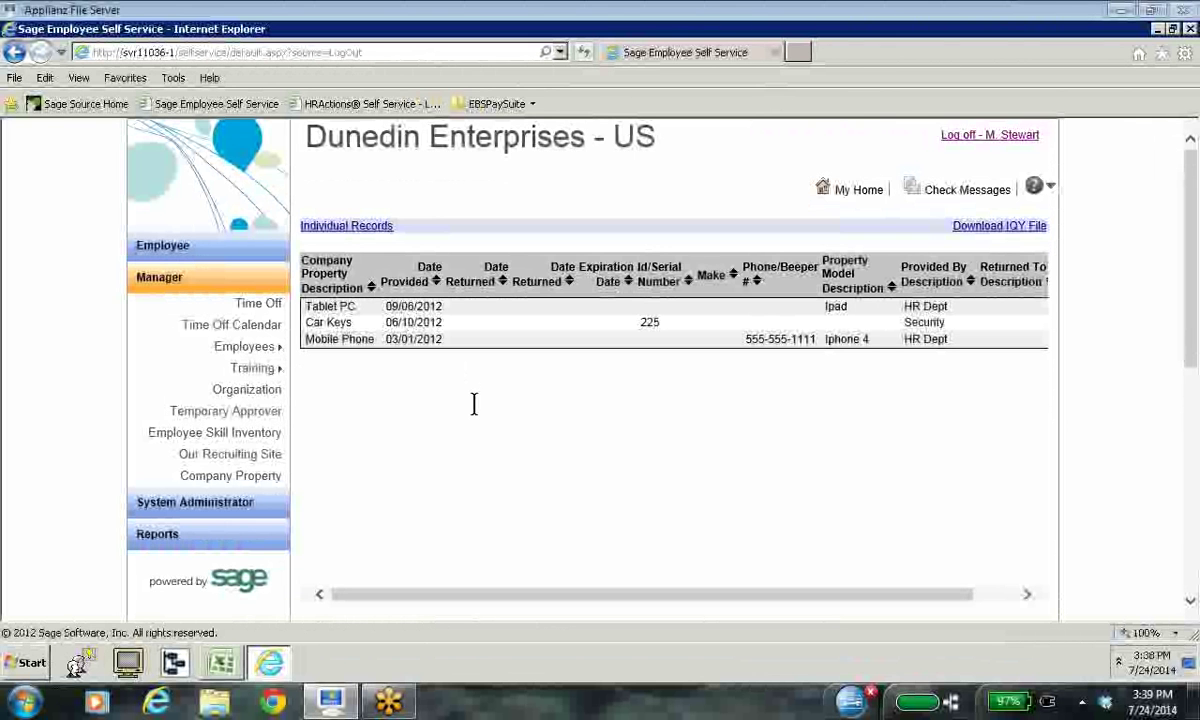
Step: Switch Company Property to Individual Records and scroll through the Tablet PC, Car Keys and Mobile Phone panels
left_click(356, 230)
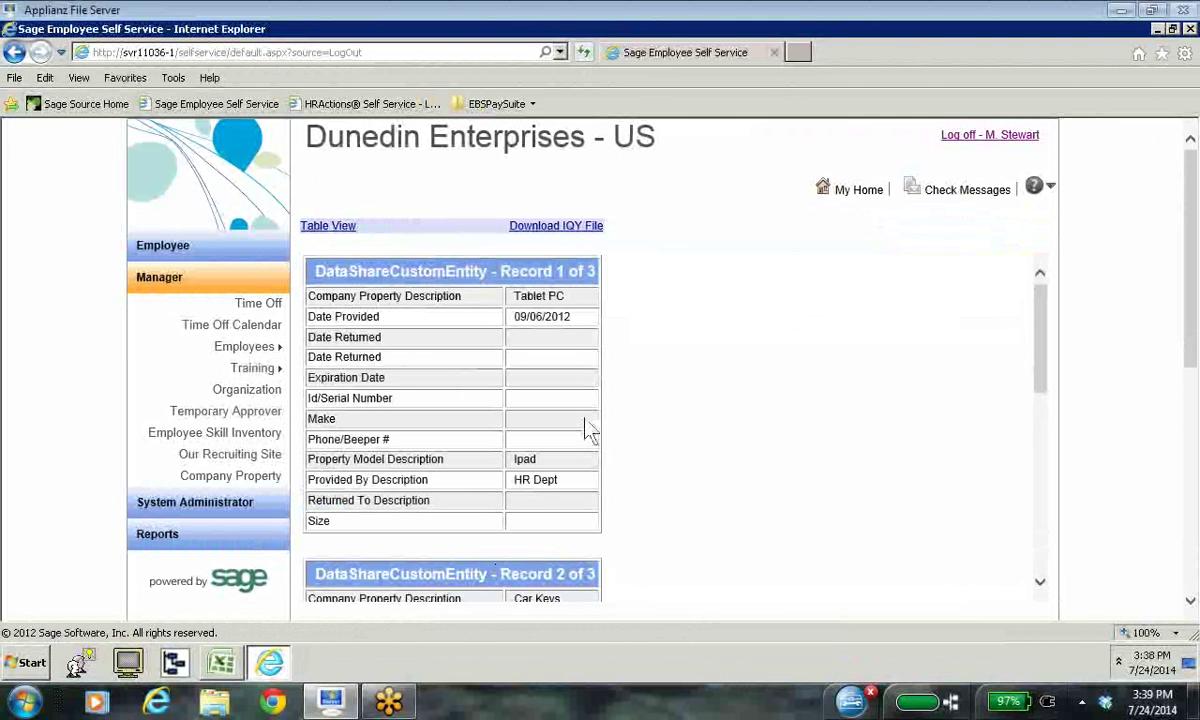
scroll(590, 430, "down", 3)
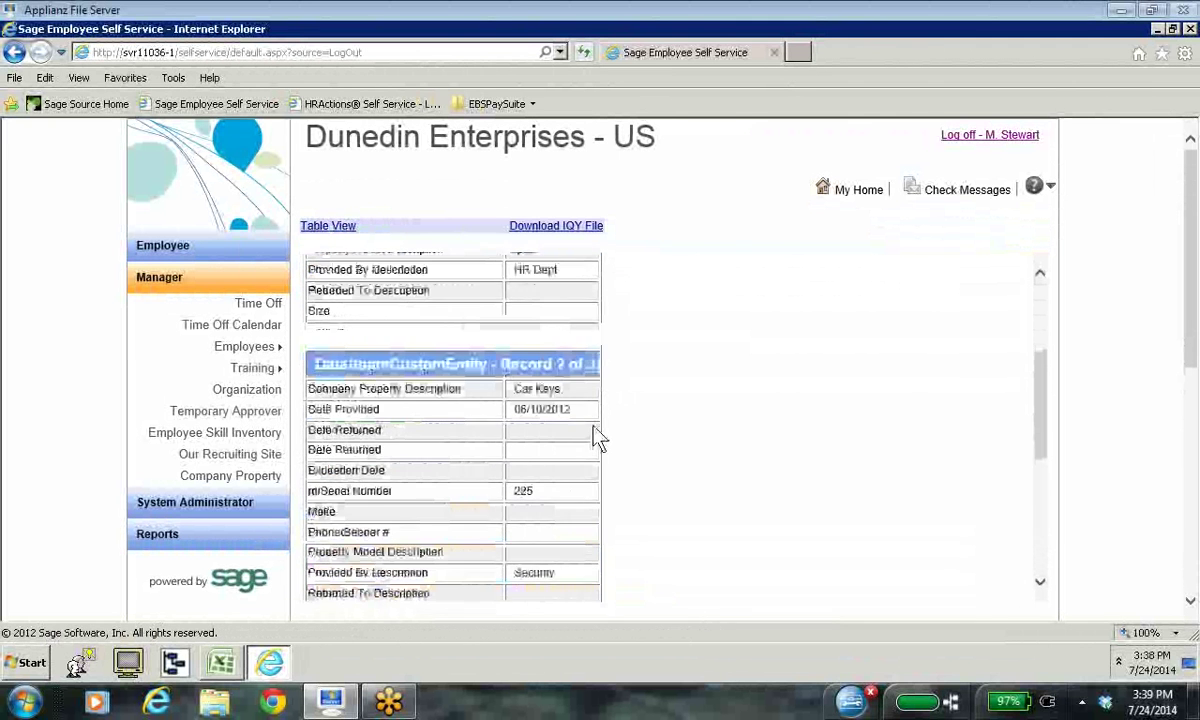
scroll(597, 437, "down", 2)
scroll(597, 437, "down", 2)
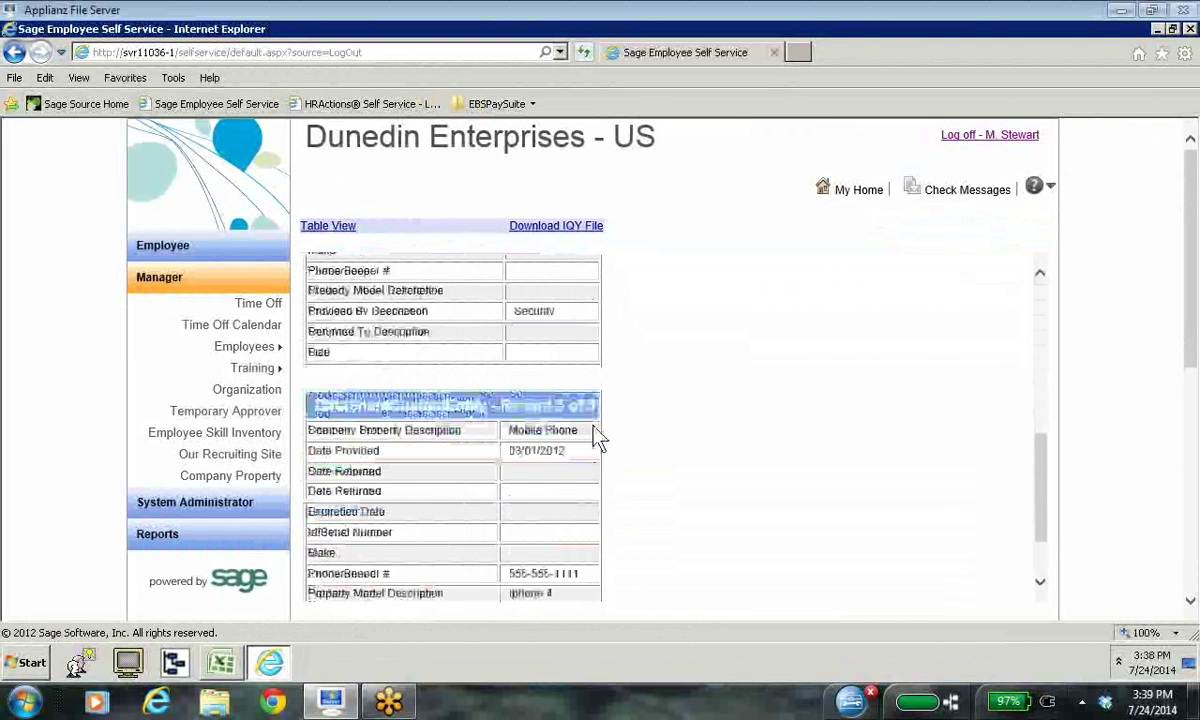
scroll(597, 437, "down", 5)
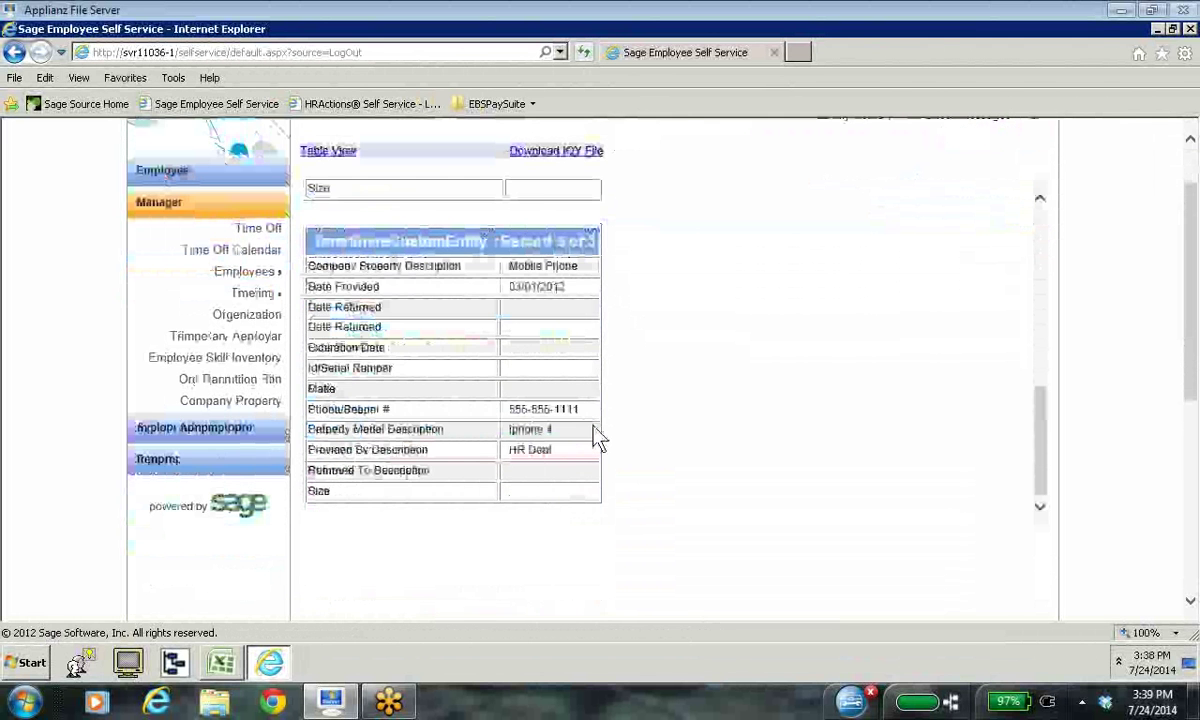
scroll(597, 437, "up", 6)
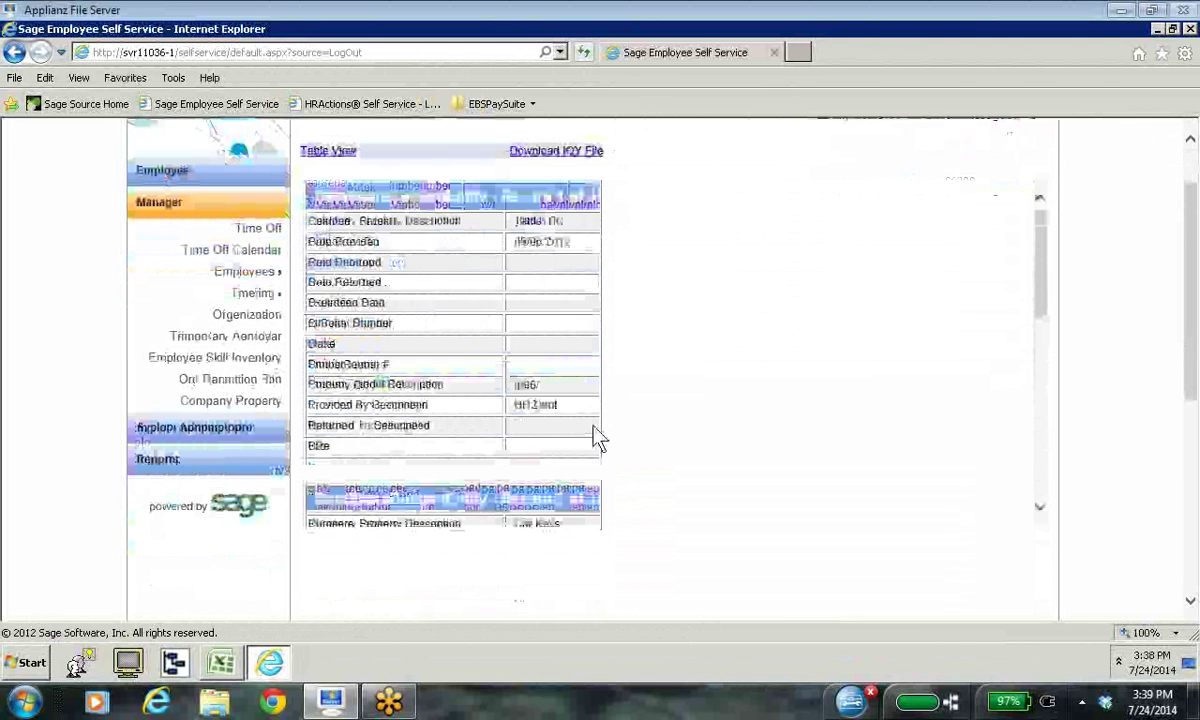
scroll(597, 437, "up", 3)
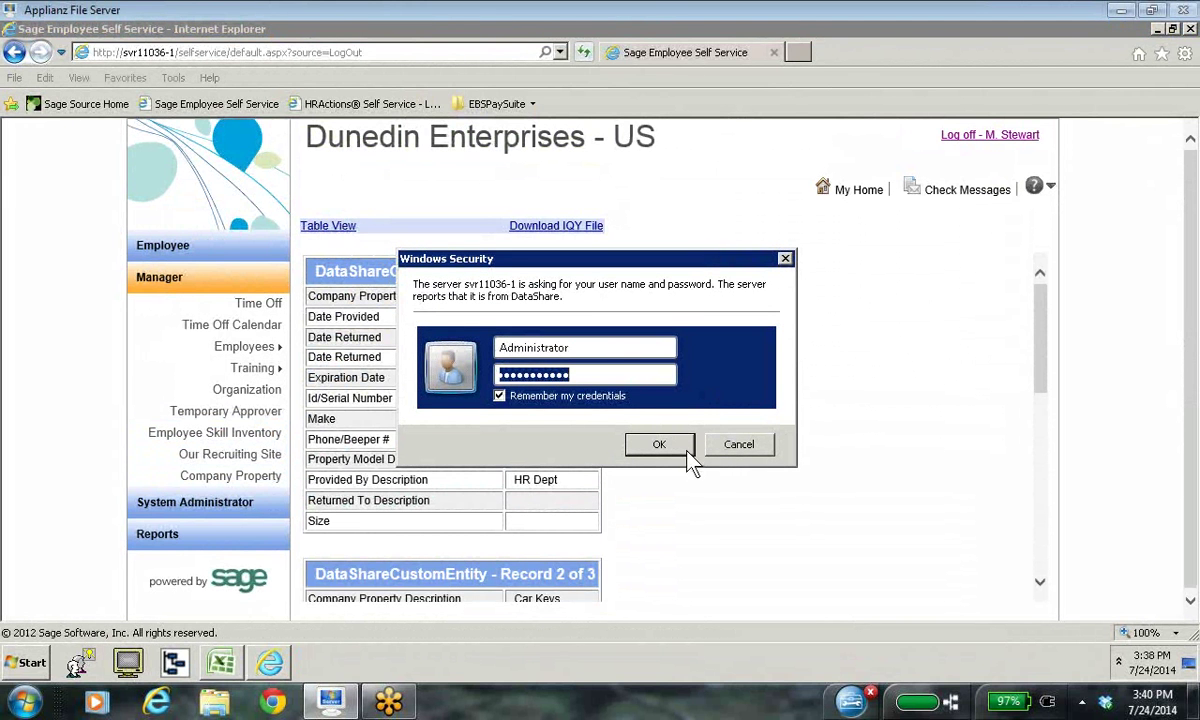
Step: Dismiss the credential prompts and retry Company Property, submitting the server sign-in credentials
left_click(752, 448)
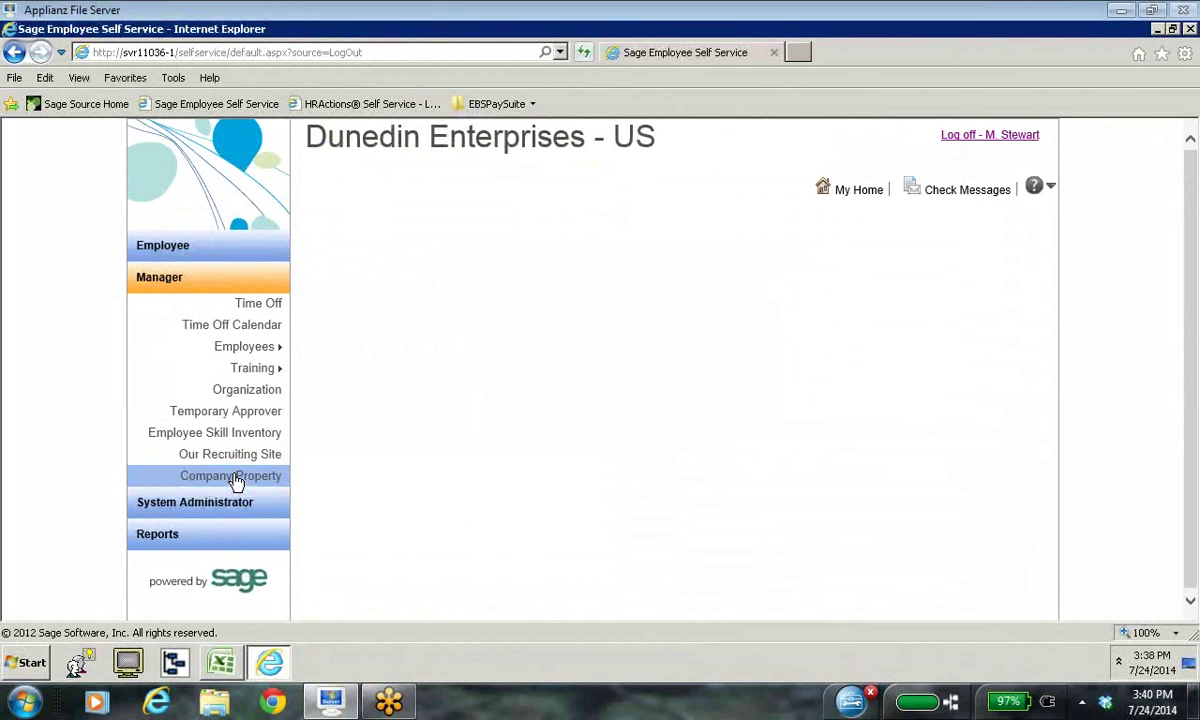
left_click(234, 477)
left_click(750, 446)
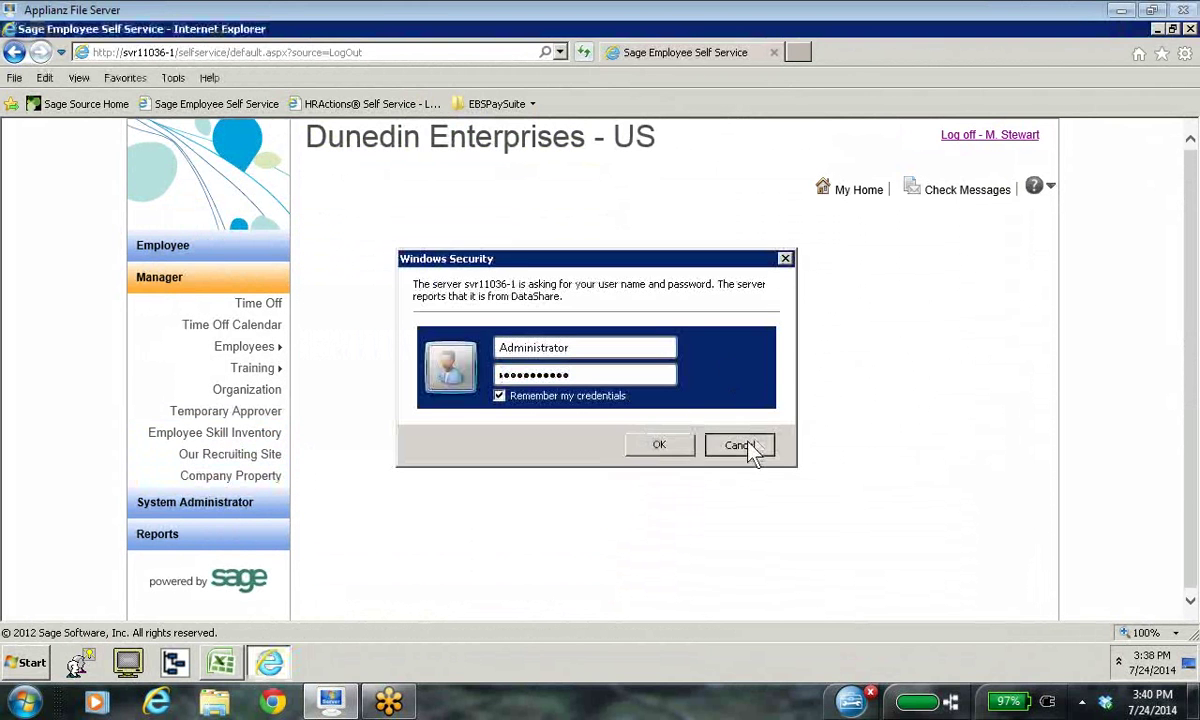
left_click(230, 476)
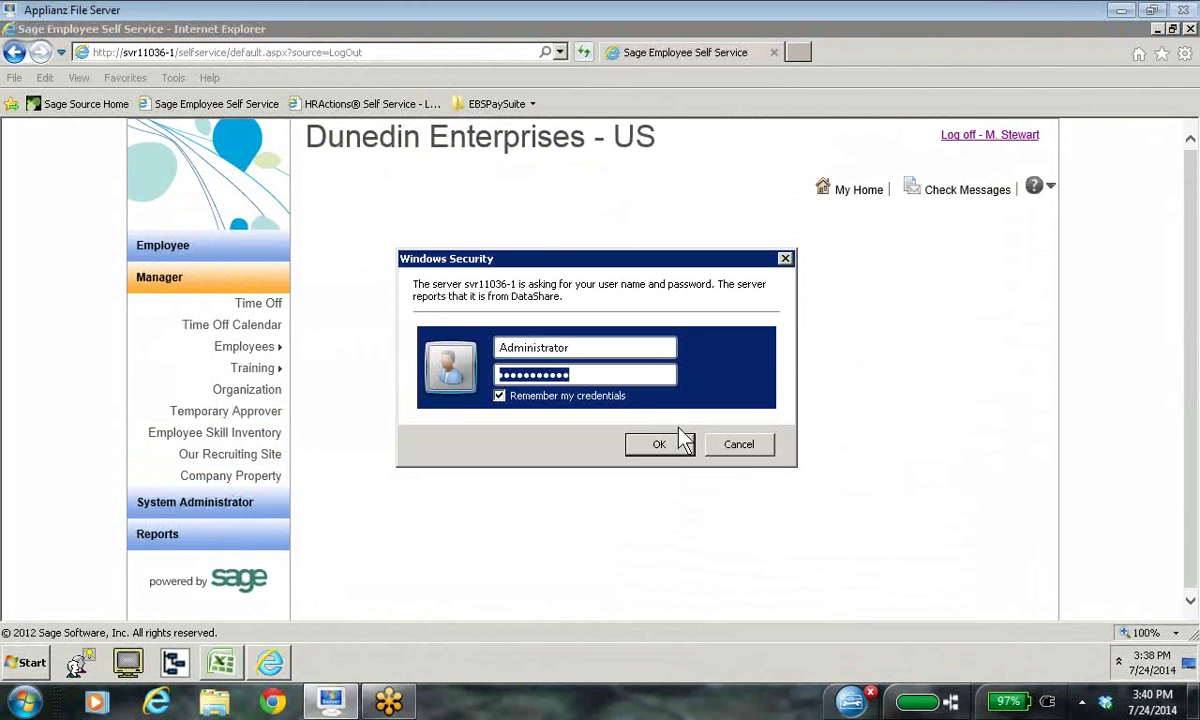
left_click(660, 446)
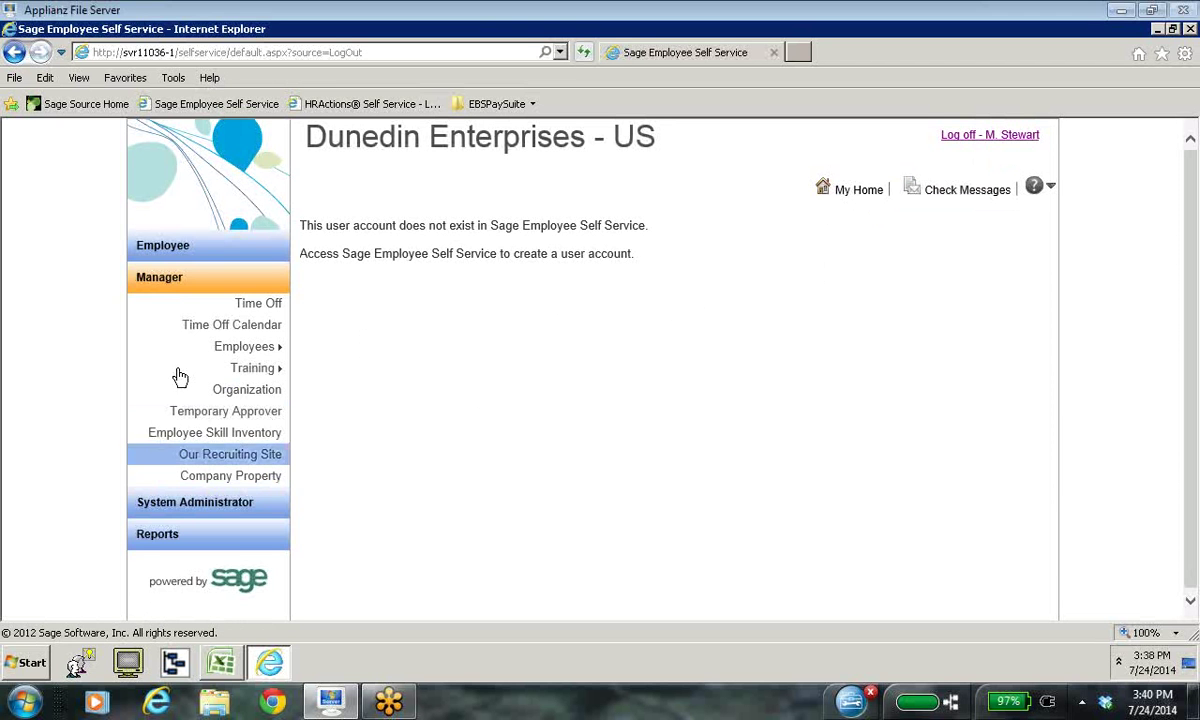
Step: Expand the Employee and Manager sections of the left menu
left_click(197, 252)
mouse_move(240, 277)
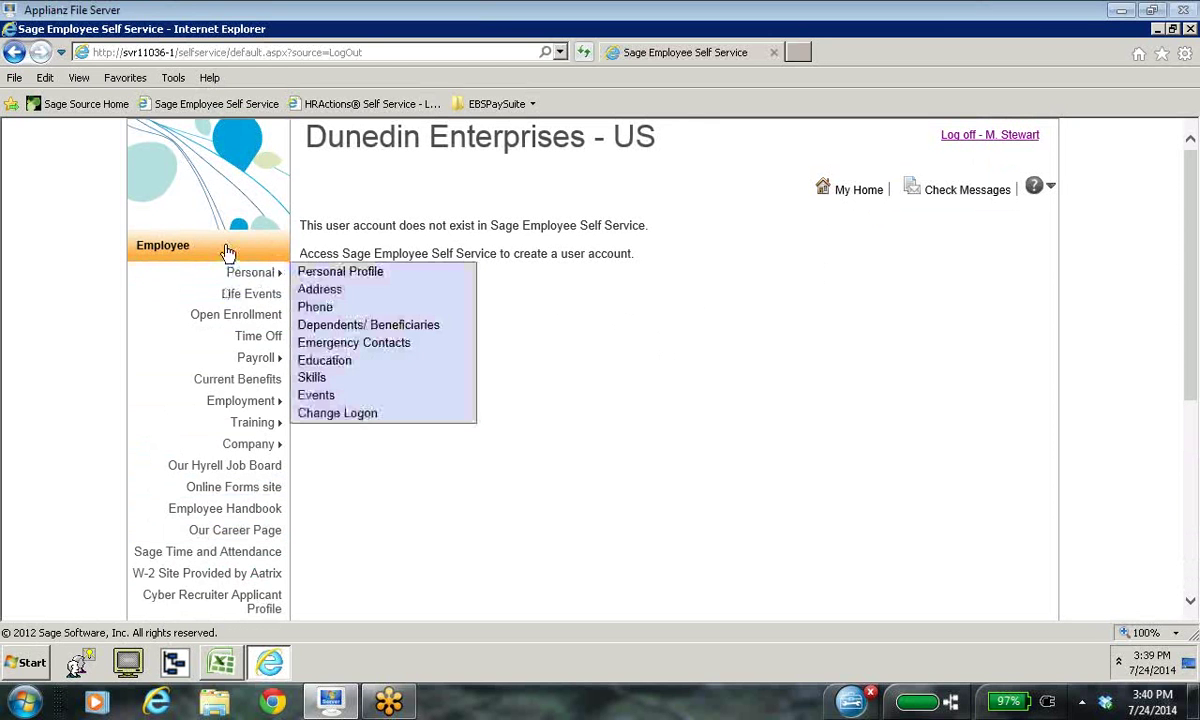
mouse_move(229, 279)
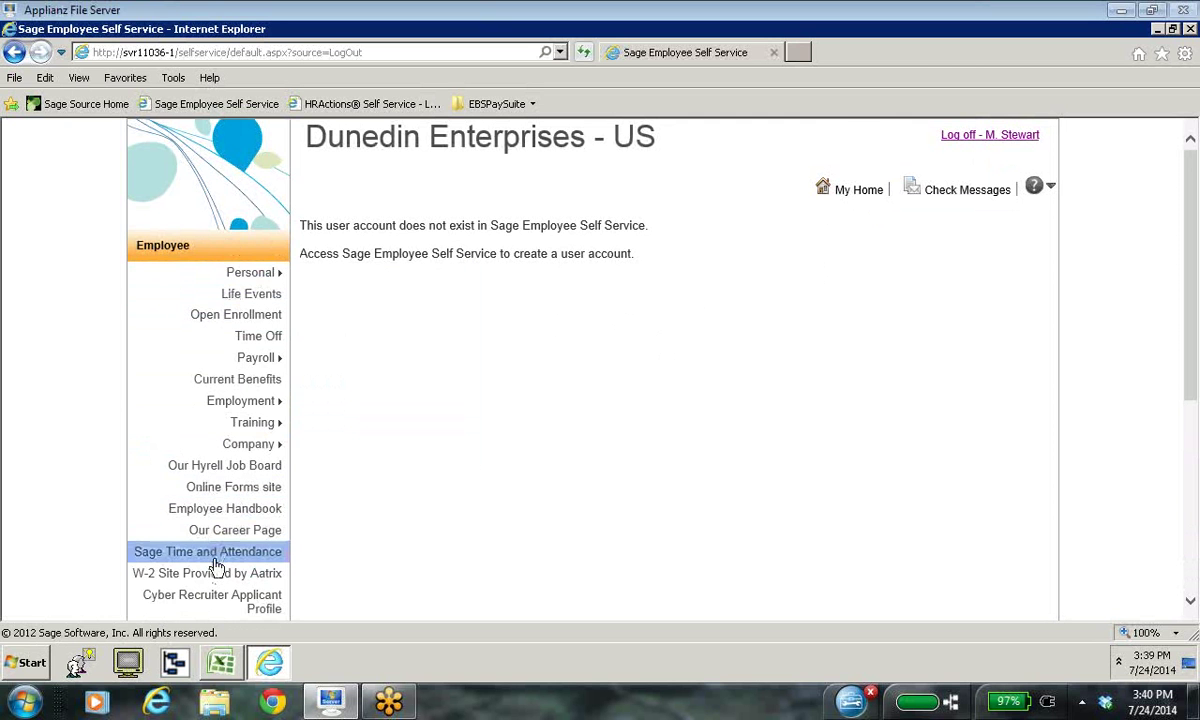
scroll(205, 565, "down", 1)
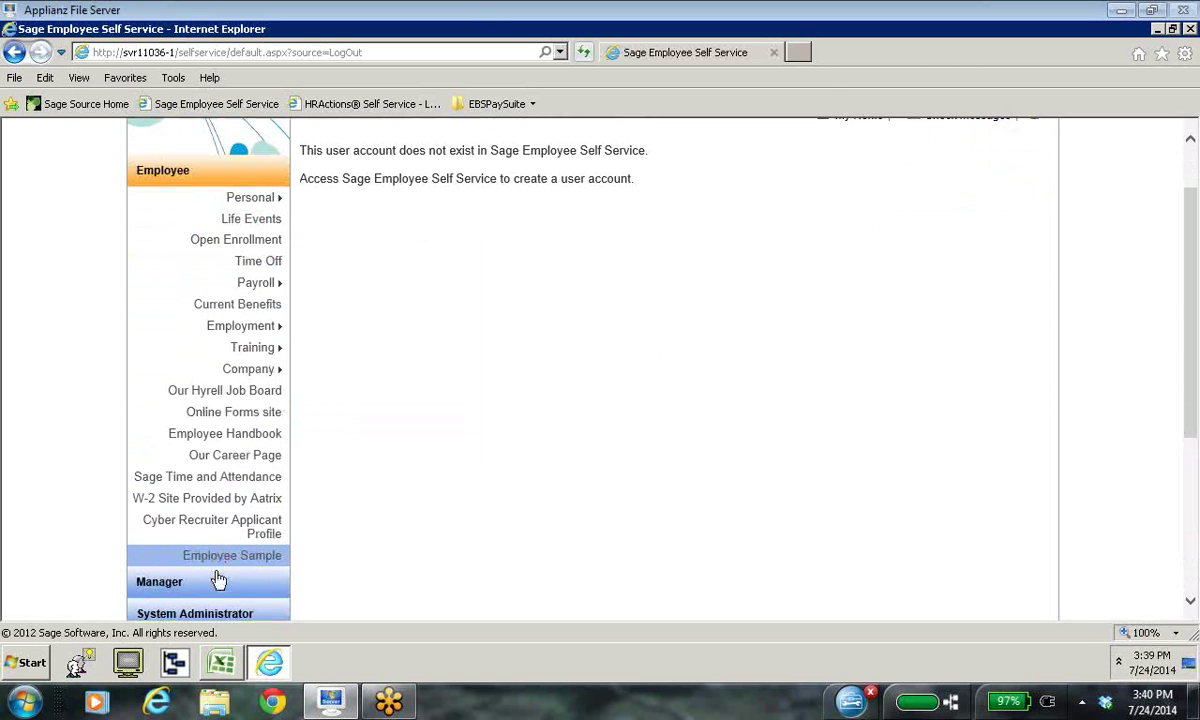
left_click(220, 580)
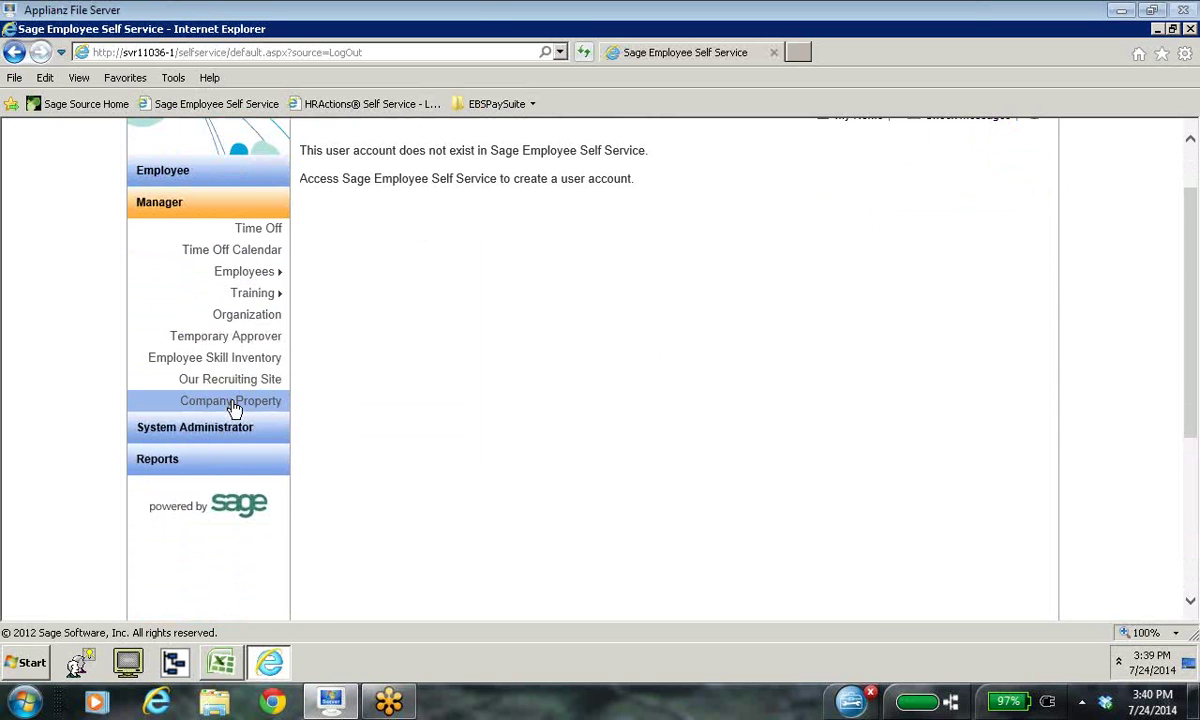
scroll(638, 335, "up", 1)
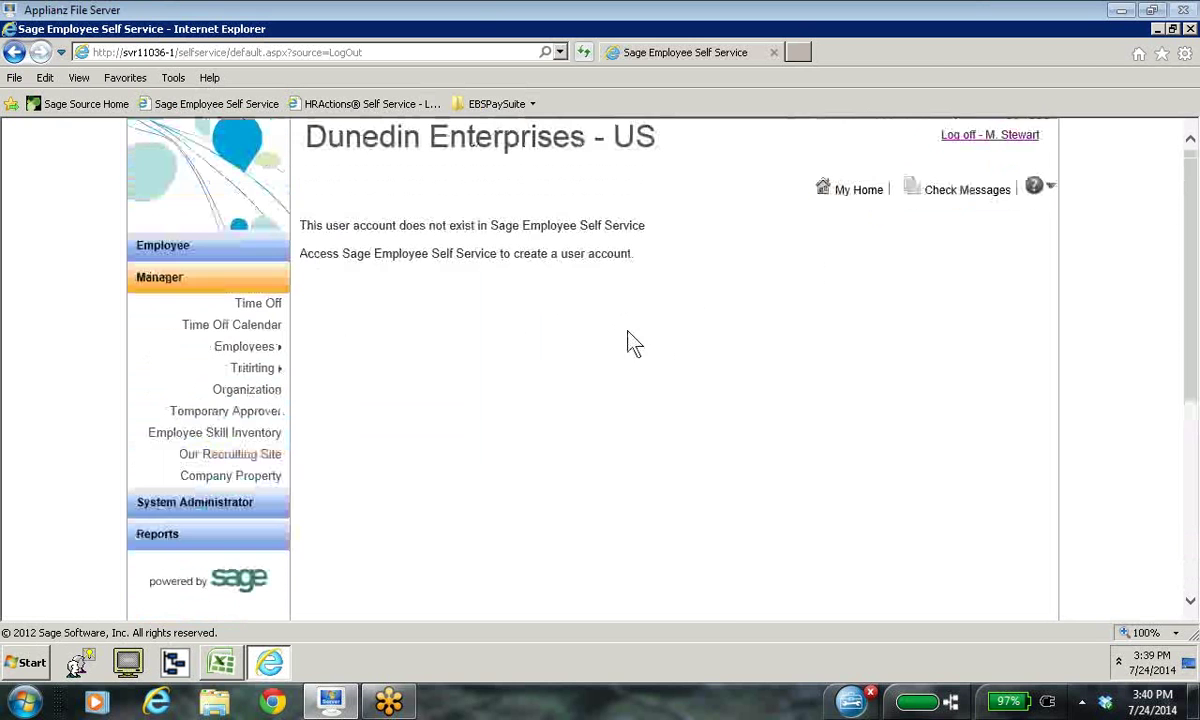
Step: Log off, then log back on with the employee's user name and password
left_click(1010, 140)
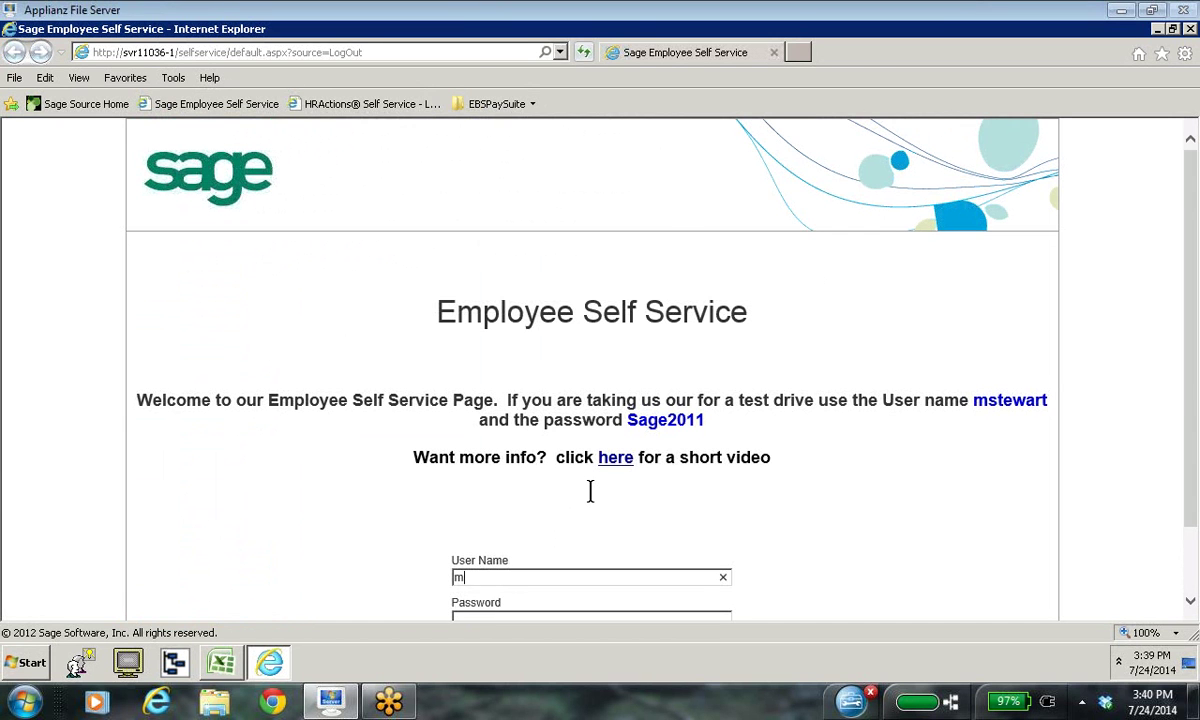
scroll(590, 506, "down", 1)
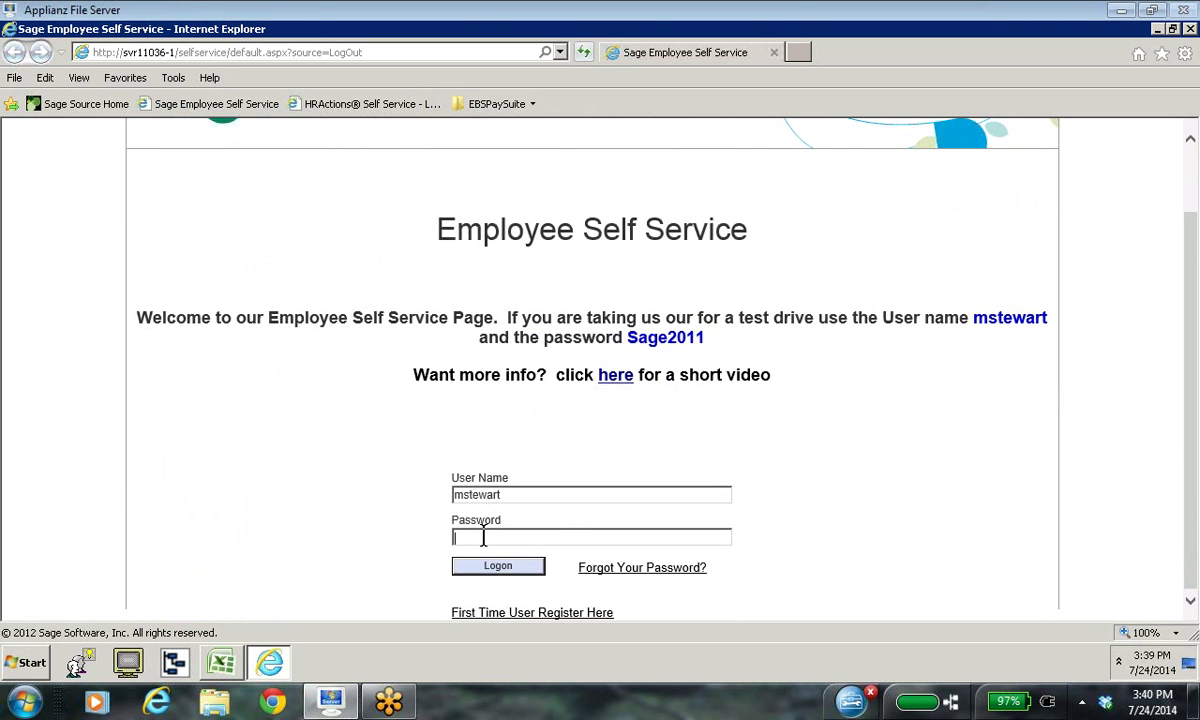
left_click(484, 537)
type("Sage2011")
left_click(516, 570)
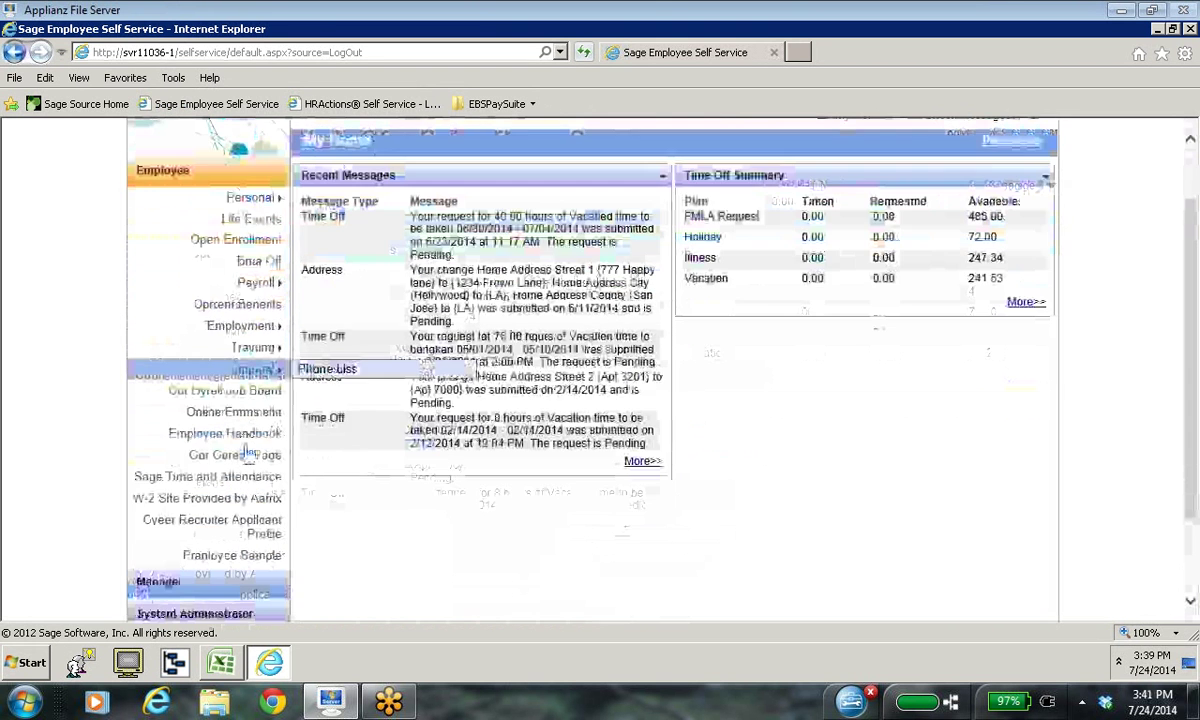
scroll(248, 455, "down", 2)
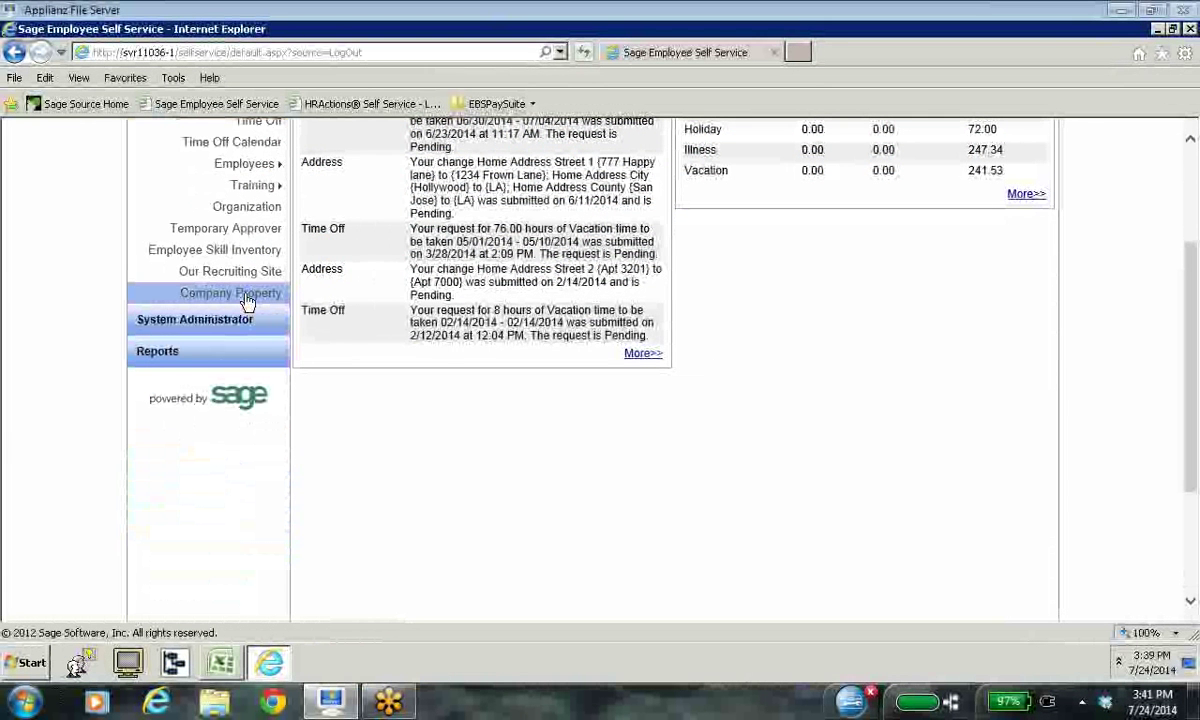
left_click(246, 298)
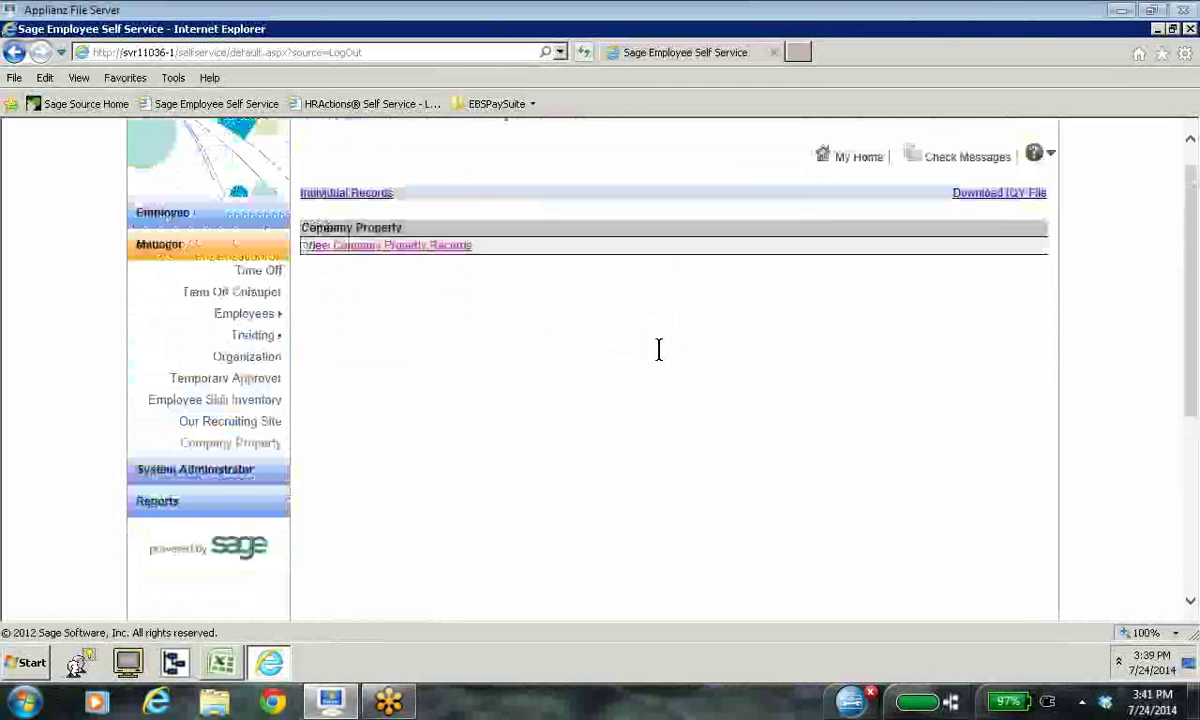
left_click(447, 247)
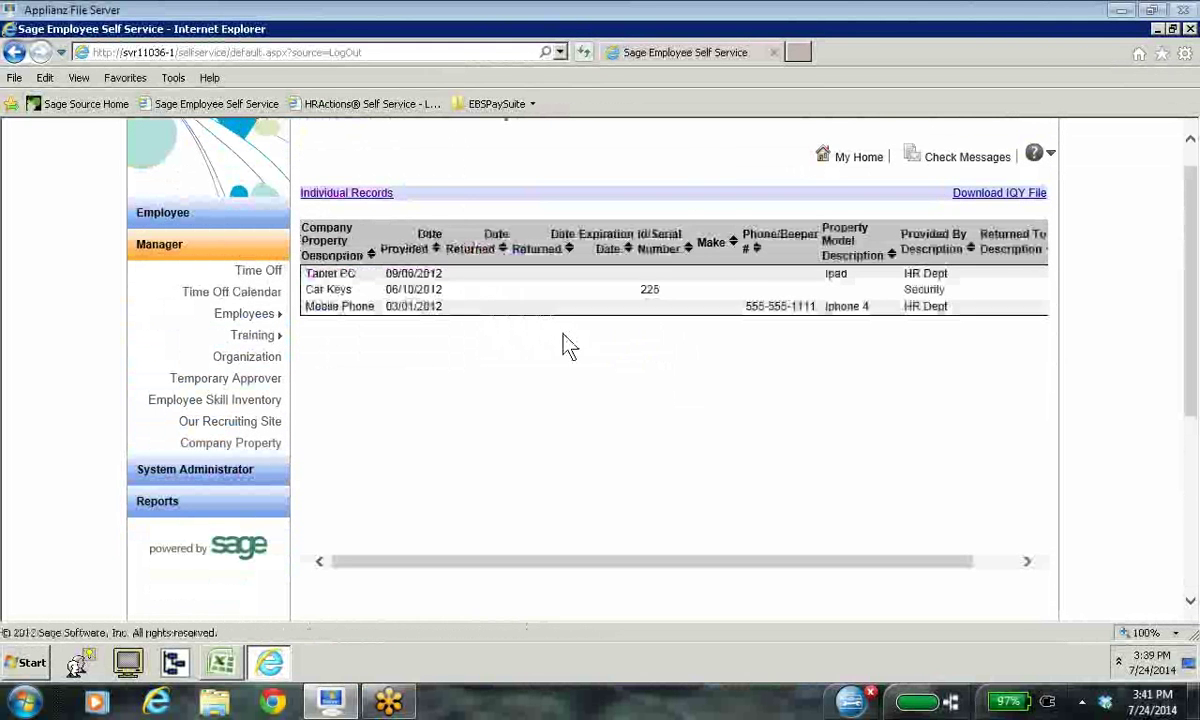
left_click(1012, 195)
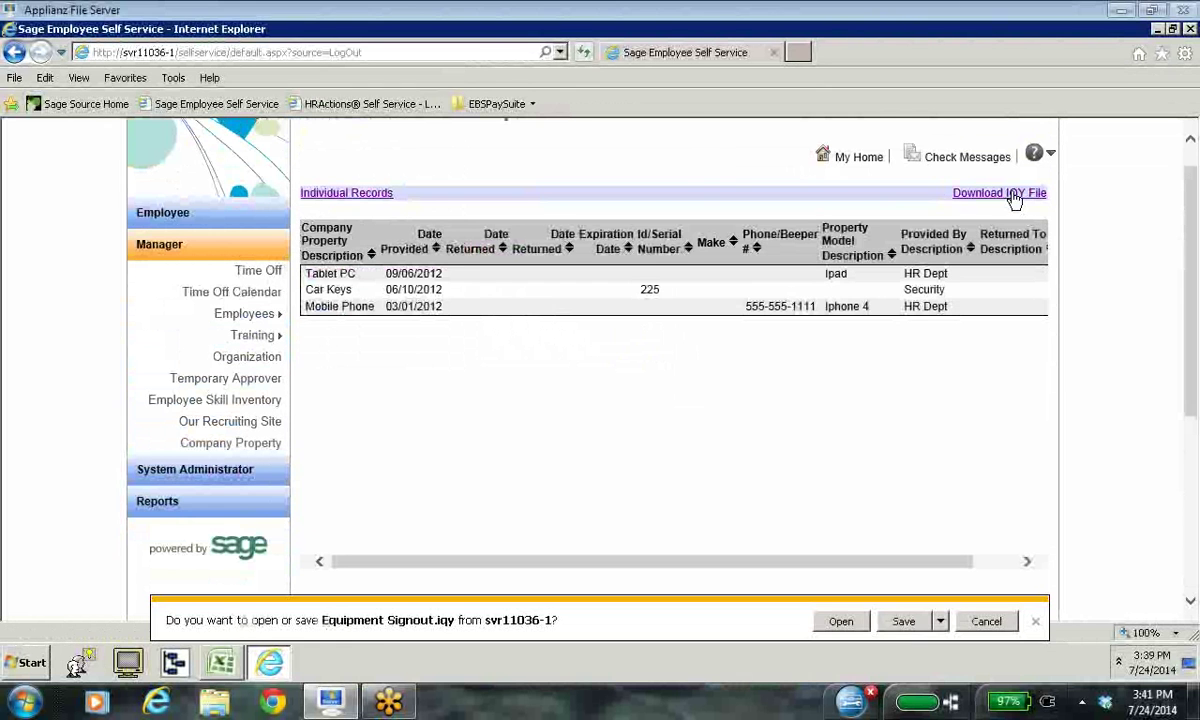
left_click(841, 622)
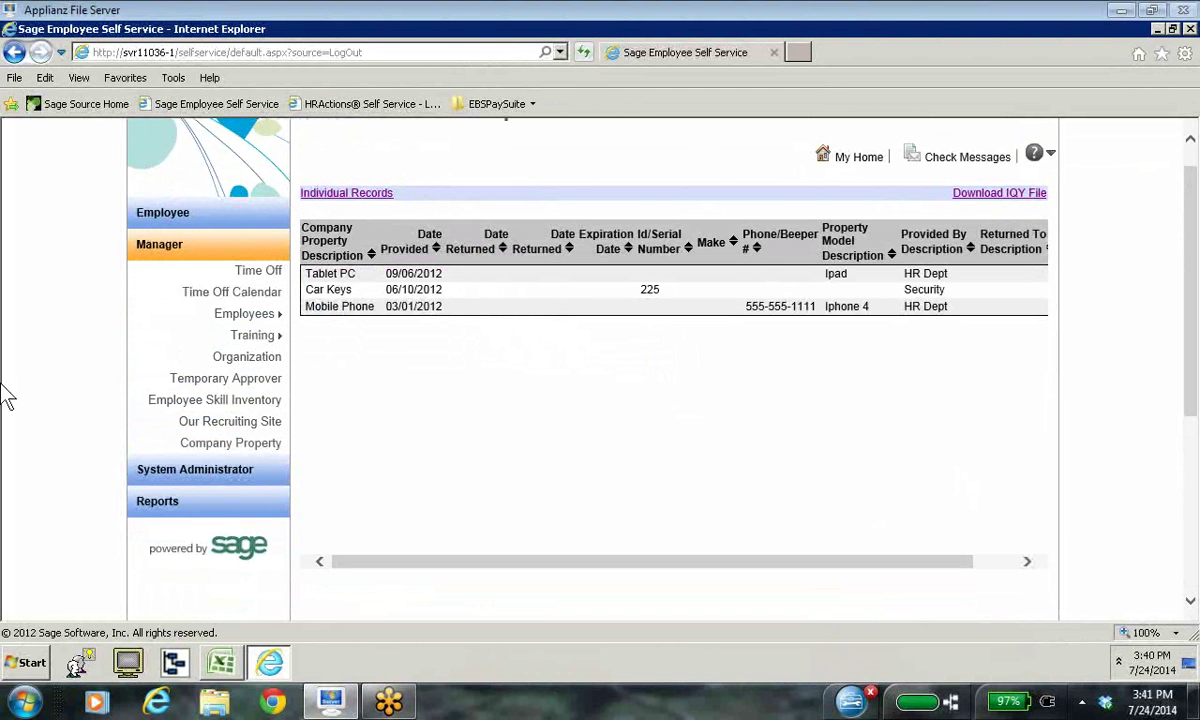
left_click(224, 666)
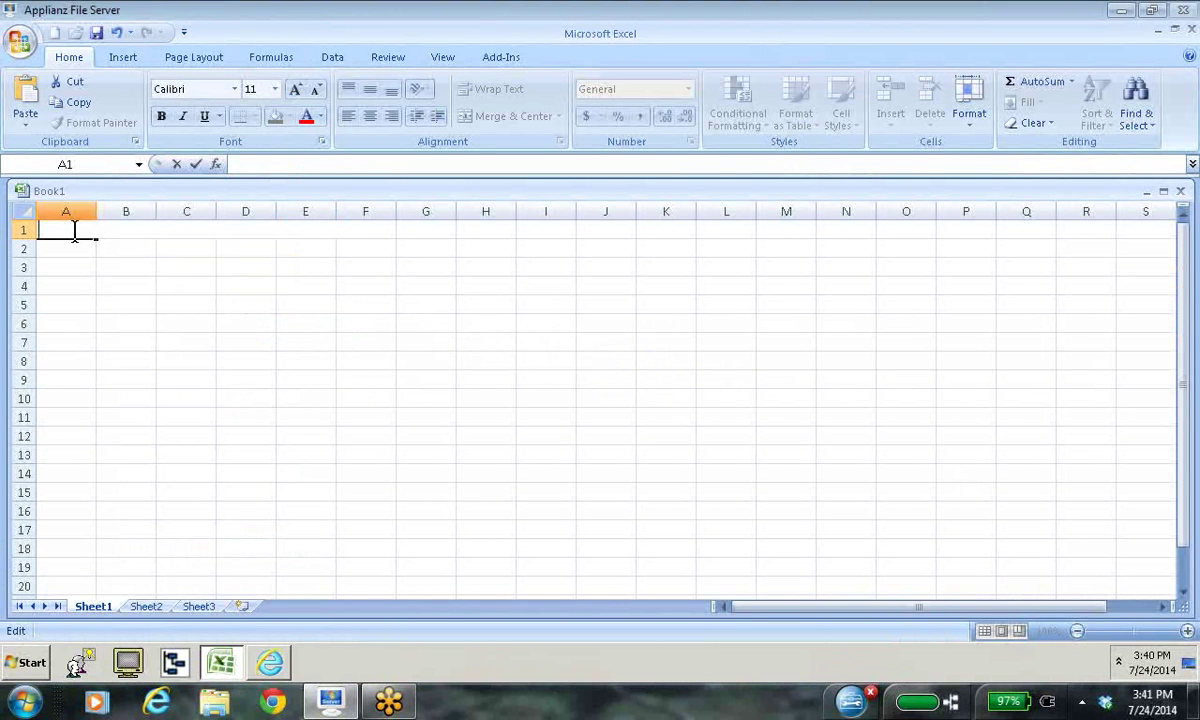
right_click(80, 266)
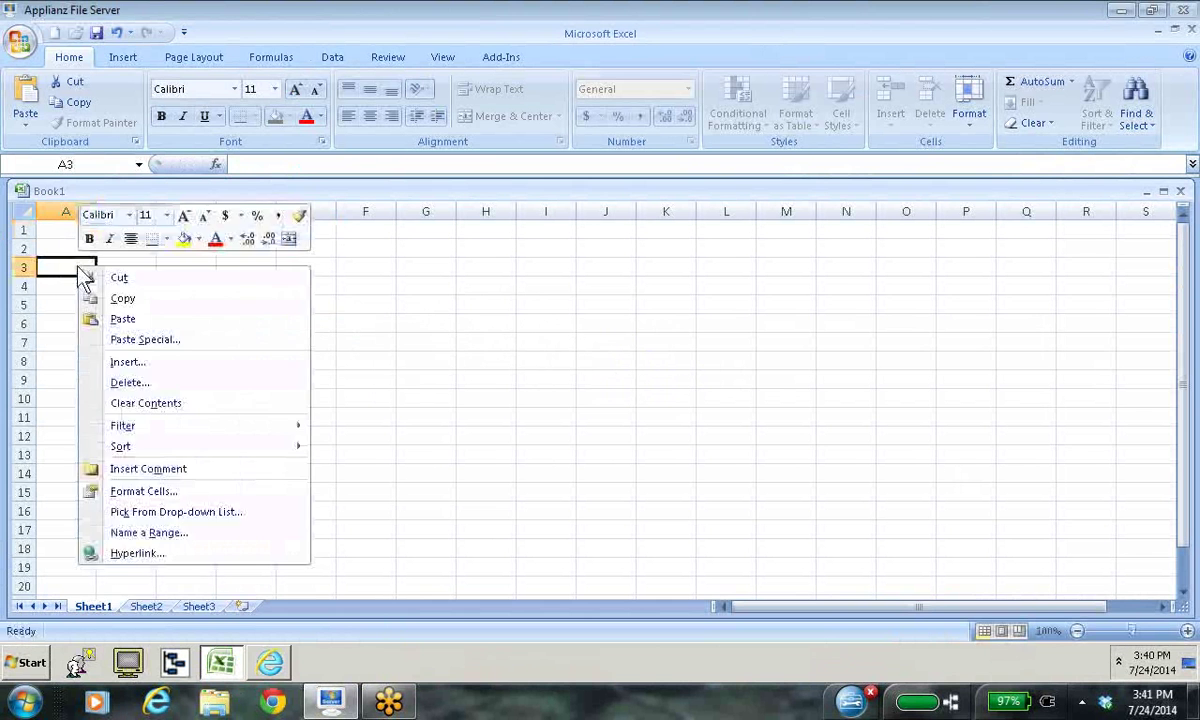
key("Escape")
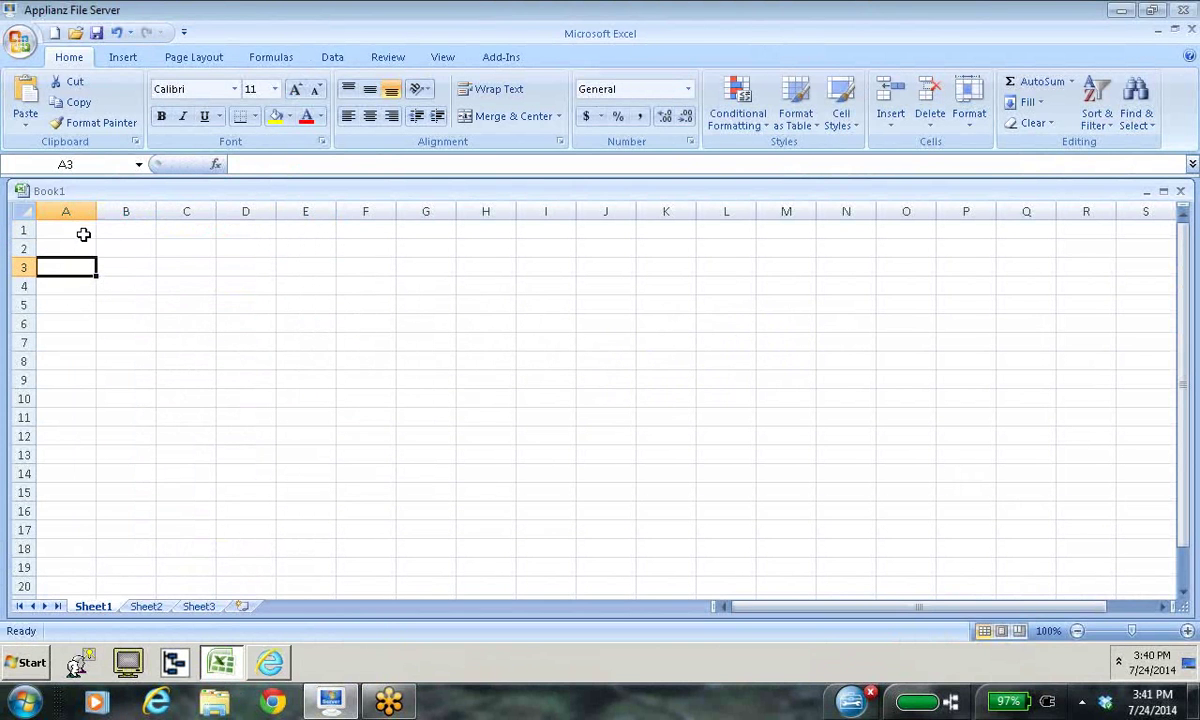
left_click(84, 231)
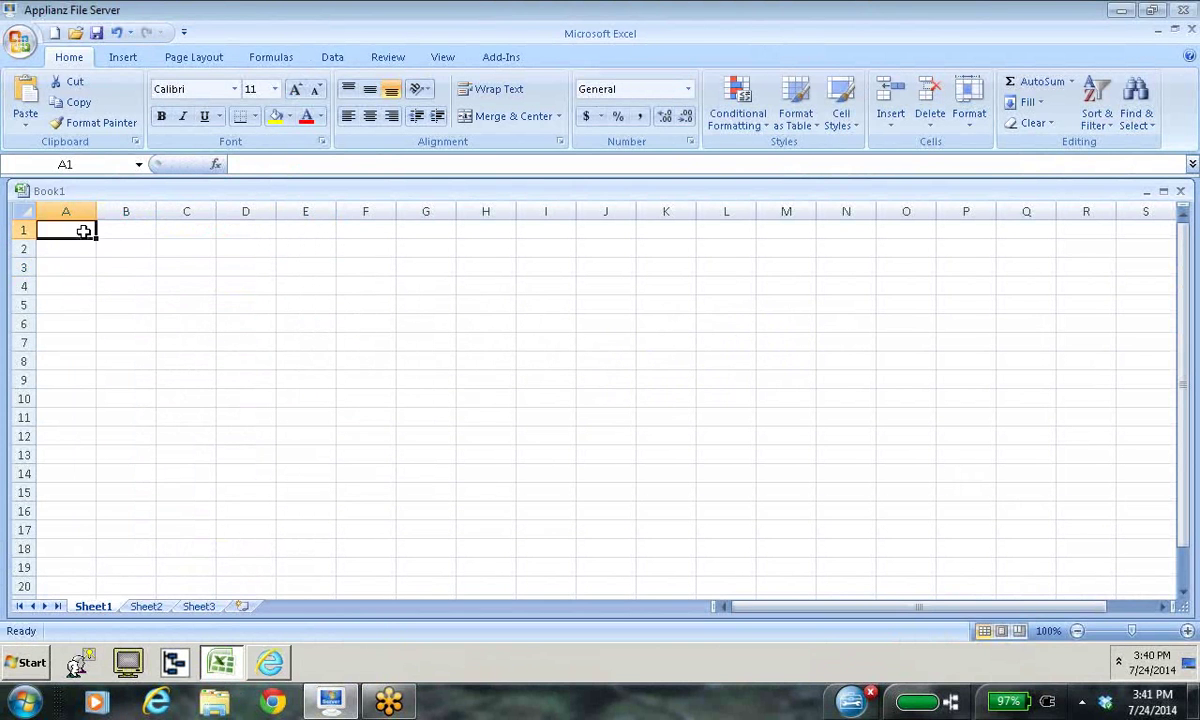
left_click(1146, 191)
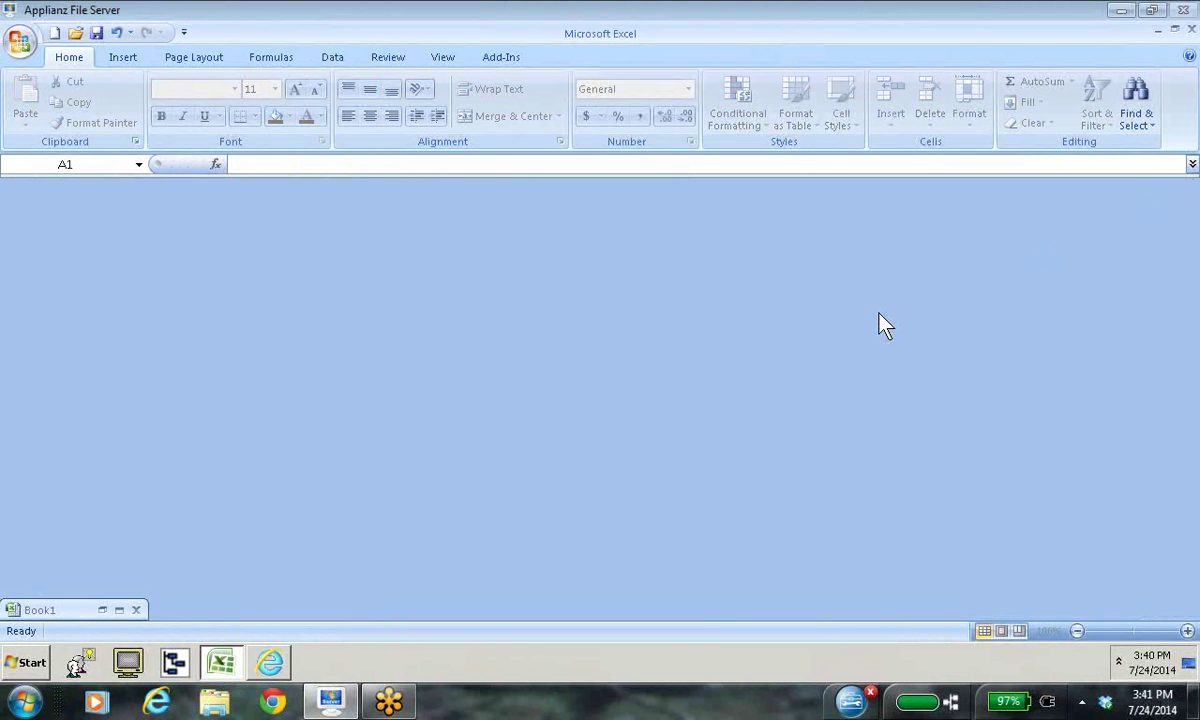
left_click(119, 610)
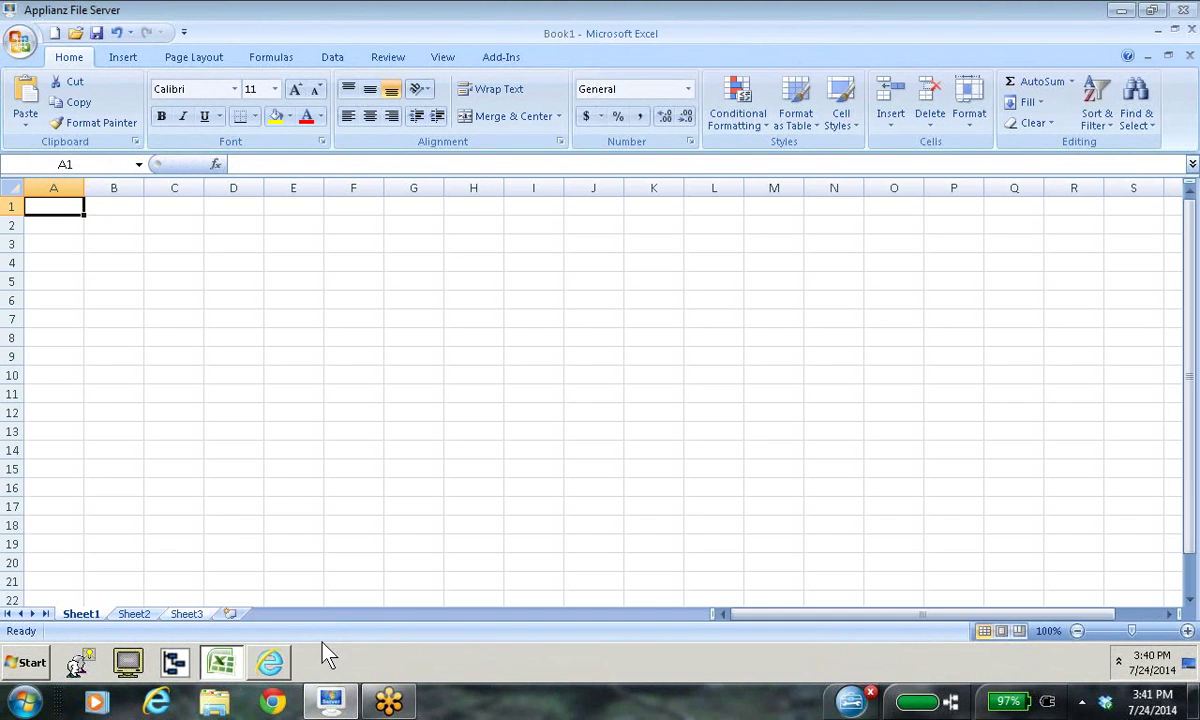
left_click(1157, 56)
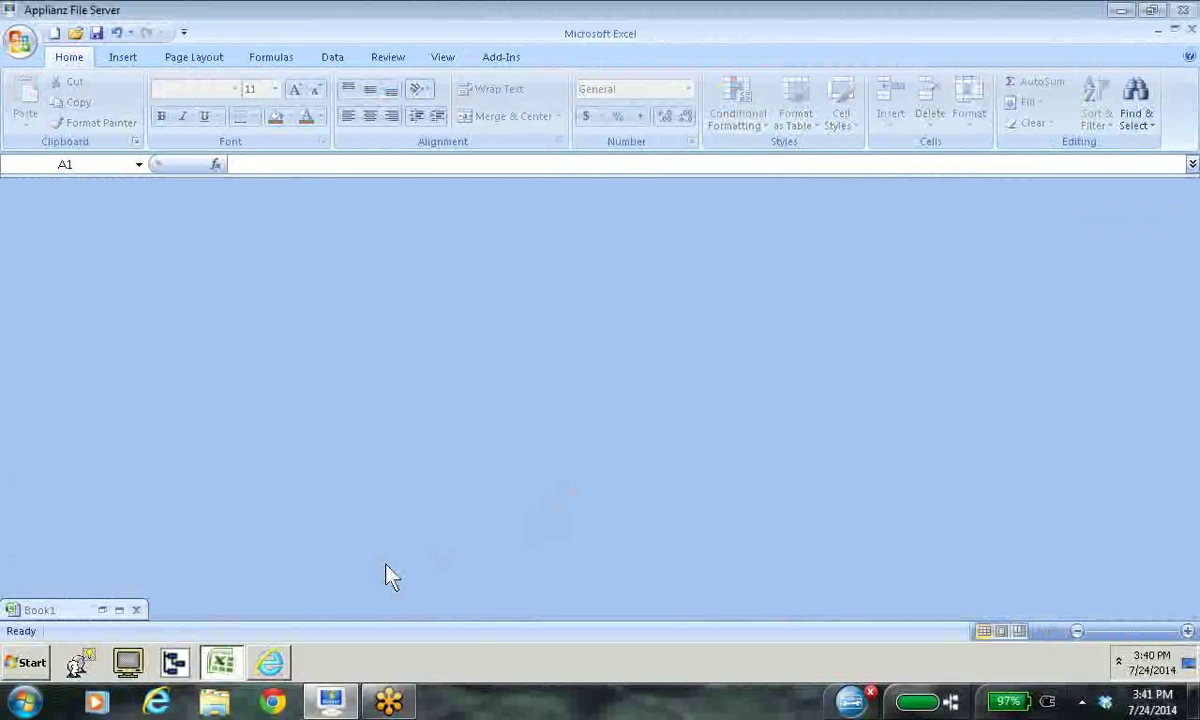
left_click(119, 610)
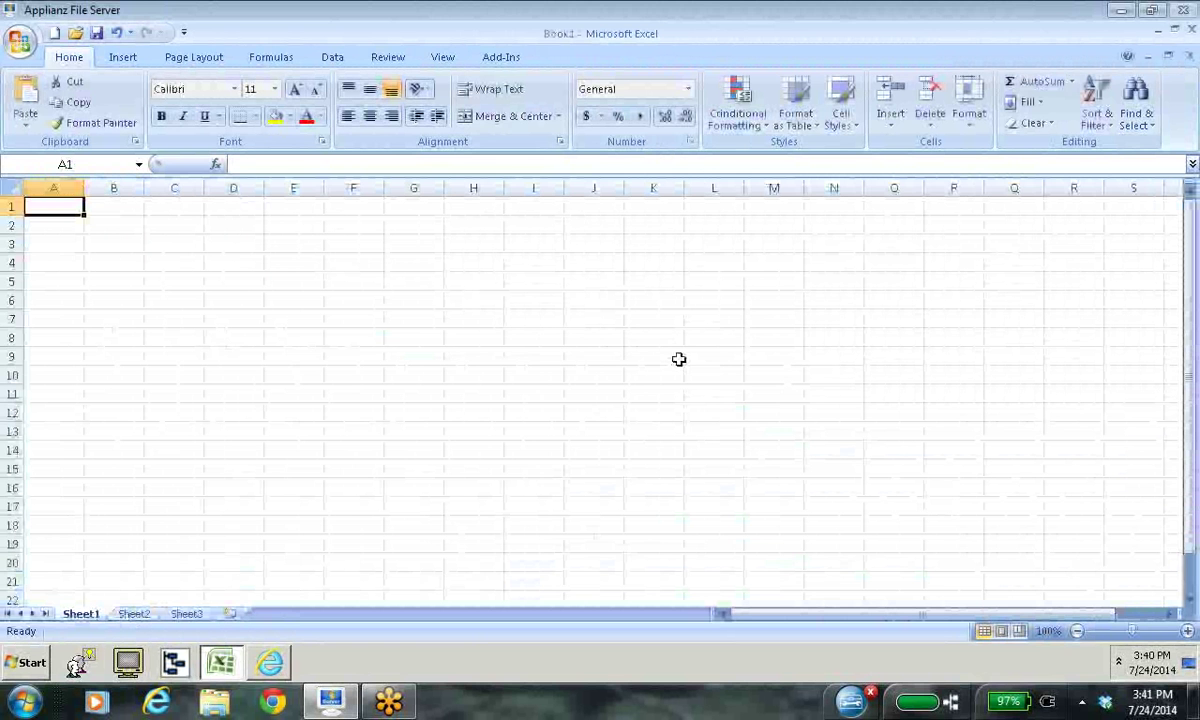
left_click(1157, 56)
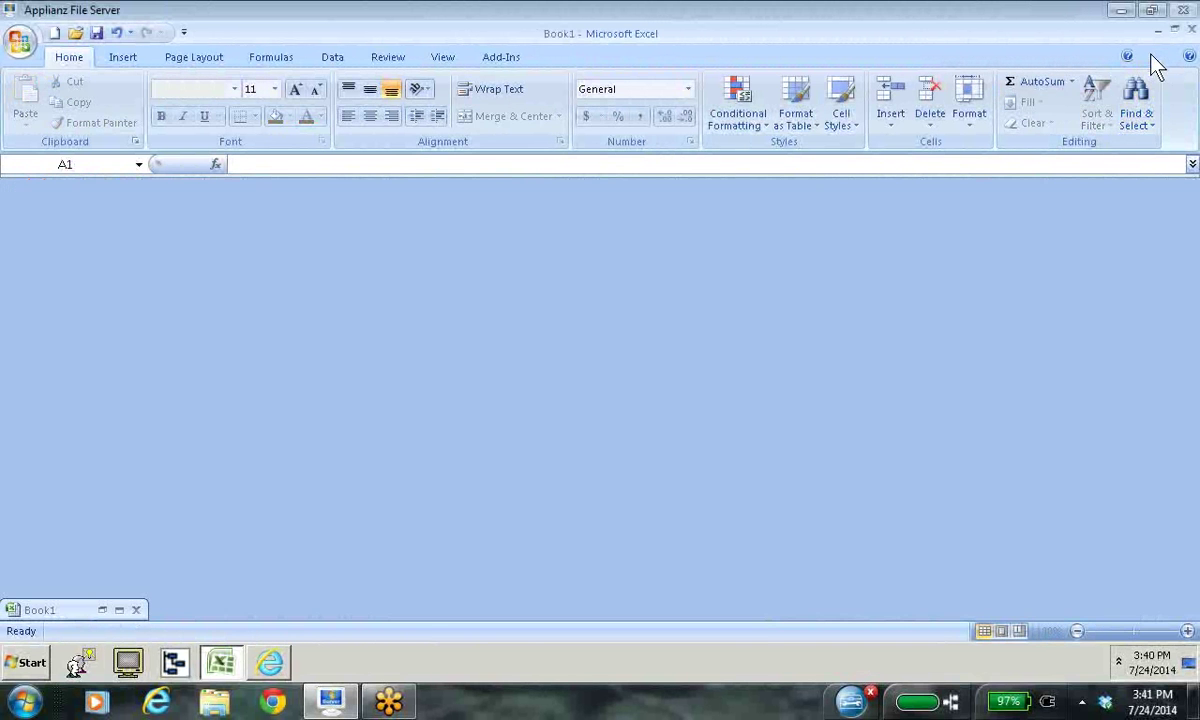
left_click(1121, 10)
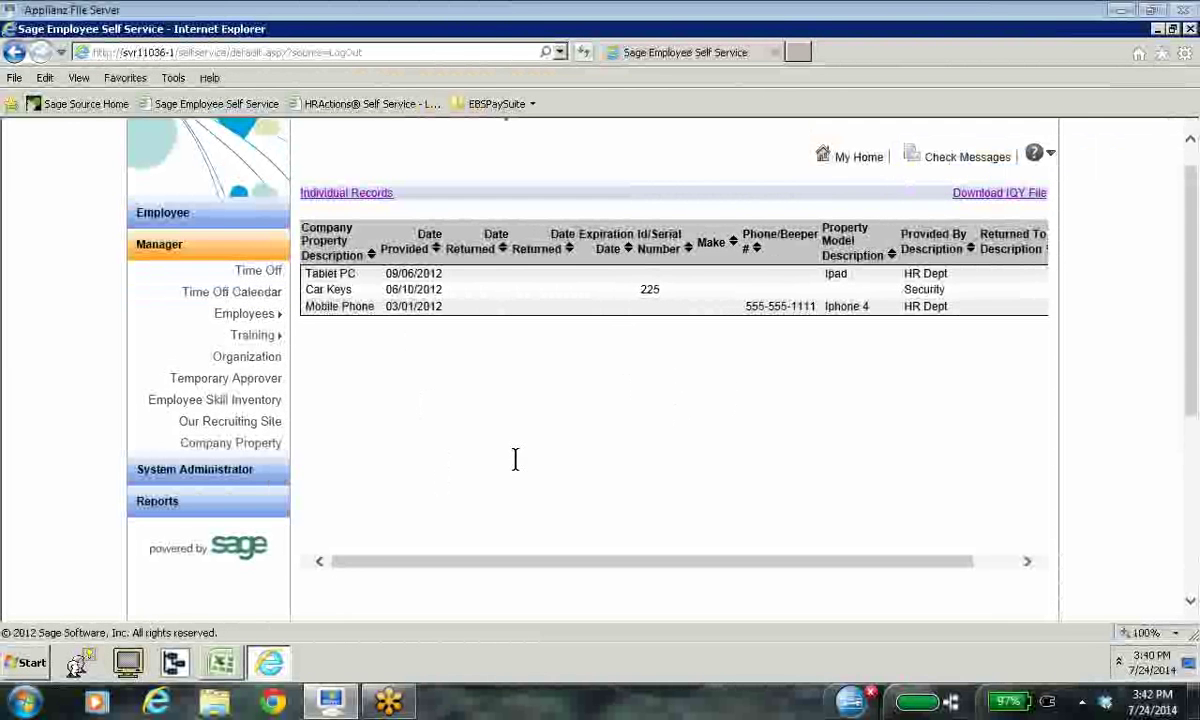
Step: Expand System Administrator, briefly open View Builder, then close it and scroll the records page
left_click(205, 472)
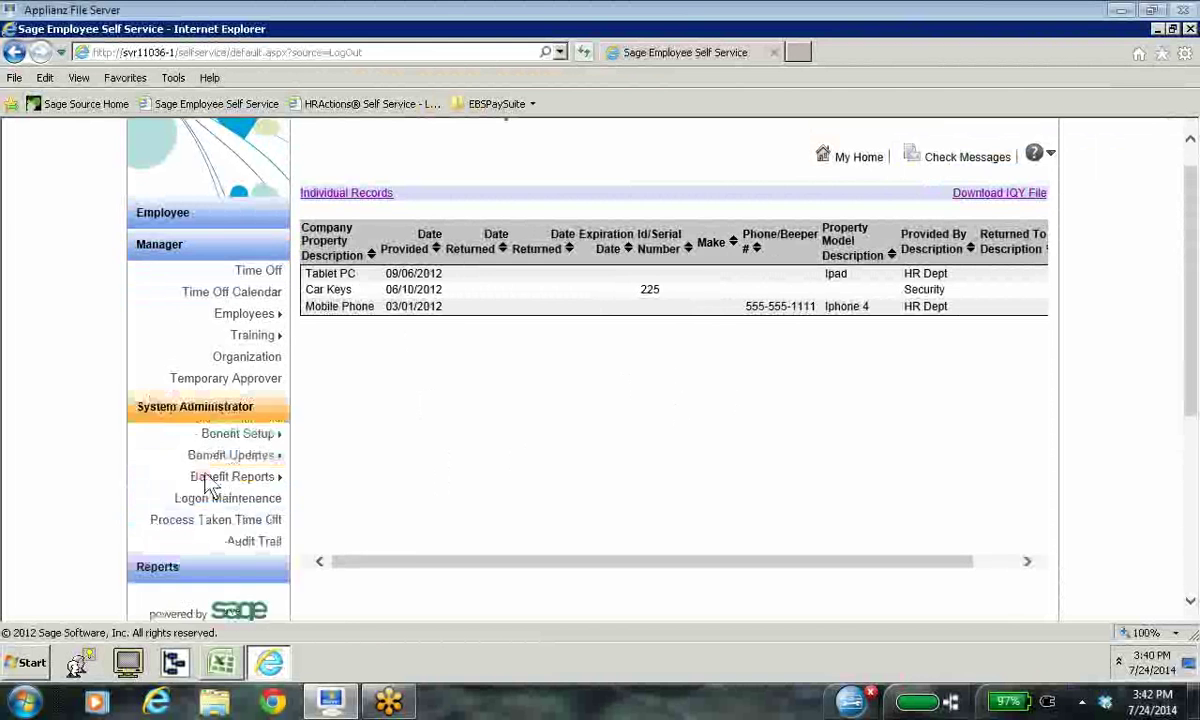
scroll(483, 454, "down", 3)
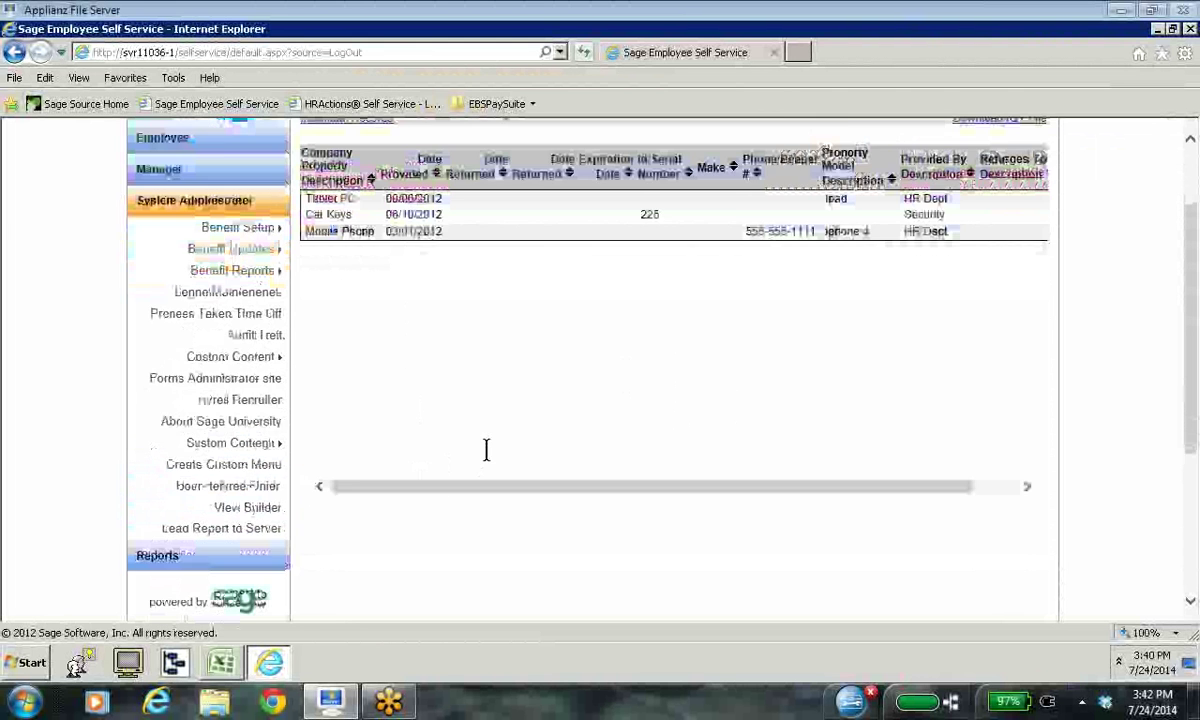
scroll(490, 455, "up", 3)
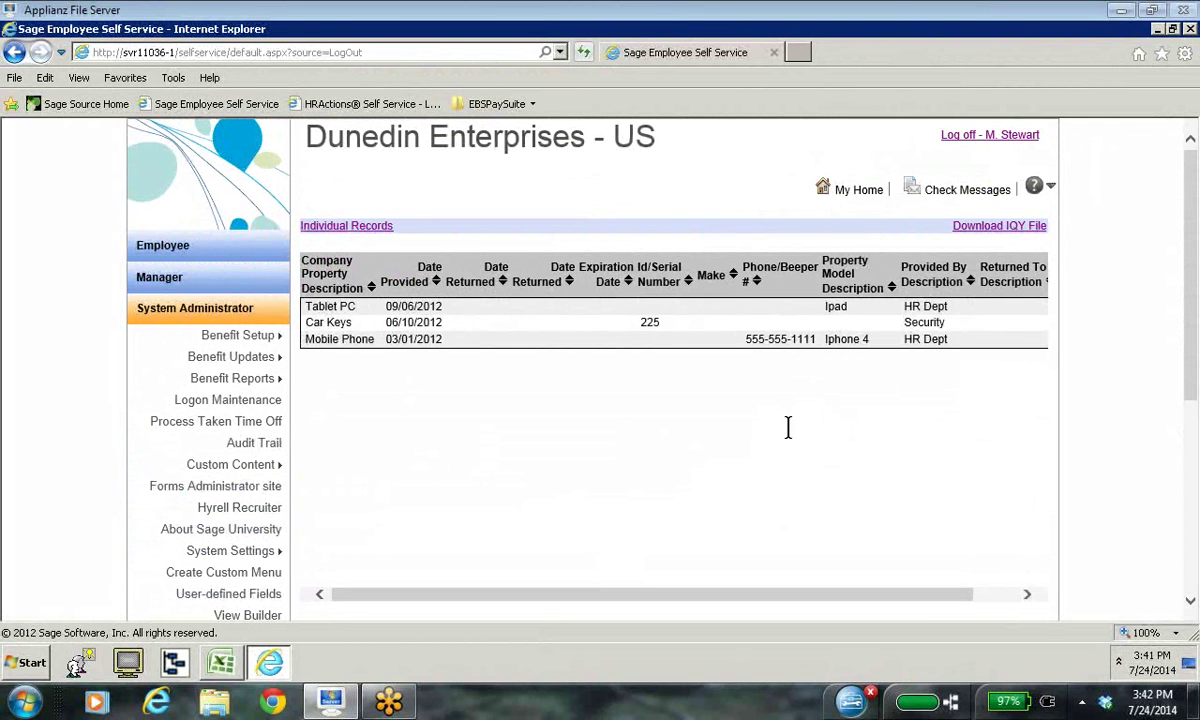
left_click(246, 617)
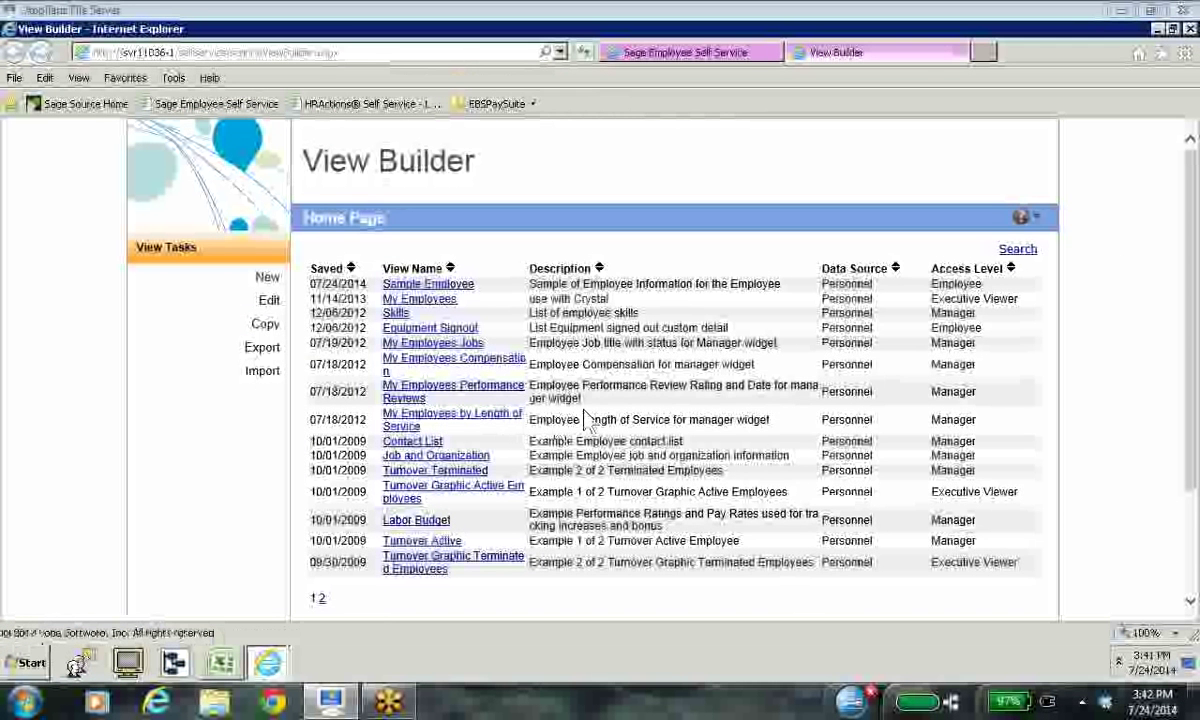
left_click(960, 52)
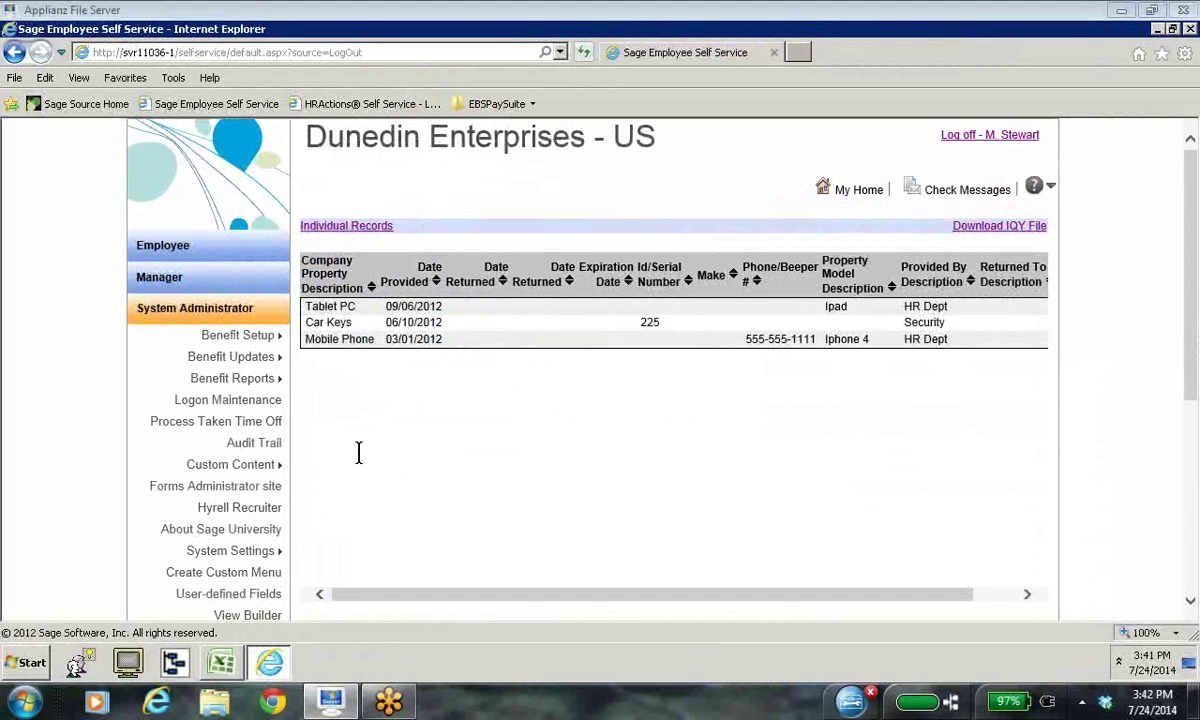
scroll(356, 450, "down", 1)
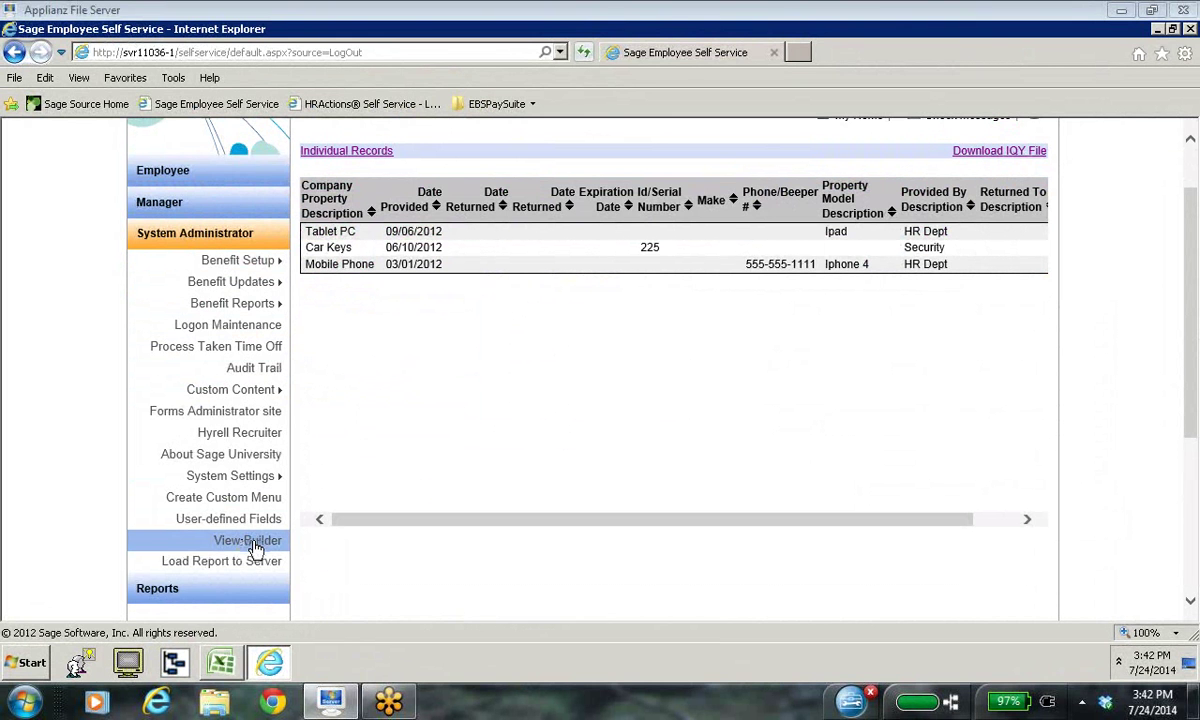
Step: Open the Sample Employee view in View Builder, copy its URL, and close View Builder
left_click(250, 542)
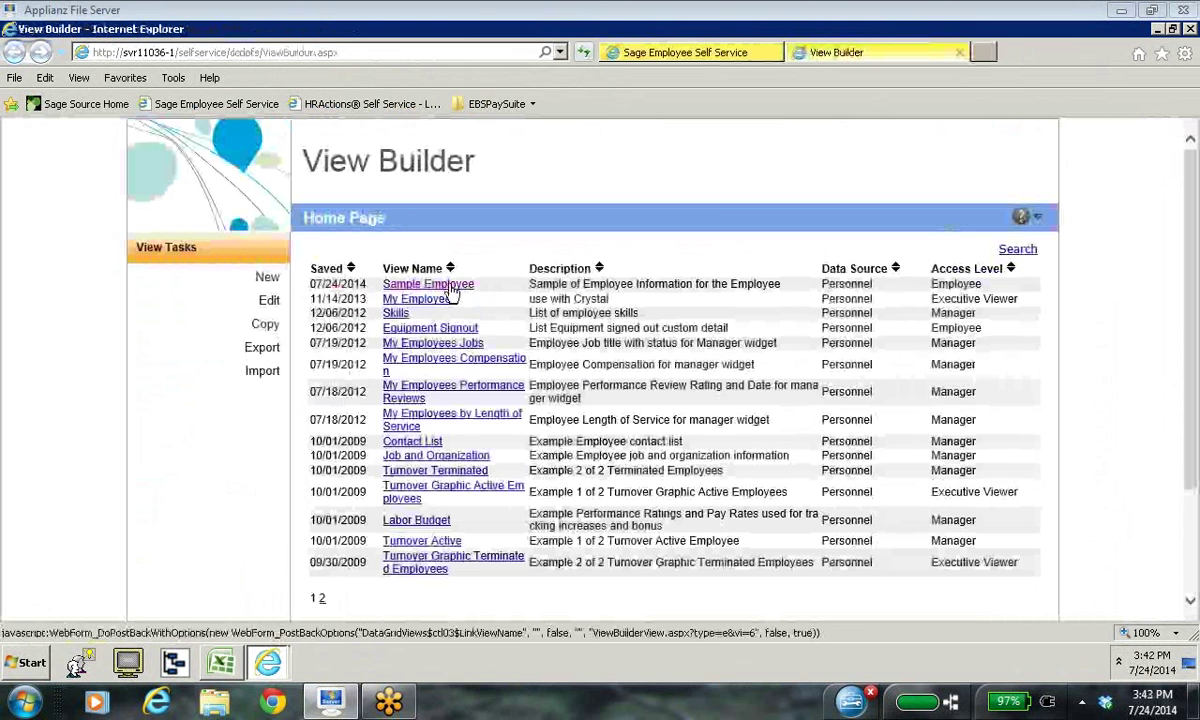
left_click(450, 287)
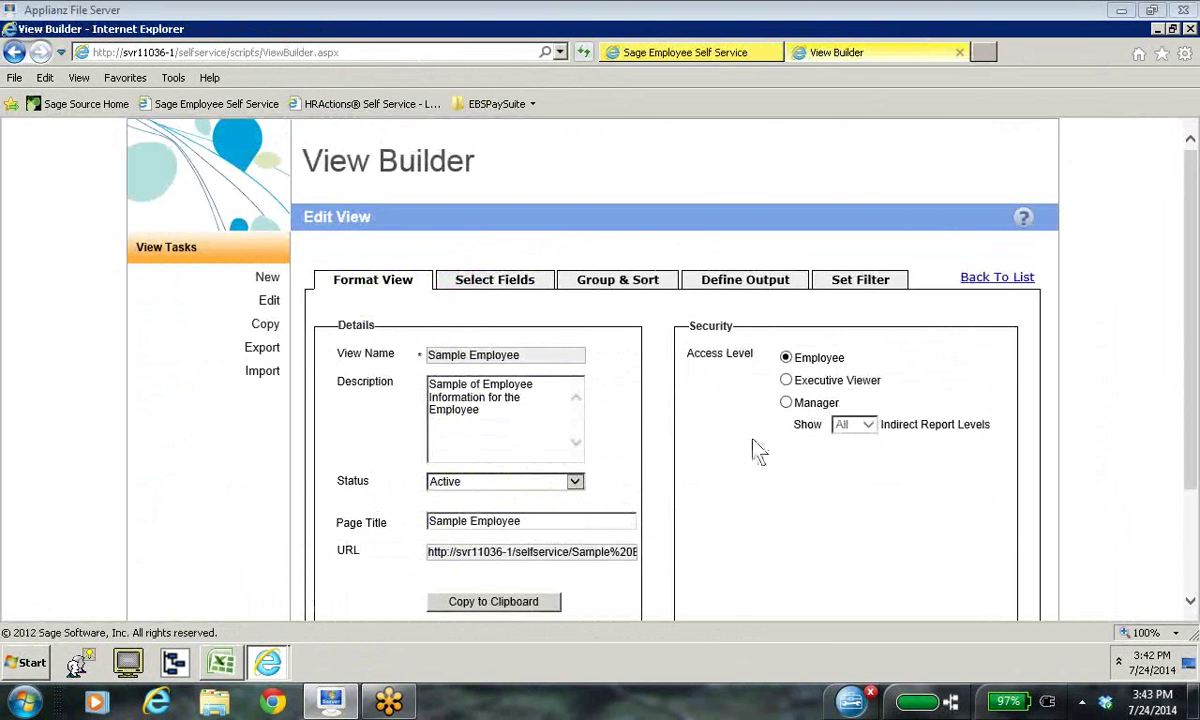
scroll(757, 450, "down", 2)
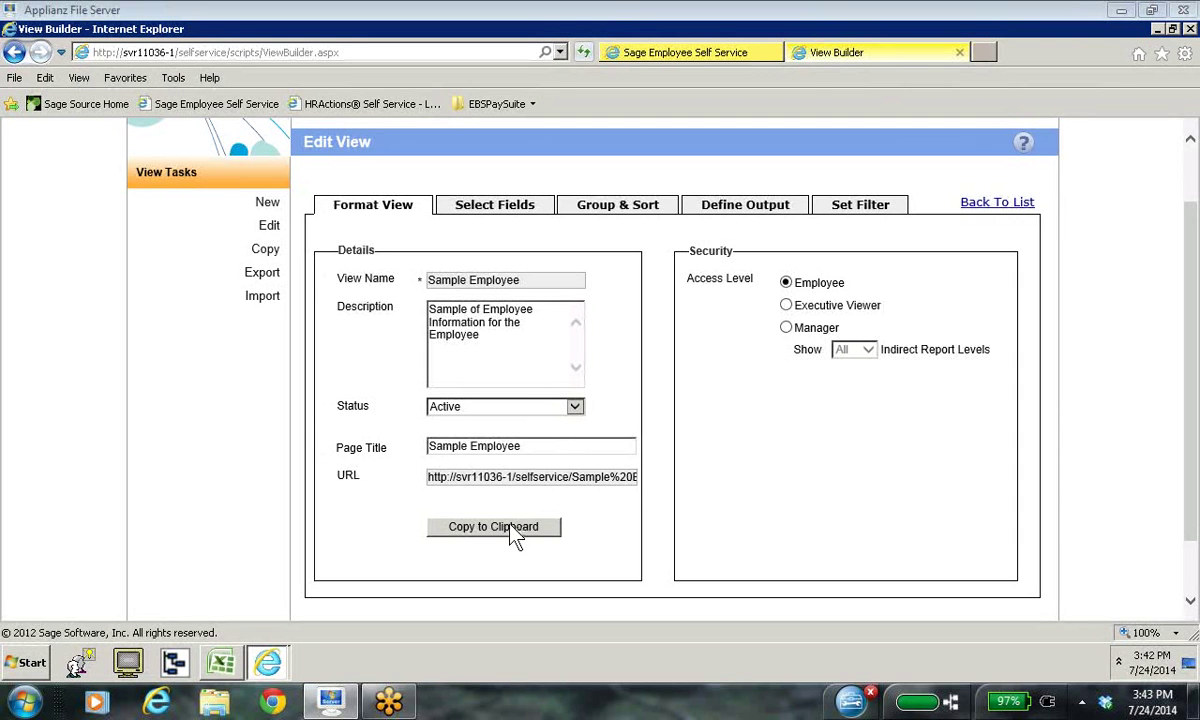
left_click(1017, 203)
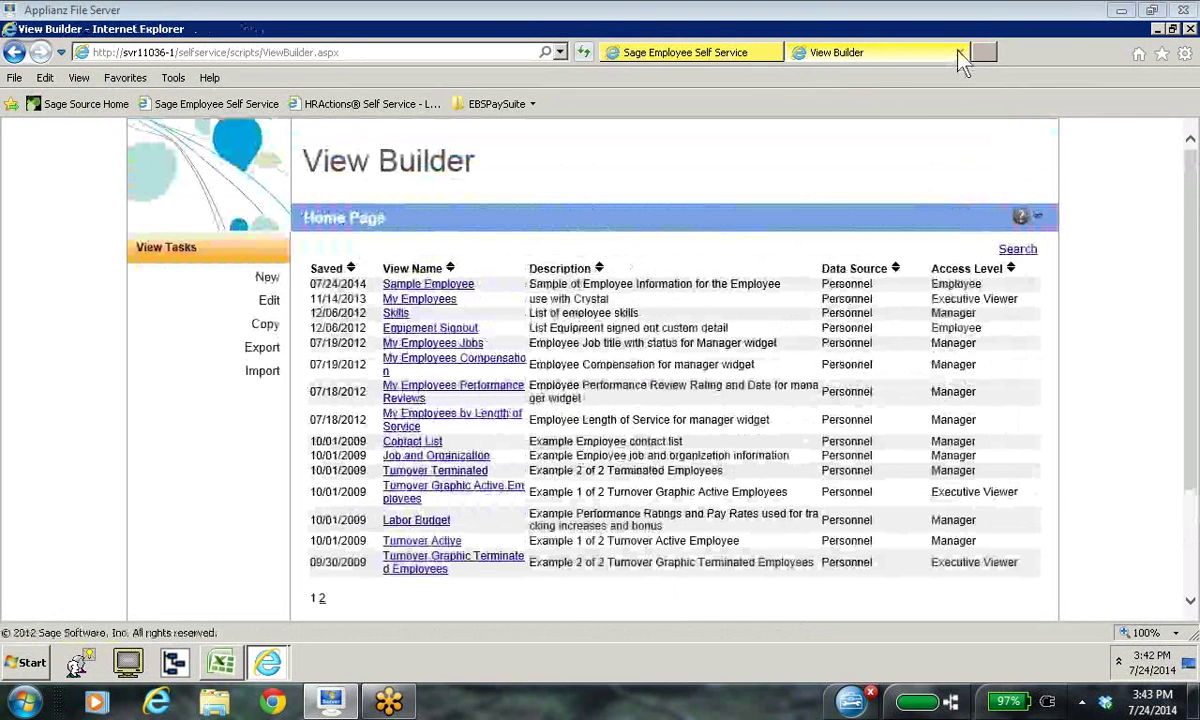
left_click(959, 53)
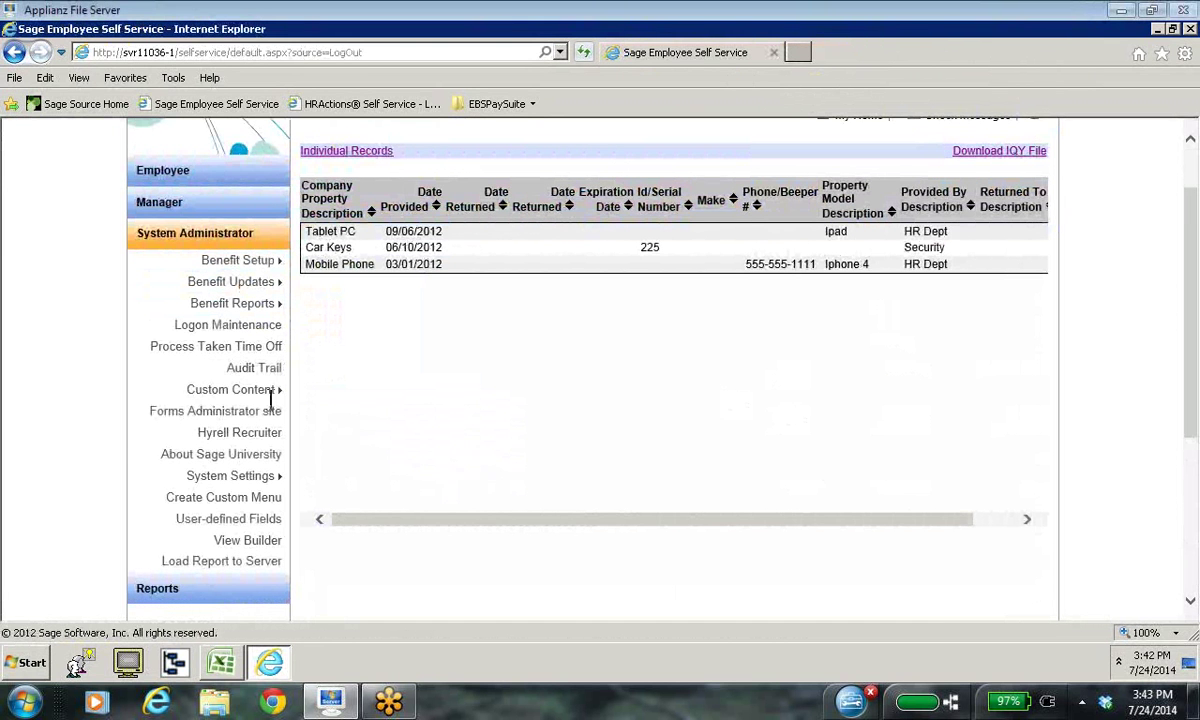
Step: Start a new web link in Create Web Links, paste the Sample Employee URL, then go back to the list
mouse_move(240, 400)
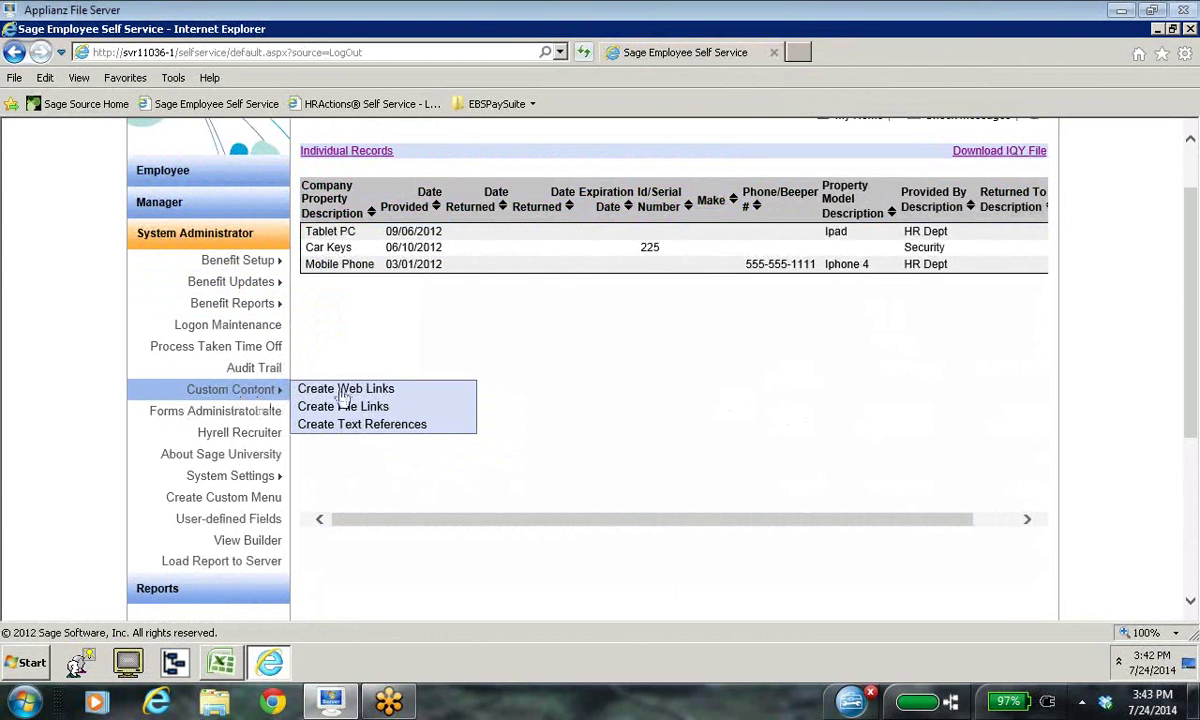
left_click(340, 392)
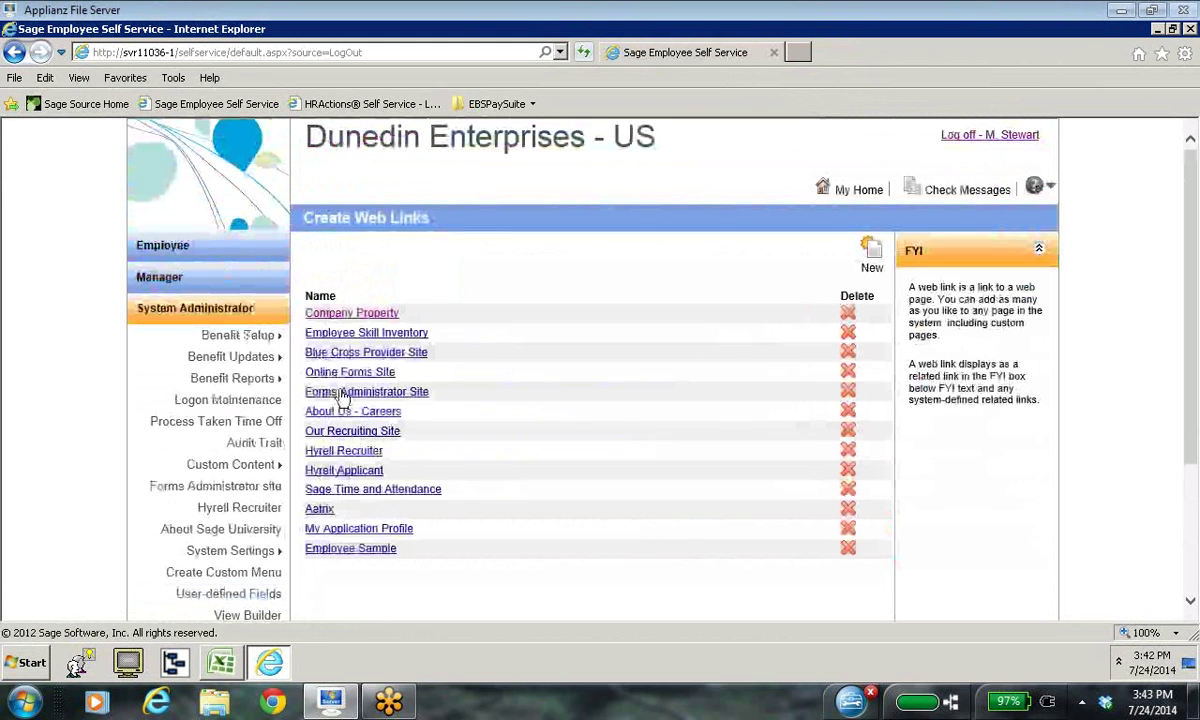
left_click(873, 250)
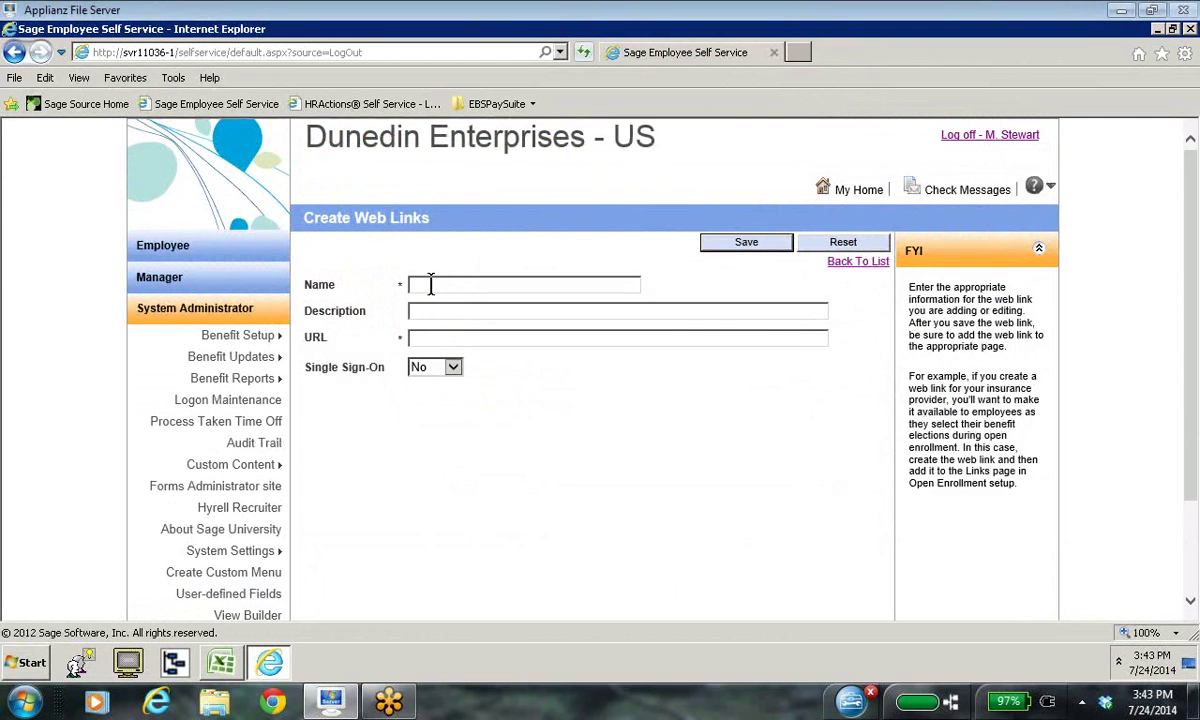
left_click(420, 313)
type("http://svr11036-1/selfservice/Sample%20Employee.adv")
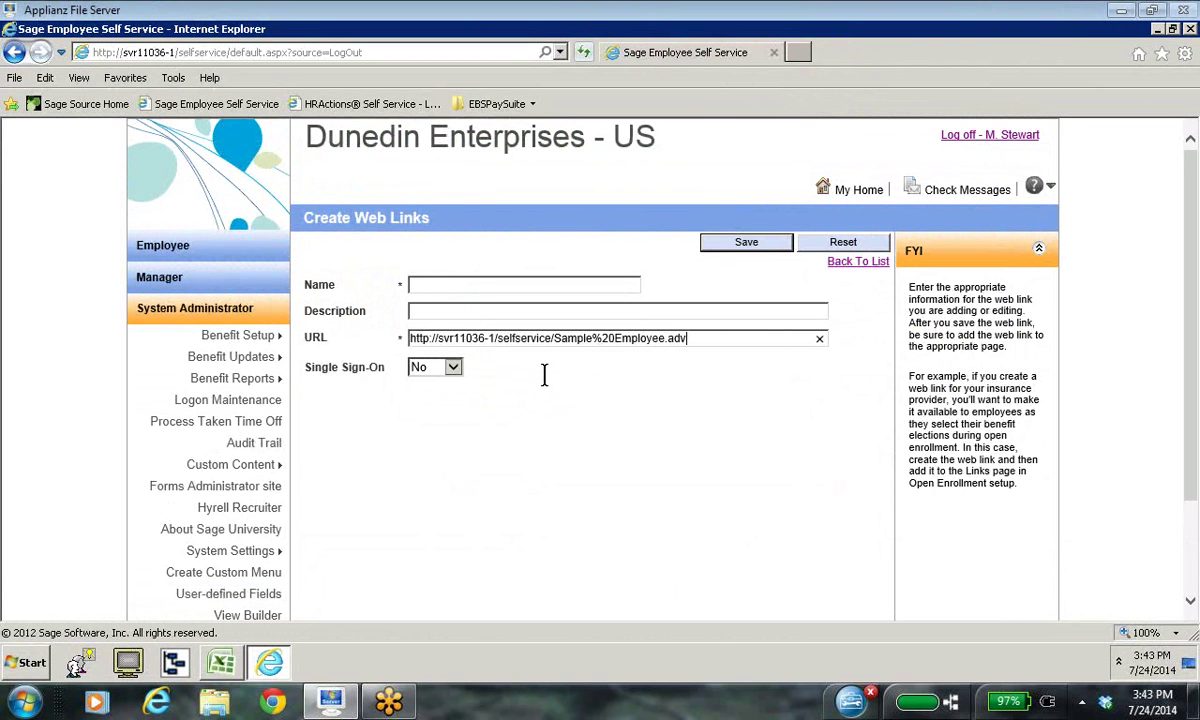
left_click(876, 264)
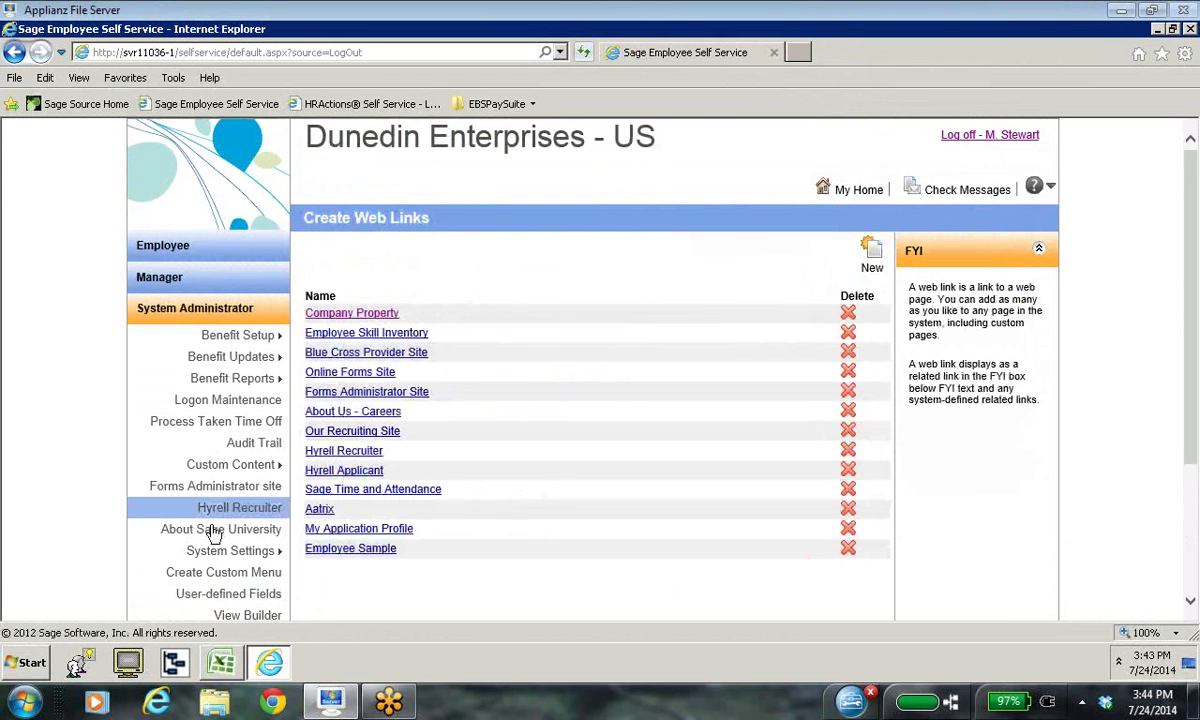
left_click(205, 580)
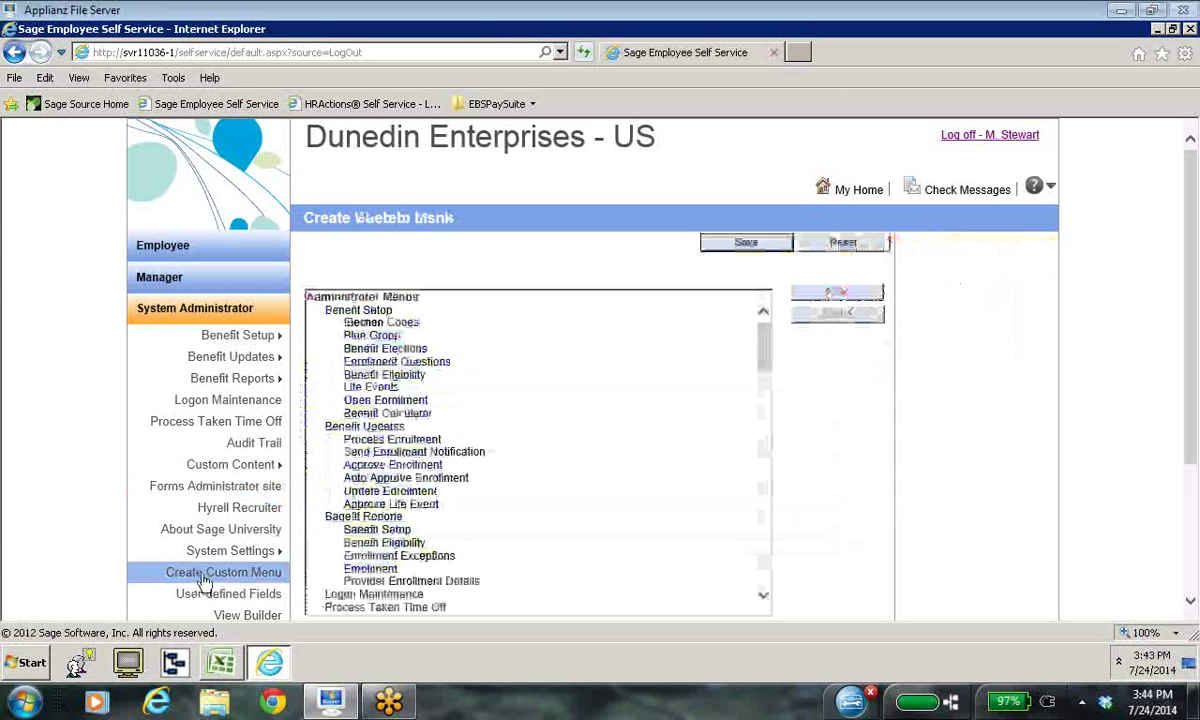
left_click(764, 596)
left_click(764, 596)
left_click(764, 596)
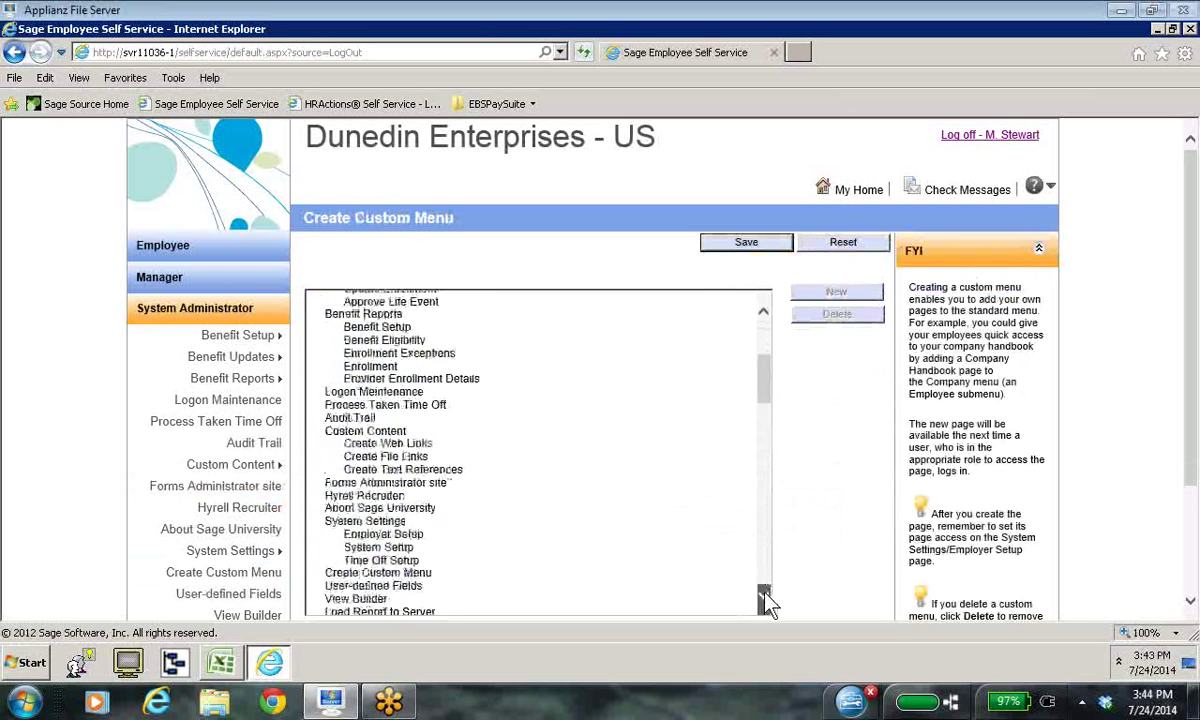
left_click(764, 596)
left_click(764, 596)
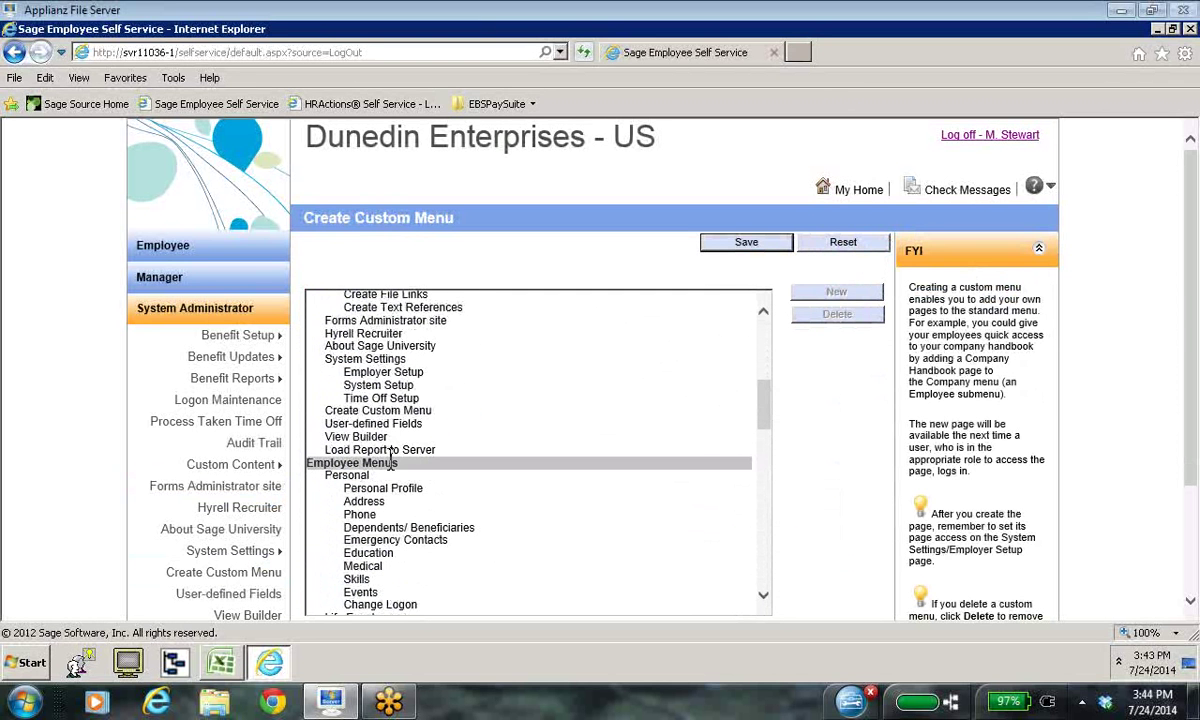
left_click(763, 597)
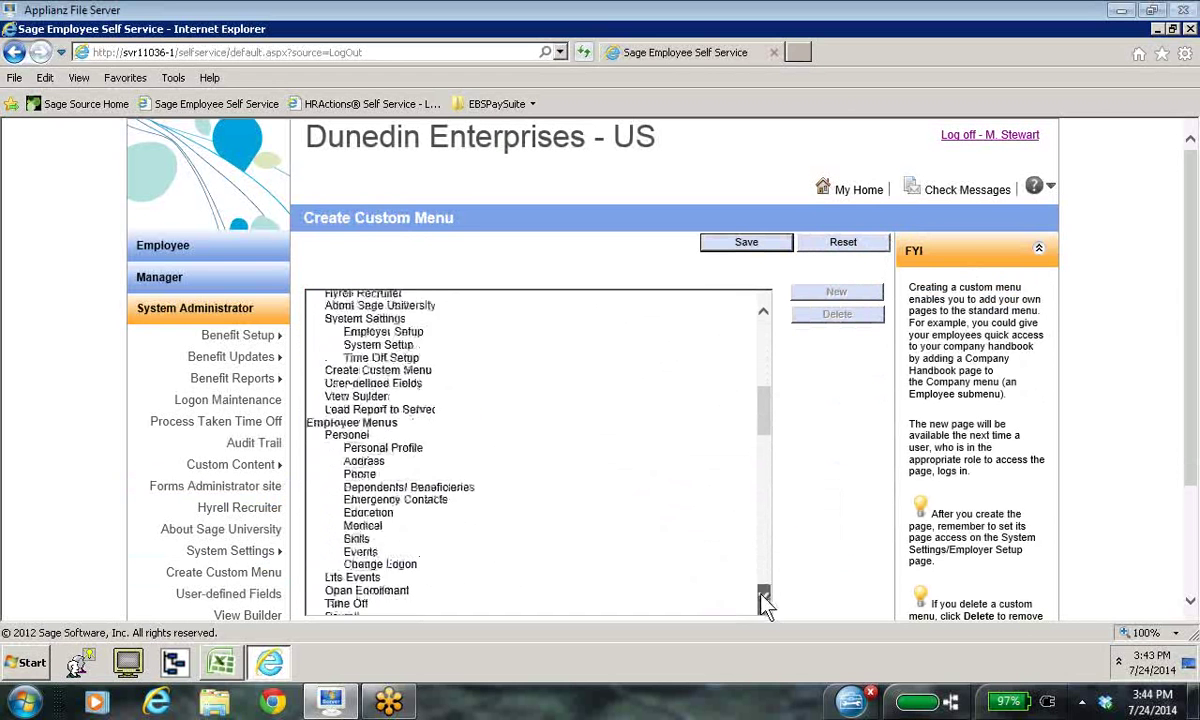
left_click(763, 597)
left_click(763, 597)
left_click(763, 597)
left_click(763, 597)
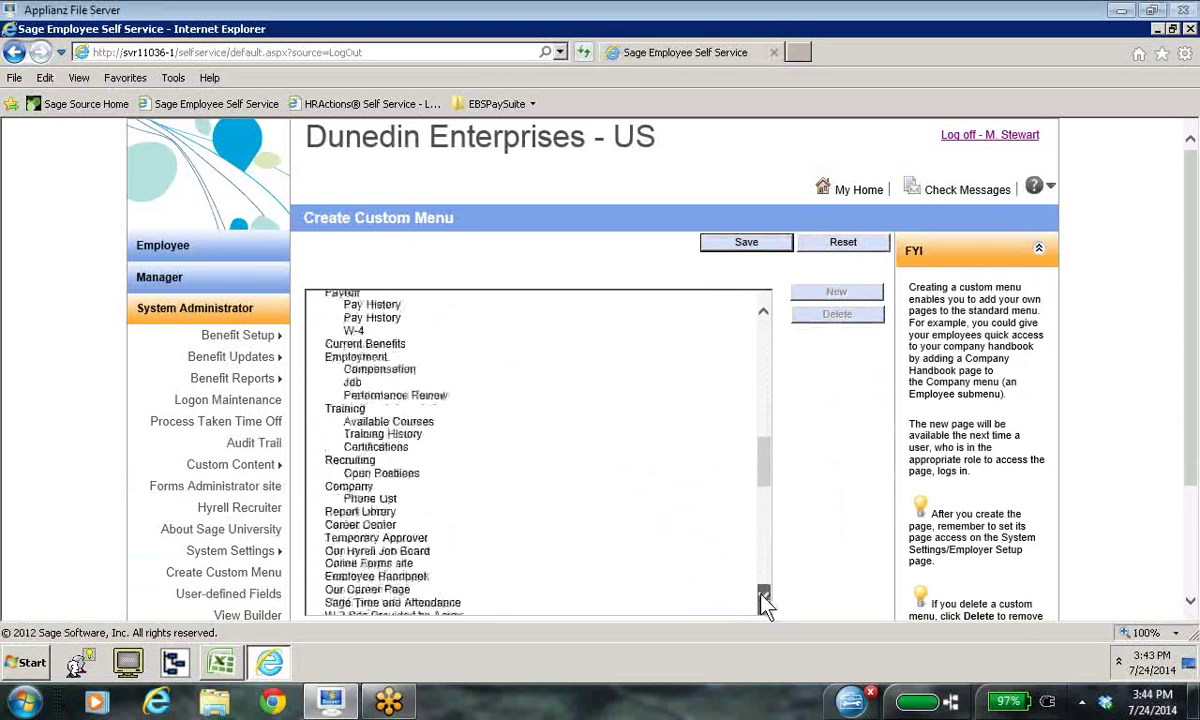
left_click(763, 597)
left_click(763, 597)
left_click(763, 597)
left_click(763, 597)
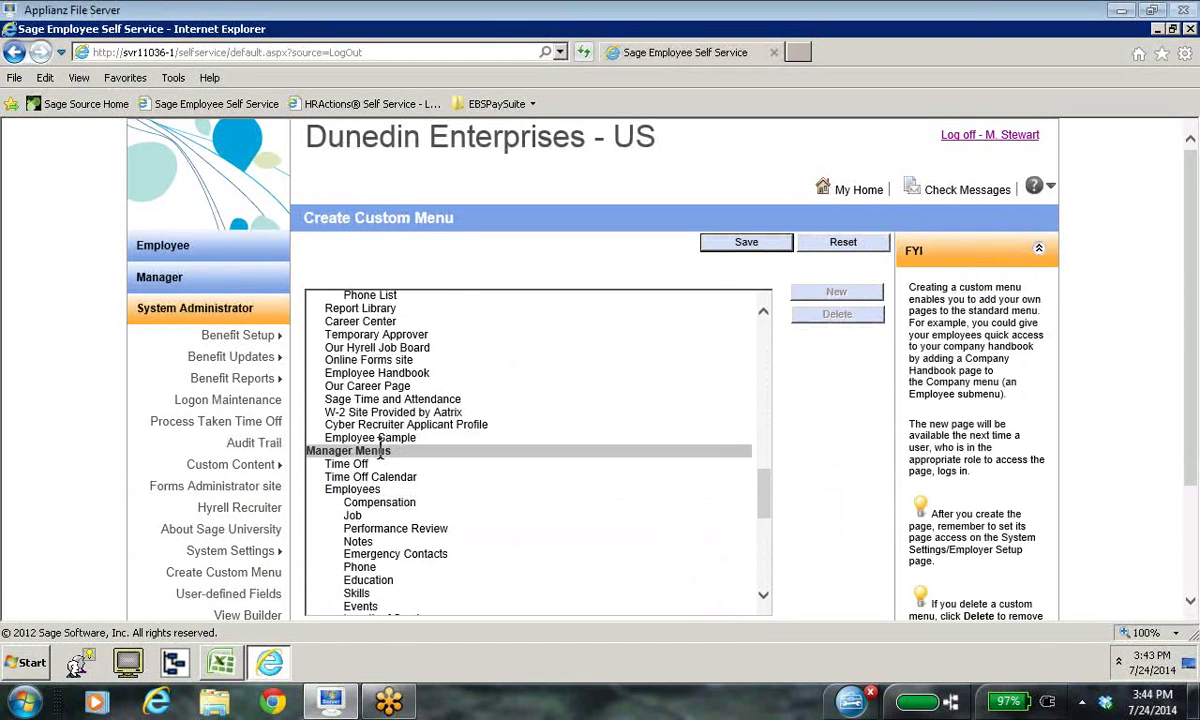
left_click(379, 451)
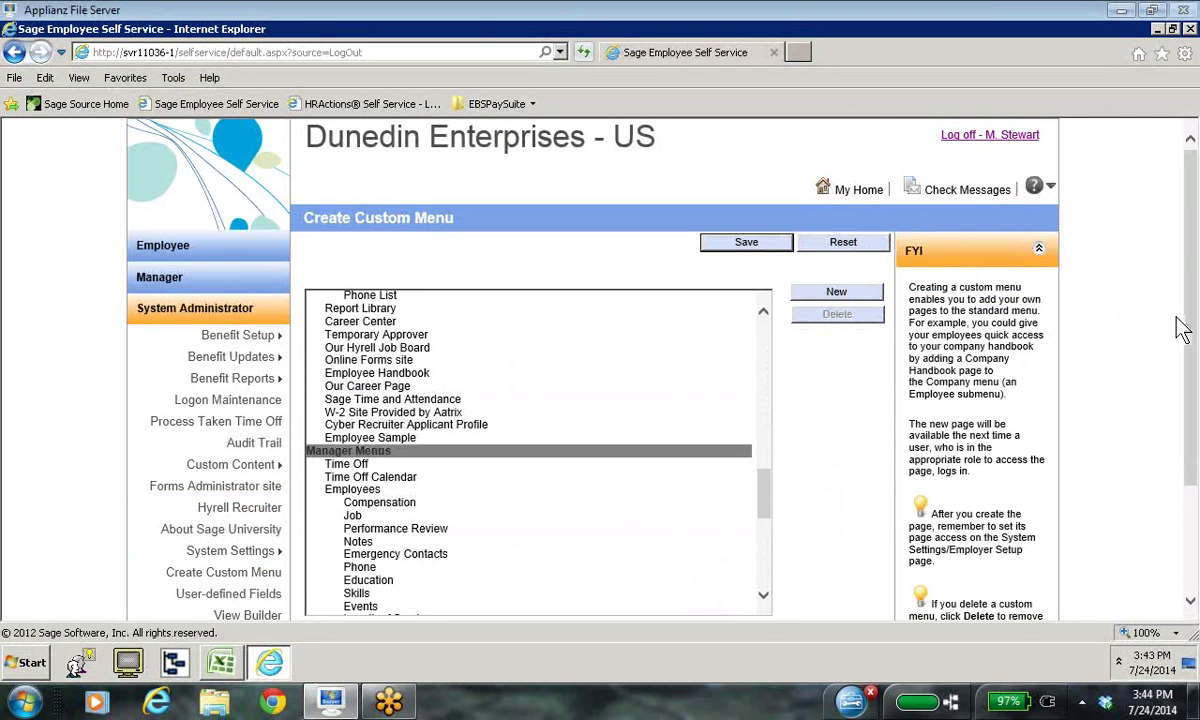
scroll(1192, 612, "down", 3)
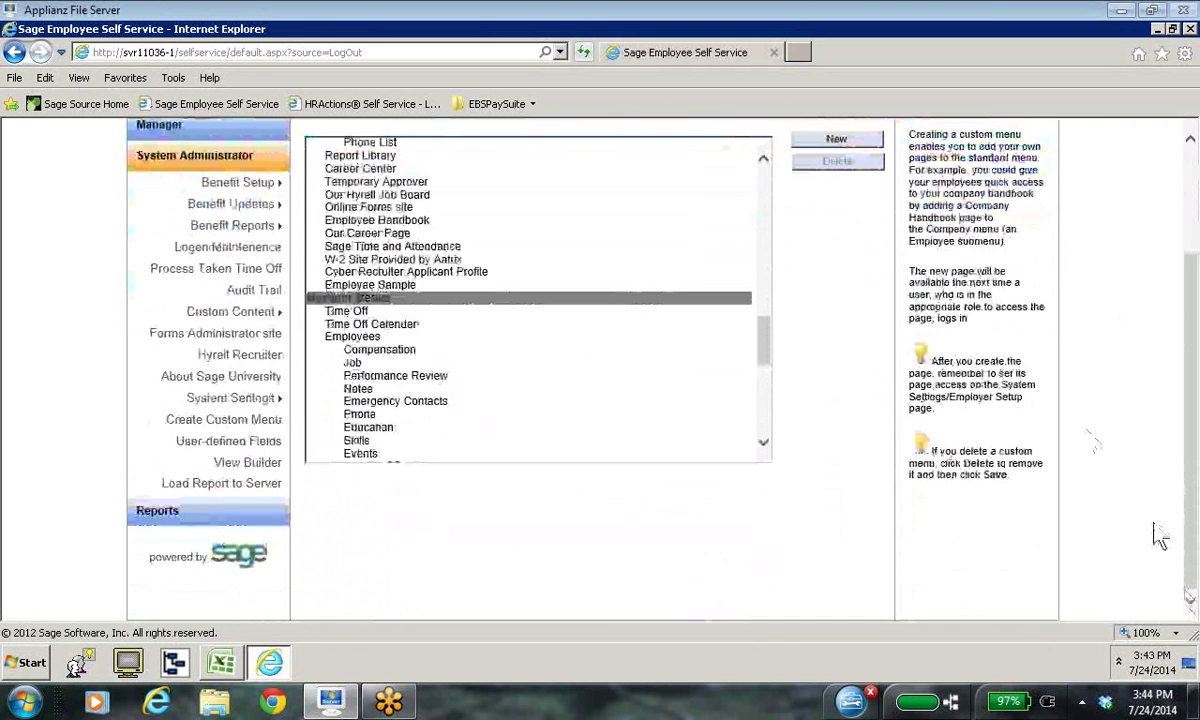
left_click(838, 139)
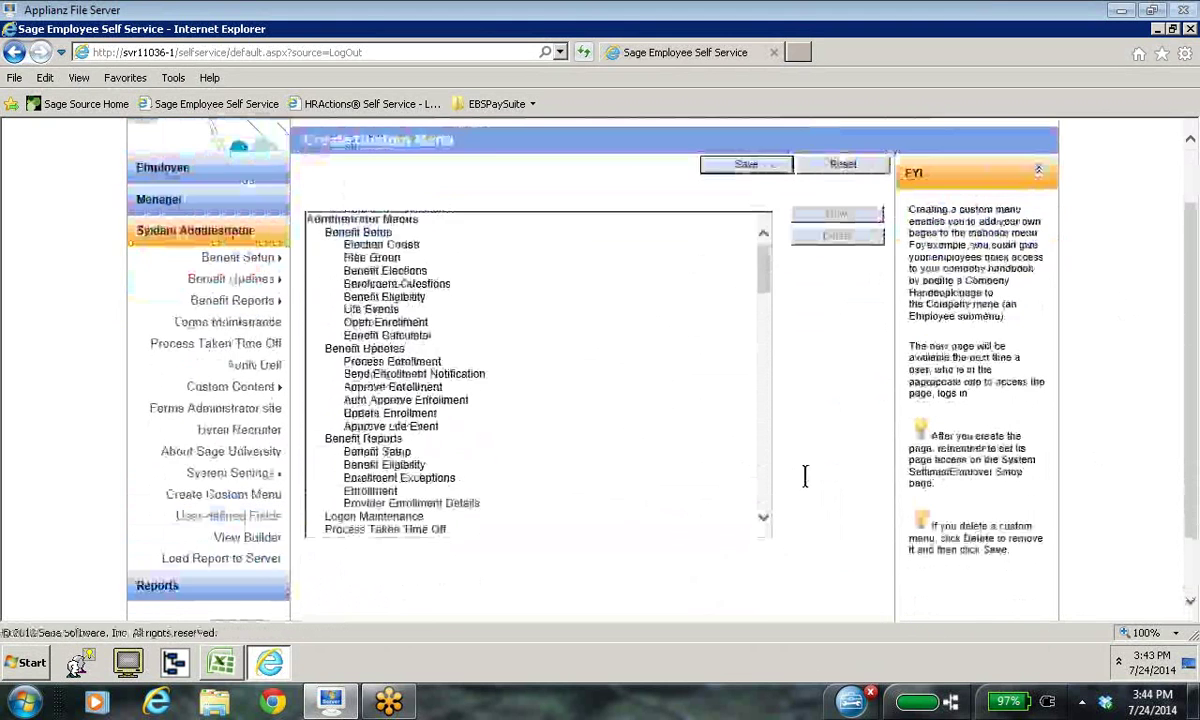
left_click_drag(763, 597, 766, 602)
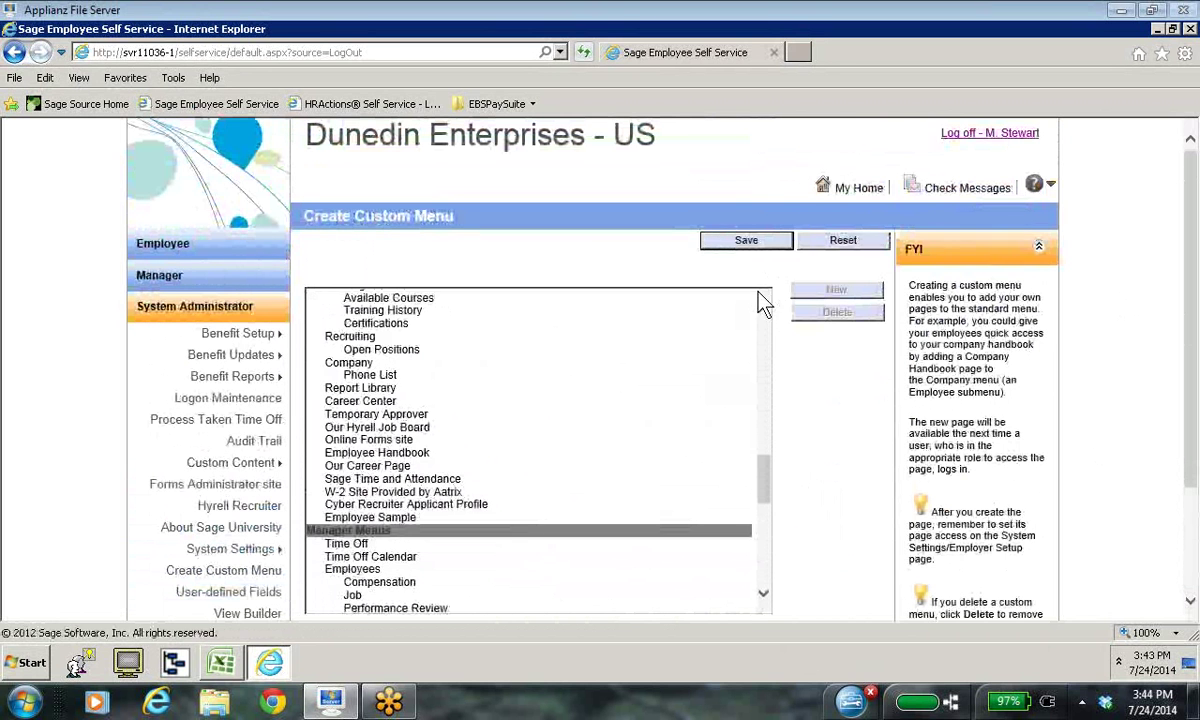
scroll(655, 530, "up", 3)
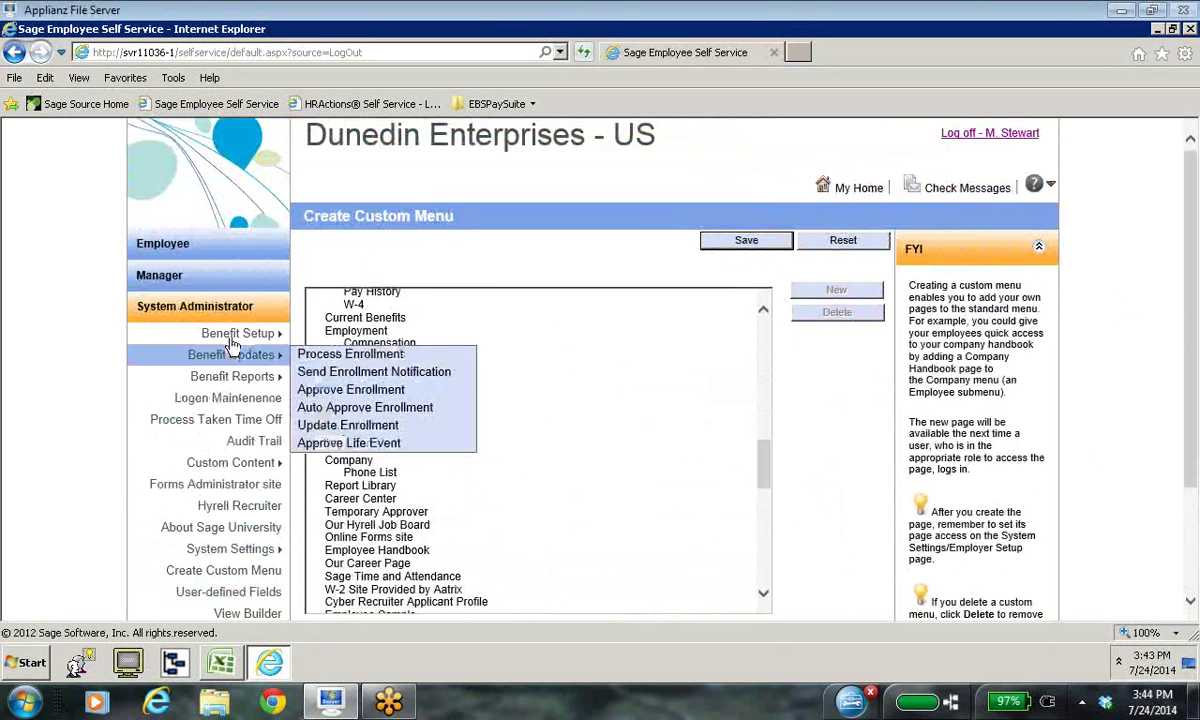
Step: Open the manager Time Off page, then expand the System Administrator section again
left_click(205, 277)
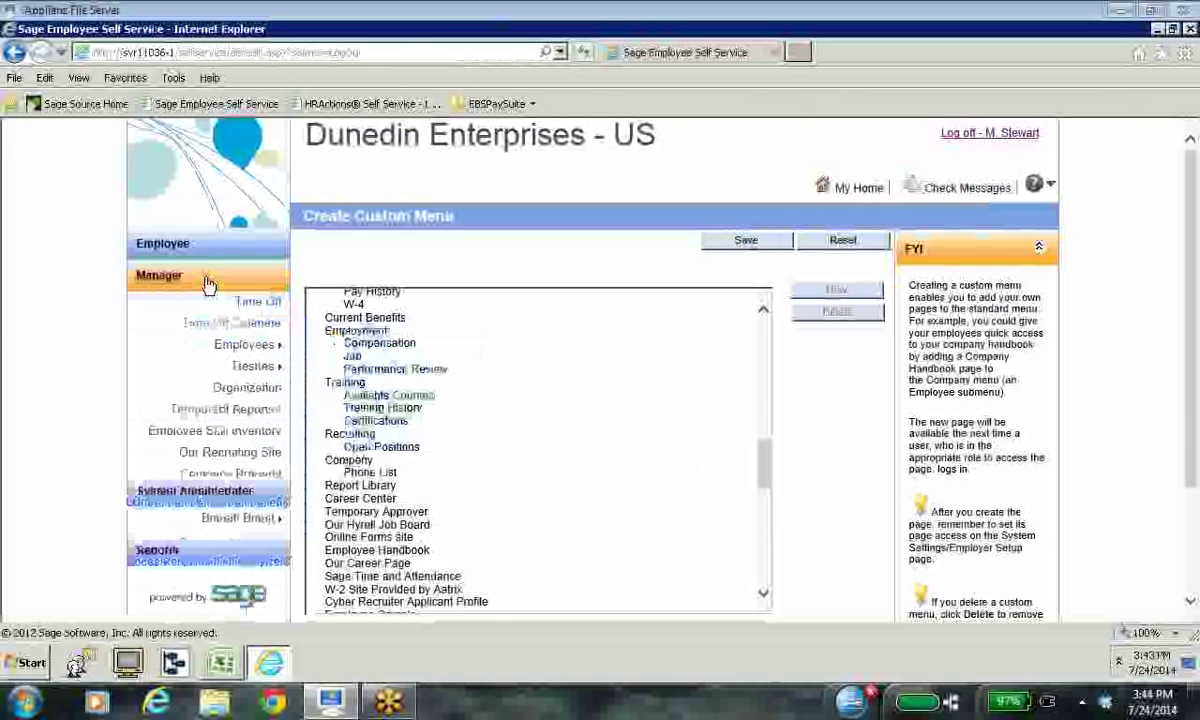
left_click(258, 303)
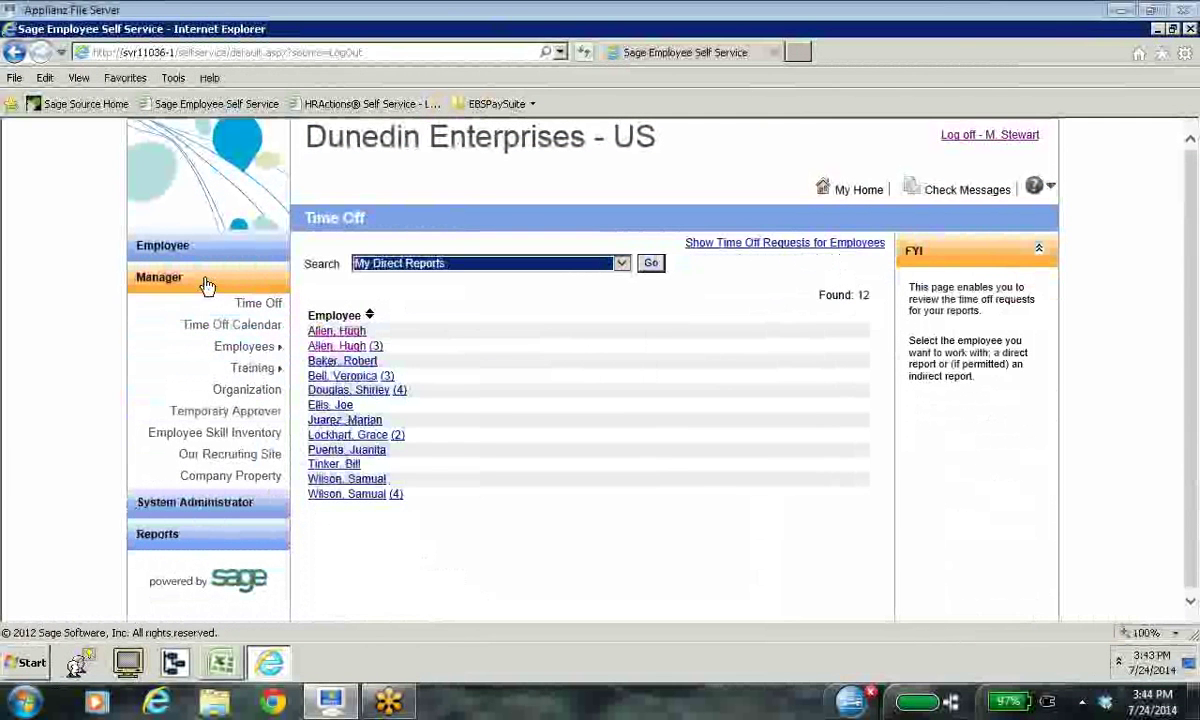
left_click(220, 504)
mouse_move(245, 467)
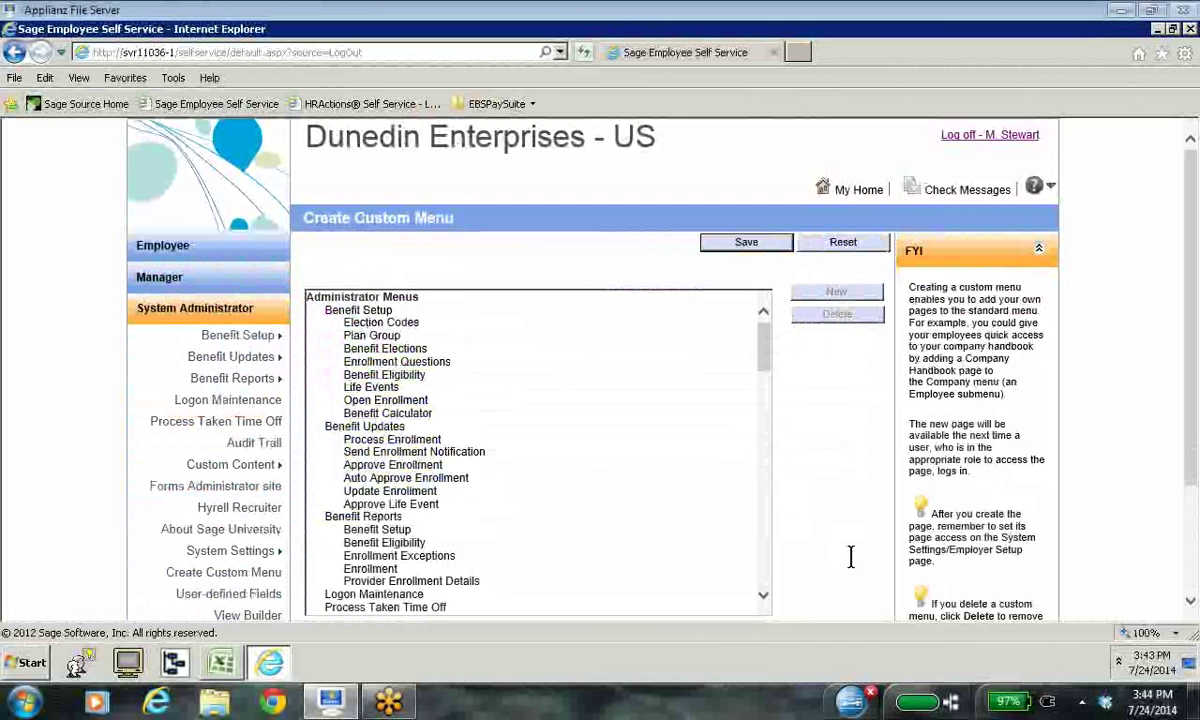
left_click(763, 598)
left_click_drag(763, 600, 763, 600)
left_click(348, 532)
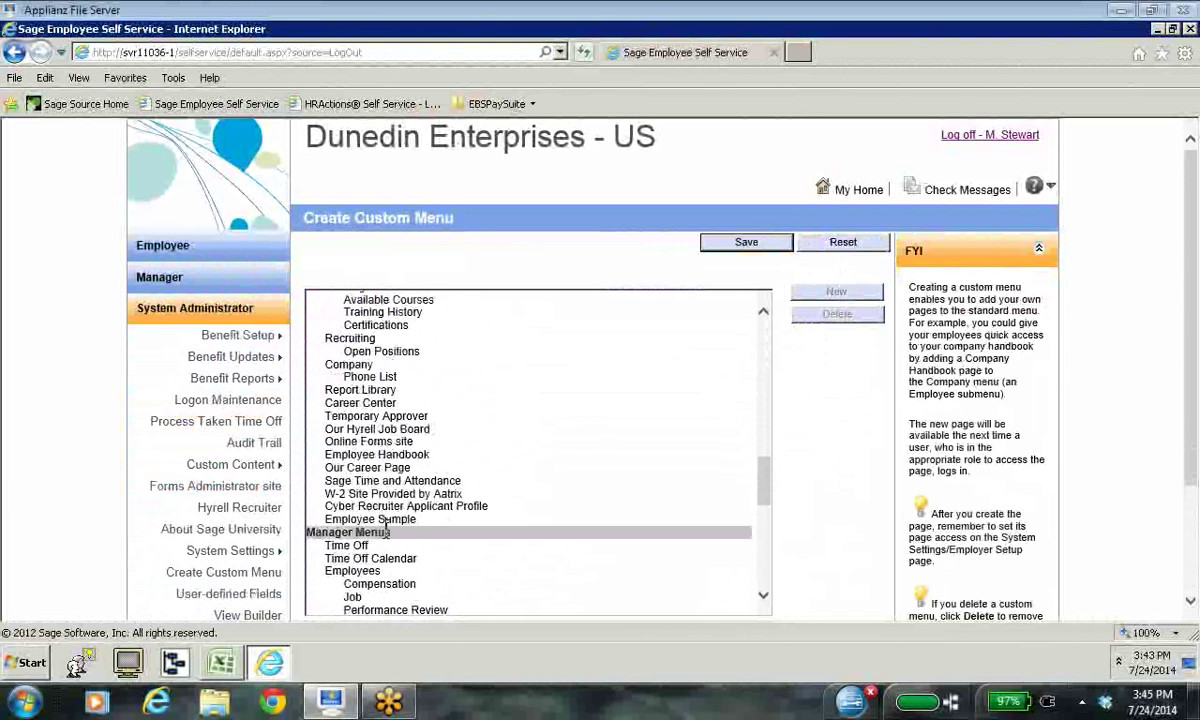
left_click(856, 291)
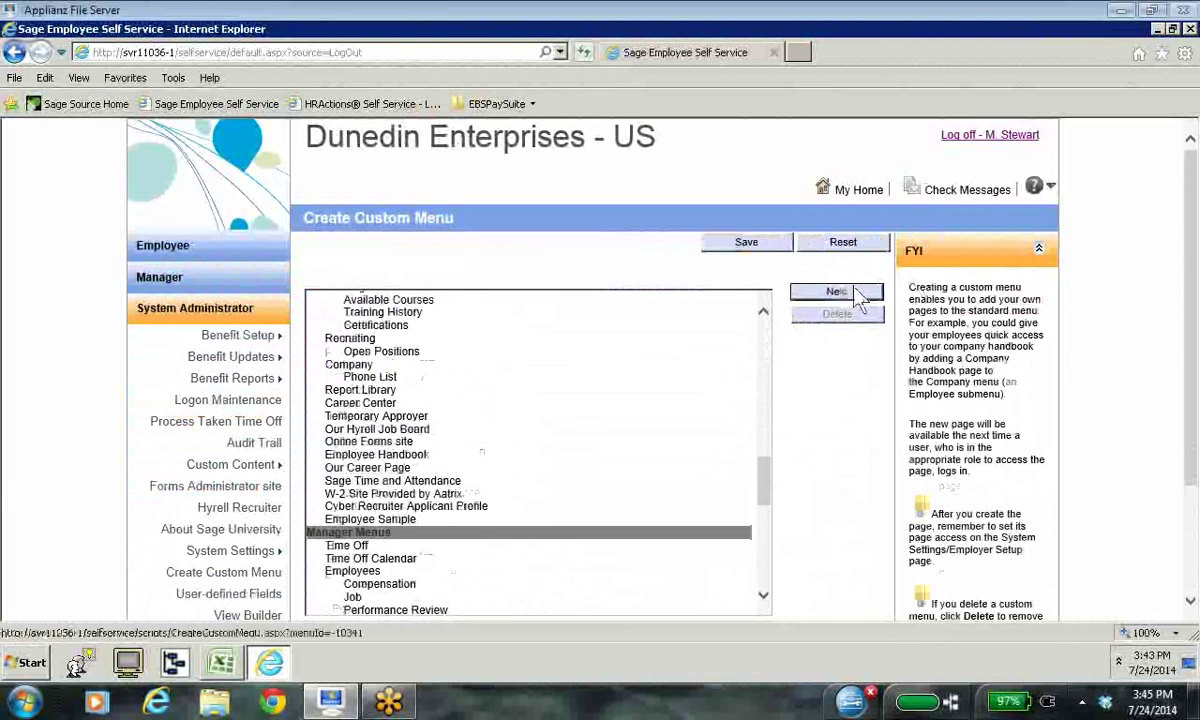
scroll(1118, 575, "down", 3)
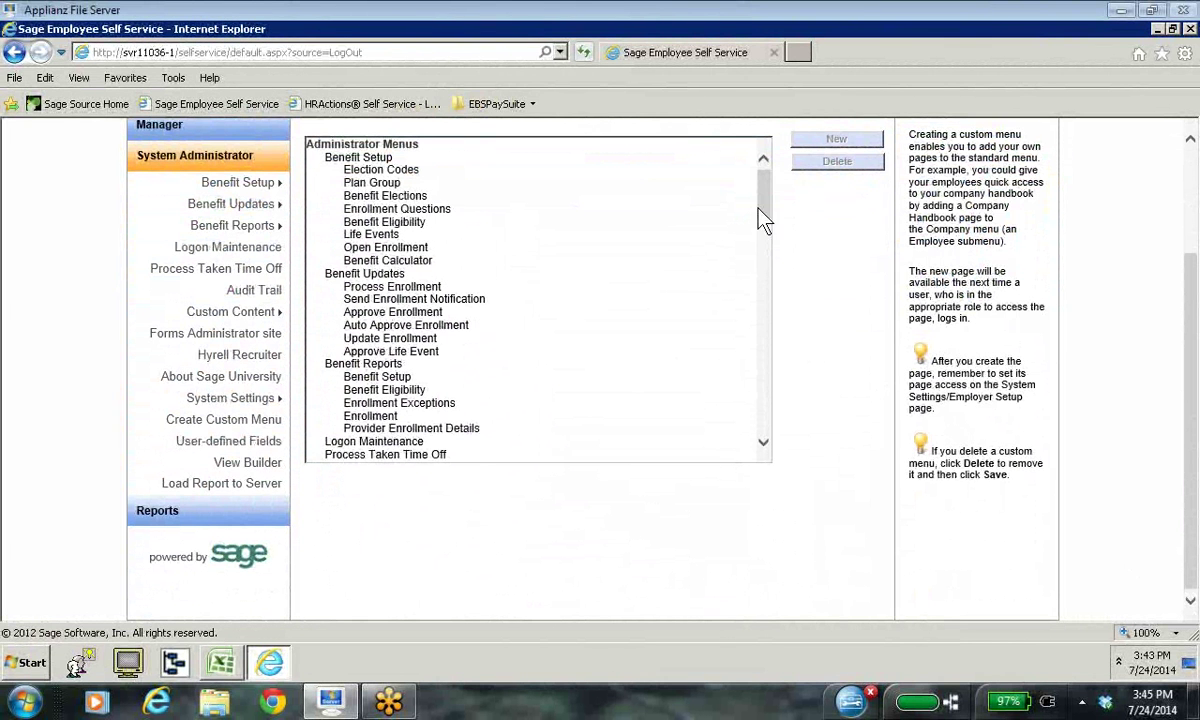
left_click_drag(764, 445, 764, 445)
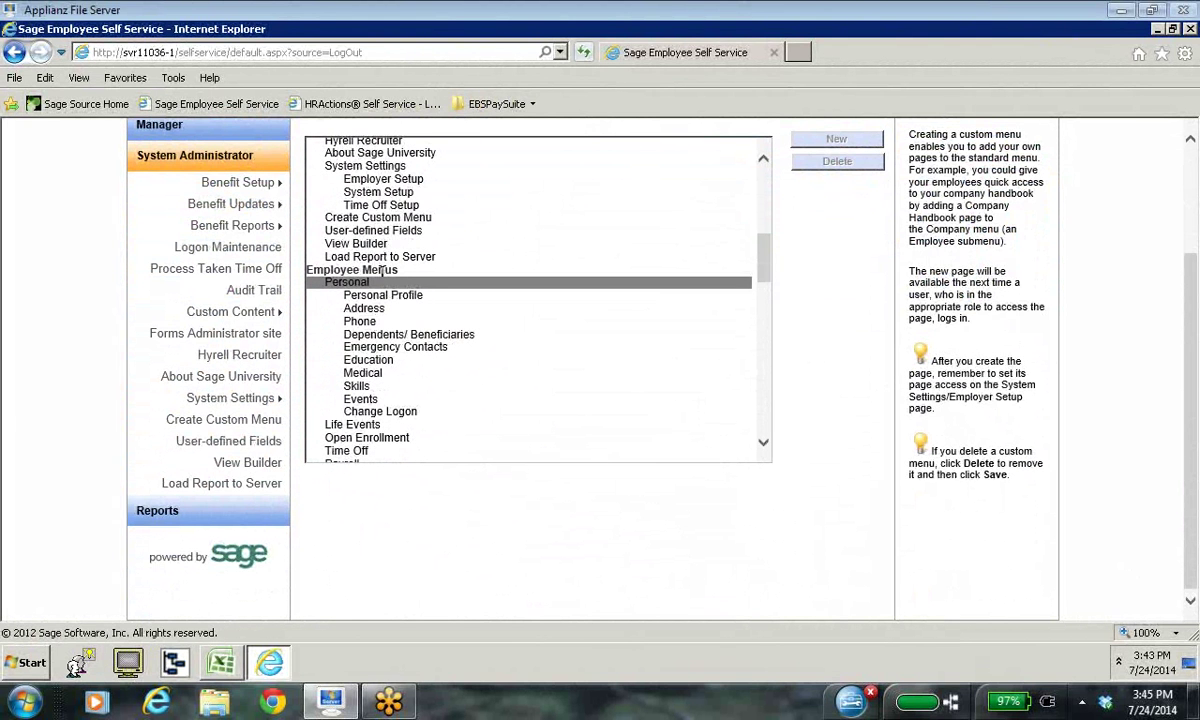
left_click_drag(766, 443, 768, 447)
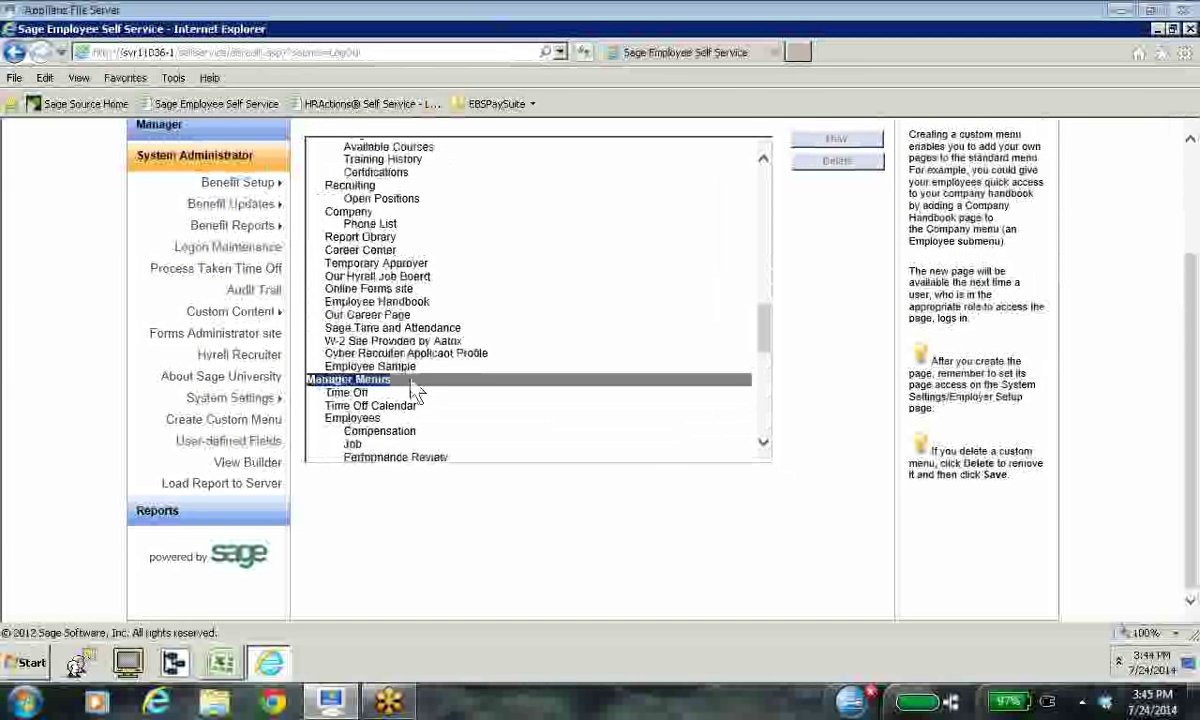
scroll(656, 478, "up", 3)
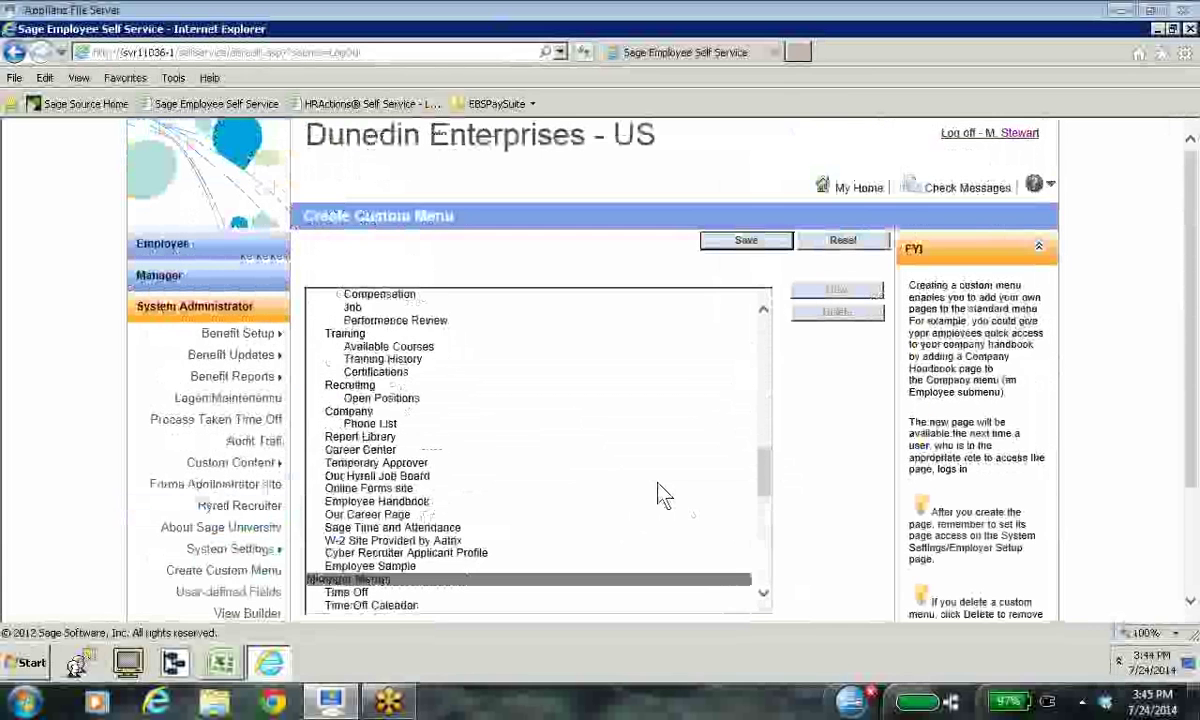
left_click(845, 243)
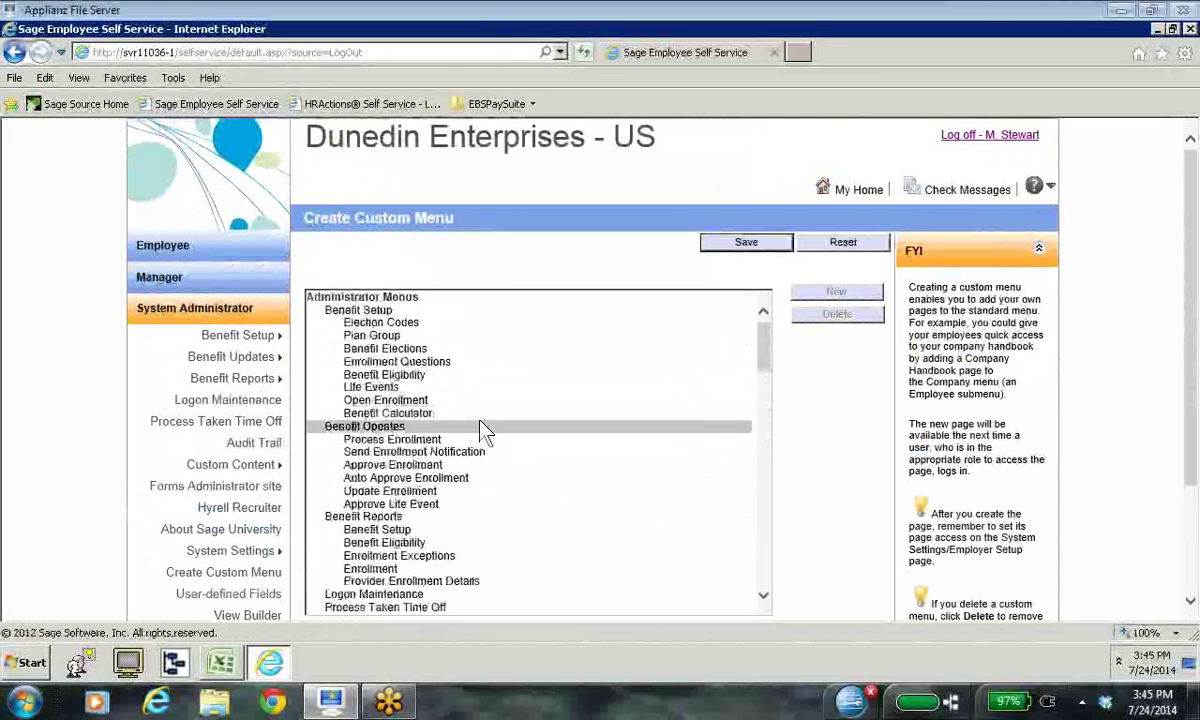
scroll(485, 440, "down", 10)
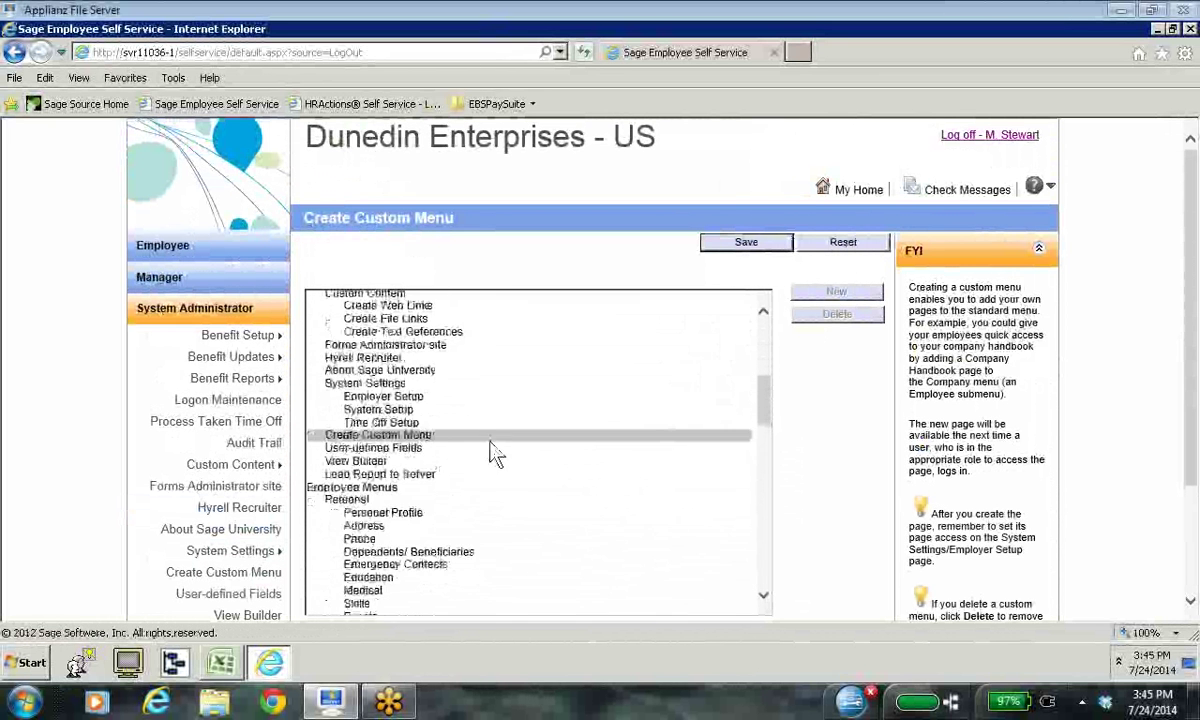
scroll(497, 453, "down", 10)
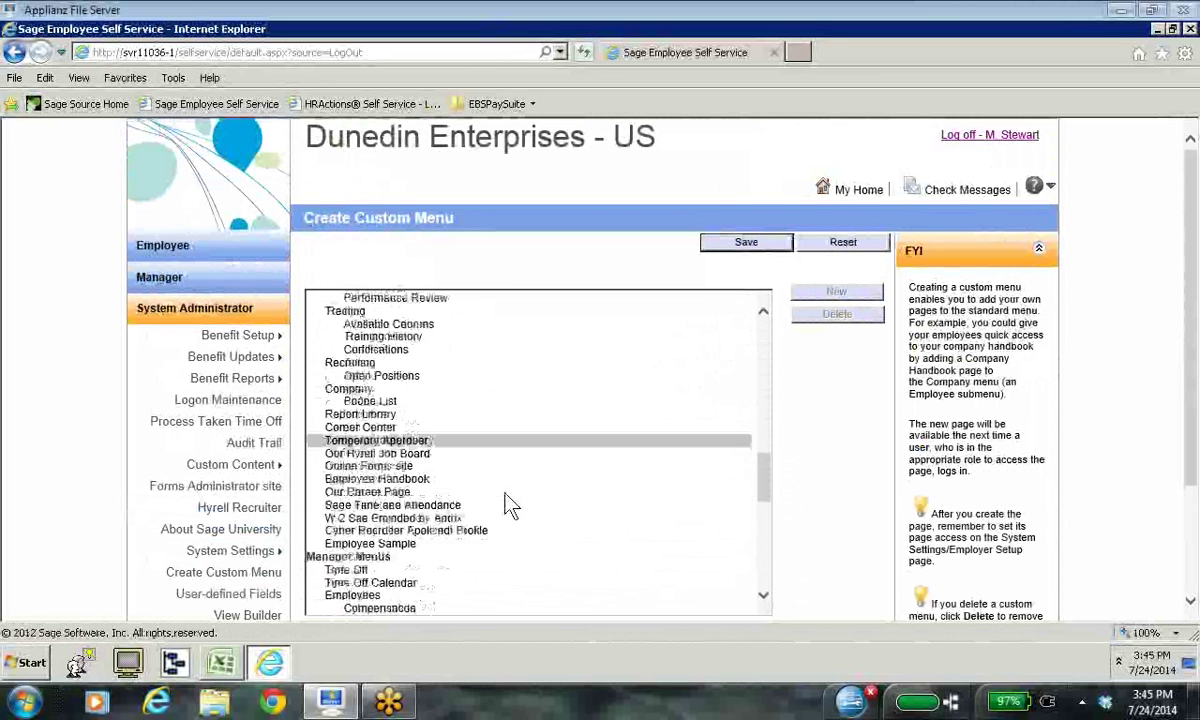
scroll(510, 505, "down", 2)
left_click(406, 510)
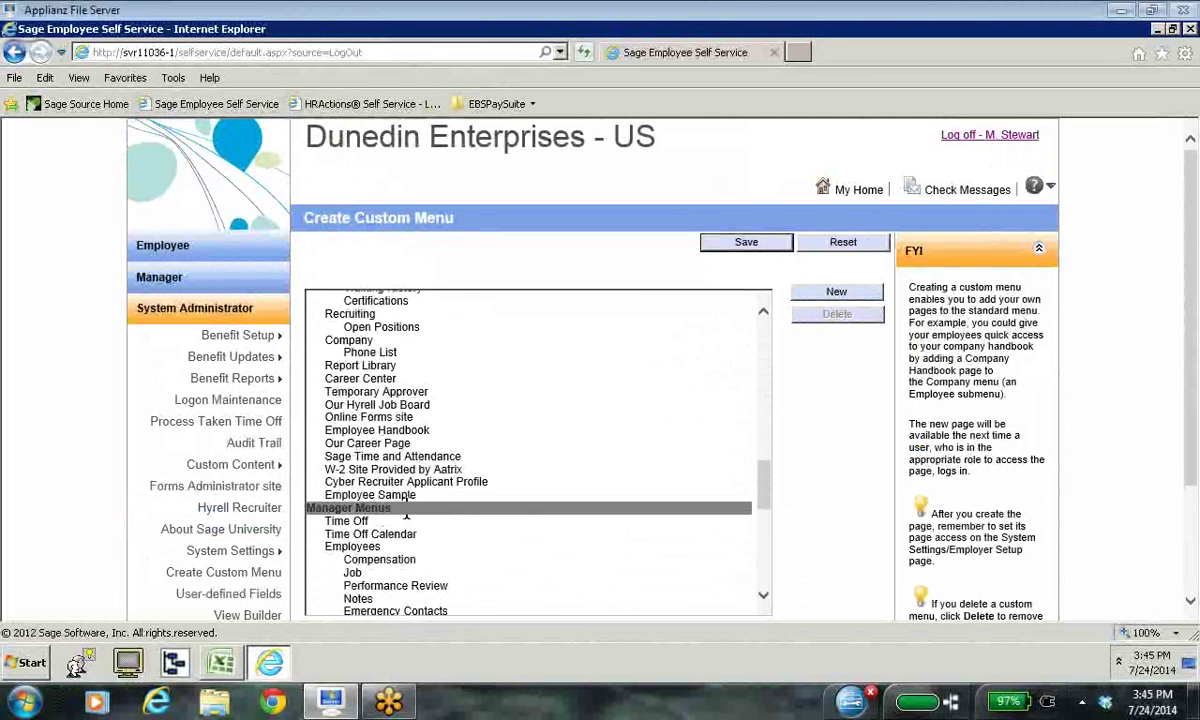
left_click(842, 292)
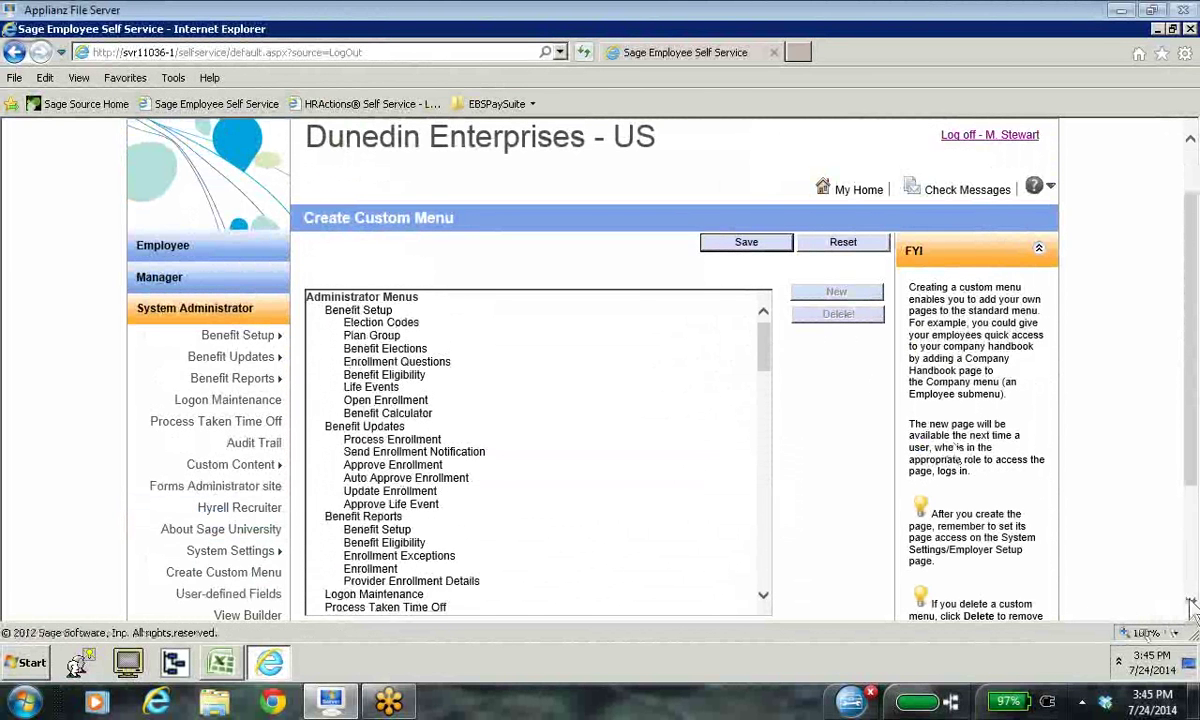
scroll(1192, 606, "down", 3)
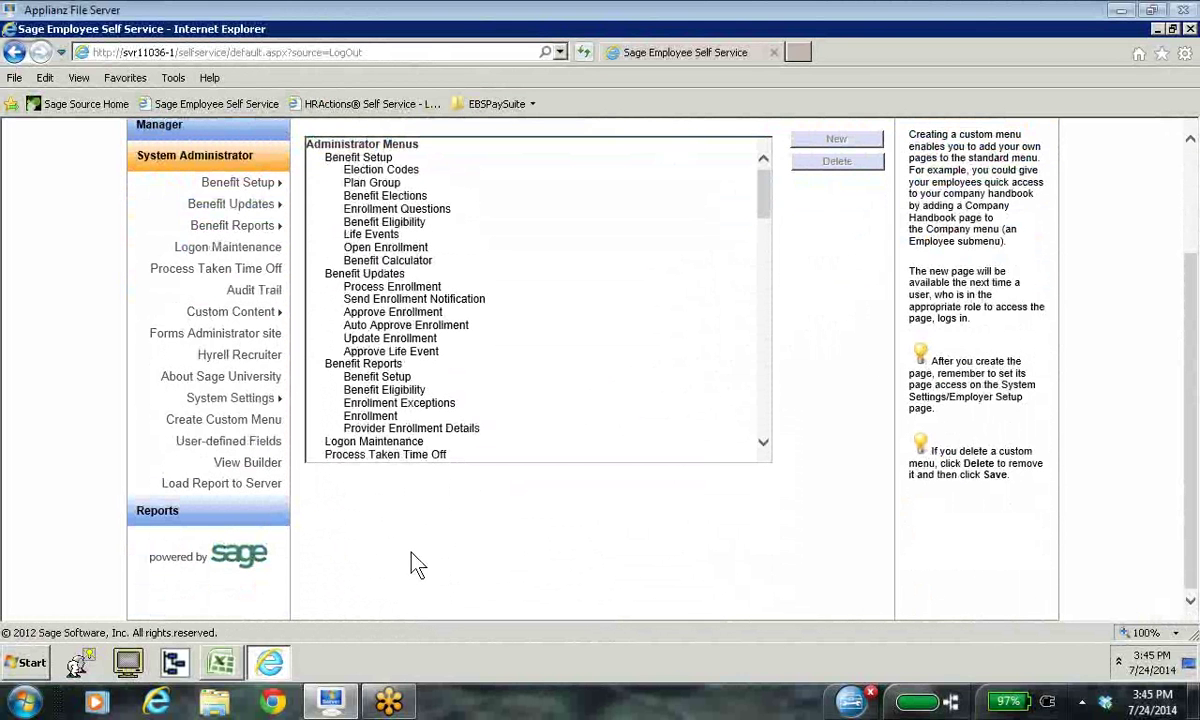
scroll(764, 448, "down", 15)
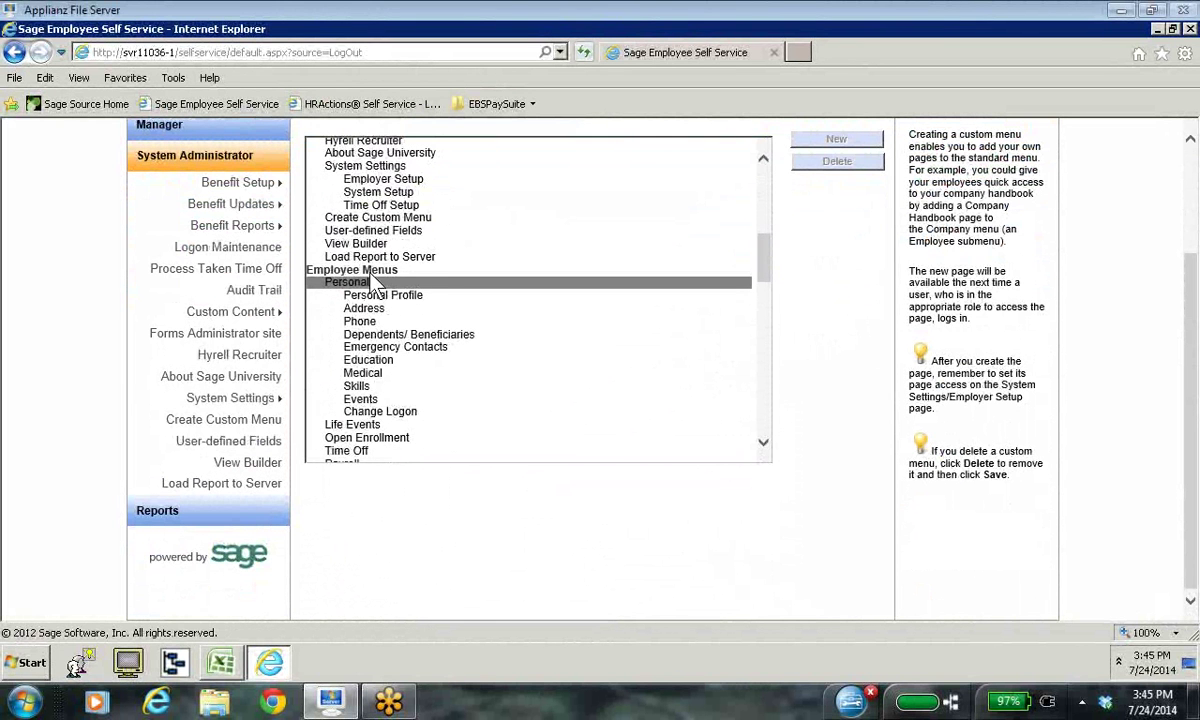
scroll(415, 454, "down", 6)
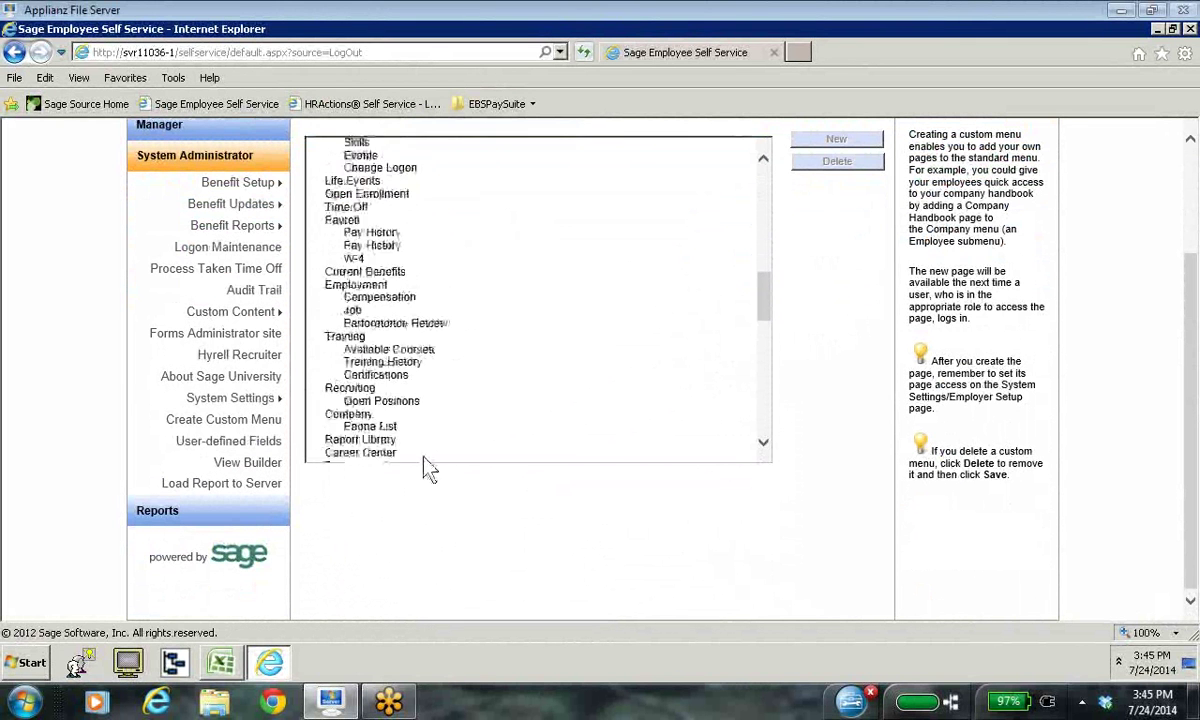
scroll(423, 460, "up", 15)
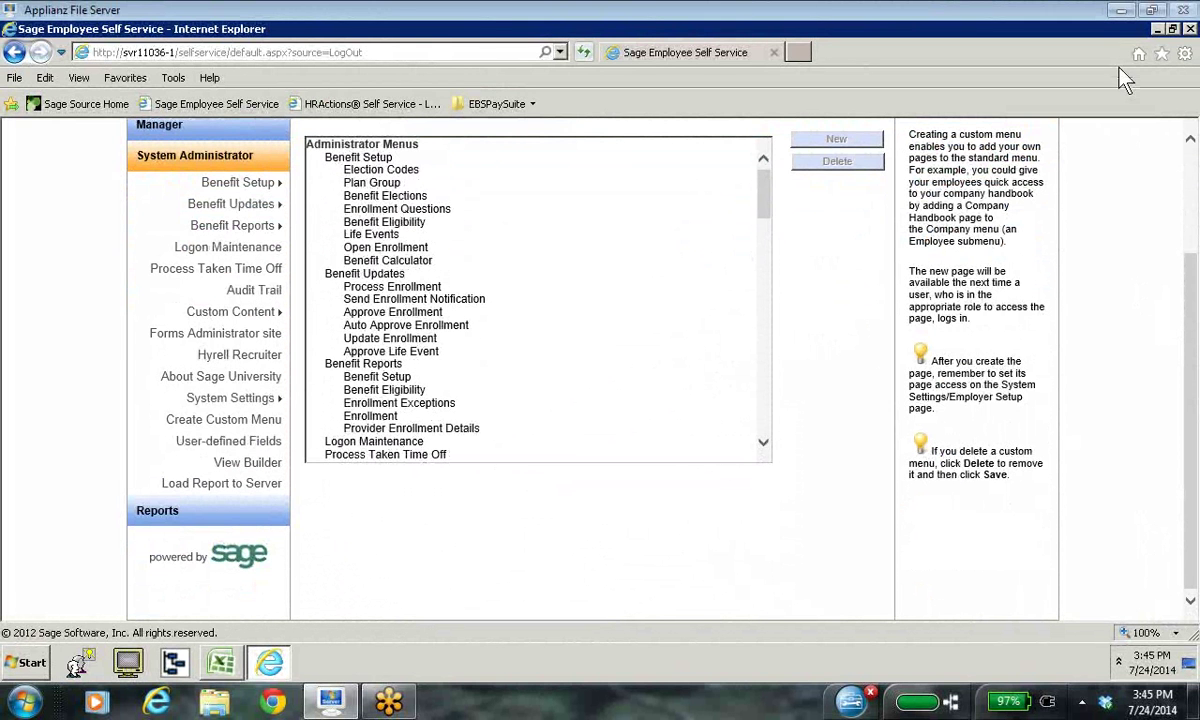
Step: Reload Create Custom Menu and select the Manager Menus section of its tree
left_click(195, 425)
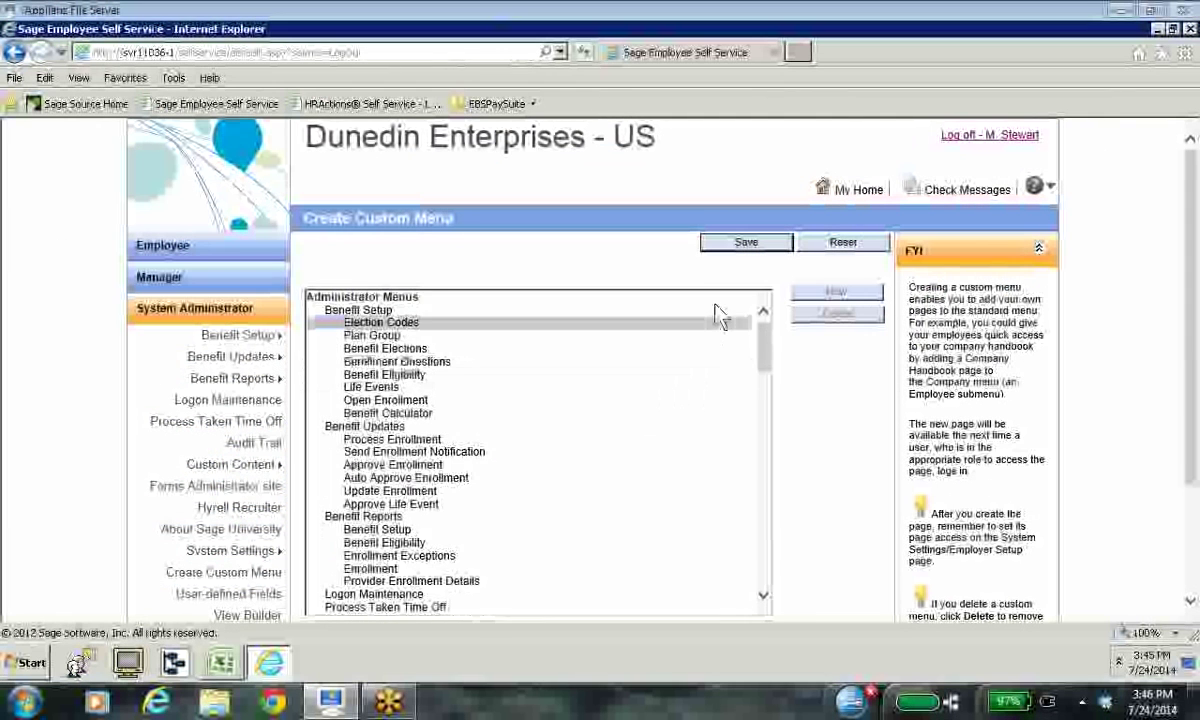
left_click(763, 596)
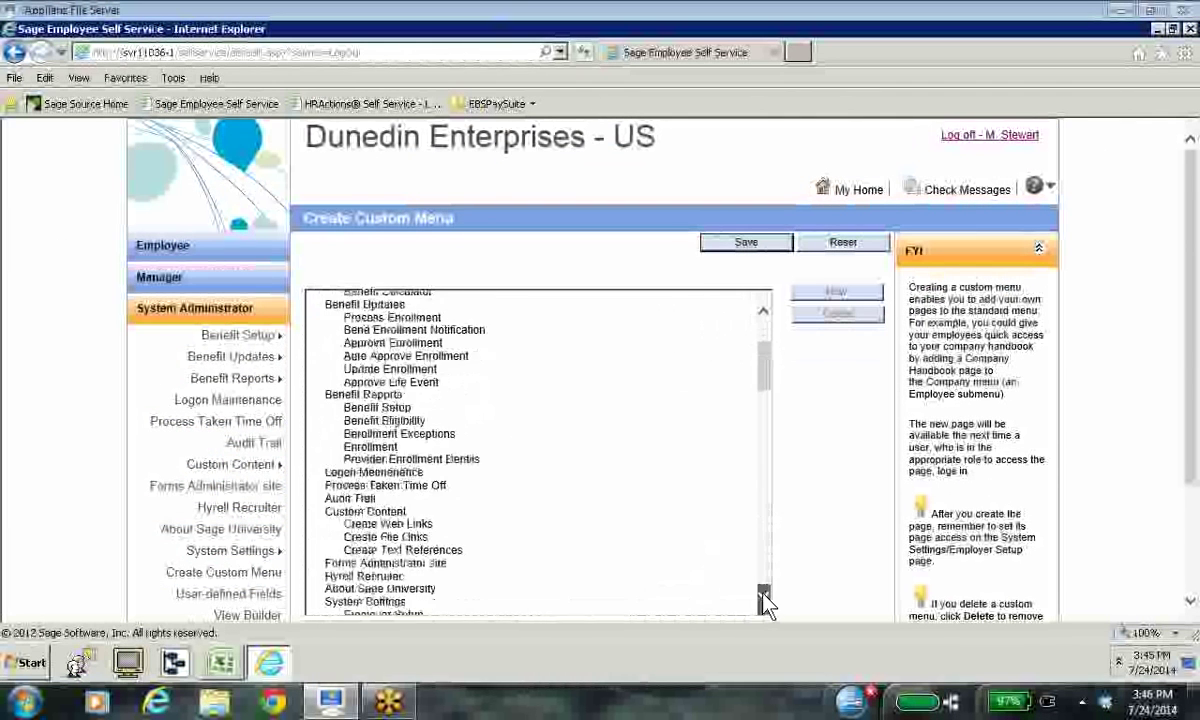
left_click_drag(763, 598, 763, 598)
left_click(360, 411)
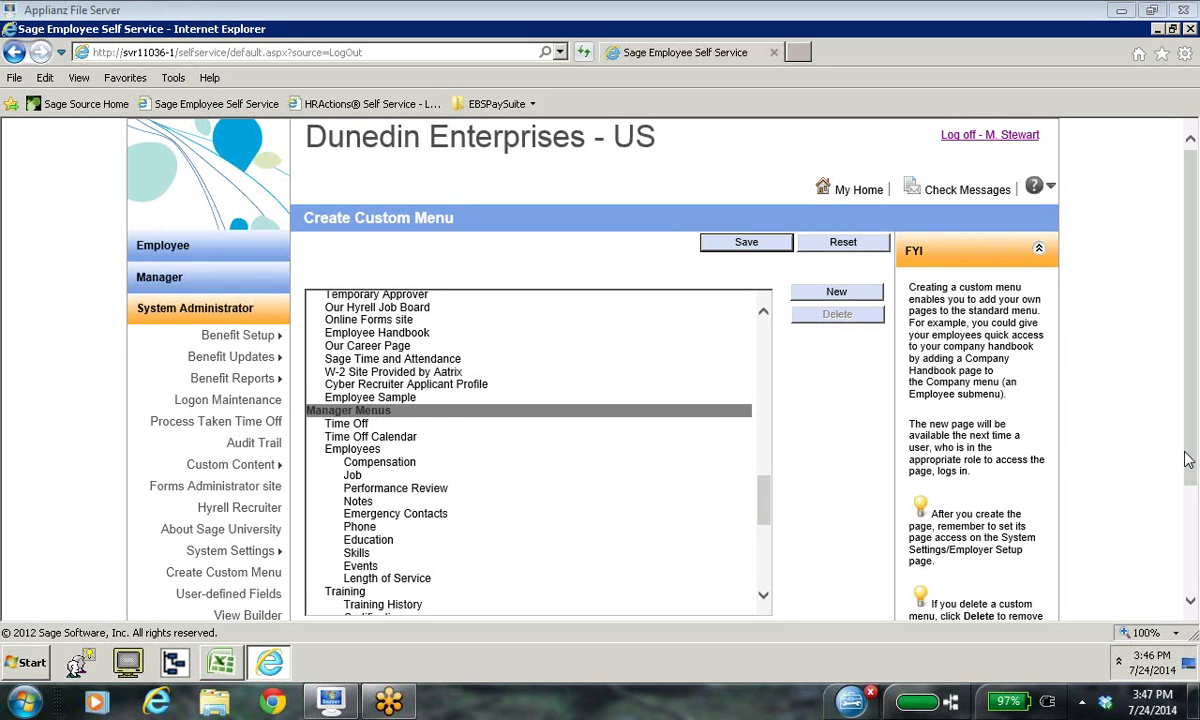
mouse_move(203, 478)
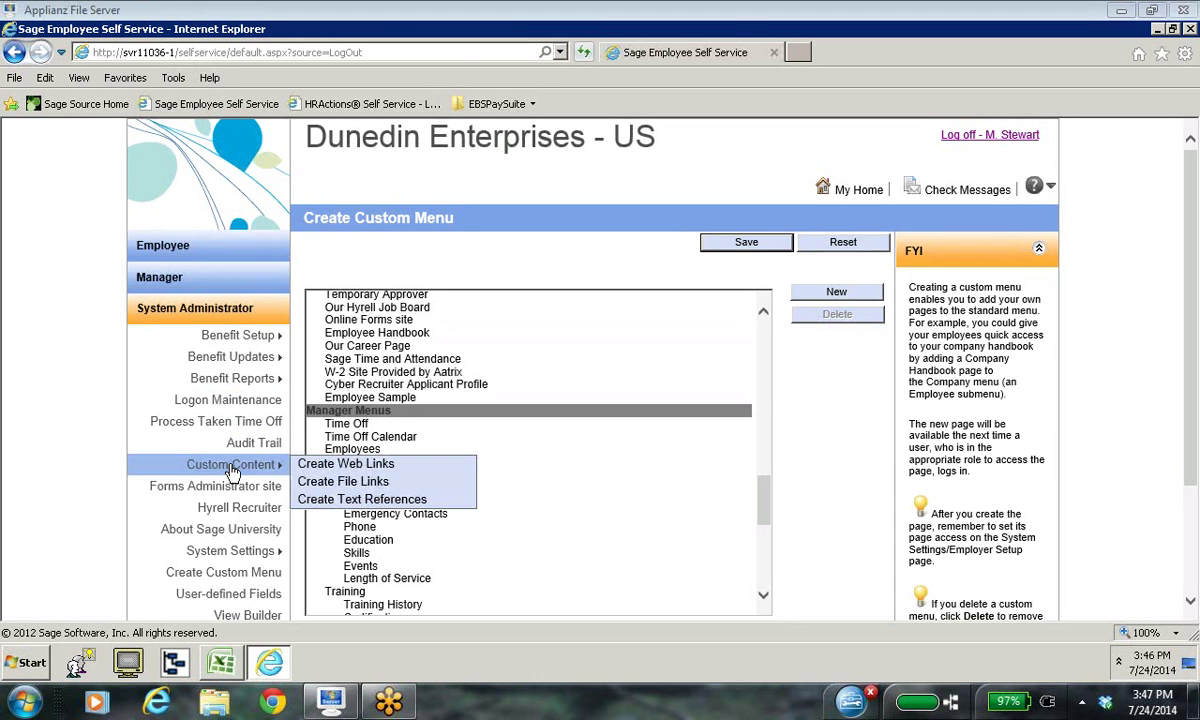
Step: Copy the Sample Employee view's URL from View Builder to the clipboard, then close View Builder
left_click(230, 616)
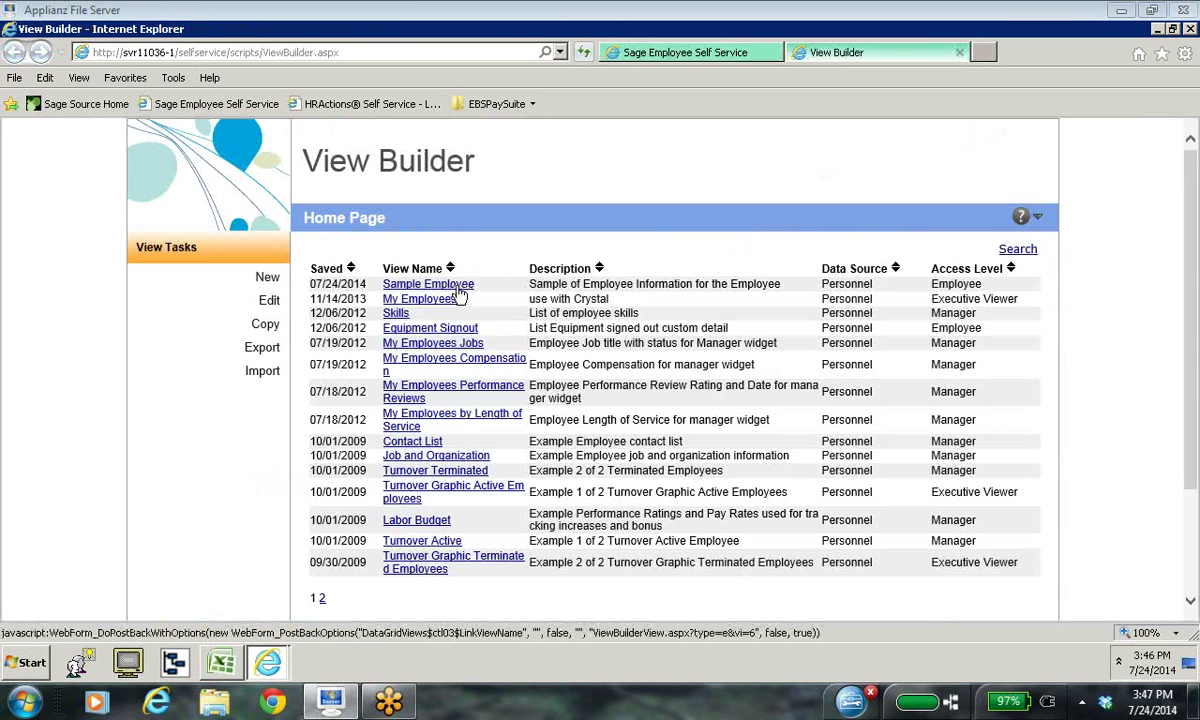
left_click(456, 286)
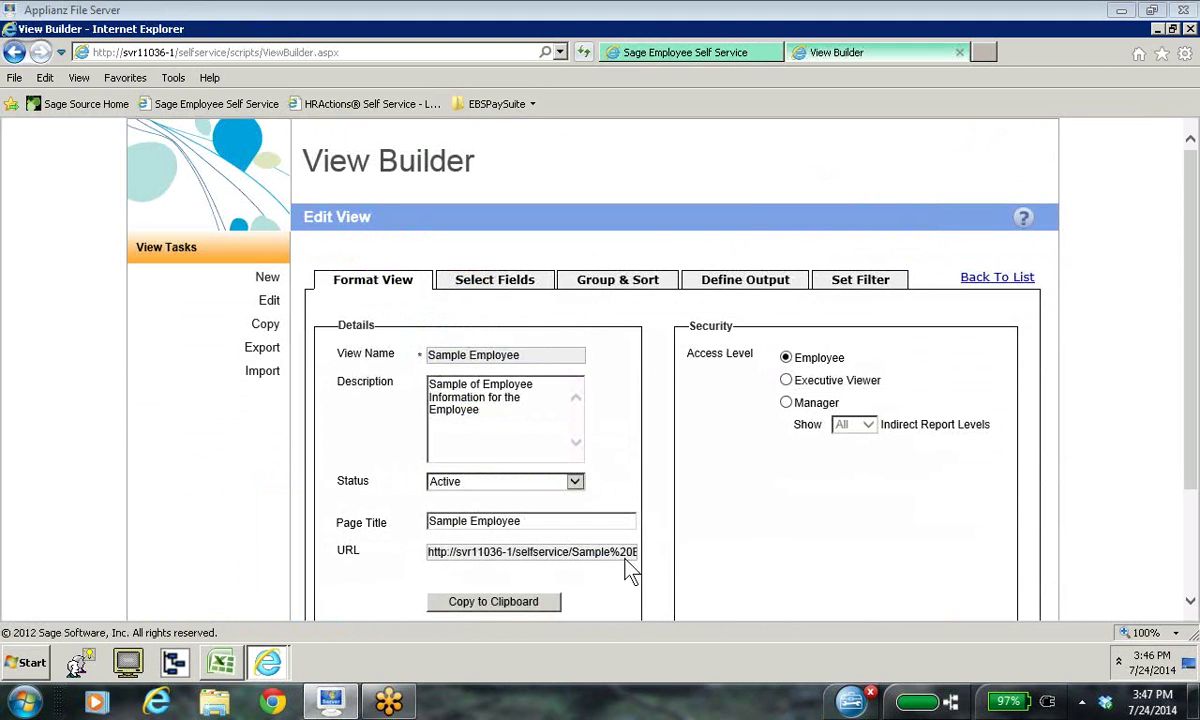
left_click(505, 605)
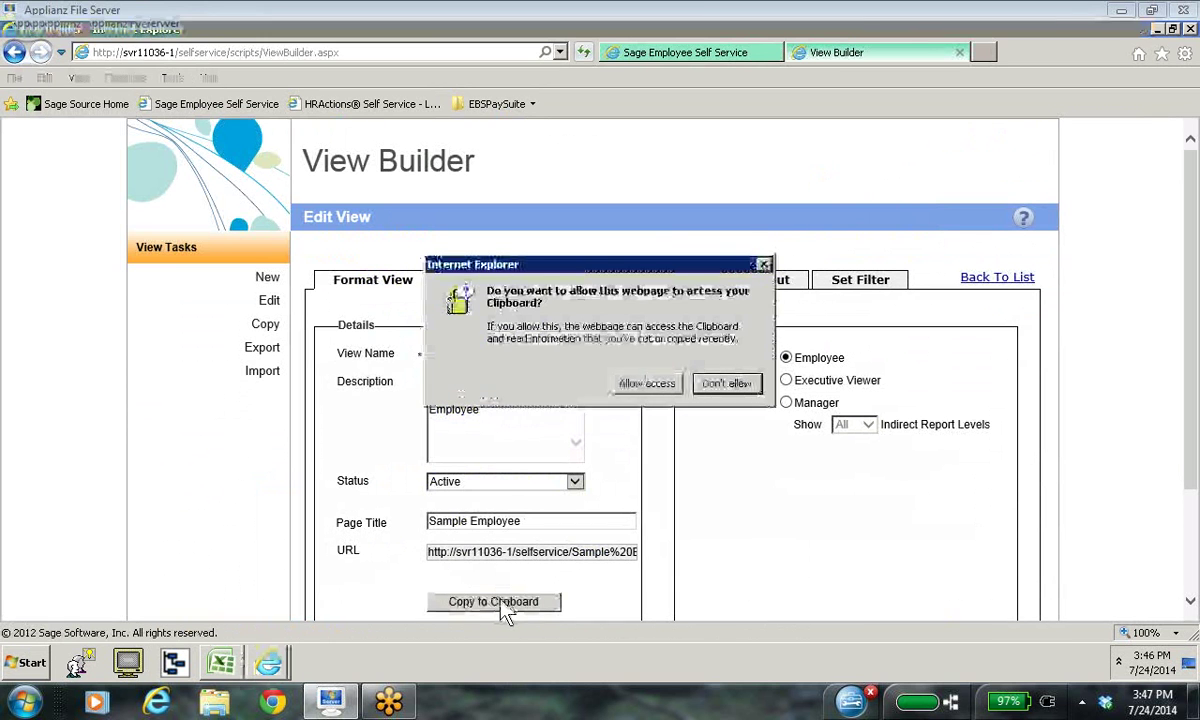
left_click(647, 384)
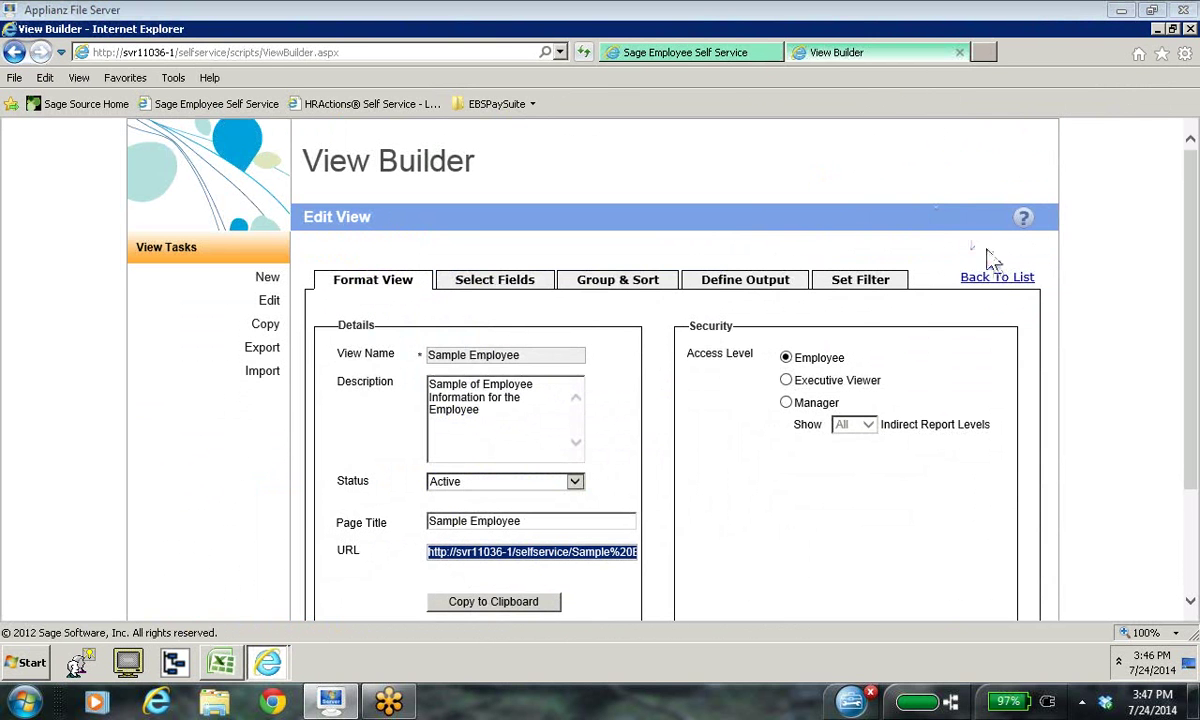
left_click(997, 277)
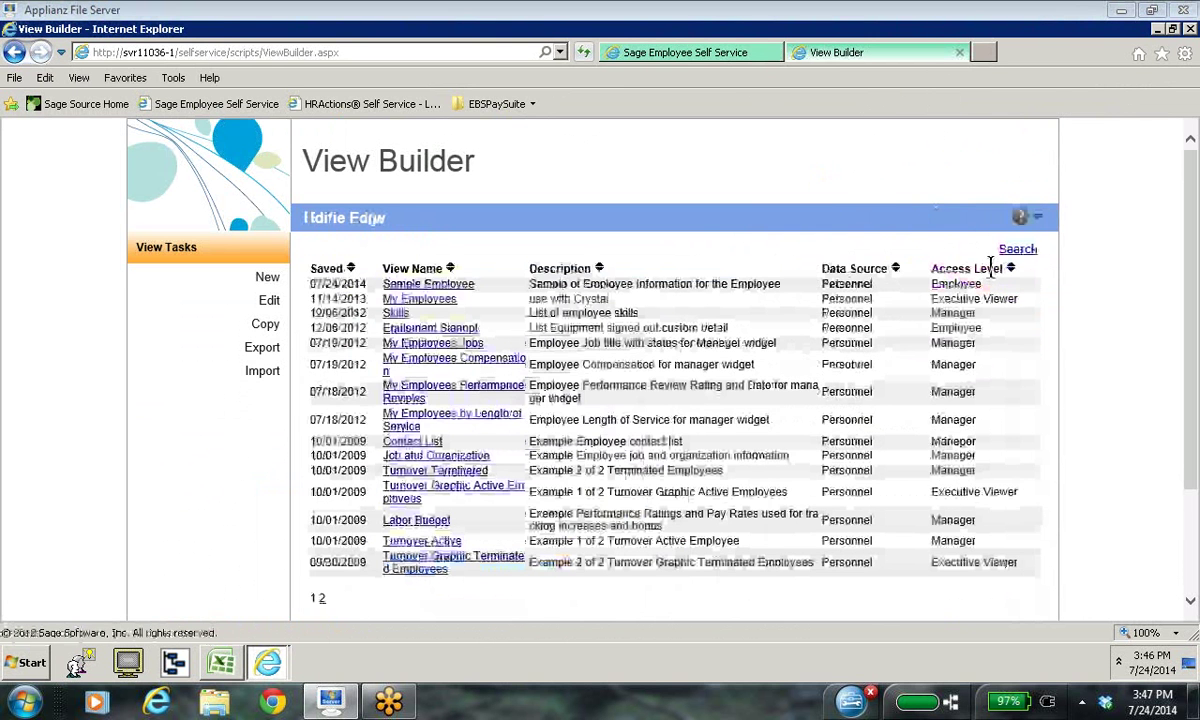
left_click(960, 53)
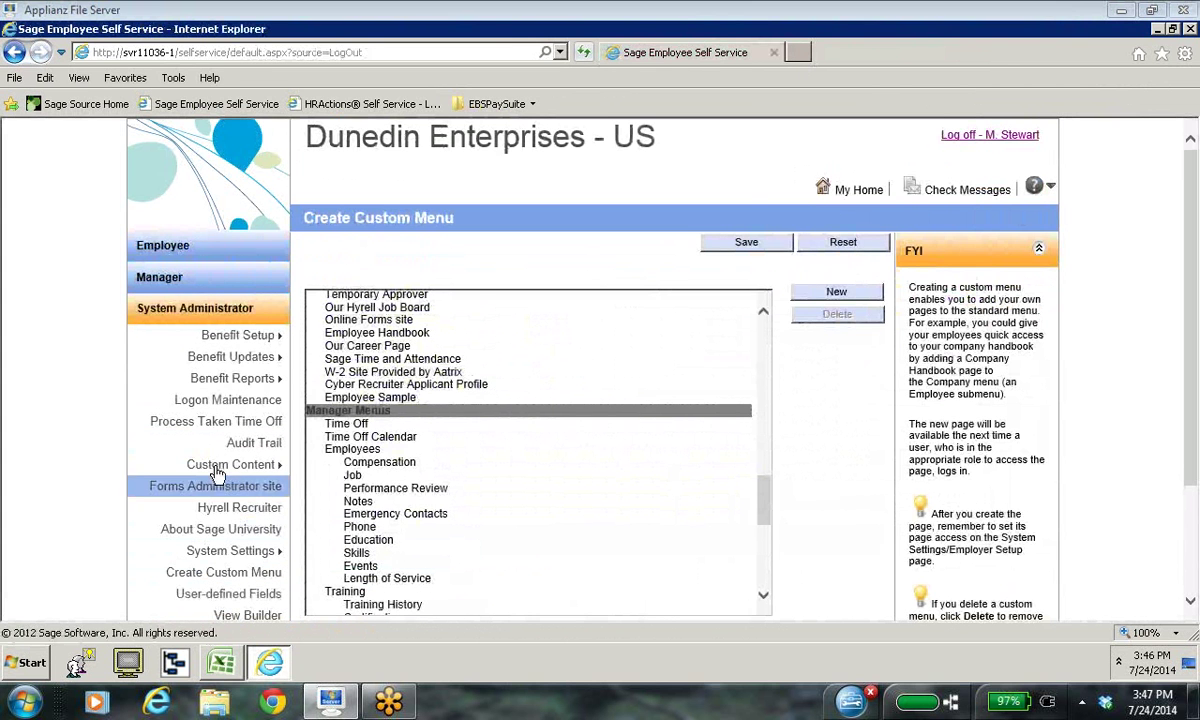
Step: Save the Employee Sample web link with its URL pointing to the Sample%20Employee.adv view
mouse_move(210, 462)
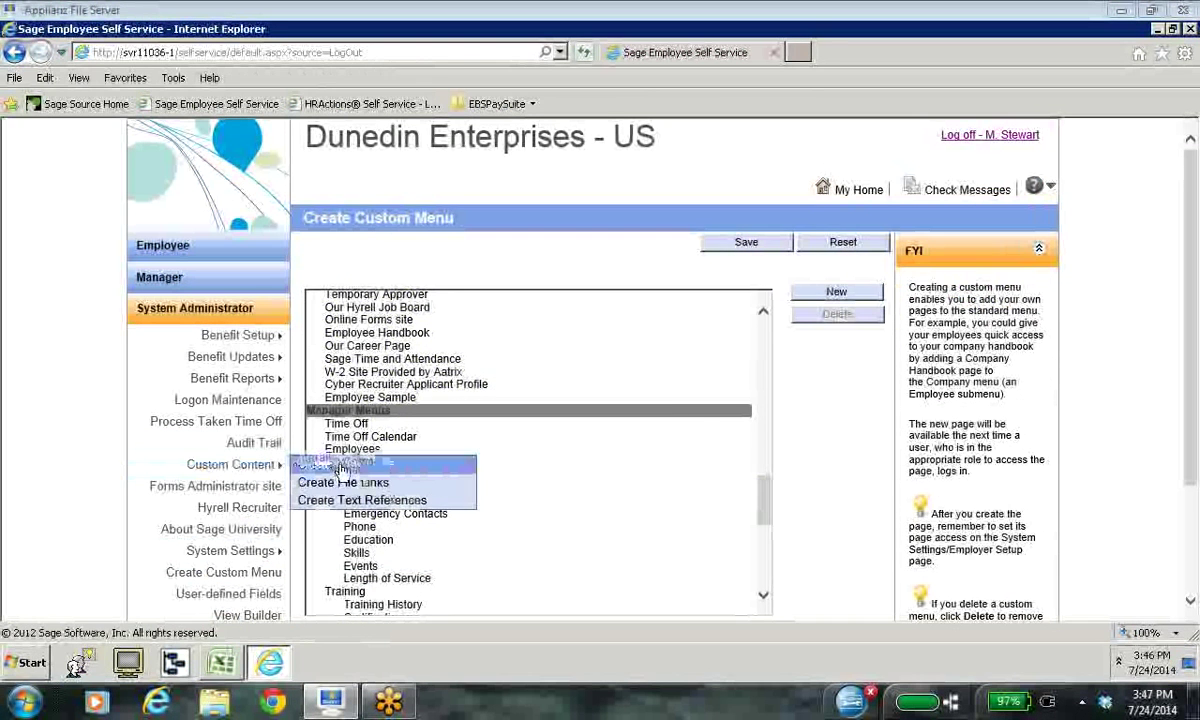
left_click(343, 465)
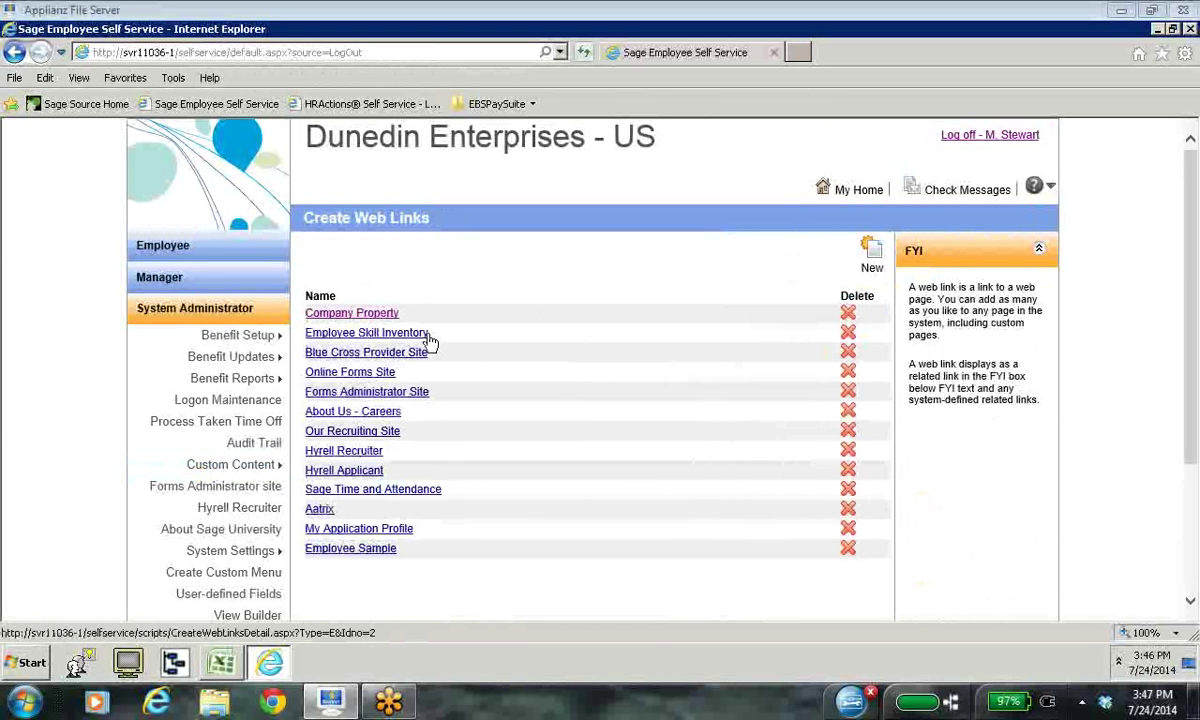
left_click(381, 549)
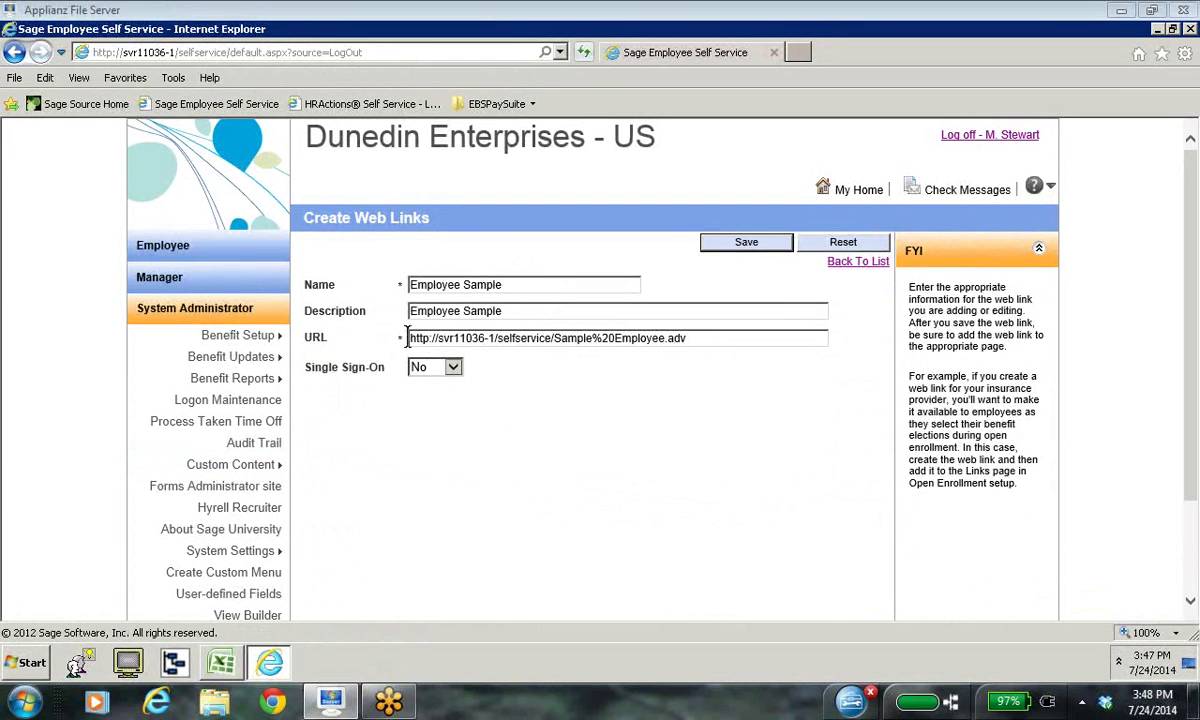
left_click(745, 245)
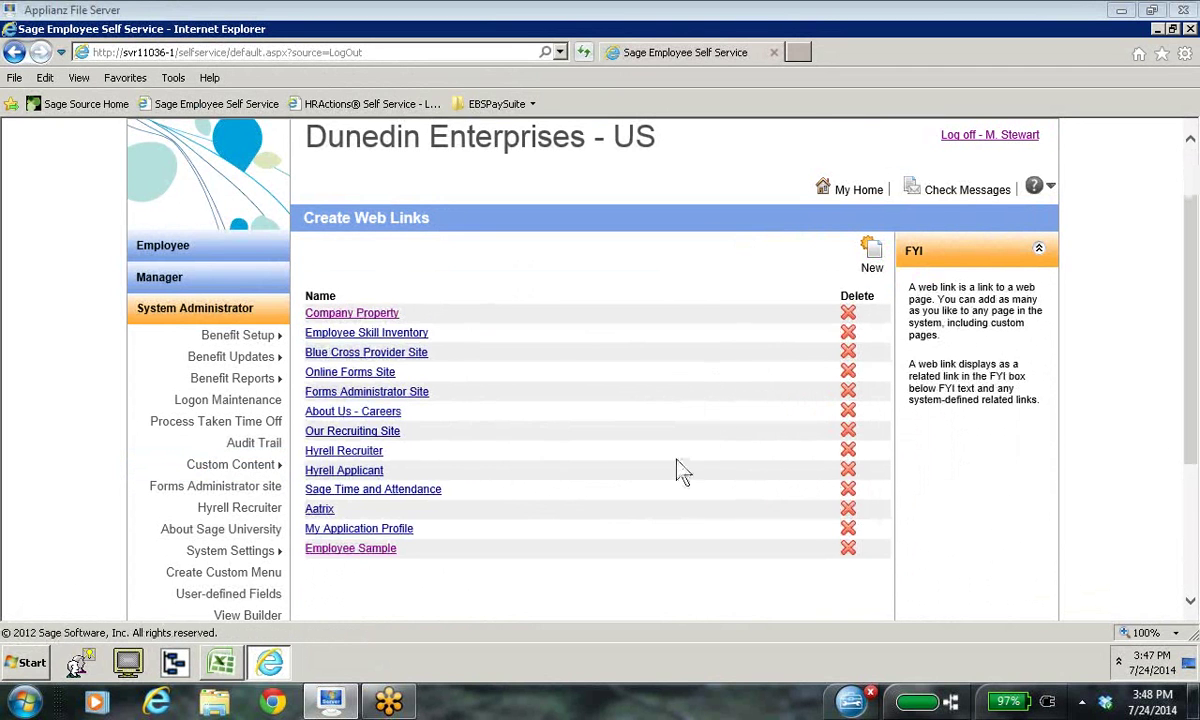
scroll(670, 472, "down", 2)
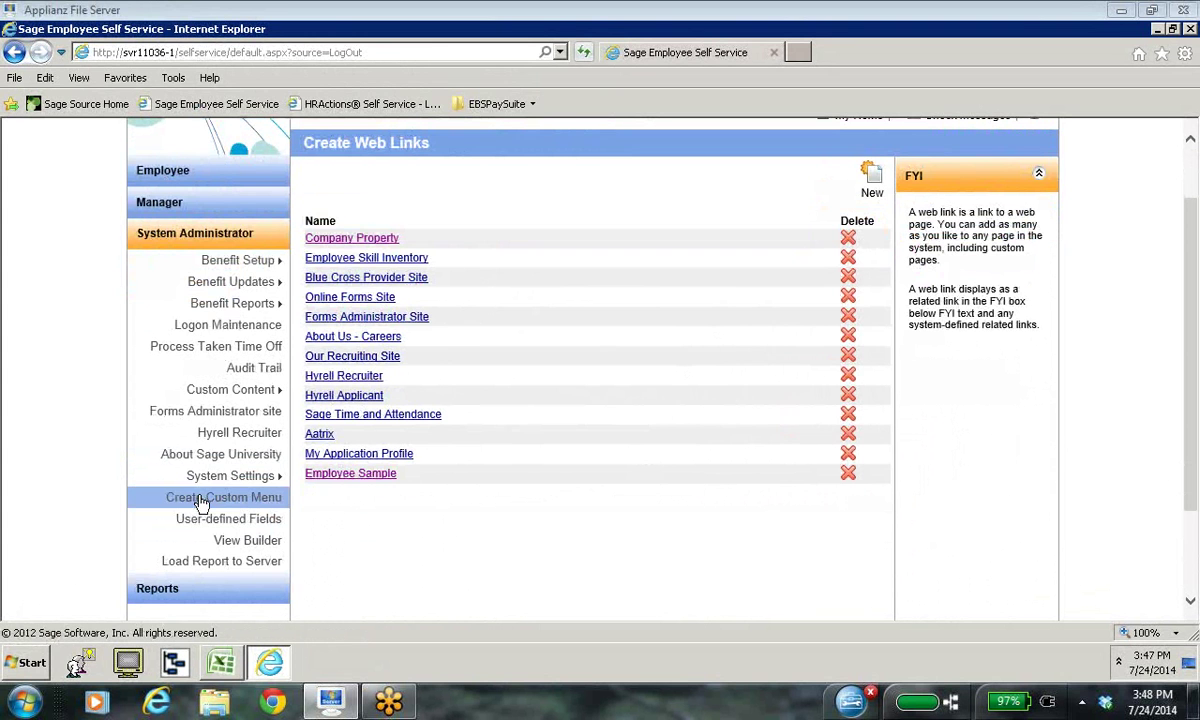
left_click(163, 171)
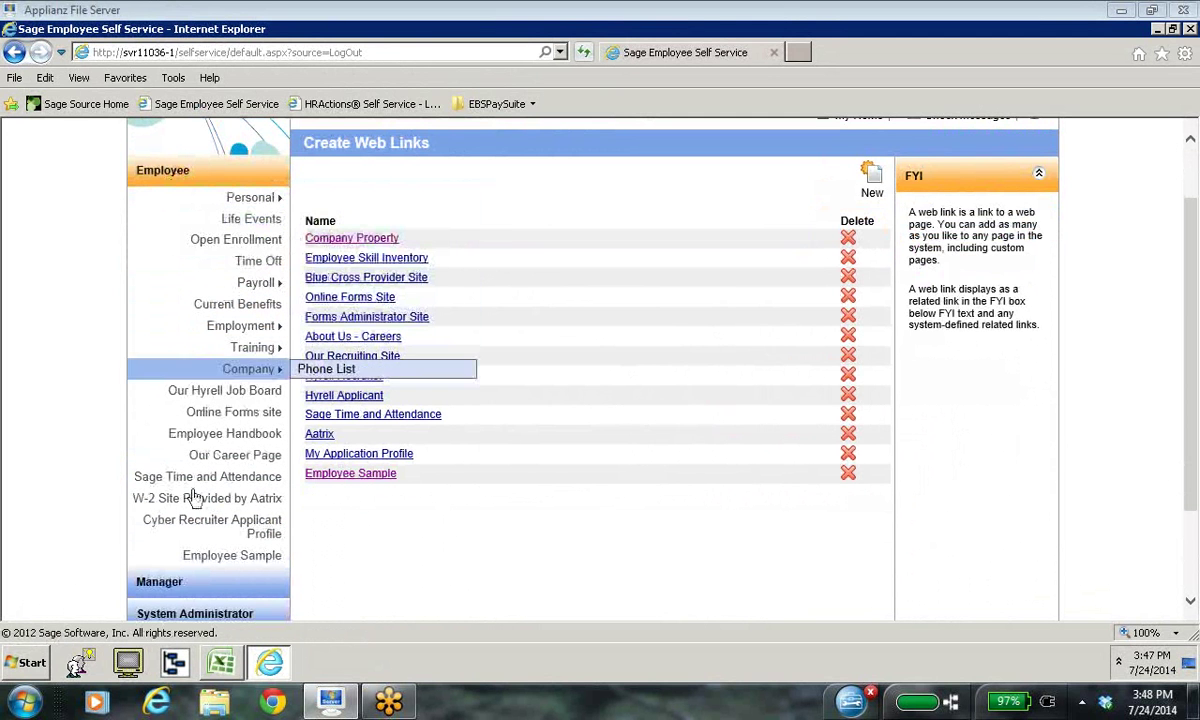
left_click(159, 583)
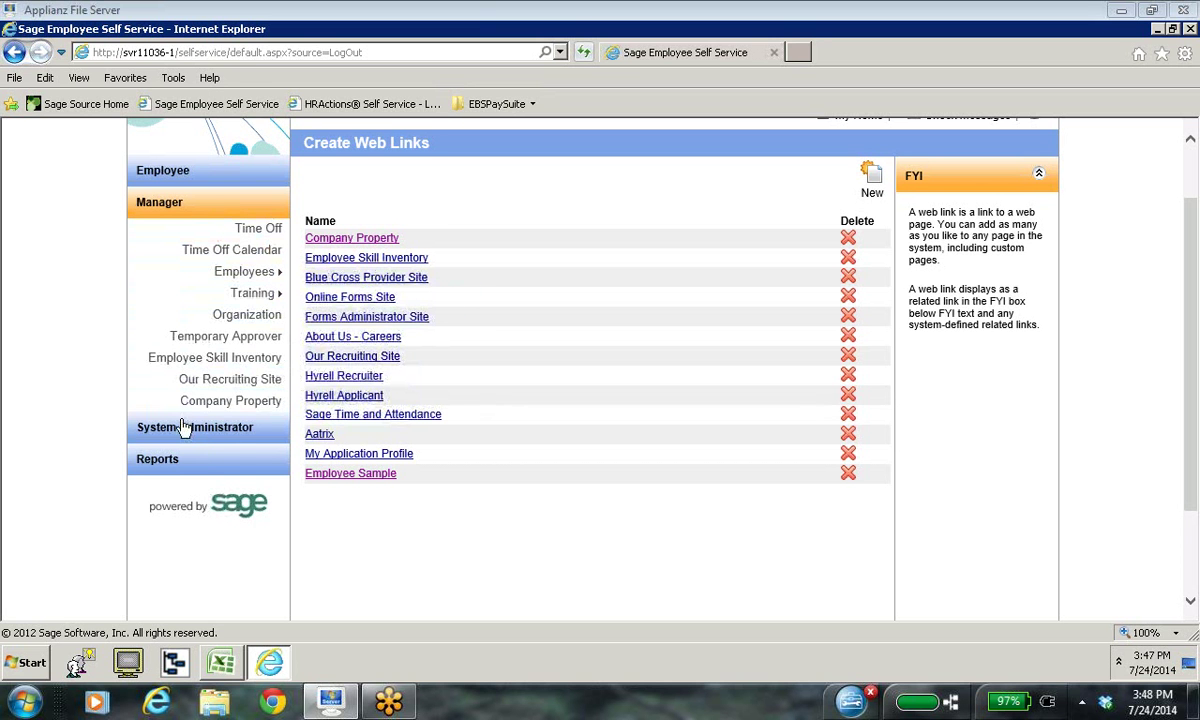
scroll(428, 426, "down", 1)
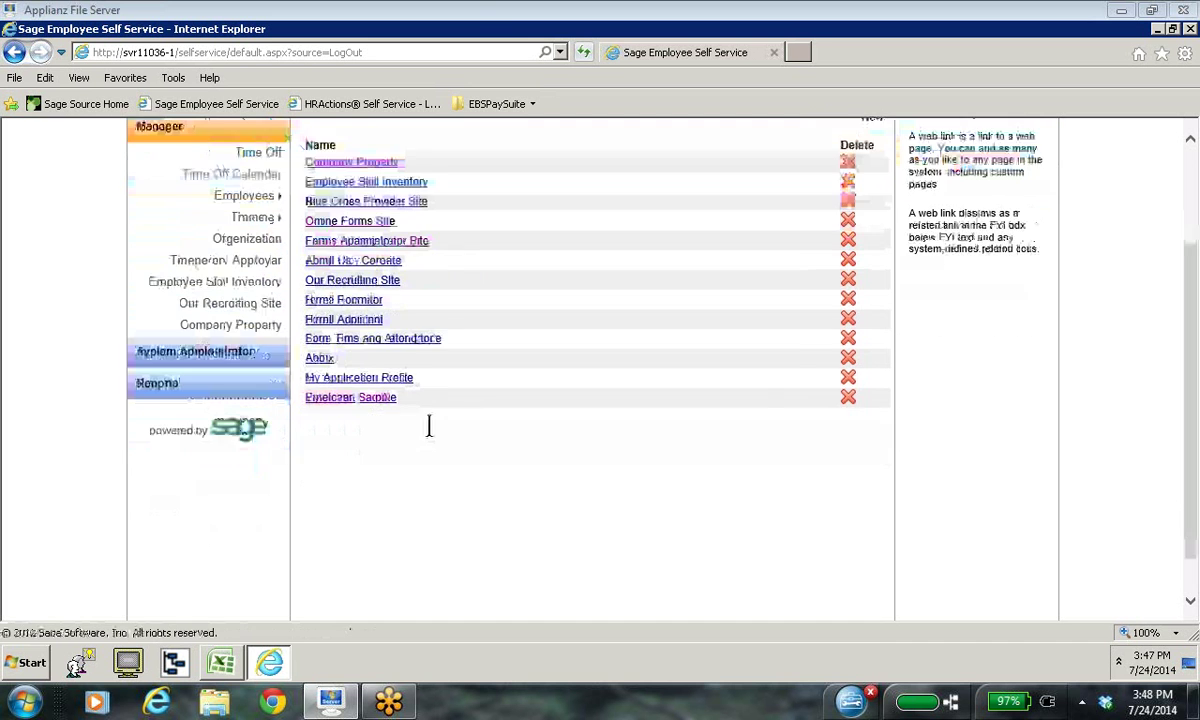
scroll(418, 431, "up", 2)
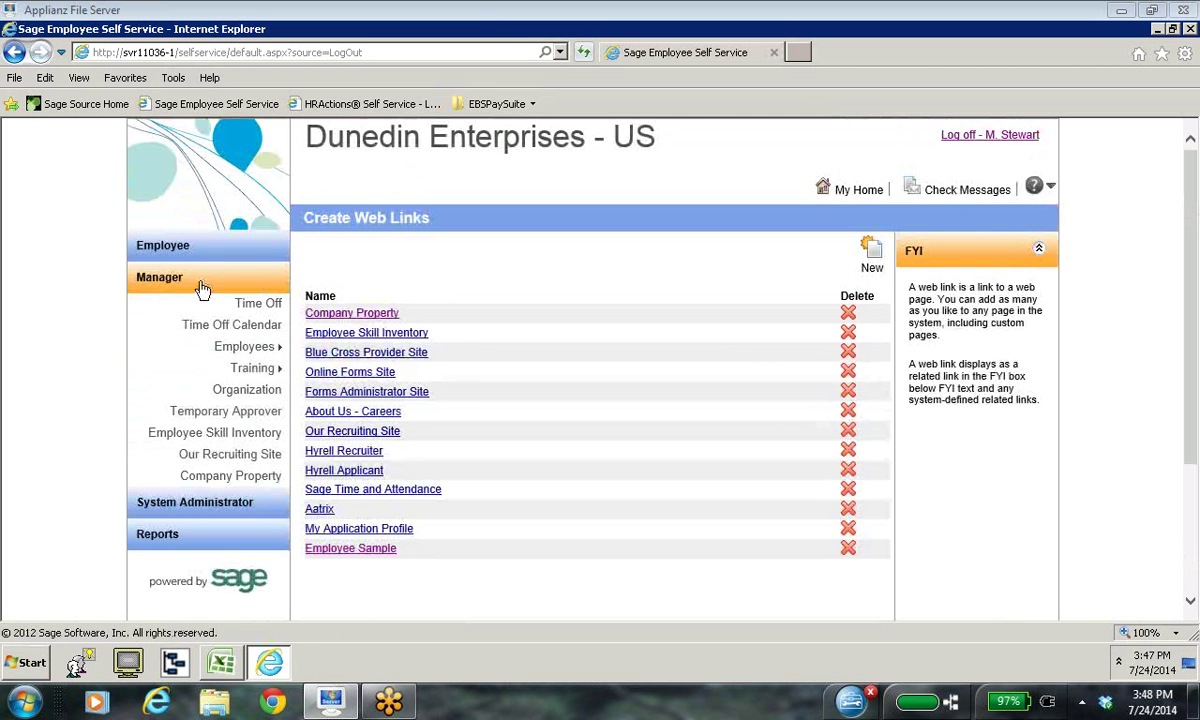
left_click(188, 504)
scroll(205, 510, "down", 2)
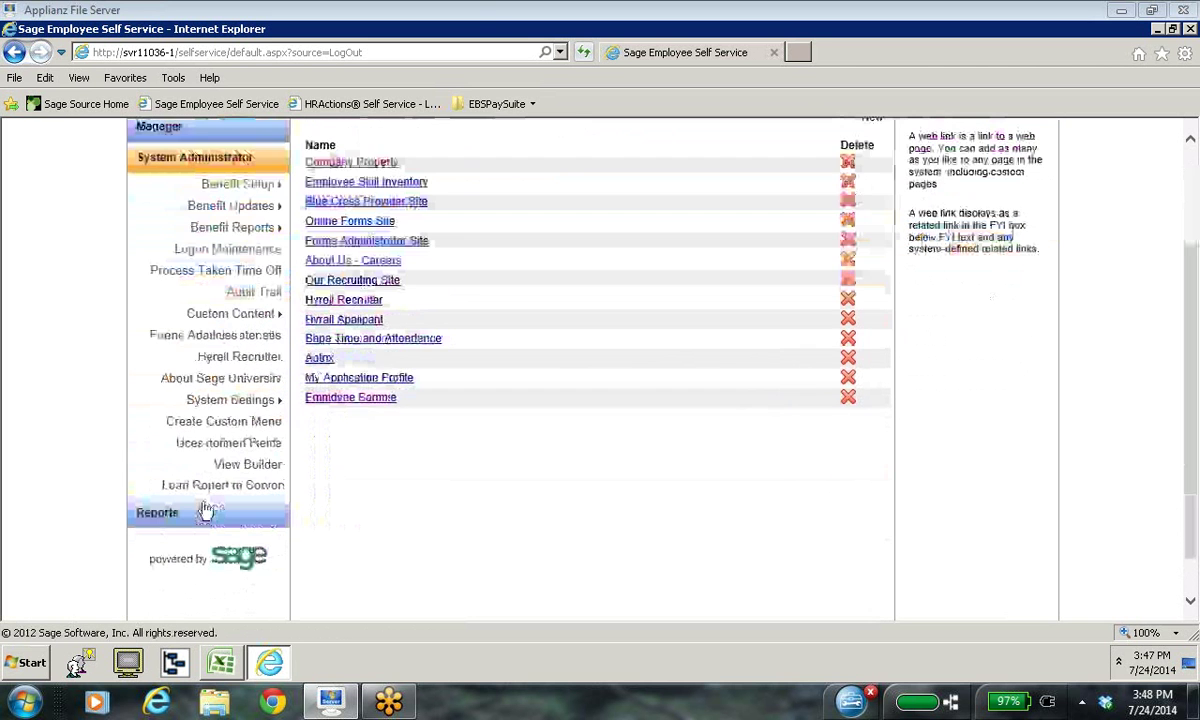
Step: In the Create Custom Menu tree, select Manager Menus and add a new entry beneath it
left_click(205, 424)
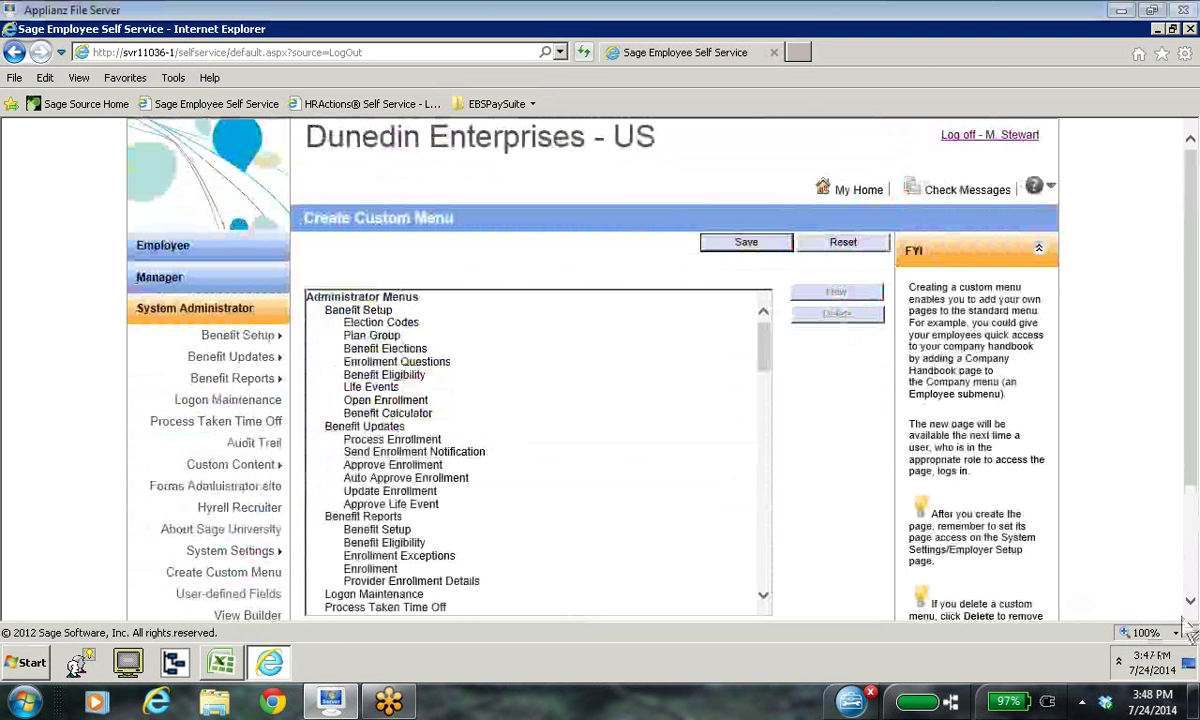
scroll(1100, 600, "down", 2)
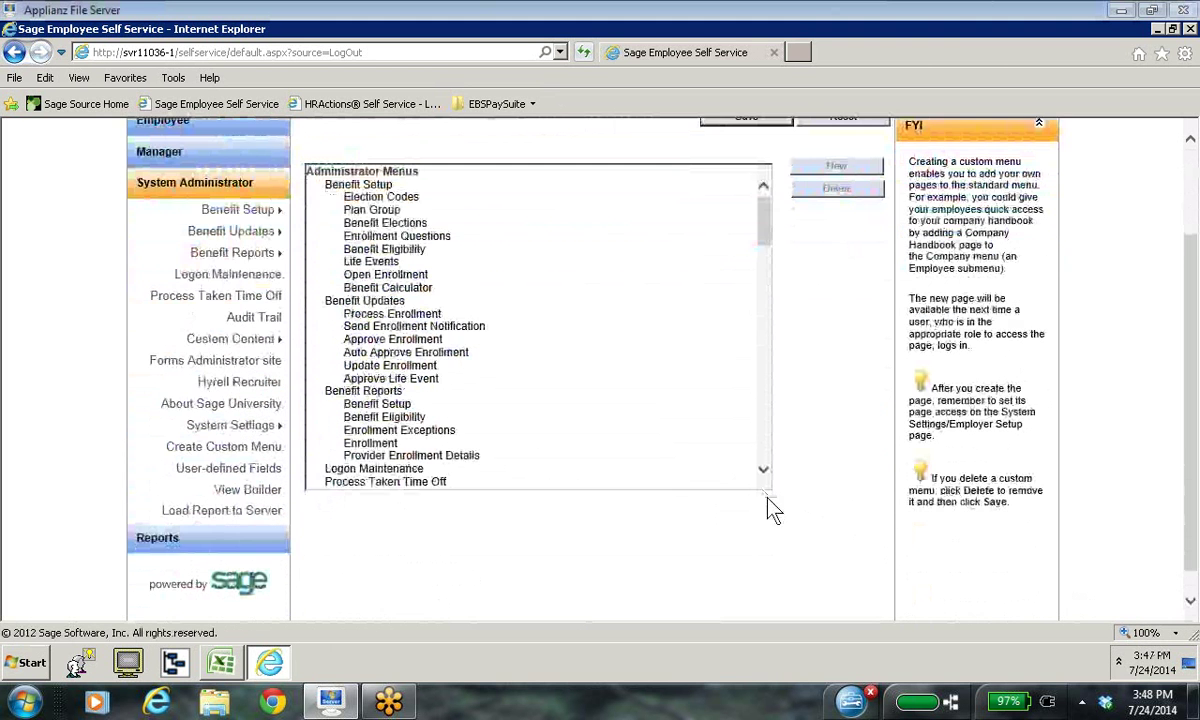
scroll(766, 478, "down", 1)
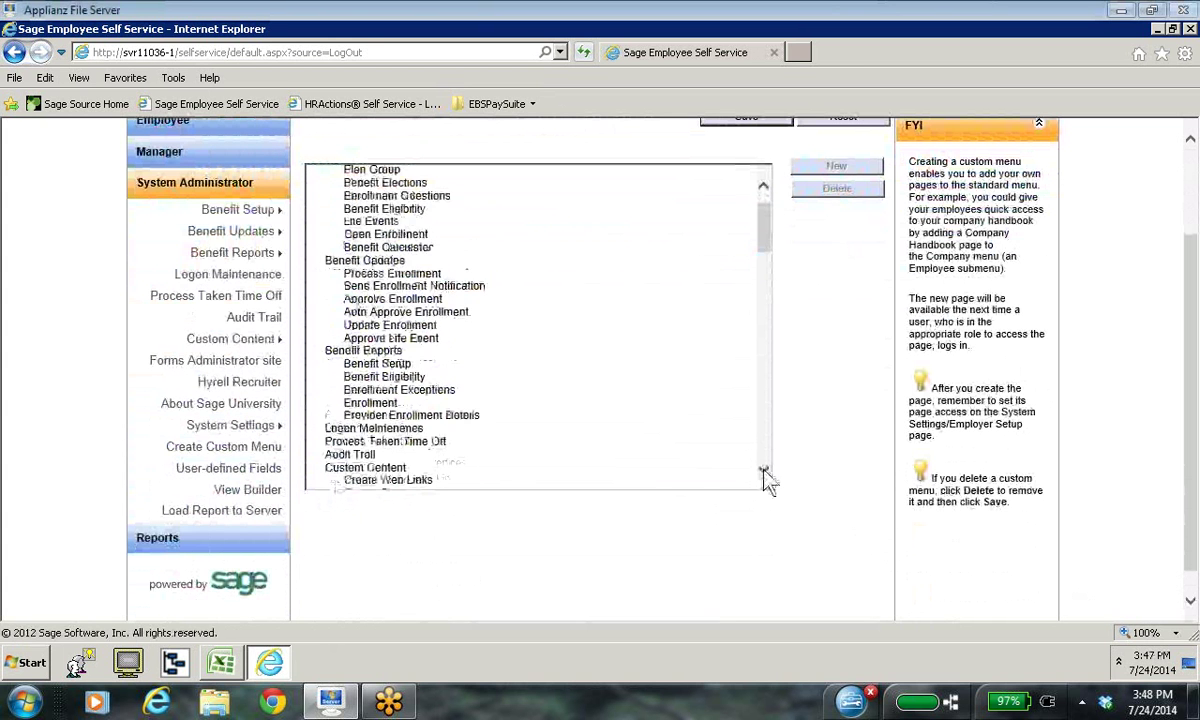
left_click_drag(765, 477, 765, 480)
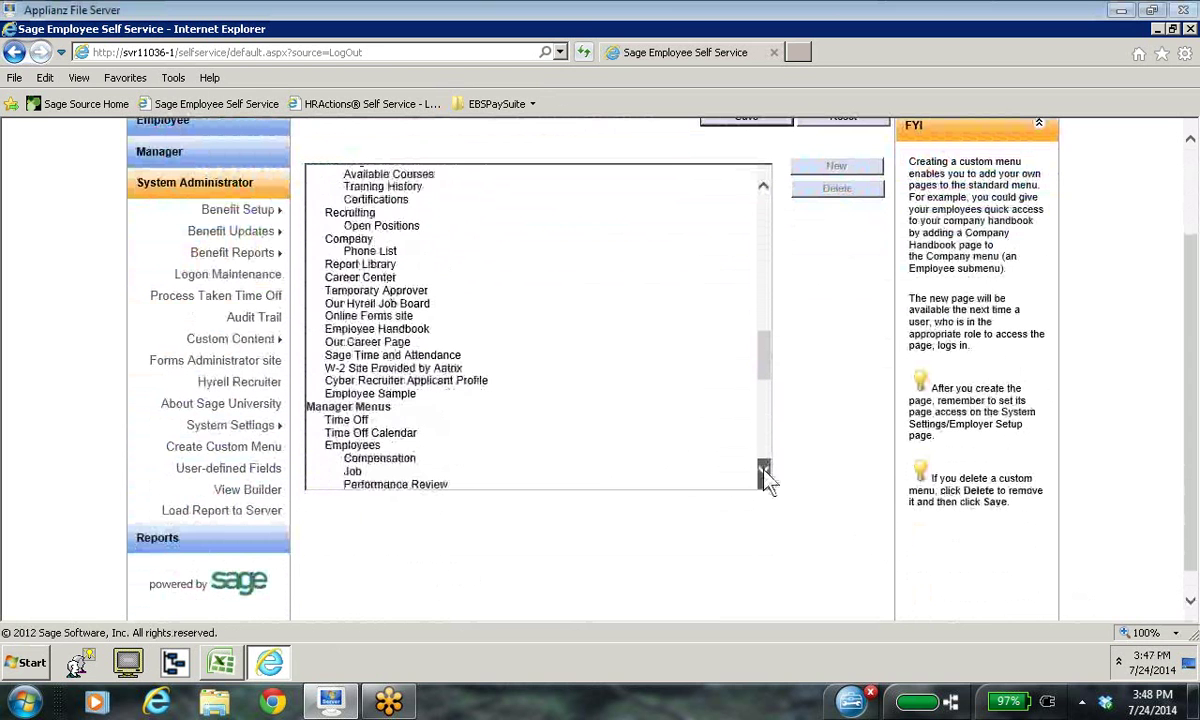
left_click(393, 409)
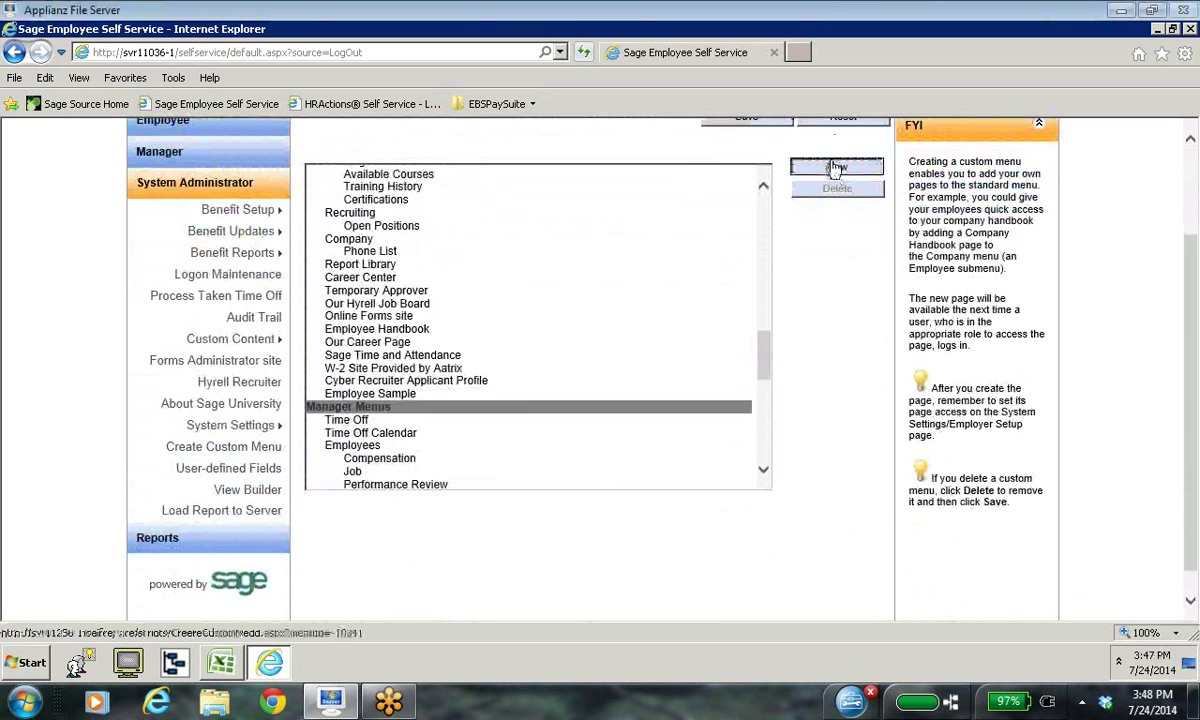
left_click(835, 169)
scroll(849, 522, "down", 3)
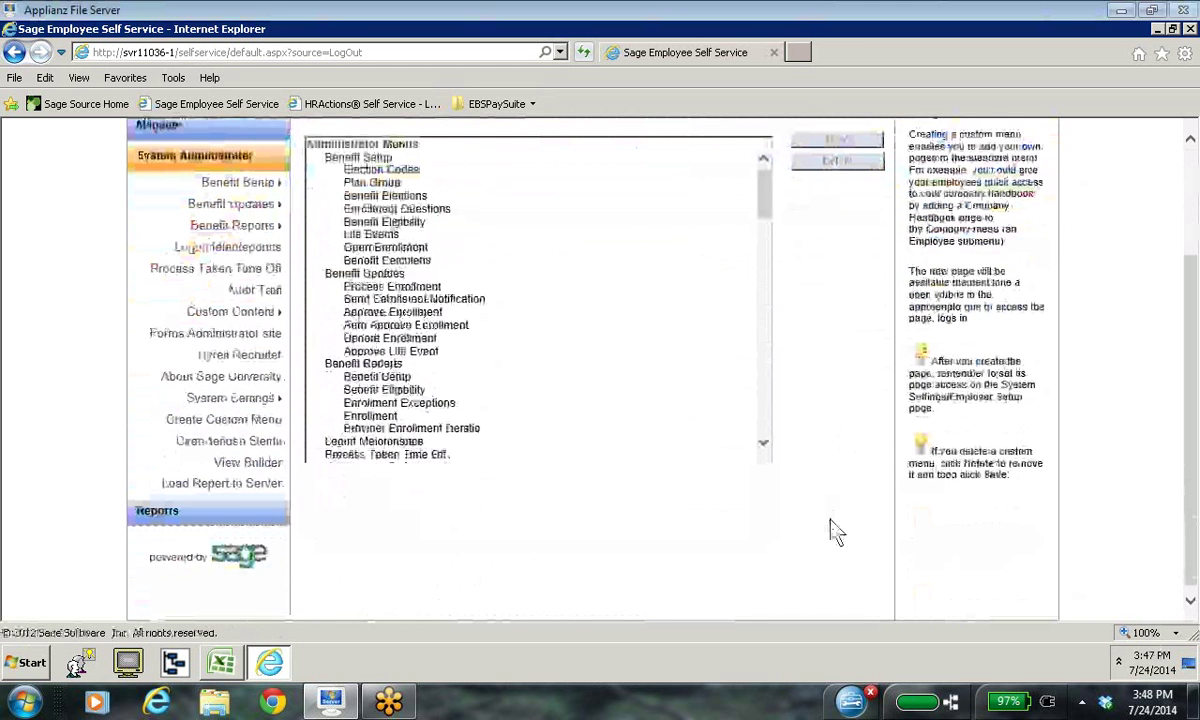
scroll(828, 517, "up", 3)
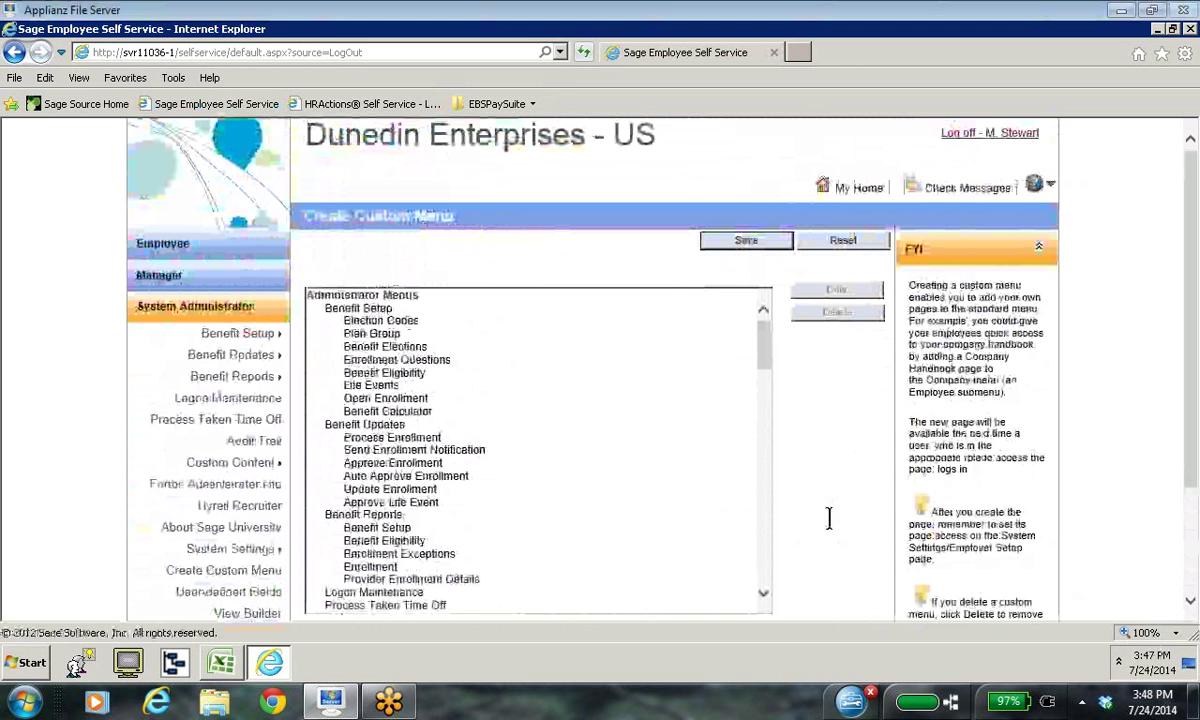
scroll(824, 519, "down", 1)
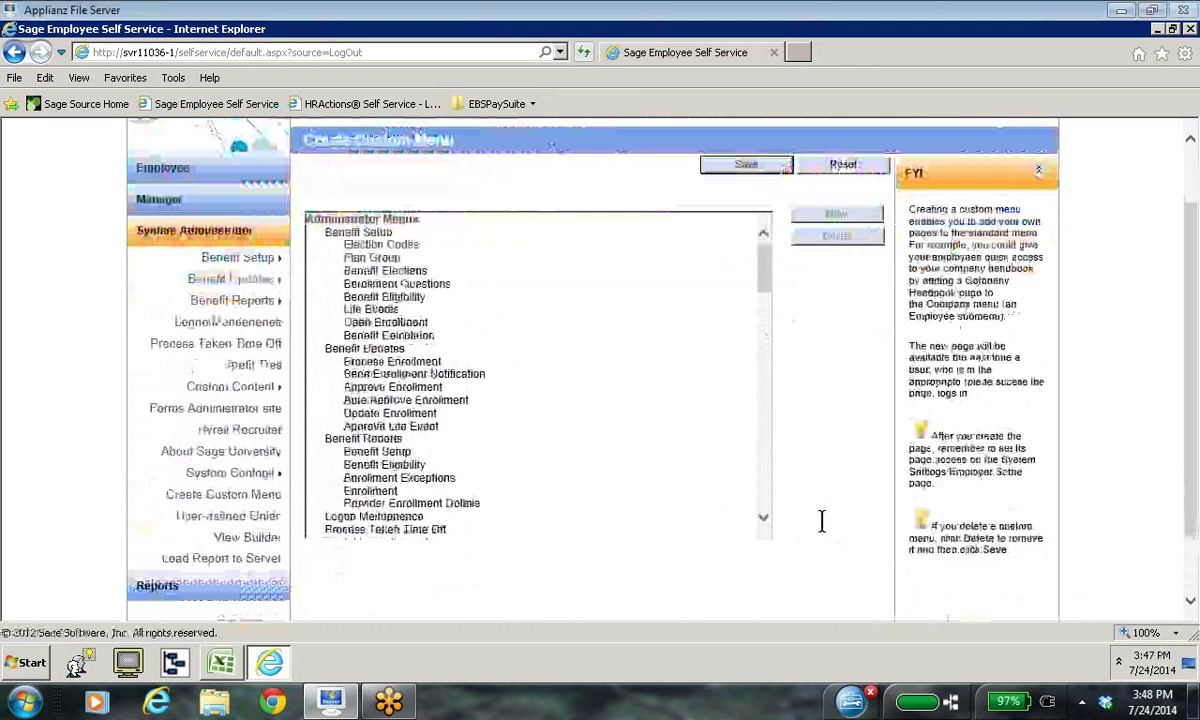
scroll(822, 520, "up", 1)
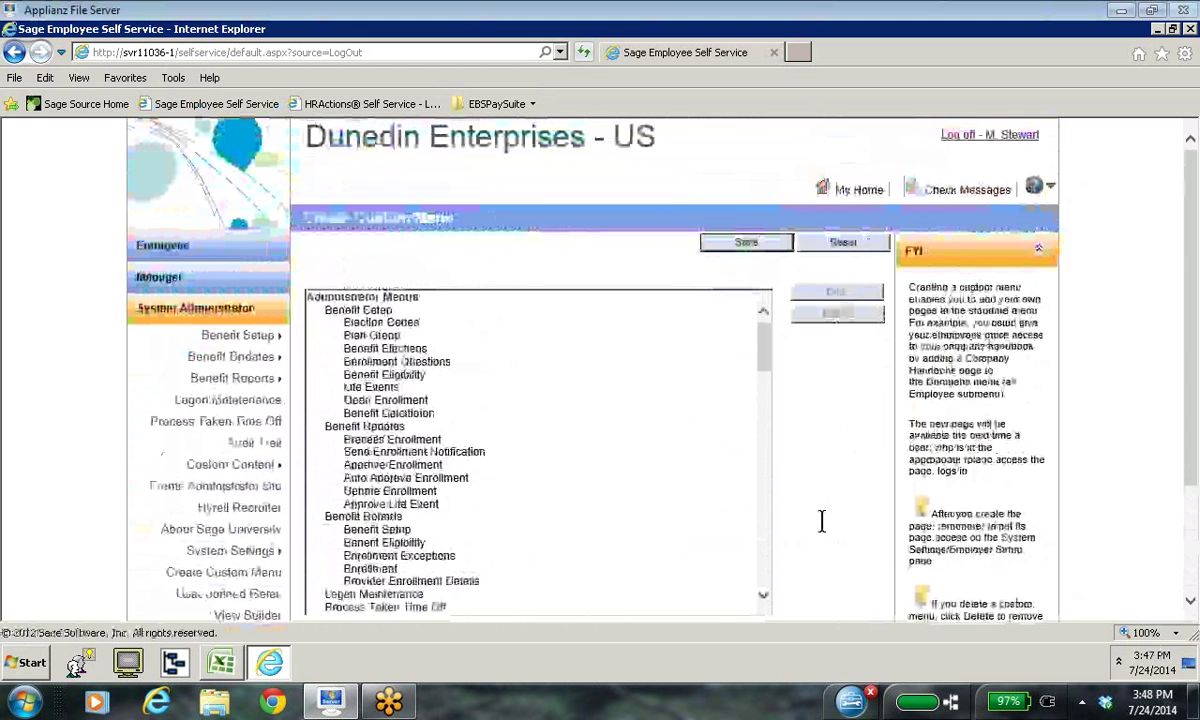
scroll(822, 520, "down", 2)
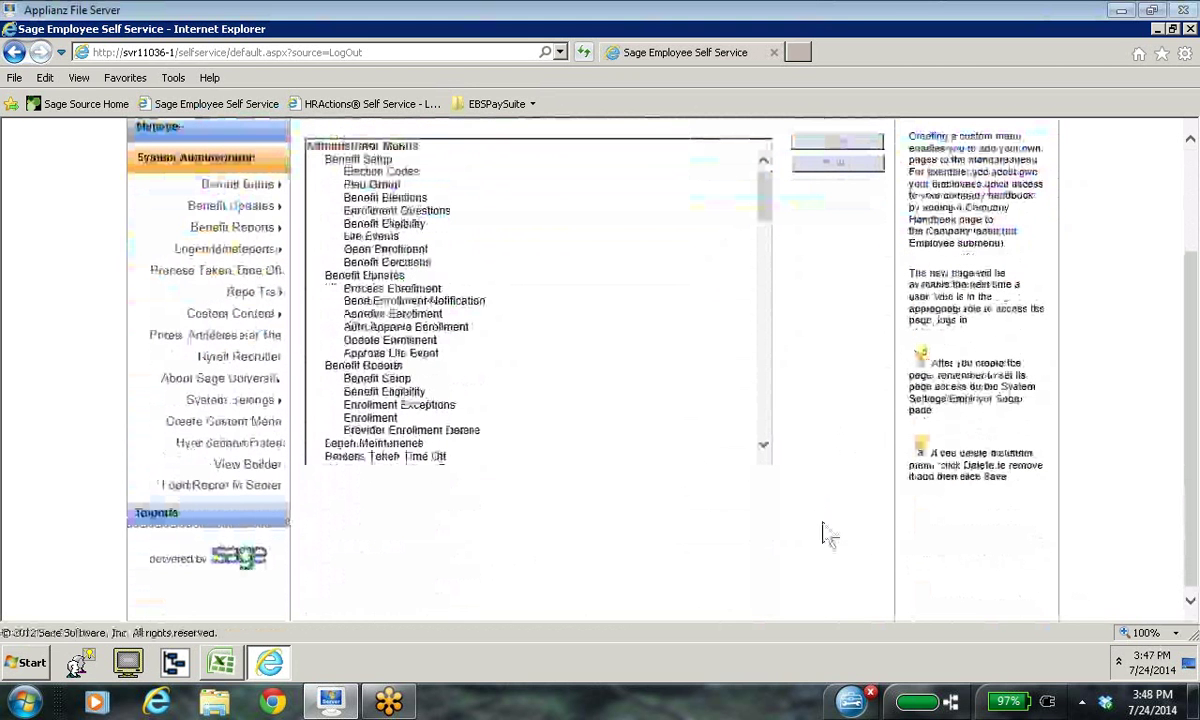